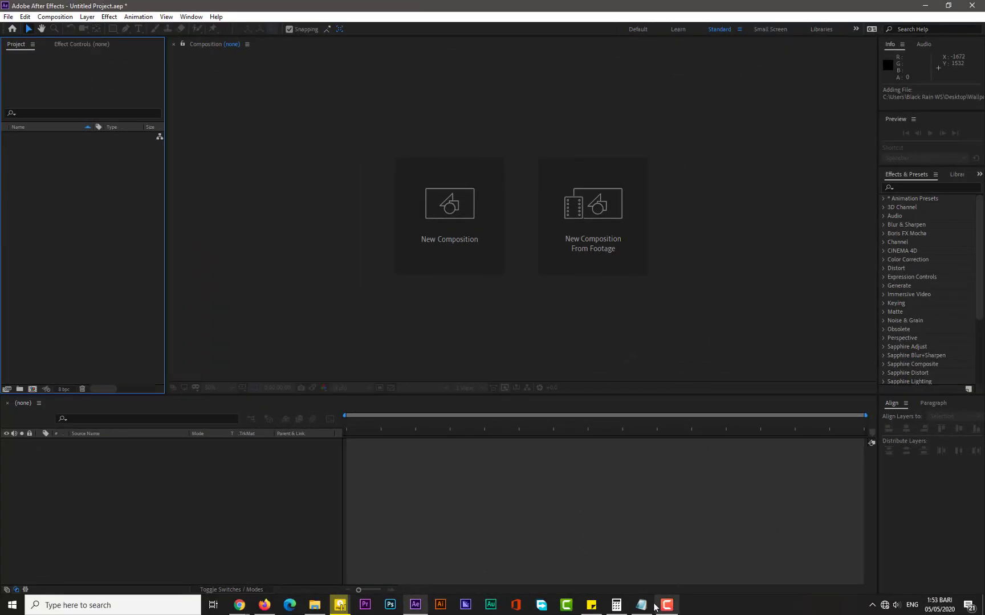
click(641, 604)
key(ctrl+2)
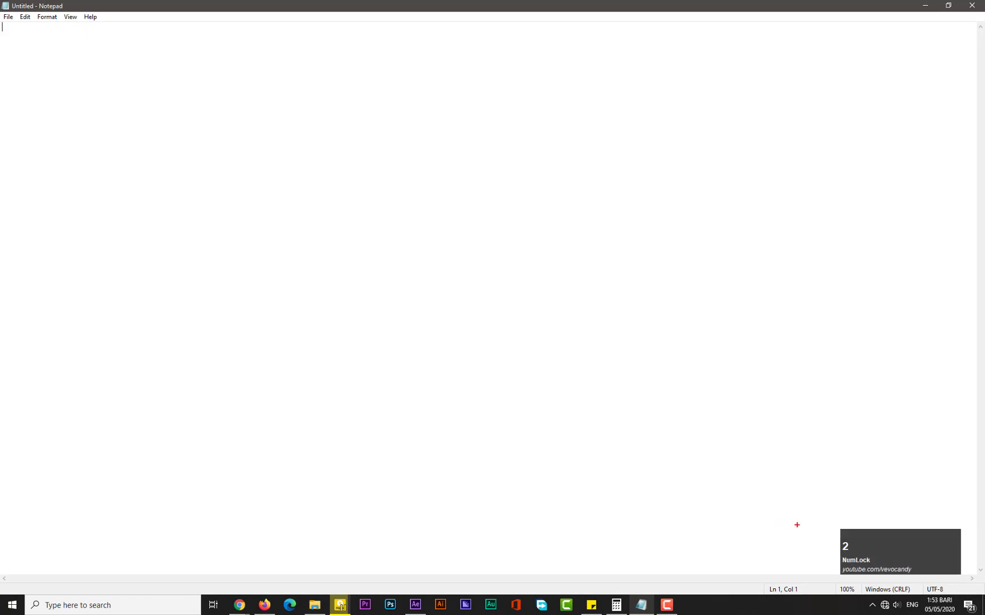
mouse_move(826, 518)
mouse_down()
mouse_move(923, 584)
mouse_move(969, 585)
mouse_up()
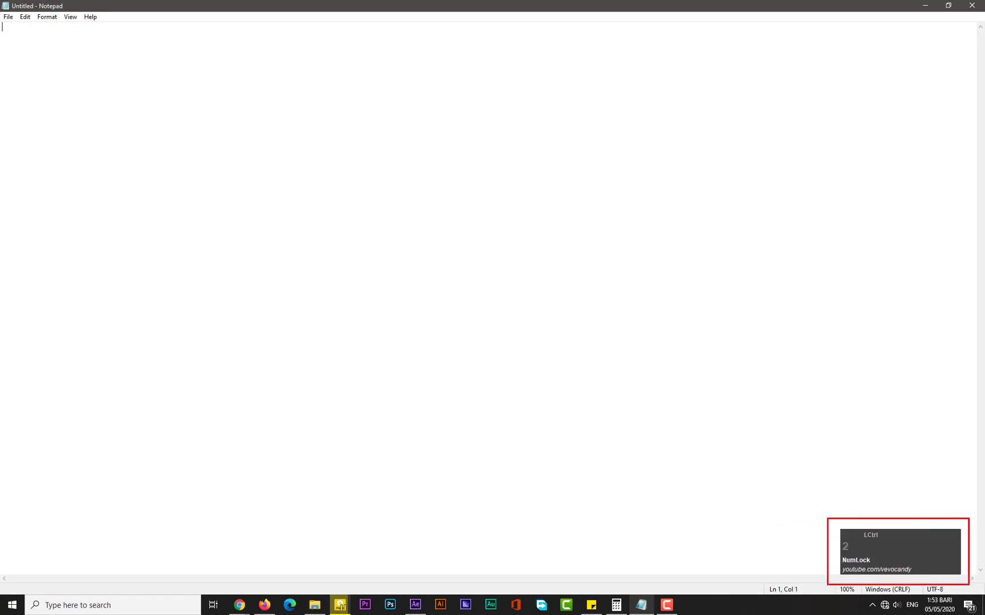
key(Escape)
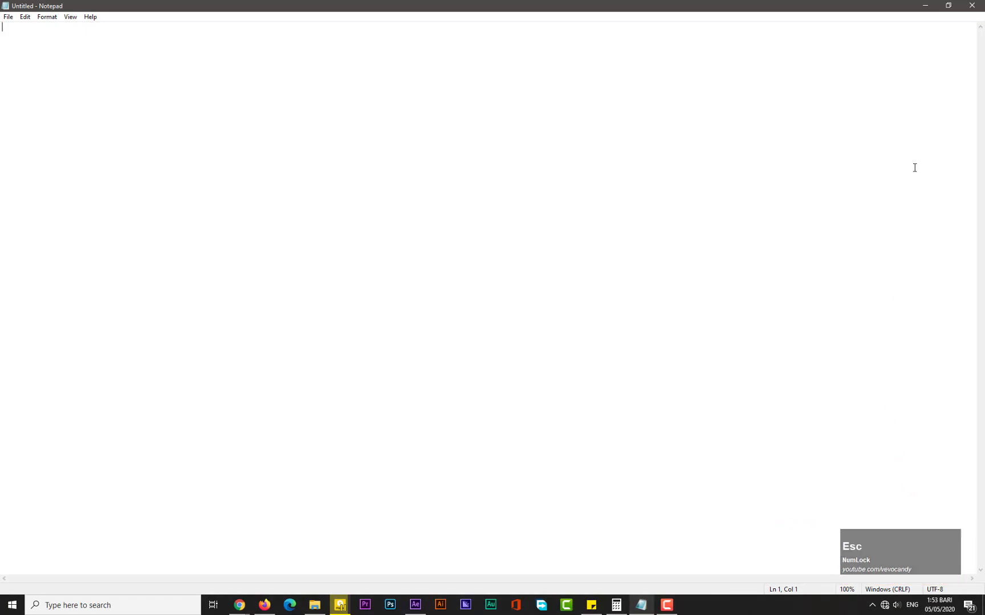
click(924, 5)
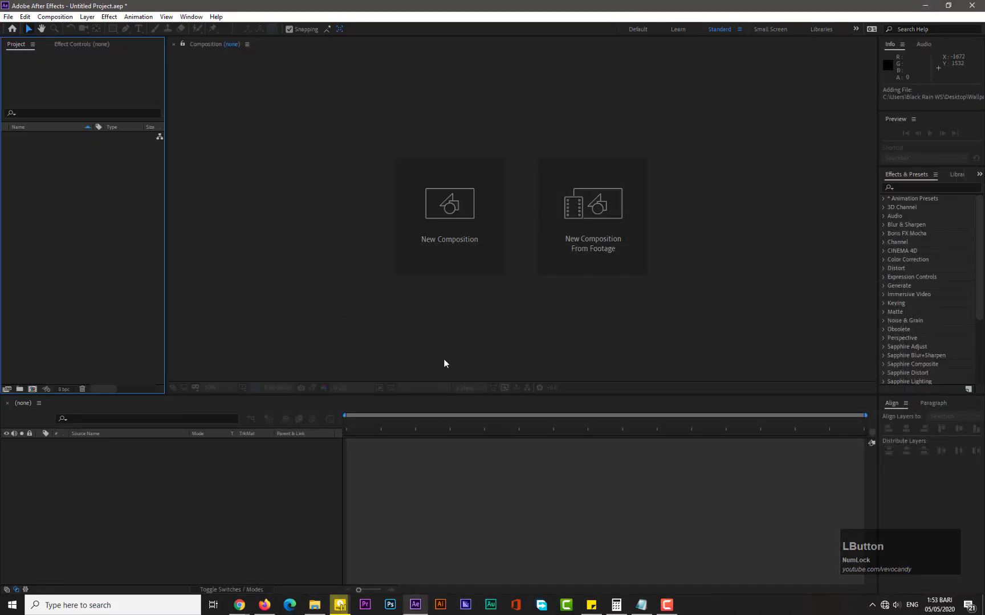
- Create a new 1920 x 1080 px composition named Main at 30 fps with a 15-second duration
click(434, 242)
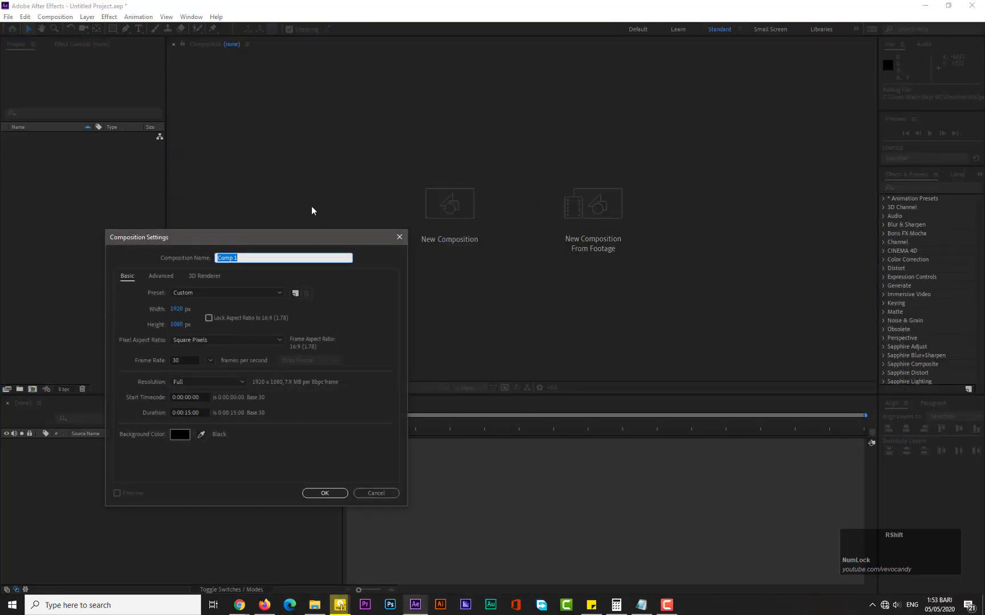
text(Main)
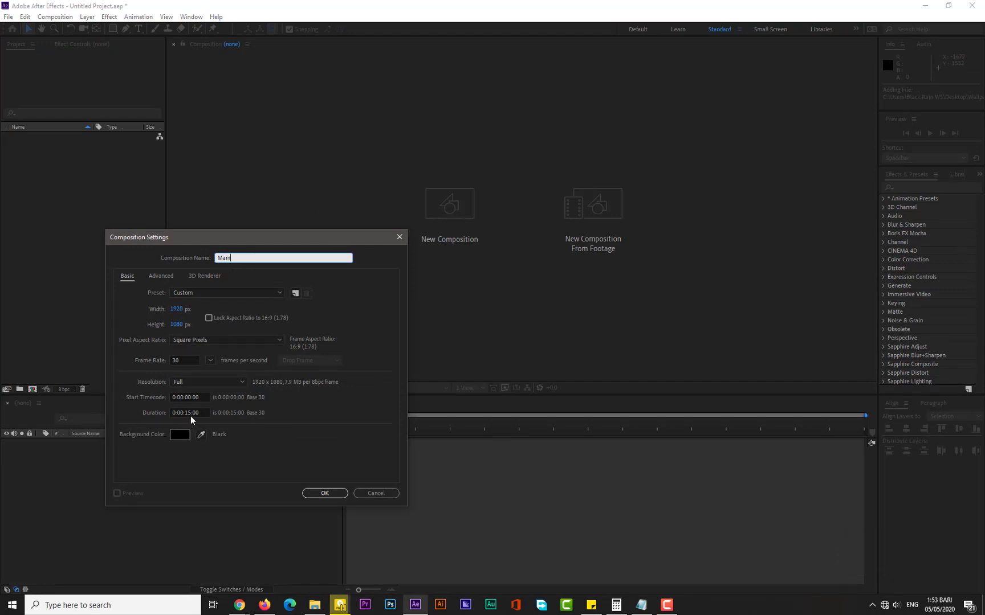
click(313, 493)
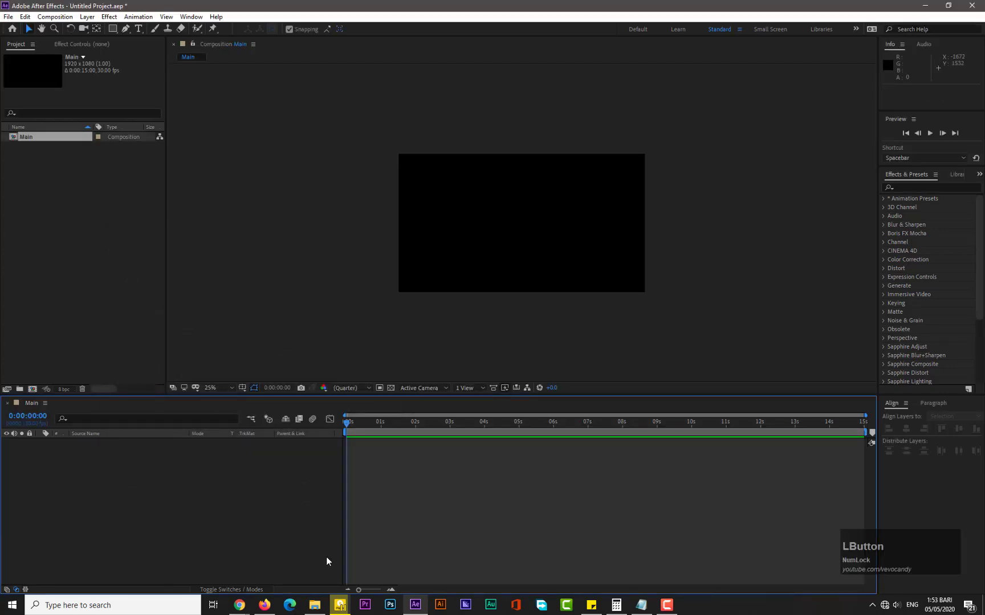
- Switch to File Explorer and import the headphone, autumn-path, lying-woman and backpacker photos from the Wallpaper folder into the After Effects project
click(316, 606)
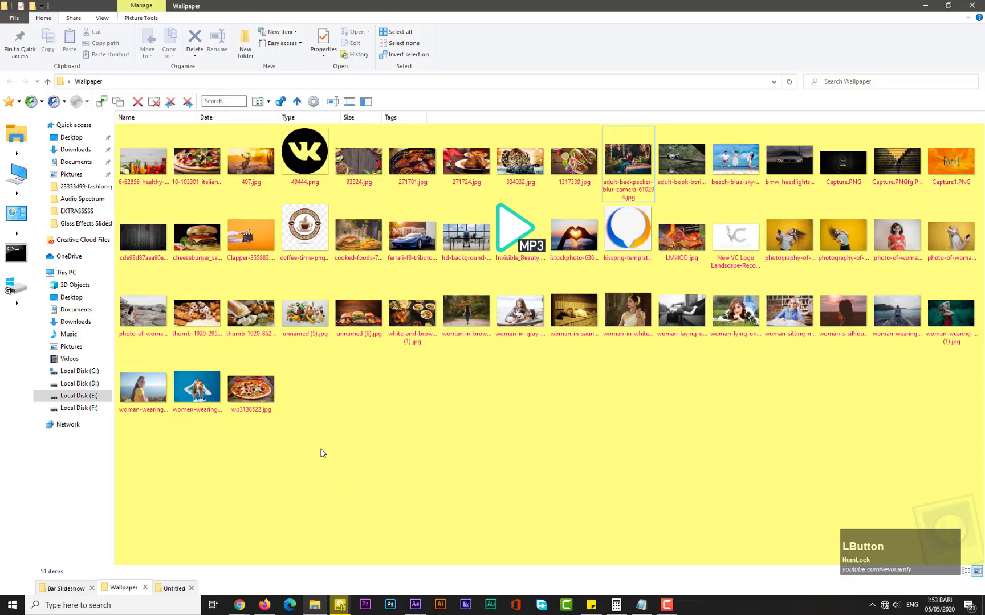
click(200, 409)
ctrl+click(450, 333)
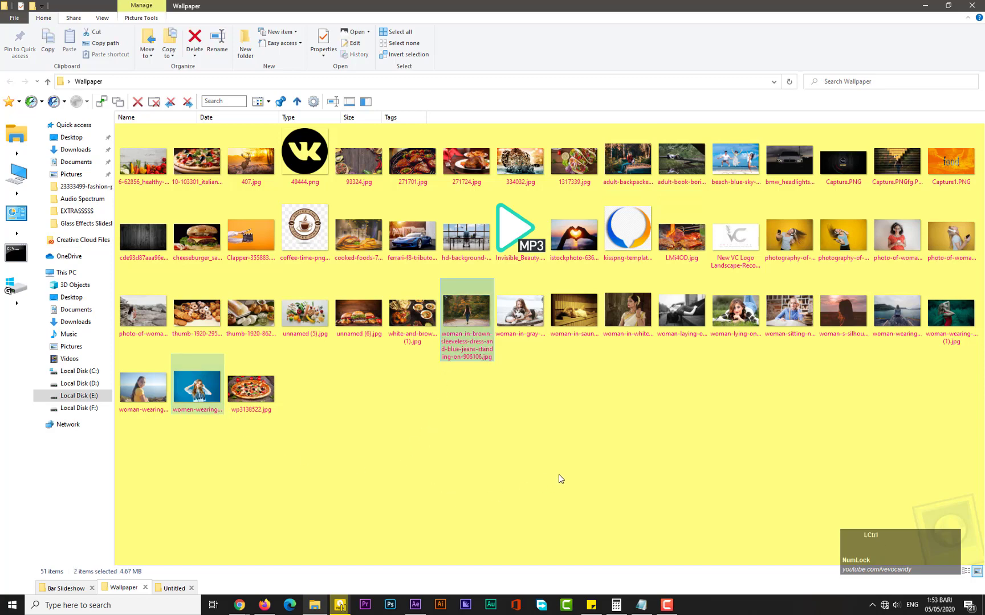
ctrl+click(672, 316)
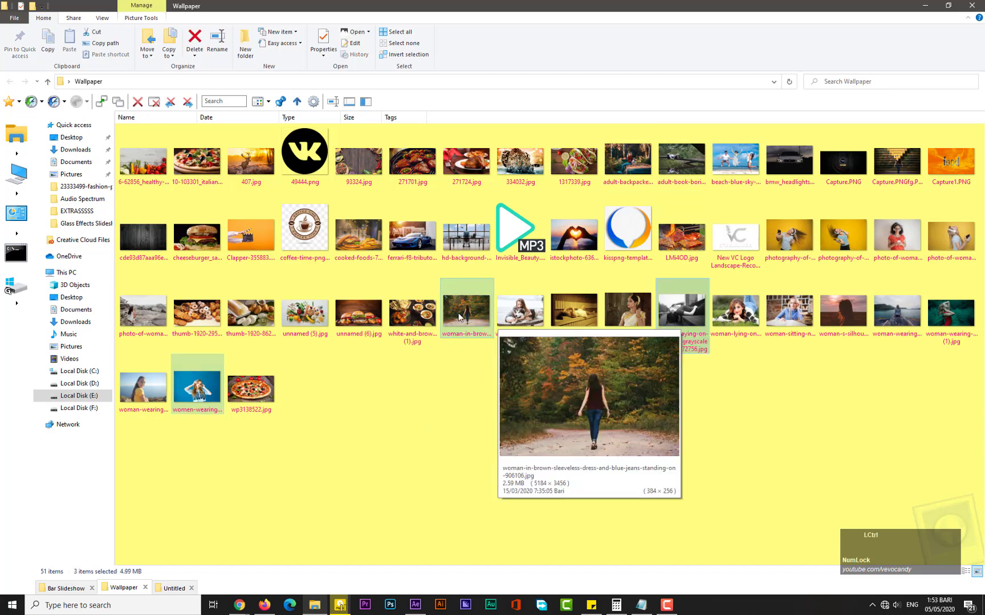
ctrl+click(600, 186)
drag(610, 195, 94, 277)
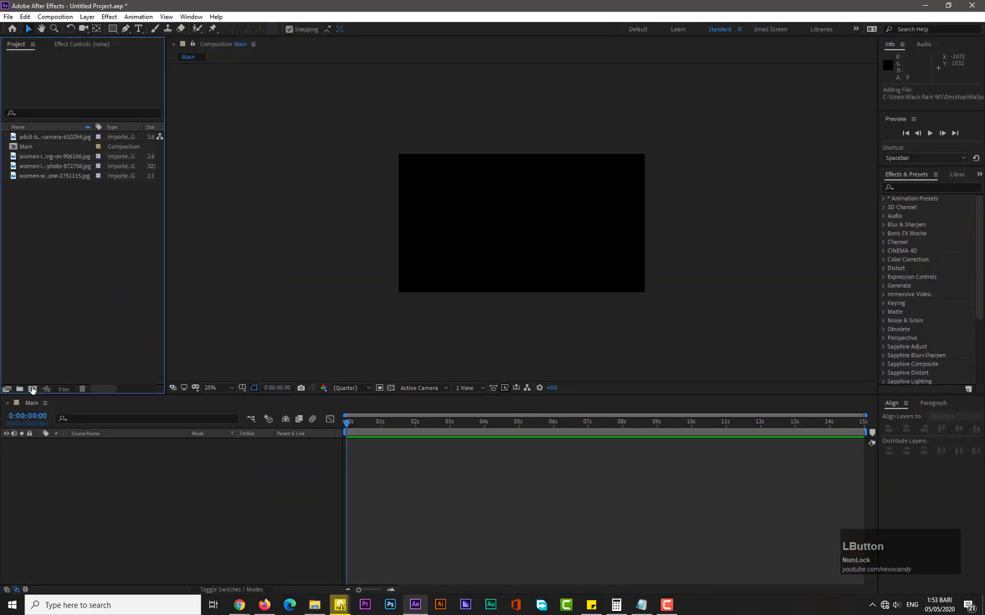
- Create a 1920 x 1080 px, 15-second composition named Image Placeholder 1, copying its name for reuse
click(32, 389)
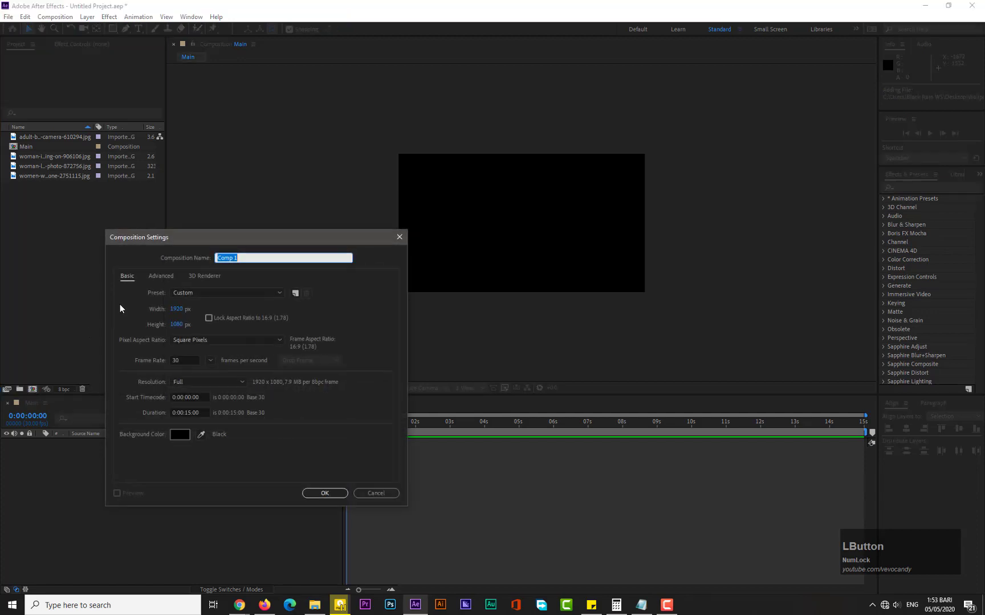
text(Image Placehold)
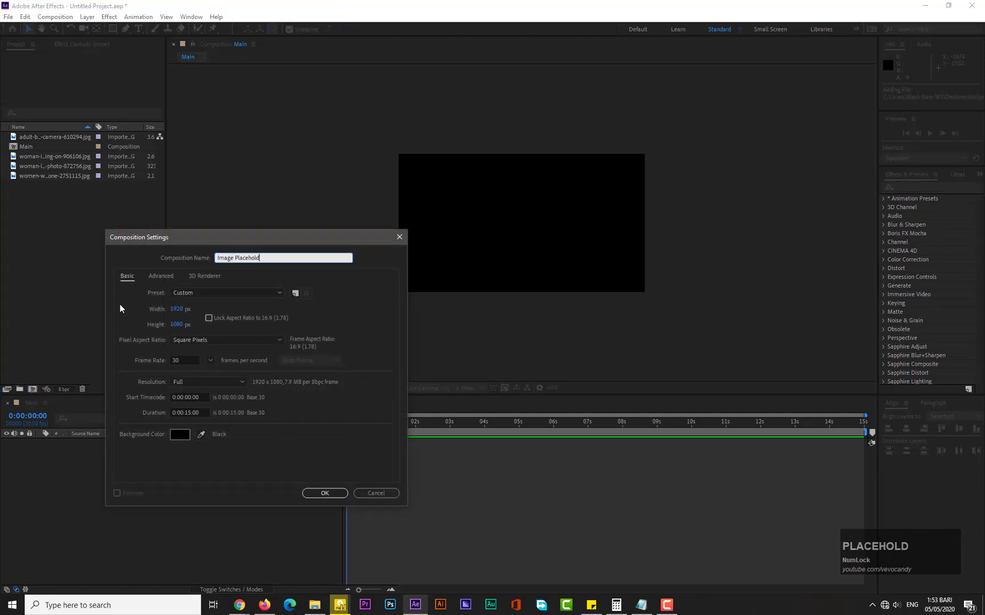
text(er 1)
key(ctrl+a)
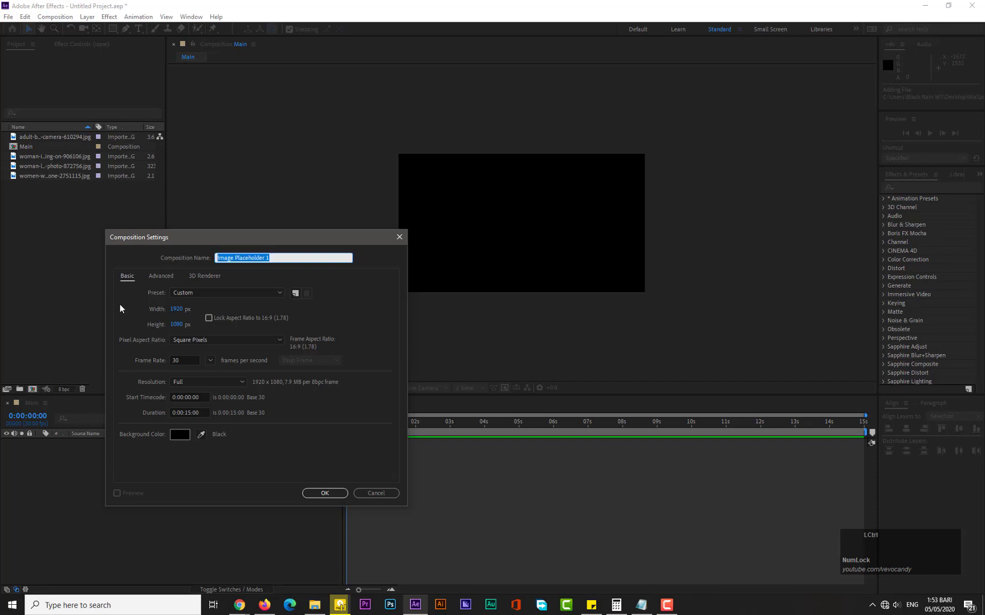
key(ctrl+c)
click(323, 493)
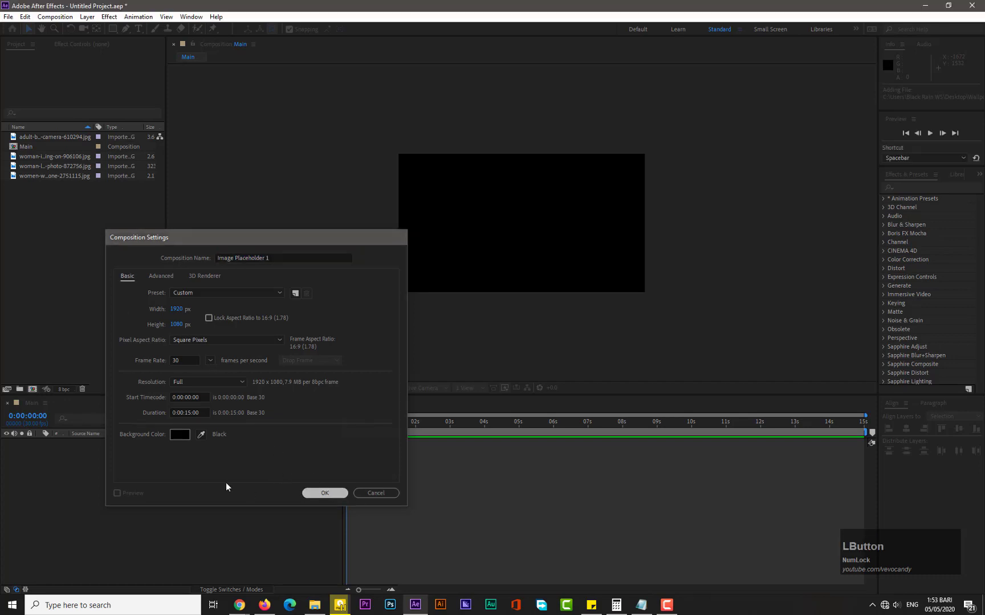
- Create another composition with the same settings, reusing the copied name but numbered as Image Placeholder 2
click(34, 390)
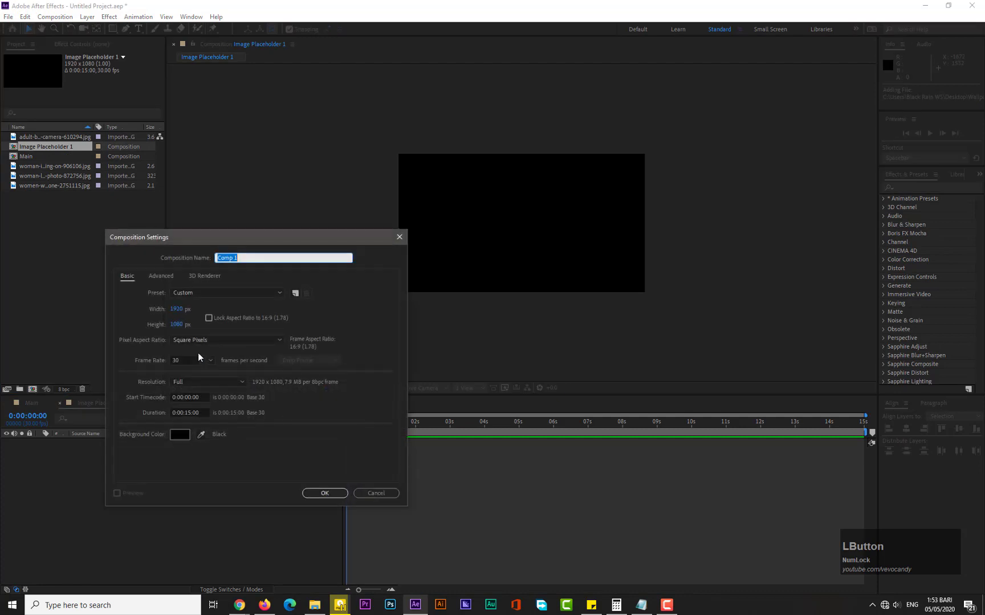
key(ctrl+v)
key(BackSpace)
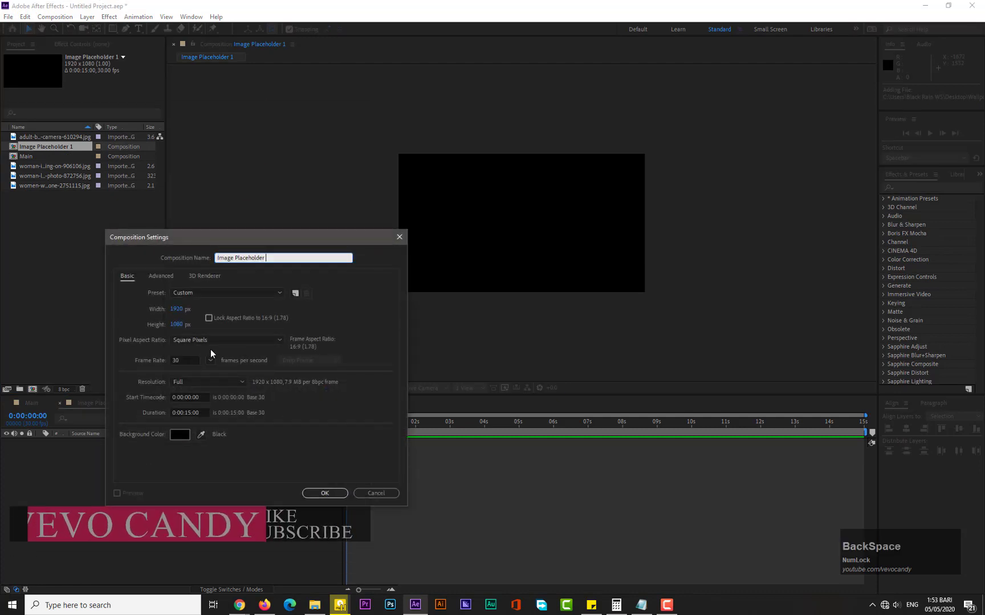
text(2)
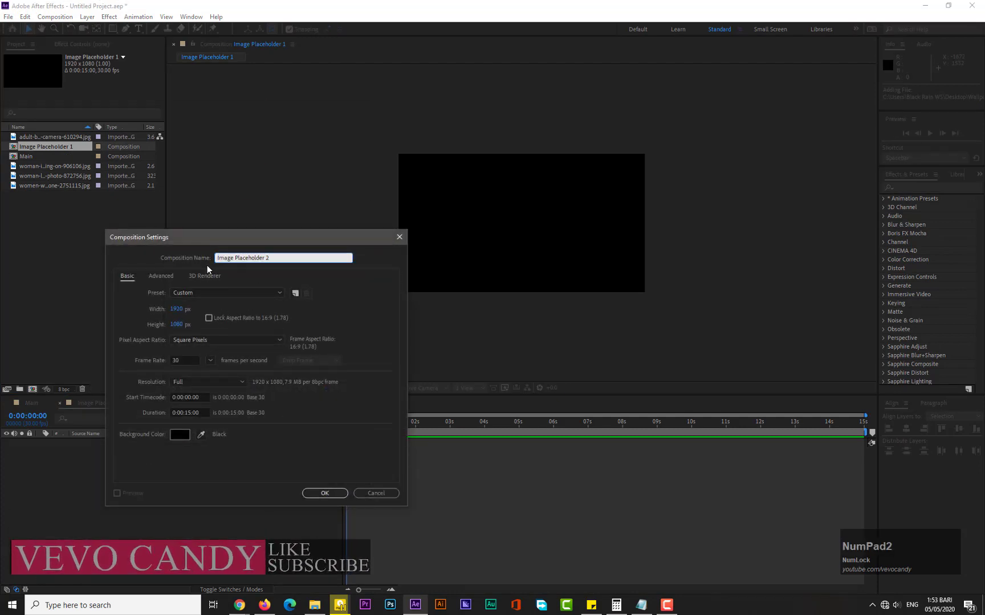
click(321, 493)
- Create a third placeholder composition with the same settings, named Image Placeholder 3
key(ctrl+n)
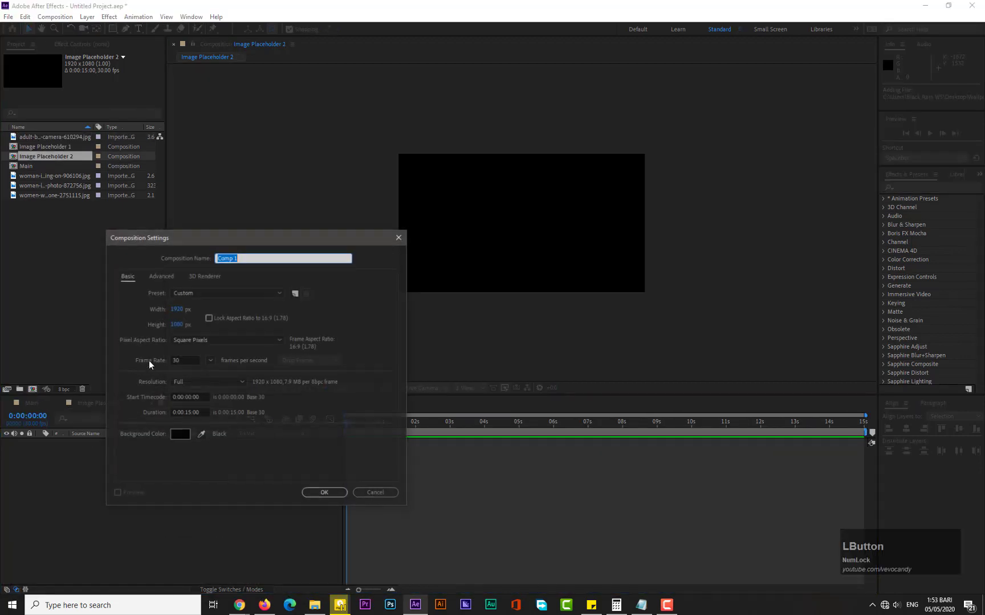
key(ctrl+v)
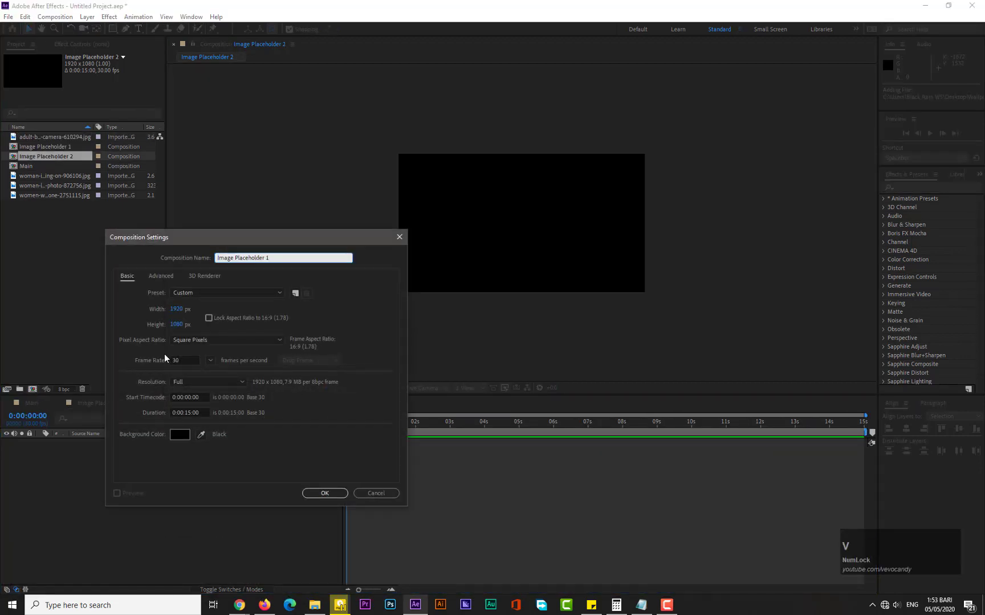
key(BackSpace)
text(3)
click(316, 493)
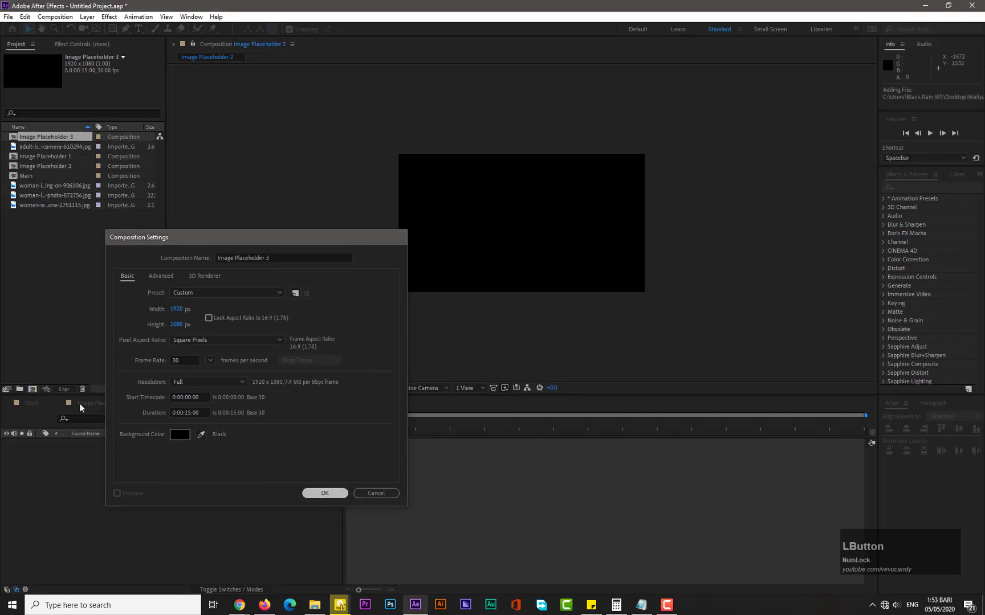
- Create a fourth placeholder composition with the same settings, named Image Placeholder 4
click(32, 390)
key(ctrl+v)
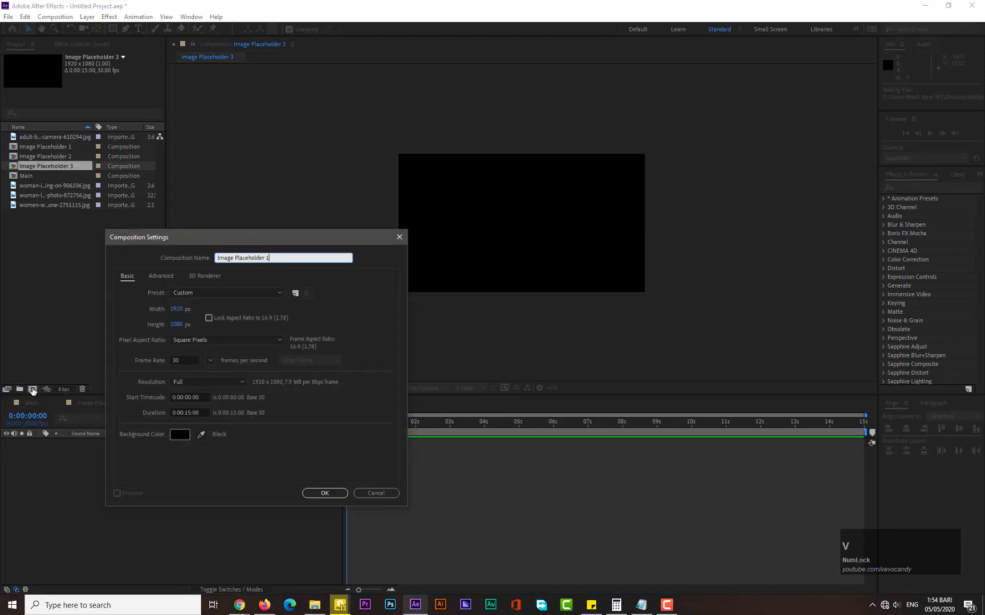
key(BackSpace)
text(4)
click(325, 493)
- Add the grayscale photo of the lying woman to the Image Placeholder 1 composition and fit it to the composition width
click(83, 255)
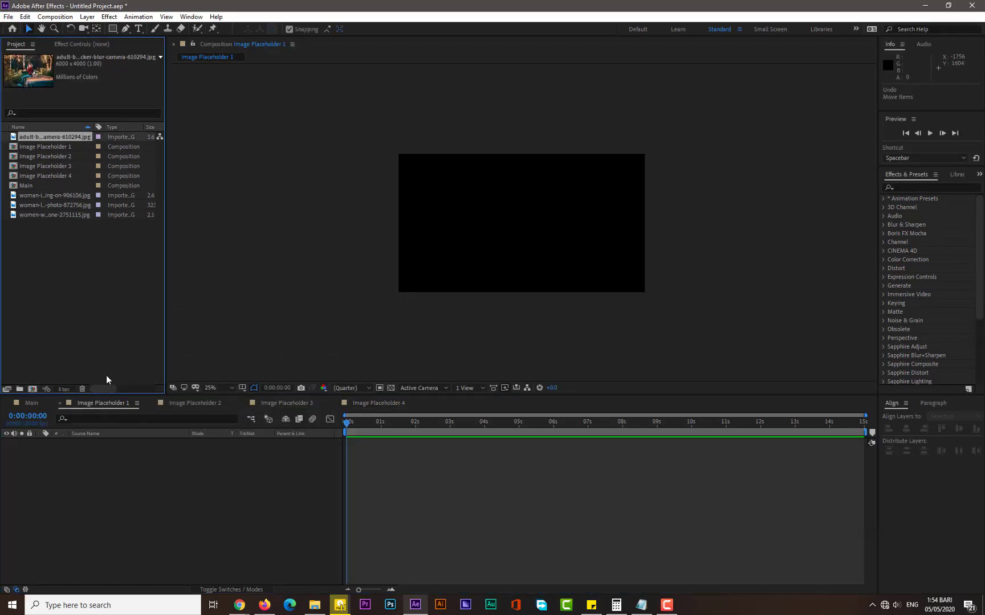
click(66, 195)
click(51, 203)
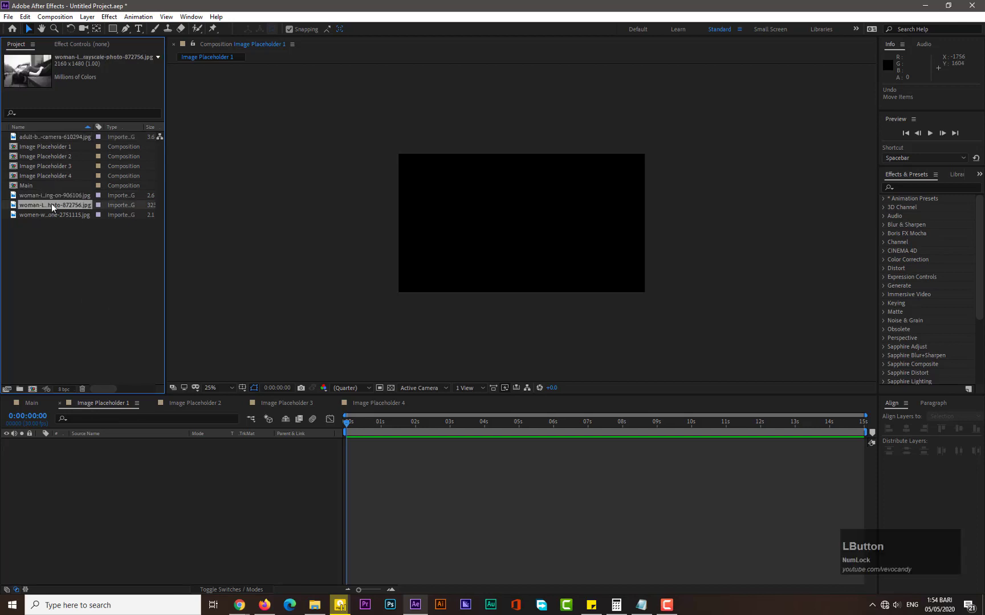
drag(52, 203, 98, 450)
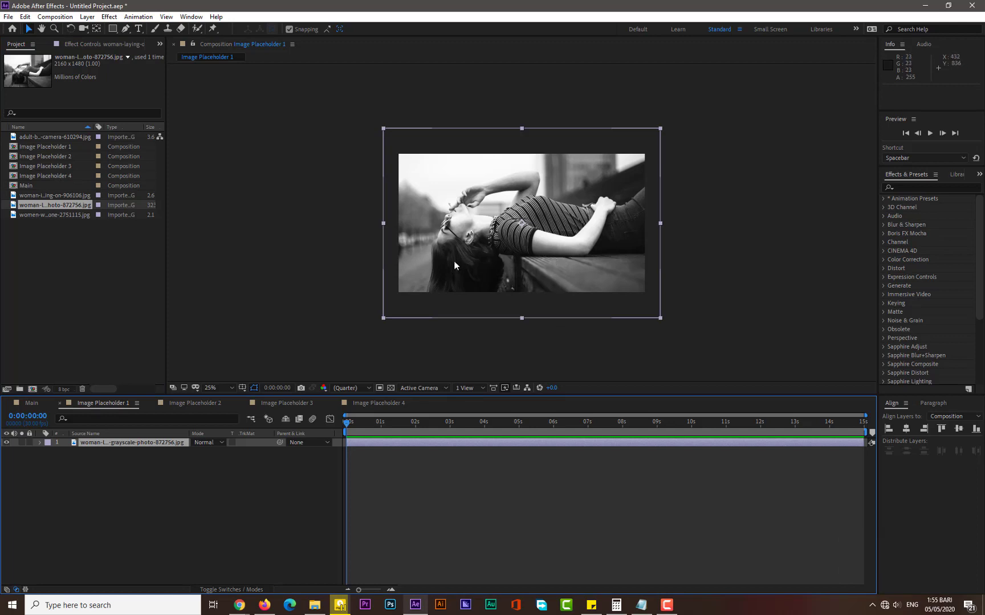
key(ctrl+shift+alt)
key(ctrl+alt+shift+h)
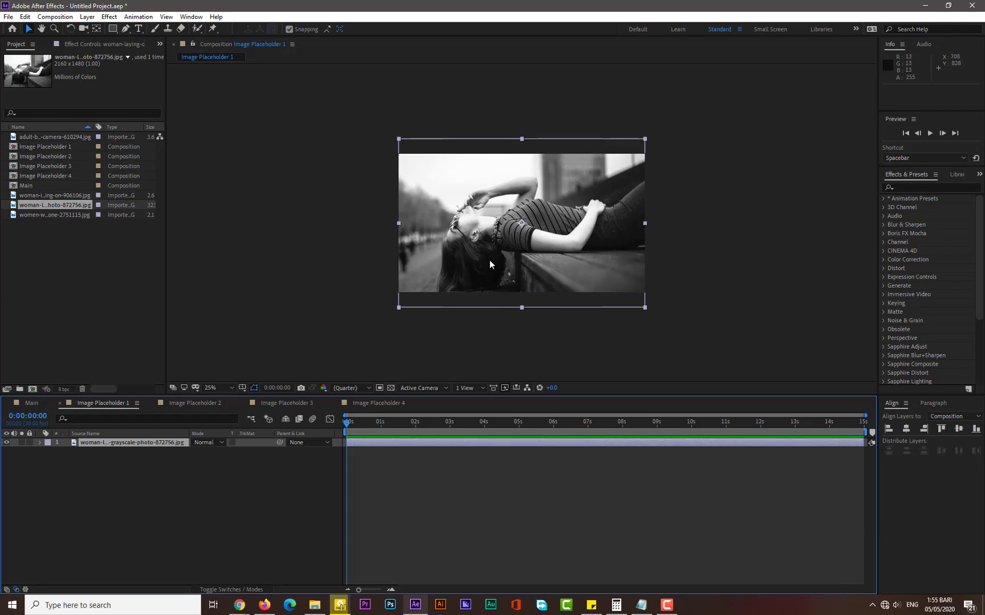
- Add the headphone photo to the Image Placeholder 2 composition and fit it to the composition width
click(184, 406)
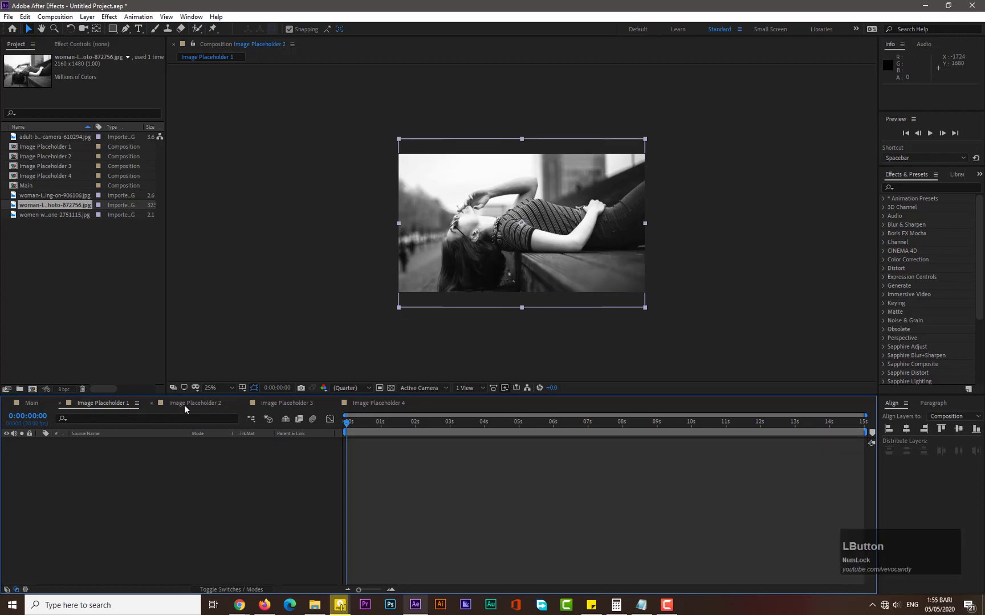
click(57, 197)
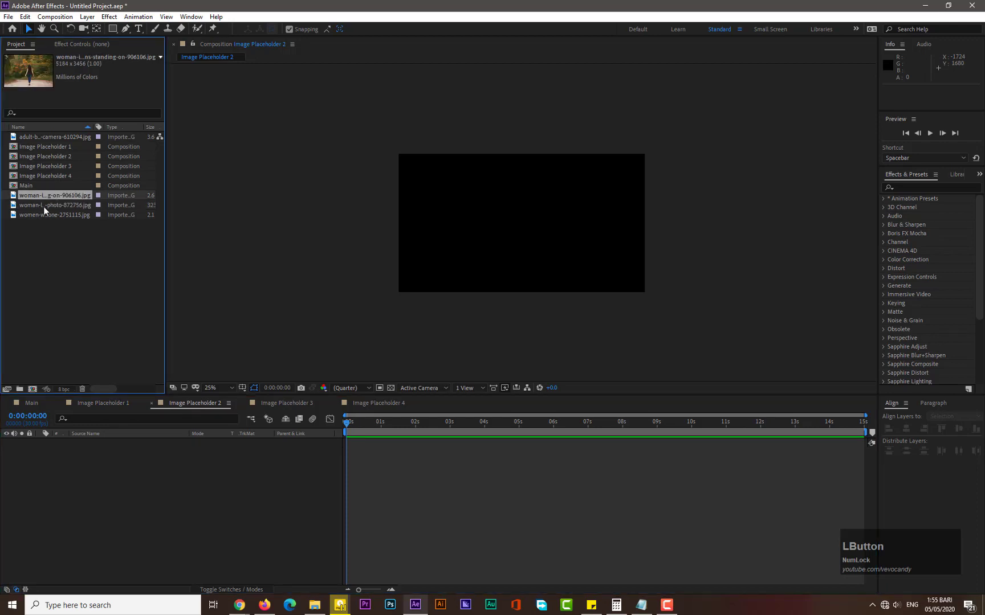
click(46, 205)
click(48, 212)
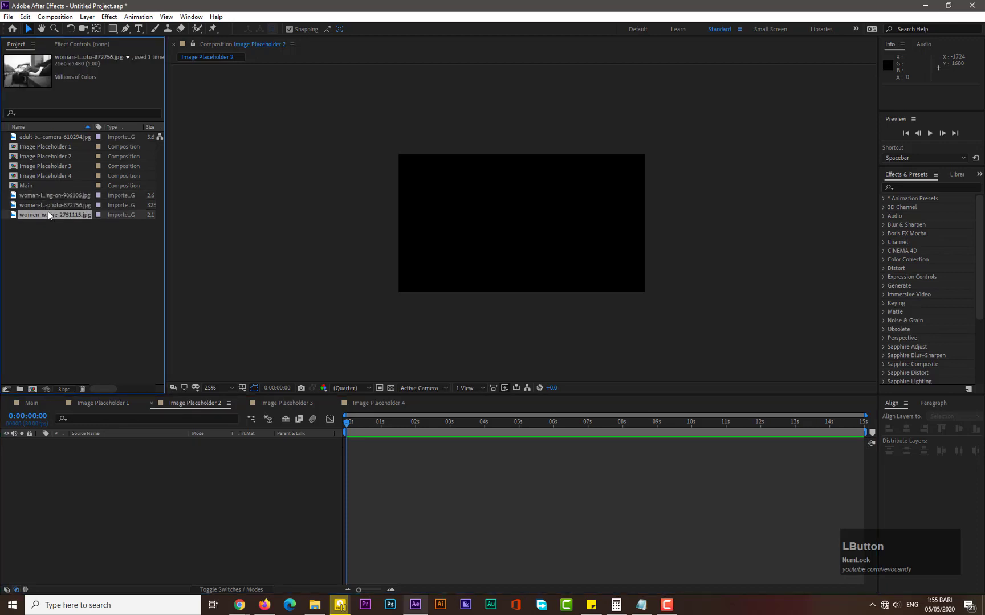
drag(48, 213, 262, 477)
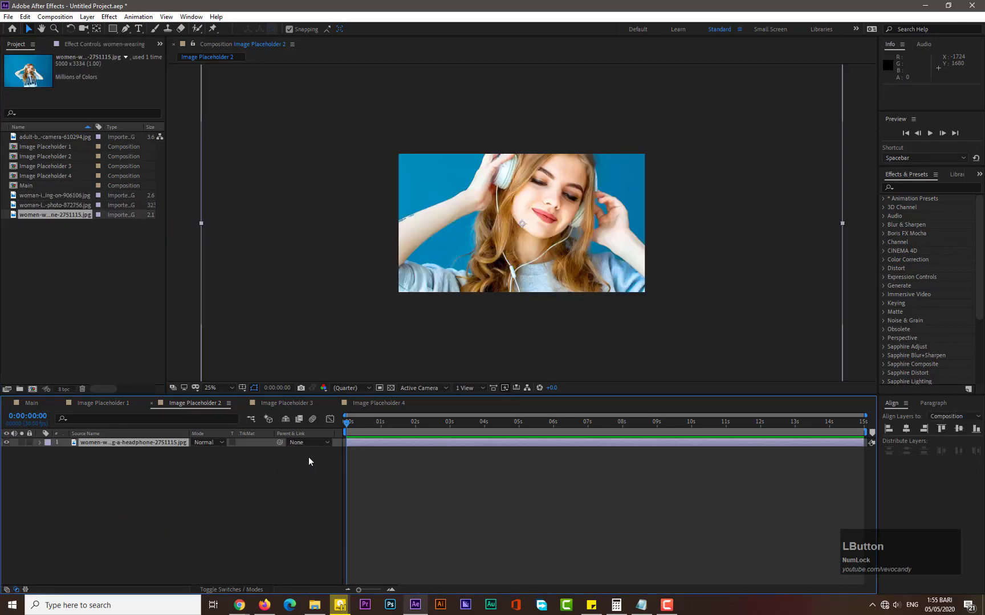
key(ctrl+alt+shift+h)
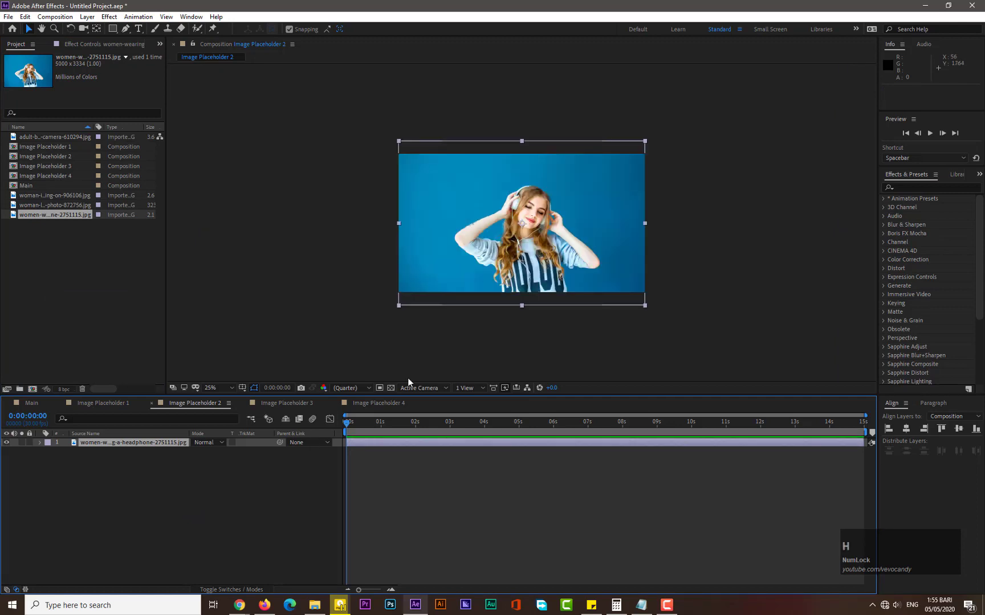
- Add the backpacker photo to the Image Placeholder 3 composition as a layer
click(289, 405)
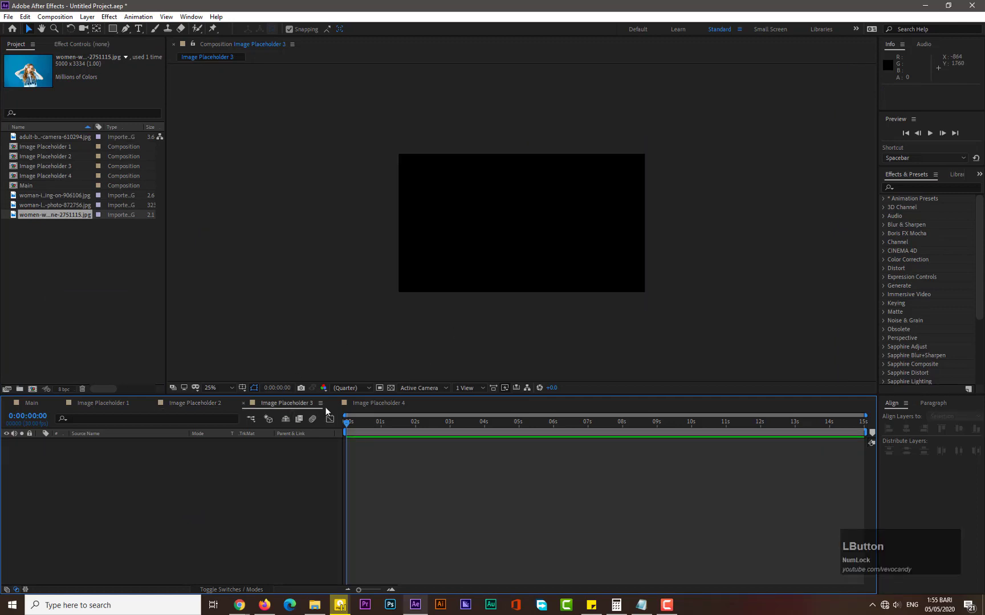
click(46, 139)
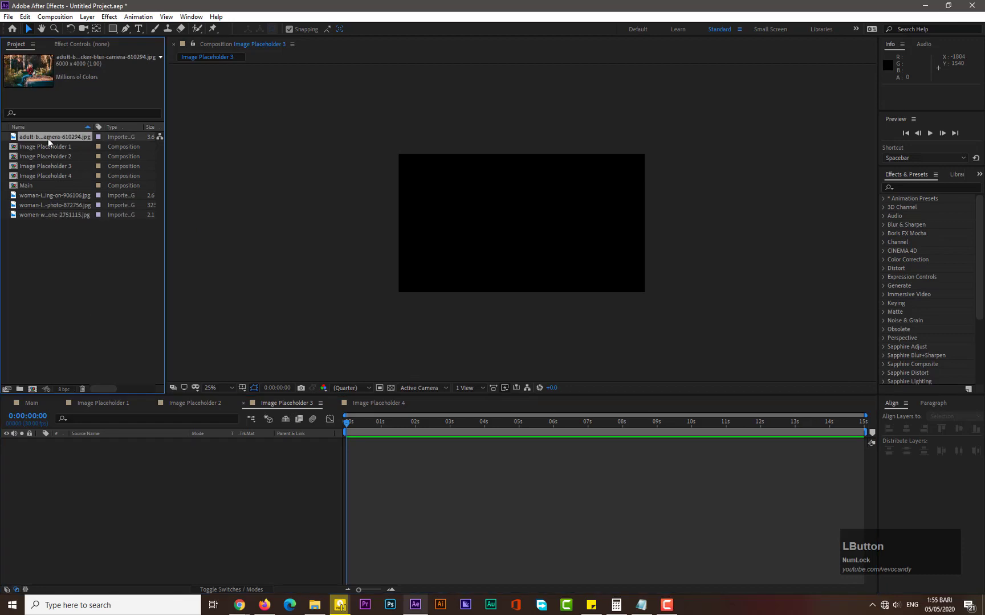
drag(50, 138, 201, 477)
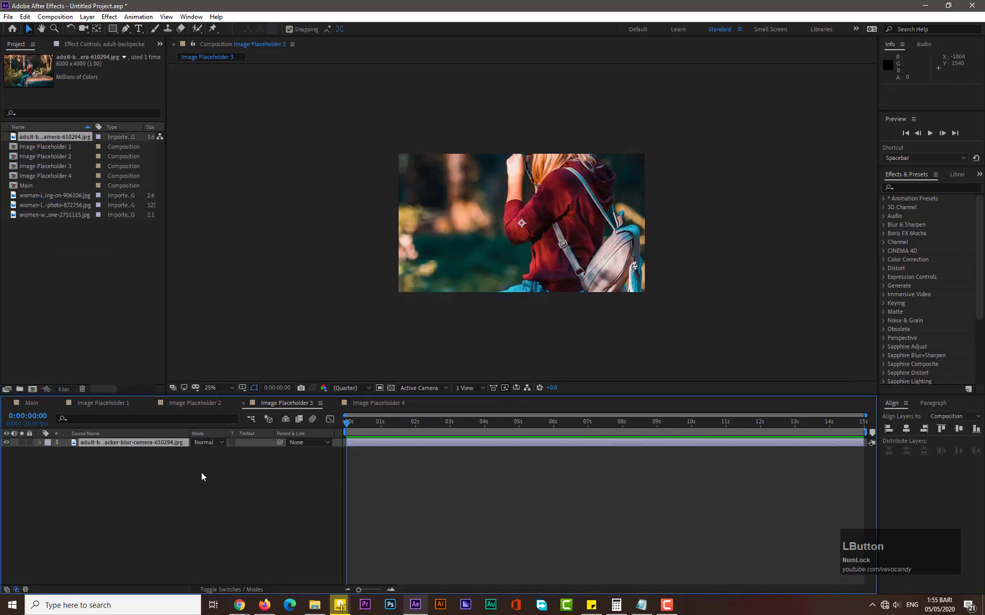
- Add the photo of the woman walking on the autumn road to the Image Placeholder 4 composition and fit it to the composition width
click(387, 404)
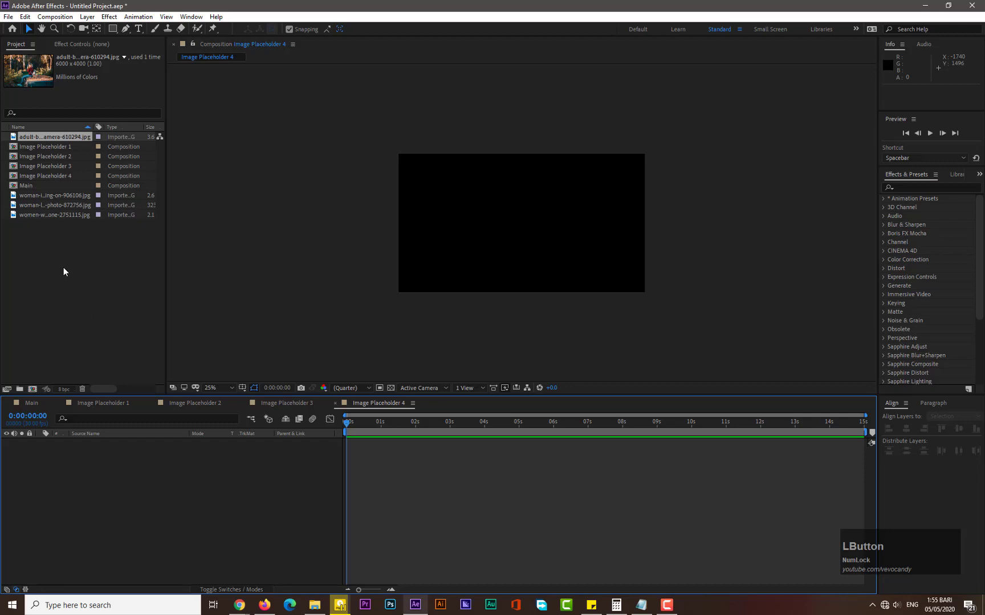
click(58, 216)
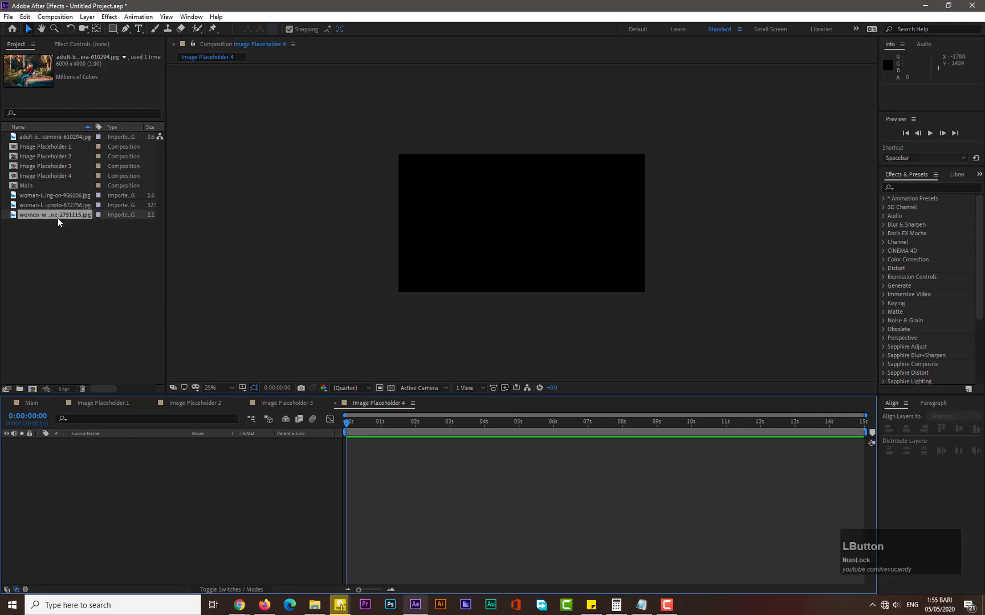
click(64, 207)
click(73, 196)
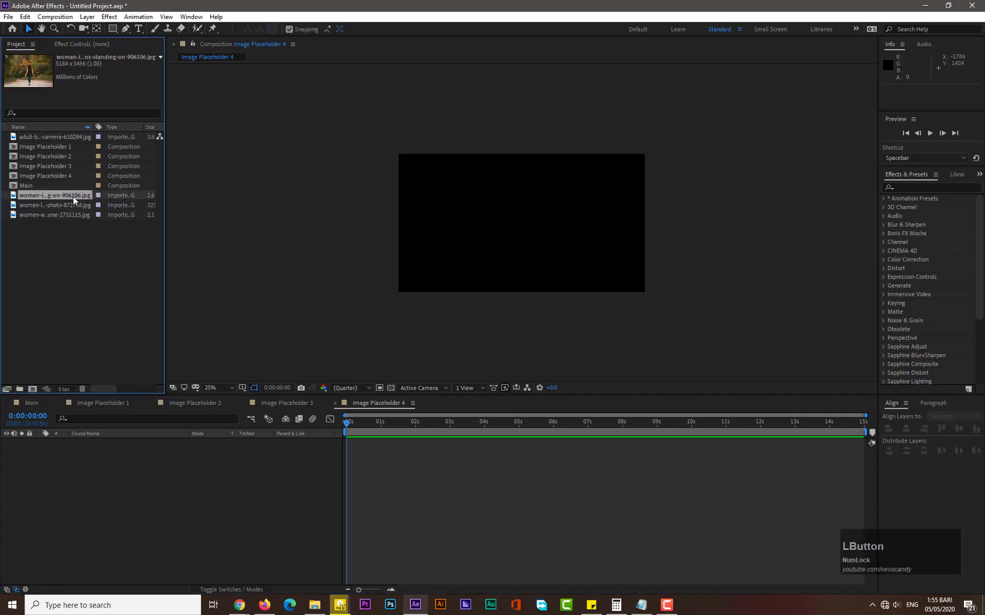
drag(73, 197, 127, 470)
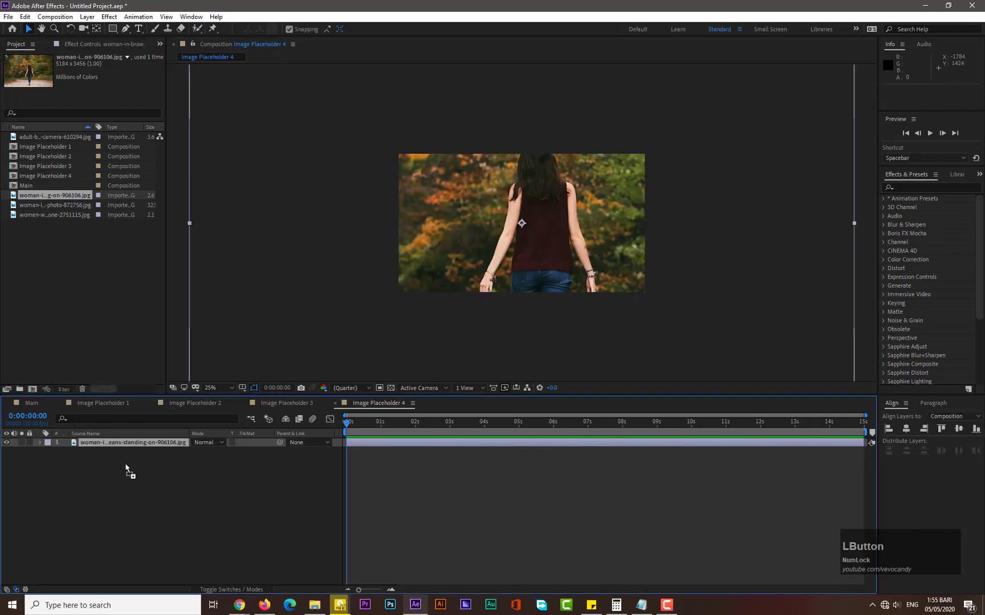
key(ctrl+alt+shift+h)
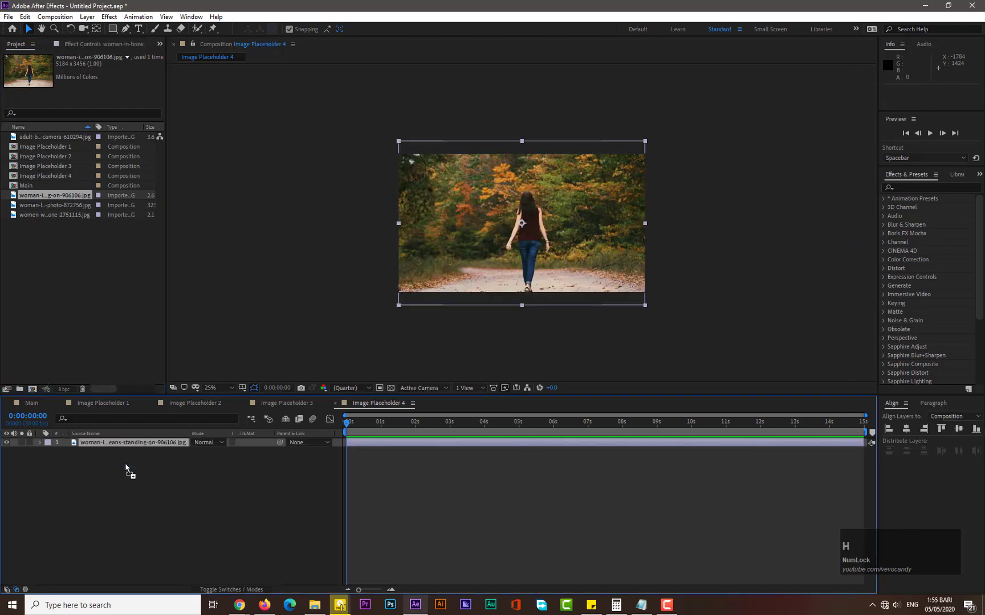
- Add an empty shape layer to the Main composition, with the Rectangle tool active
click(38, 407)
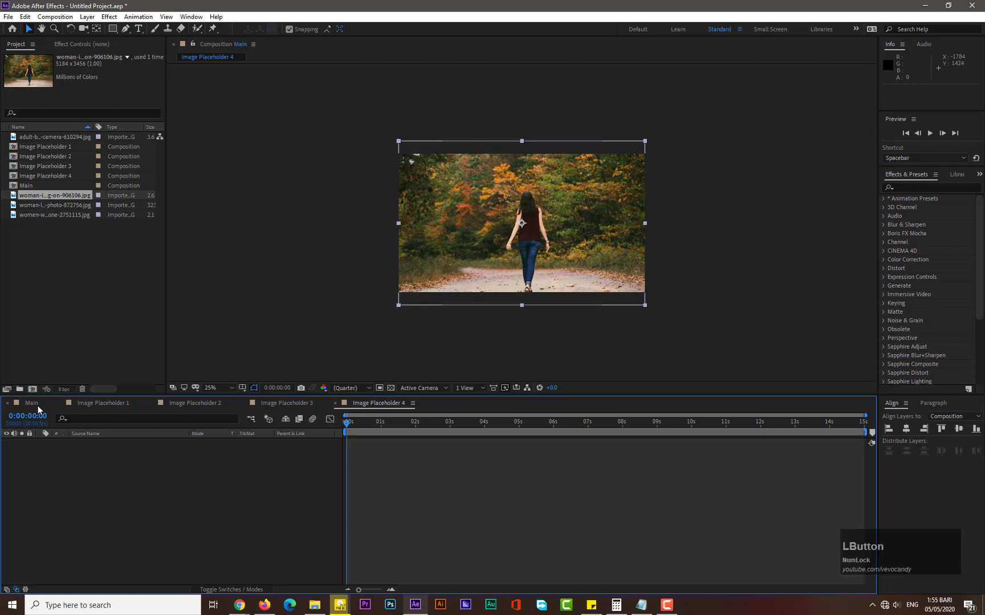
key(q)
click(131, 452)
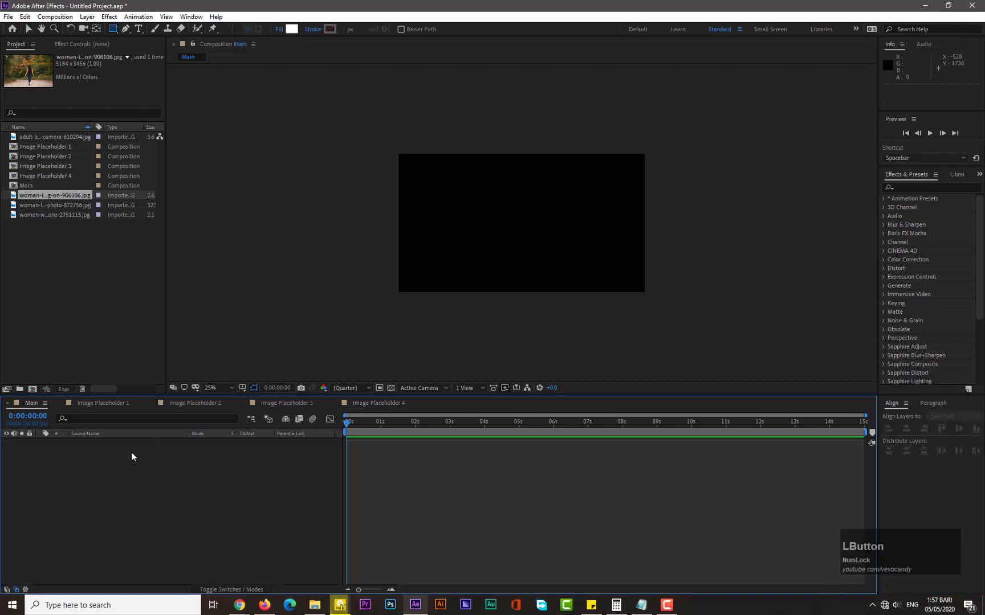
right_click(132, 453)
mouse_move(156, 460)
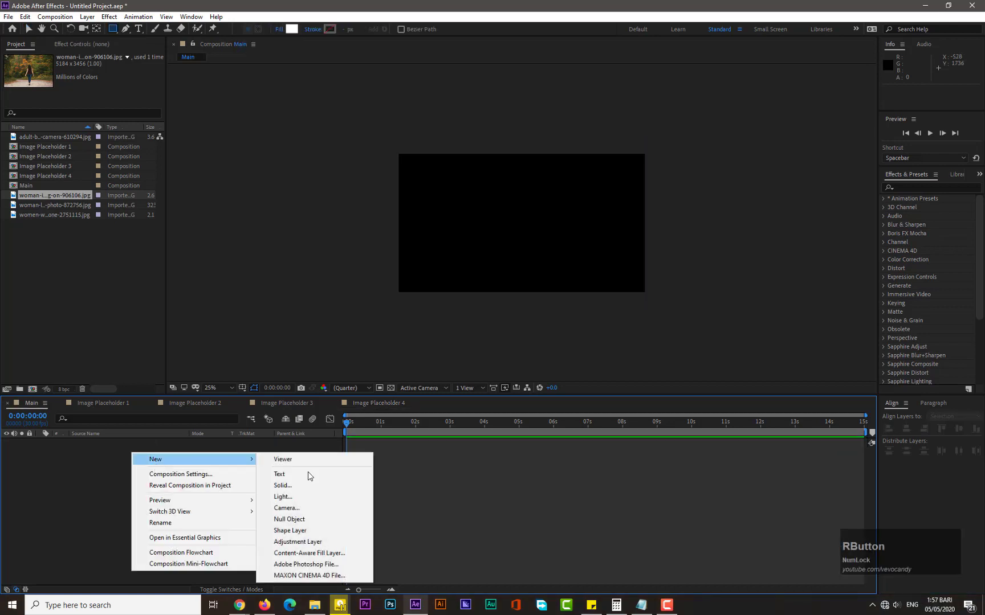
click(296, 531)
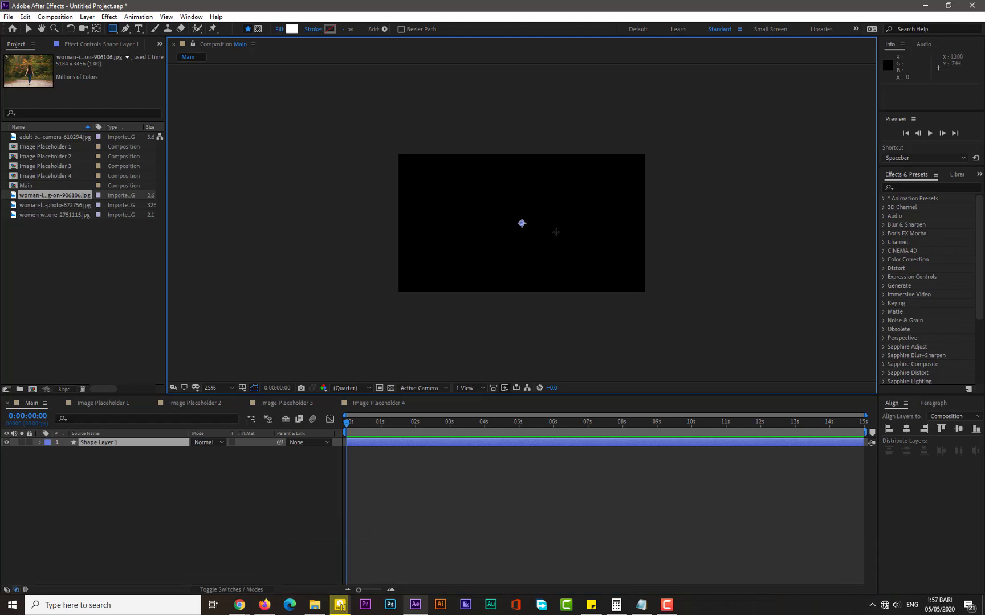
- Divide 1080 by 5 in the Windows Calculator to work out the bar height, and return to After Effects
click(616, 605)
click(87, 279)
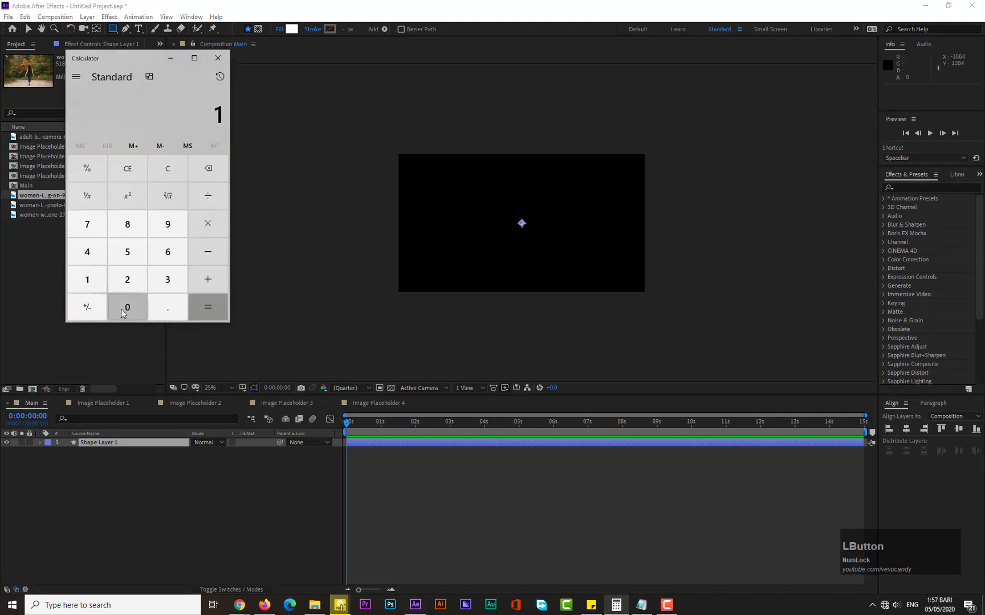
click(121, 308)
click(127, 224)
click(125, 309)
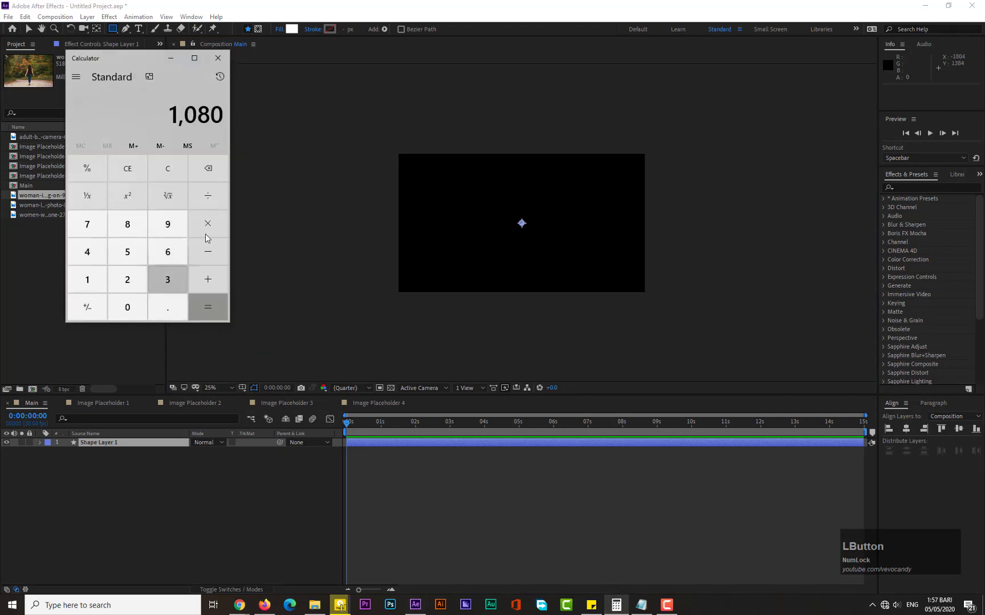
click(221, 197)
click(127, 251)
click(199, 302)
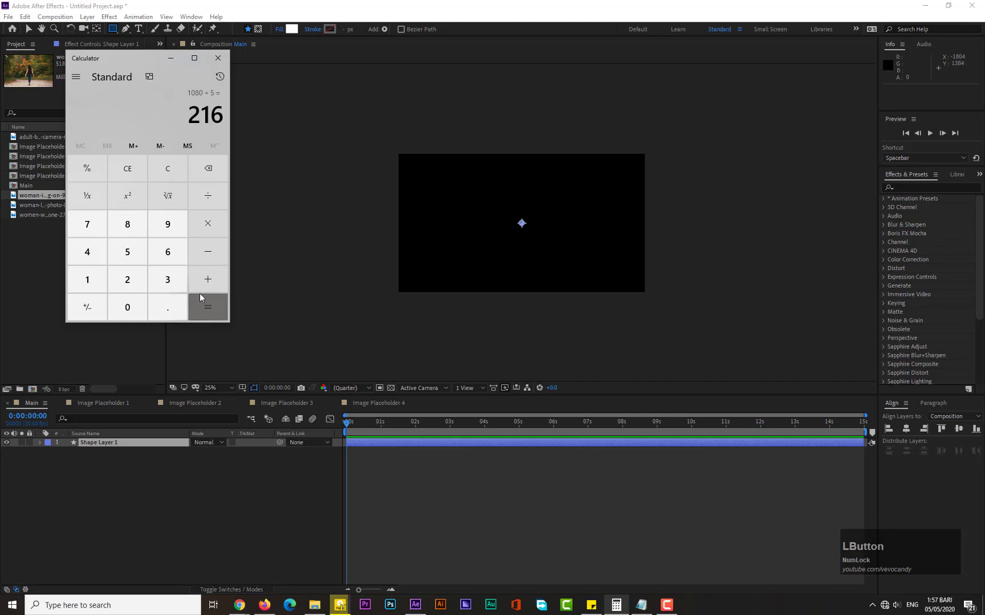
click(172, 62)
- Draw a white rectangle about 2300 px wide across the upper part of the Main composition and set its height to 216
mouse_move(371, 145)
mouse_down()
mouse_move(377, 173)
mouse_move(462, 192)
mouse_move(666, 202)
mouse_up()
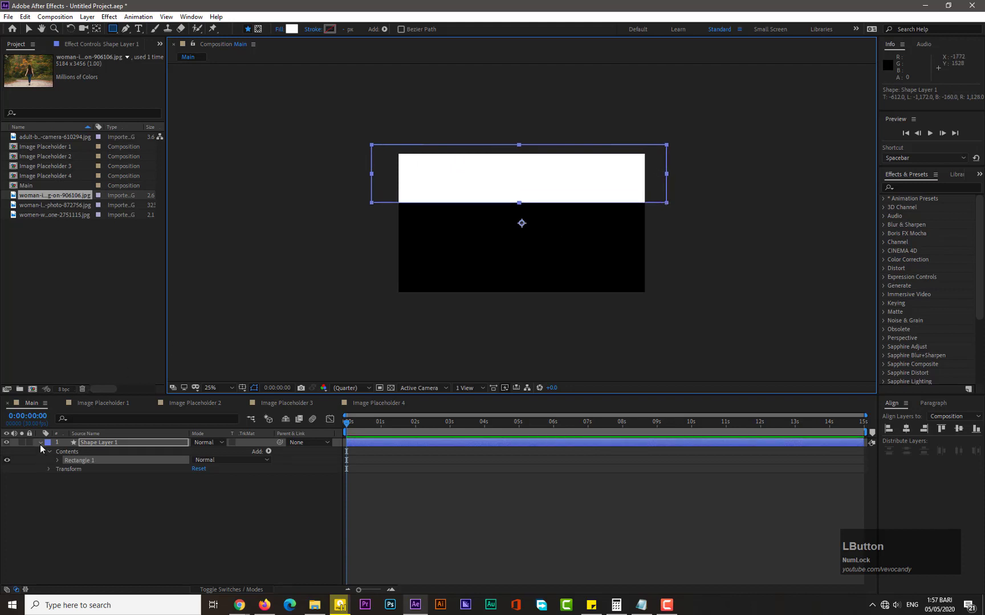
click(57, 460)
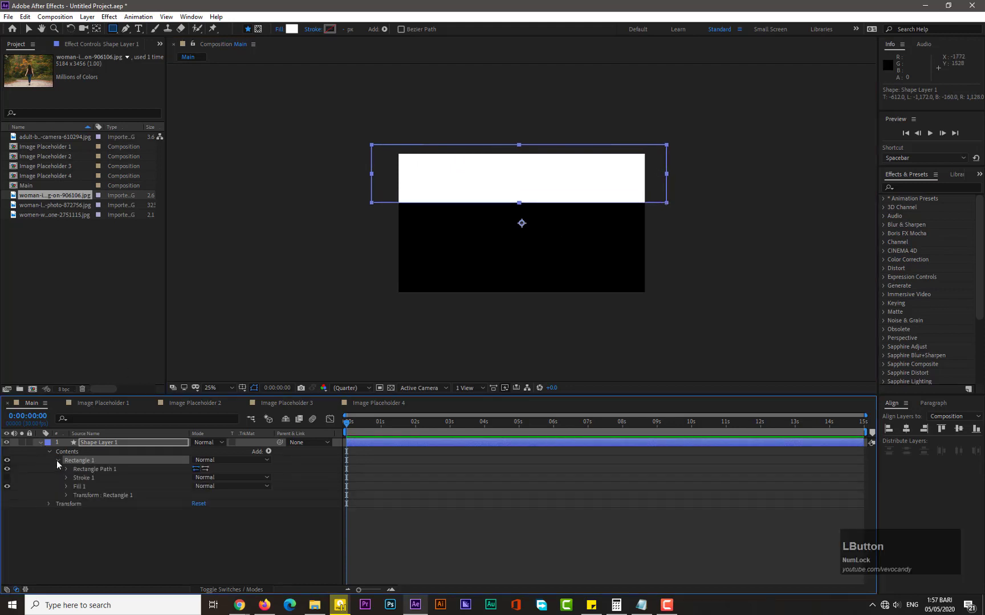
click(66, 471)
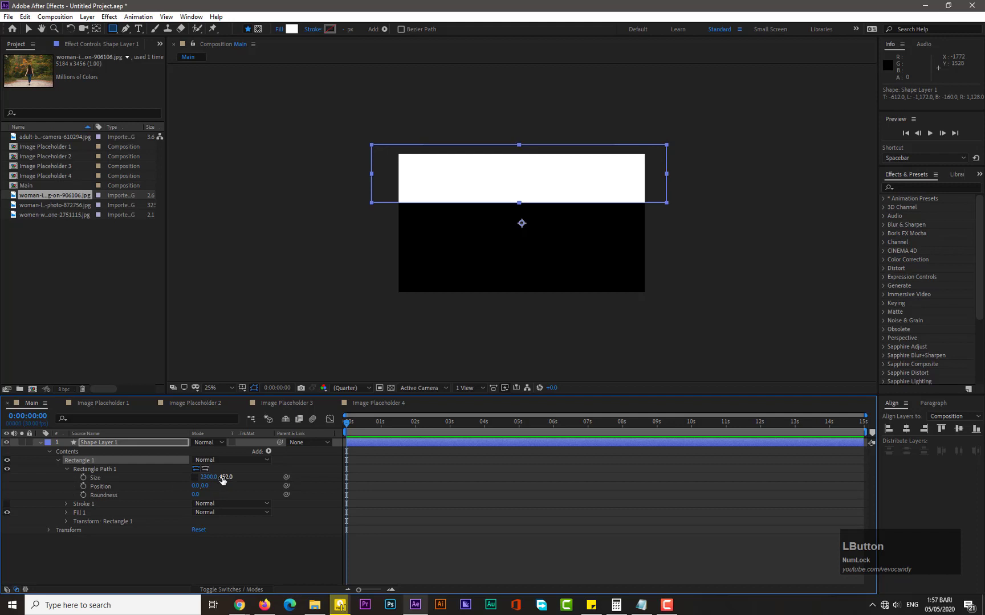
click(223, 478)
text(216)
key(KP_Enter)
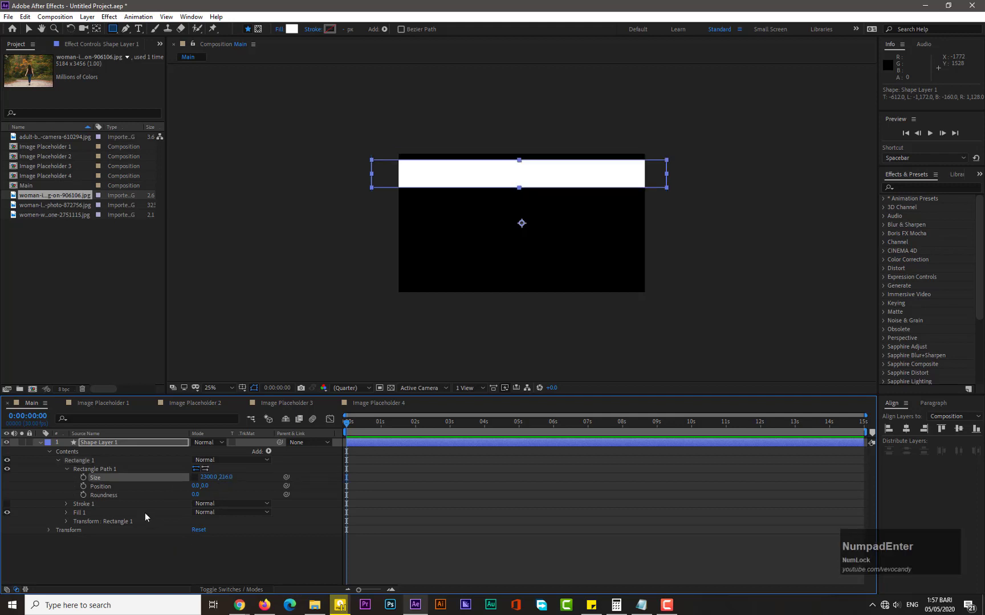
- Center the anchor point of the rectangle's shape layer in its layer content
click(114, 443)
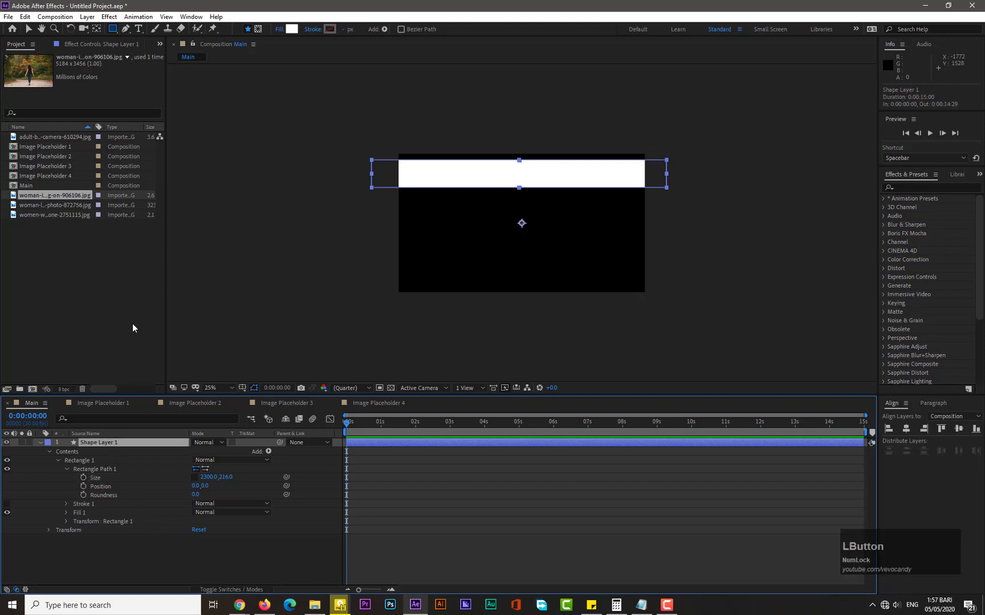
click(86, 17)
mouse_move(112, 139)
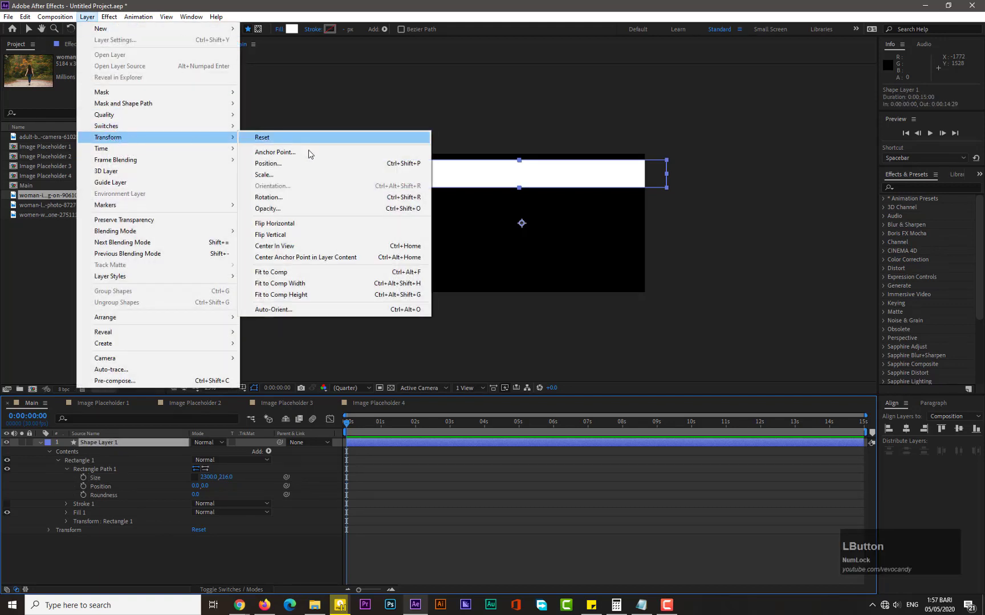
click(299, 259)
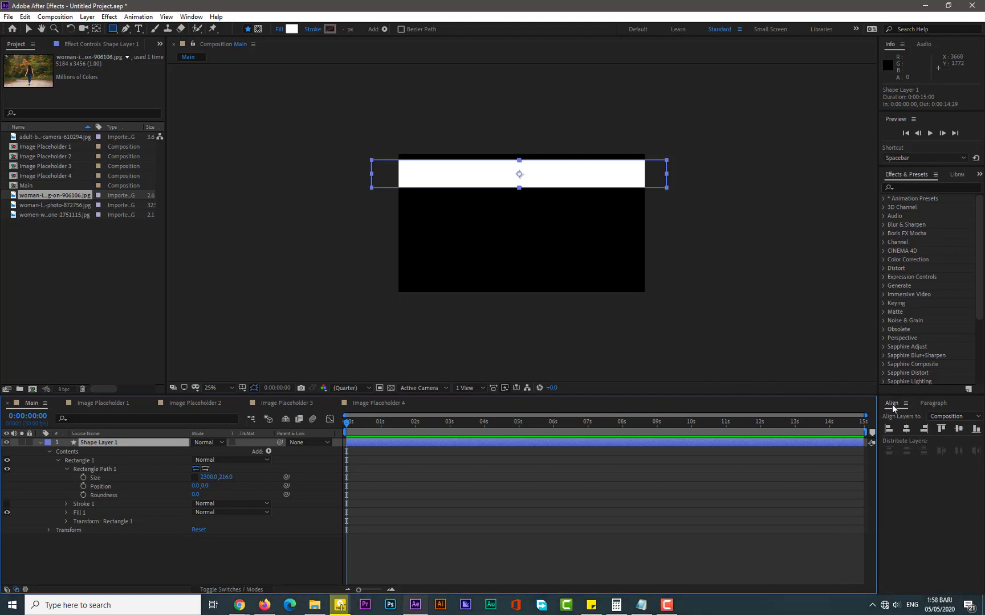
- Align the shape layer to the top edge and horizontal center of the composition
click(191, 17)
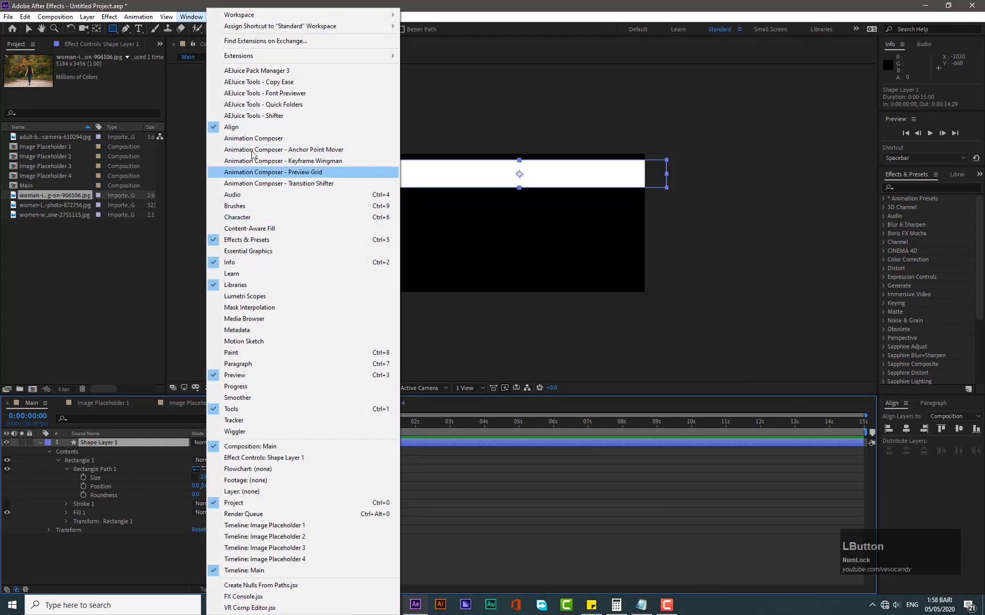
click(659, 338)
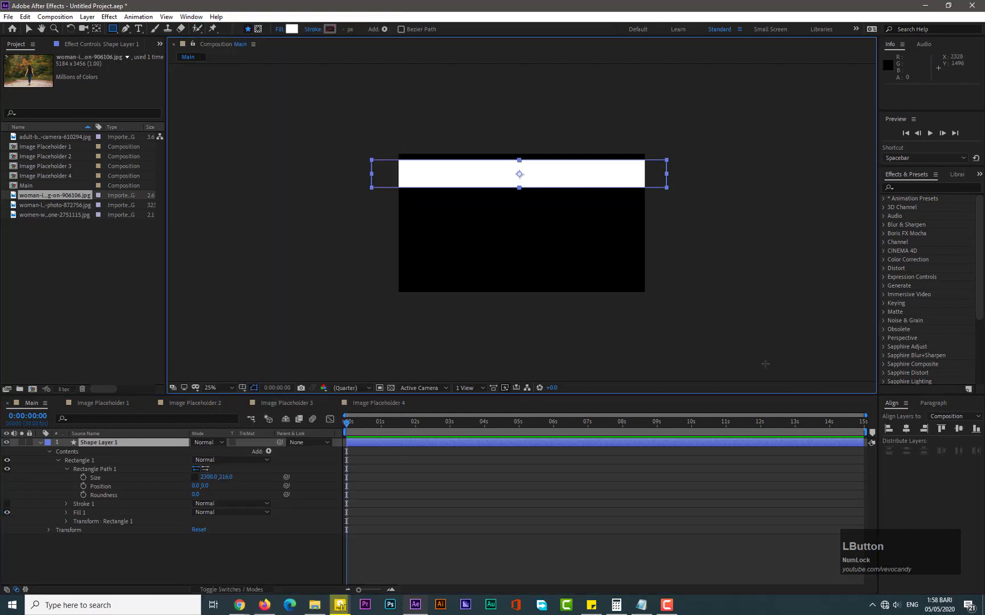
click(943, 429)
click(909, 431)
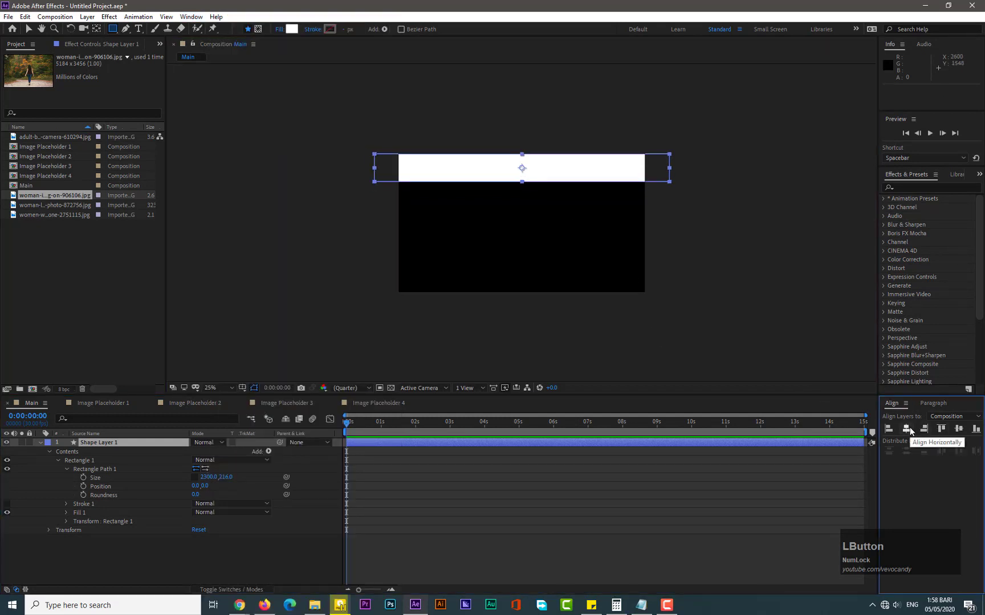
click(40, 442)
- Set the roundness of the rectangle path in the shape layer to 100
click(101, 443)
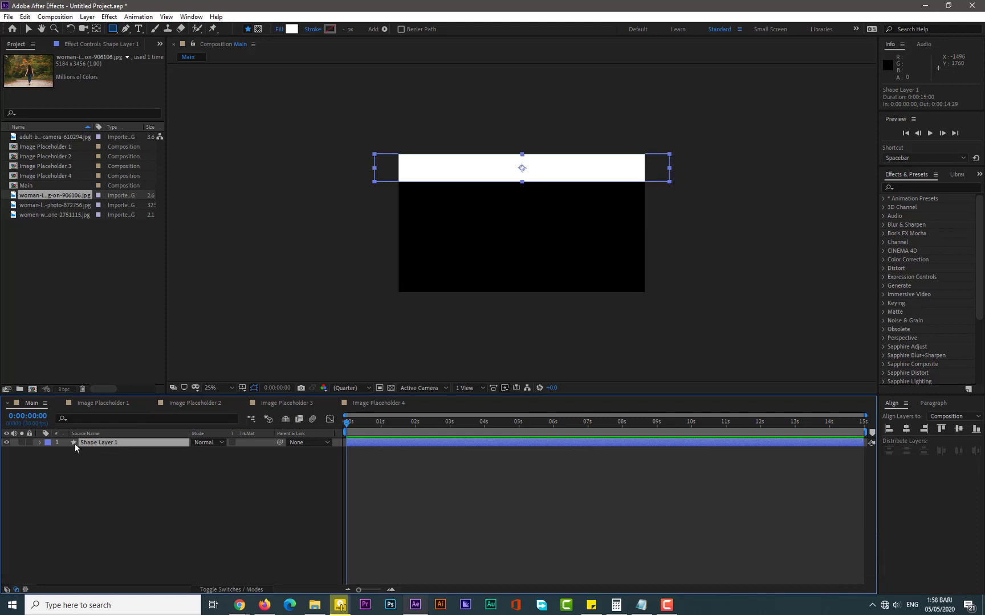
click(38, 443)
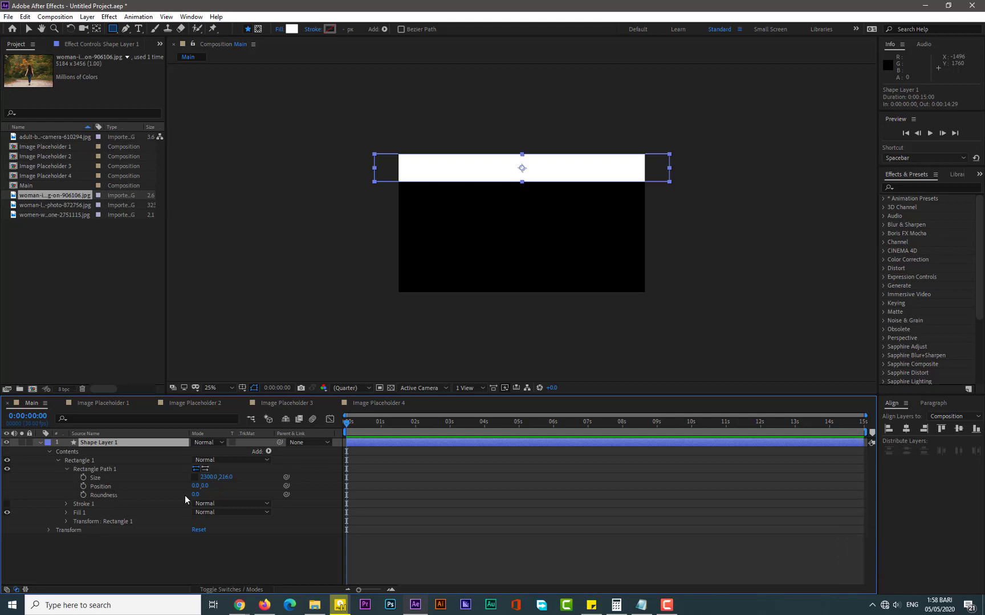
drag(196, 496, 228, 495)
drag(301, 506, 305, 505)
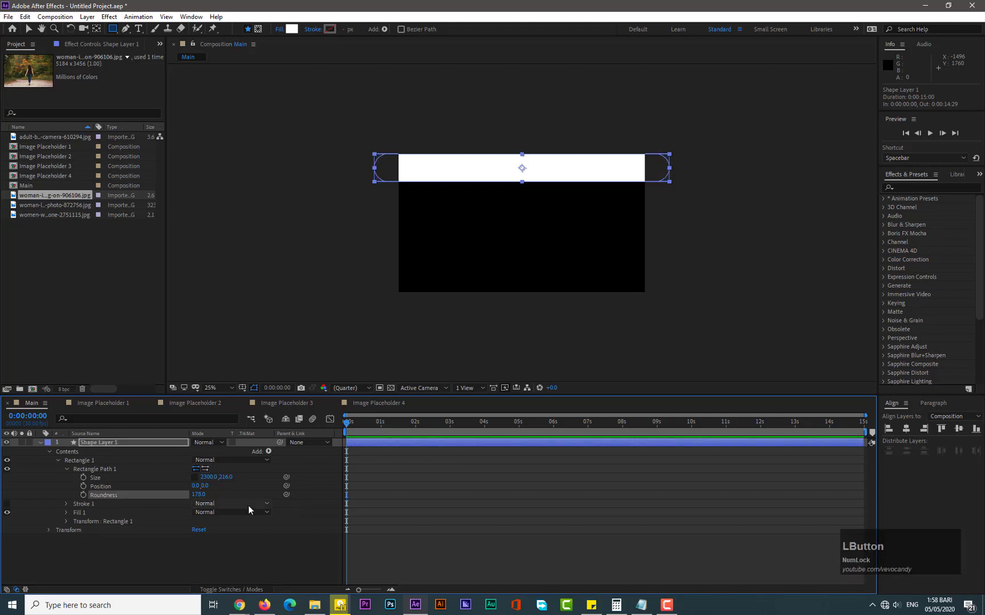
click(194, 494)
text(100)
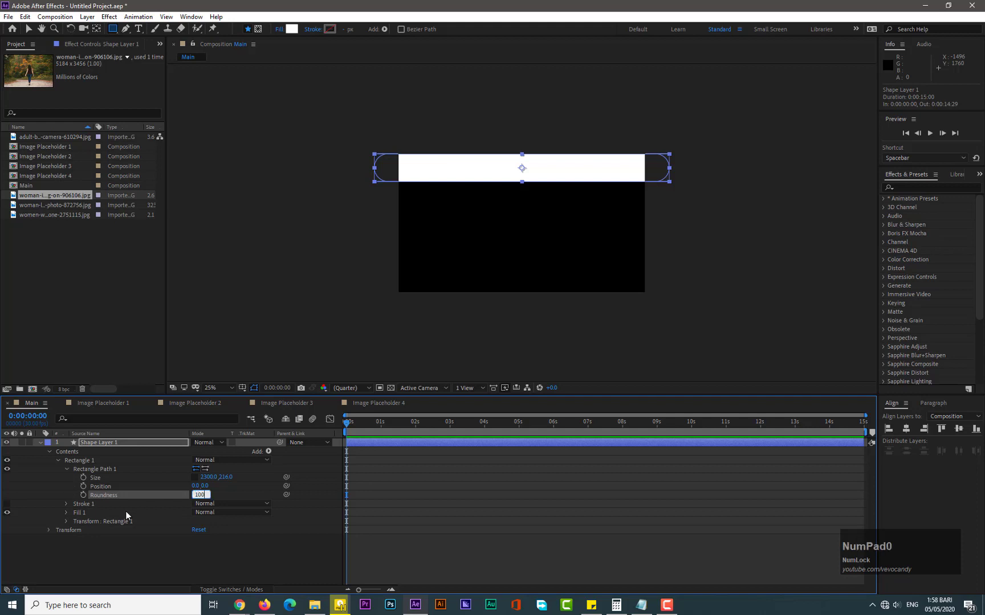
key(Return)
click(39, 442)
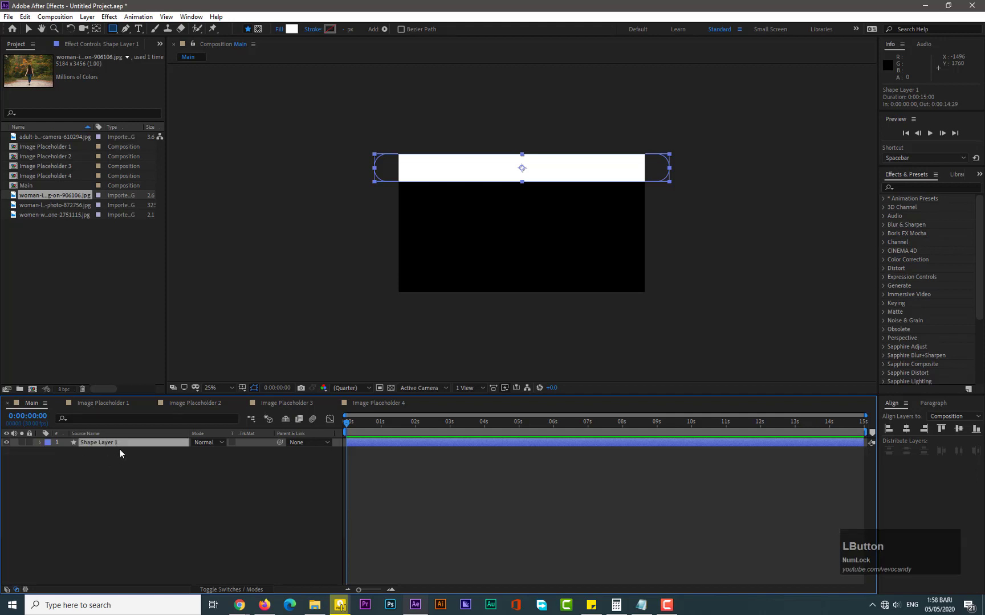
- Duplicate the rounded bar's shape layer four times to get five bar layers
key(ctrl)
key(ctrl+d)
key(ctrl+d)
key(ctrl+d)
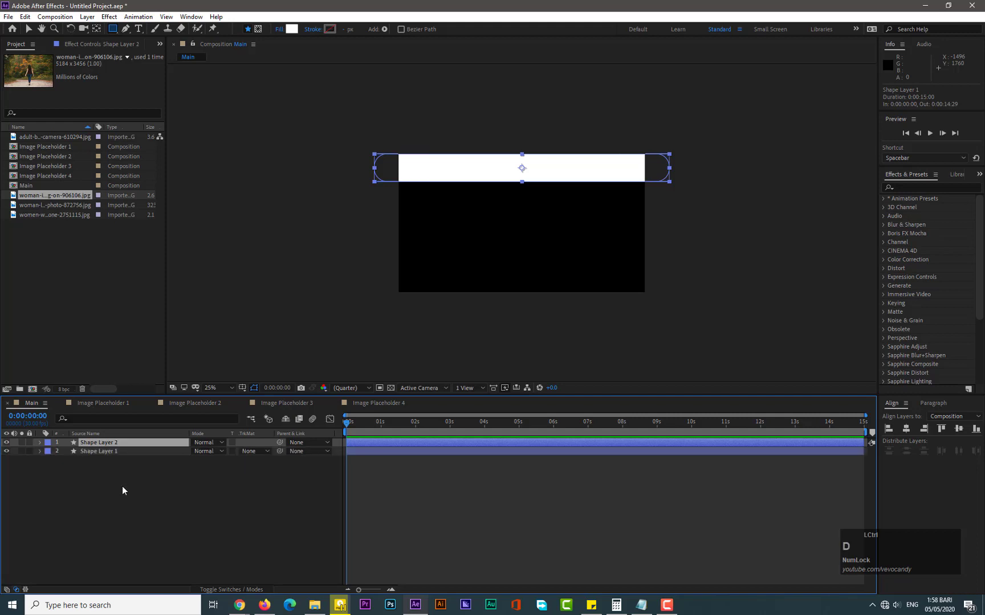
key(ctrl+d)
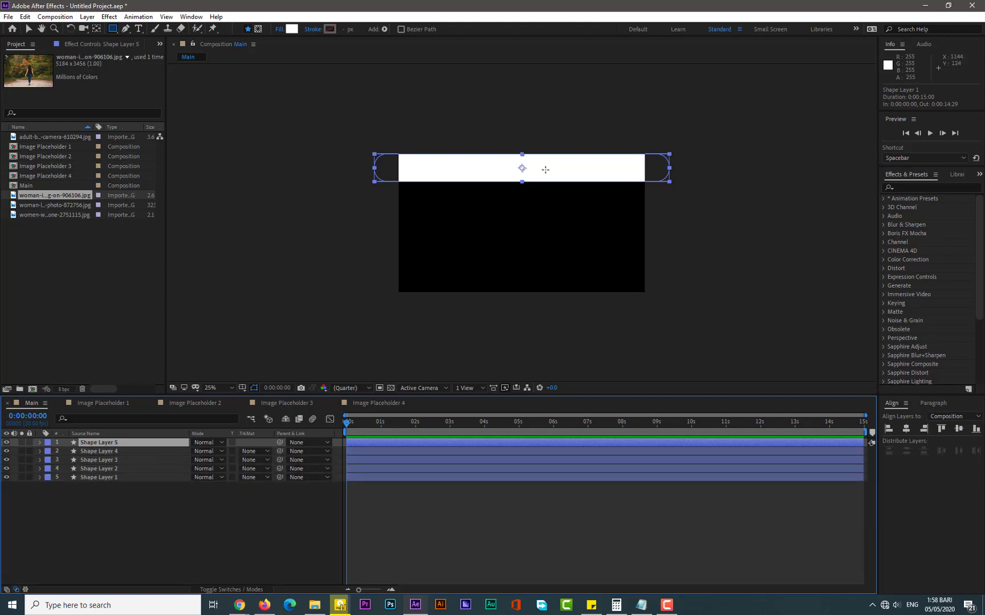
- Stack the five bars edge to edge down the Main composition so that together they cover the whole frame
click(28, 30)
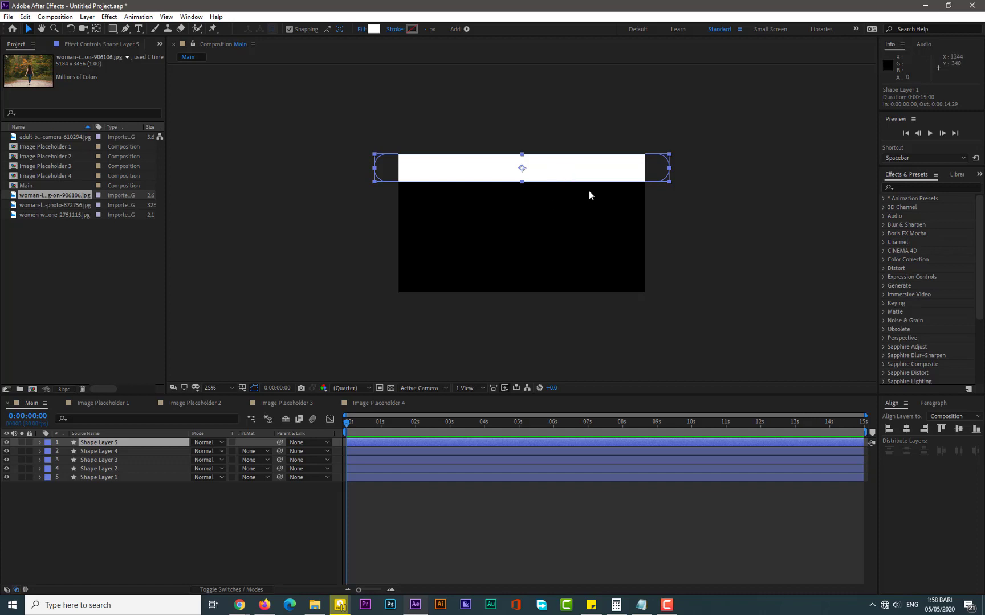
drag(564, 172, 598, 171)
scroll(575, 302, up, 1)
click(357, 307)
click(545, 286)
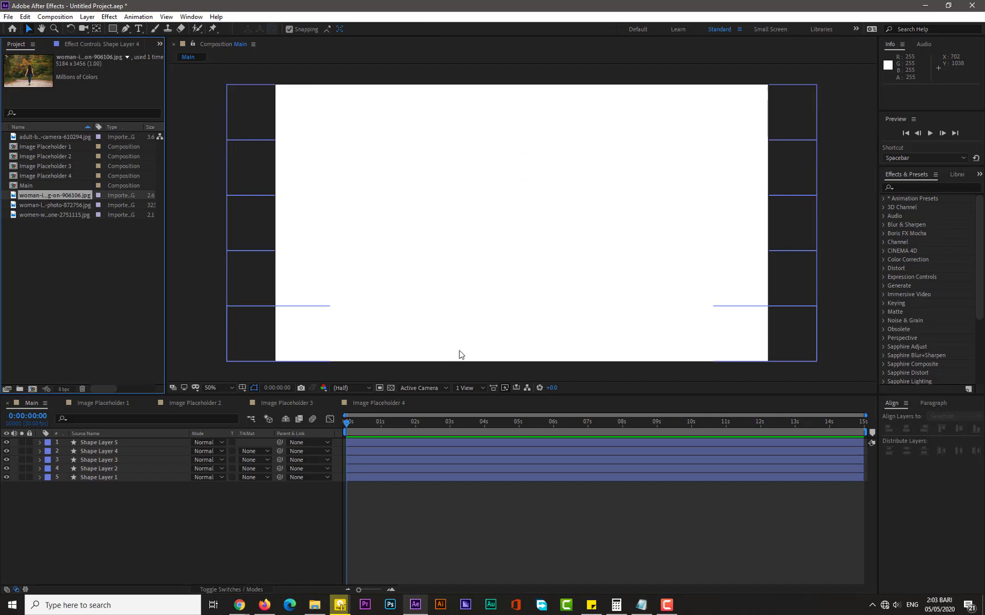
scroll(542, 310, down, 4)
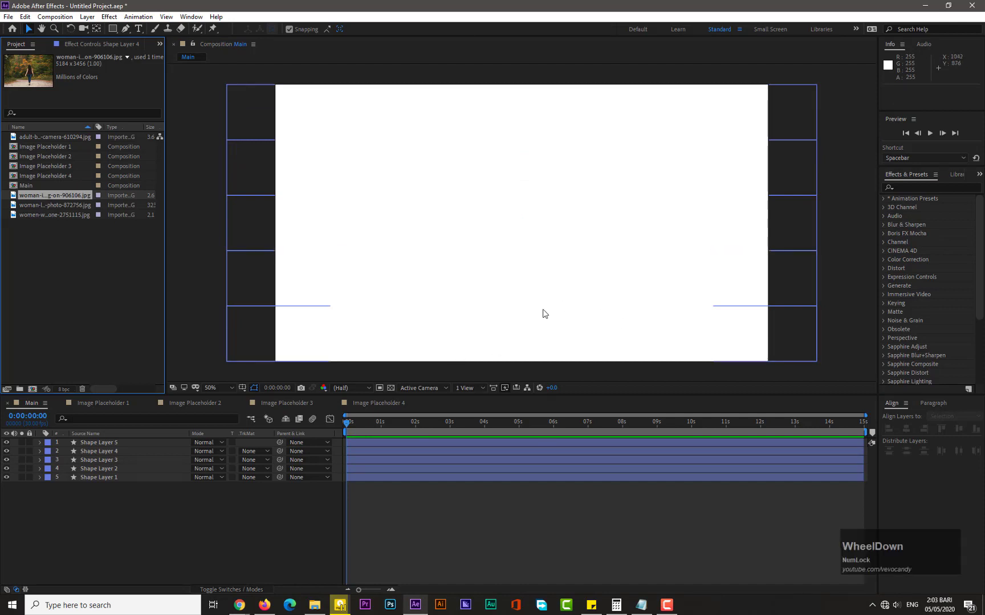
scroll(543, 311, up, 2)
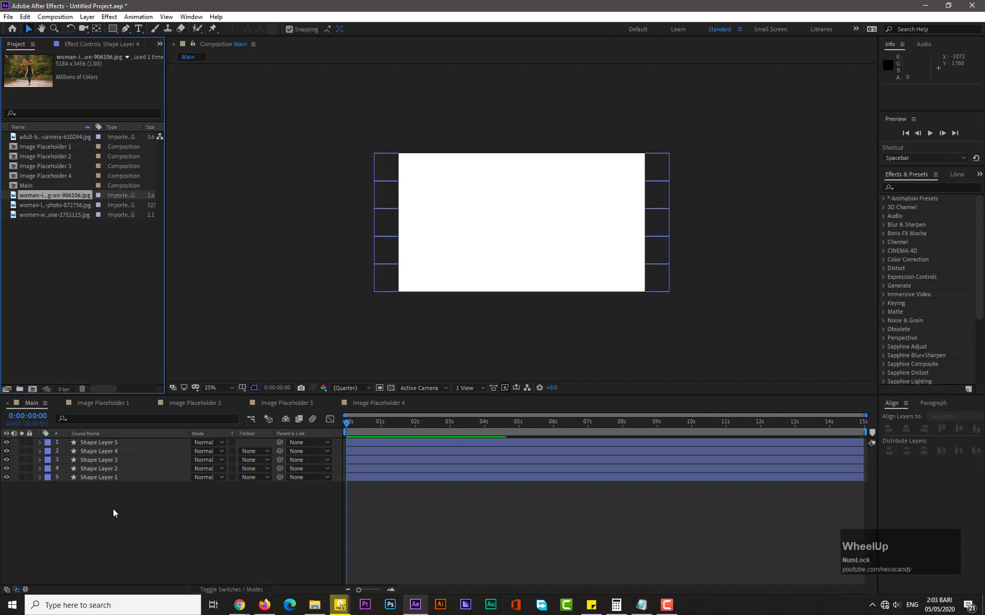
- Add Position keyframes to all five shape layers at 0:00:01:15 to hold their stacked positions
drag(113, 509, 118, 445)
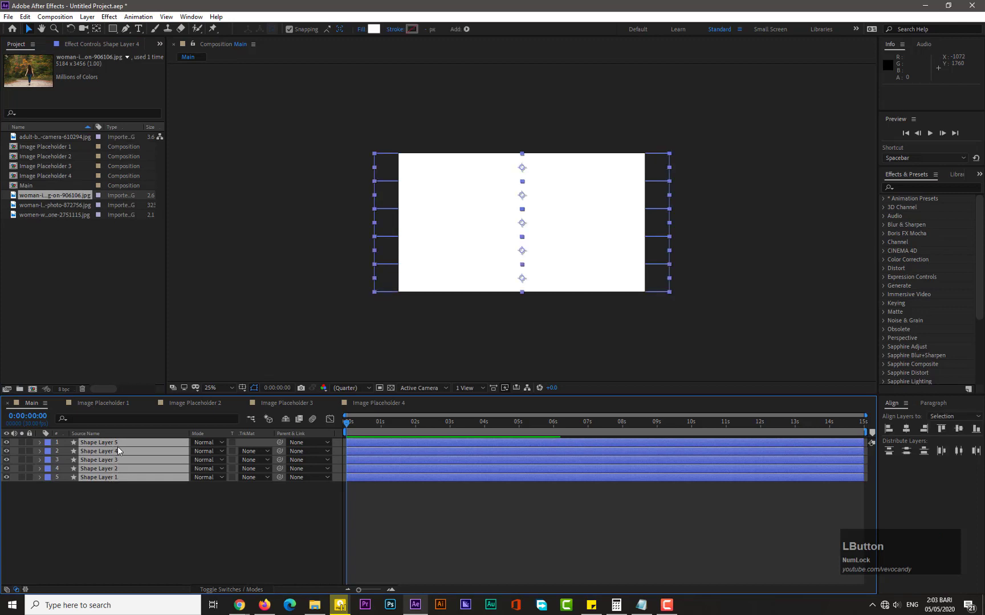
key(p)
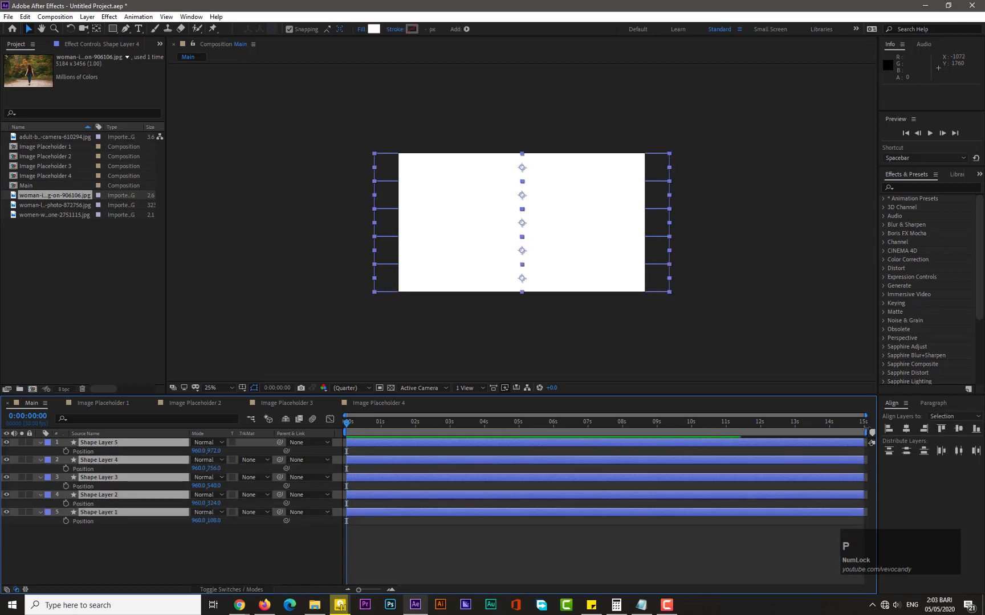
drag(865, 416, 509, 416)
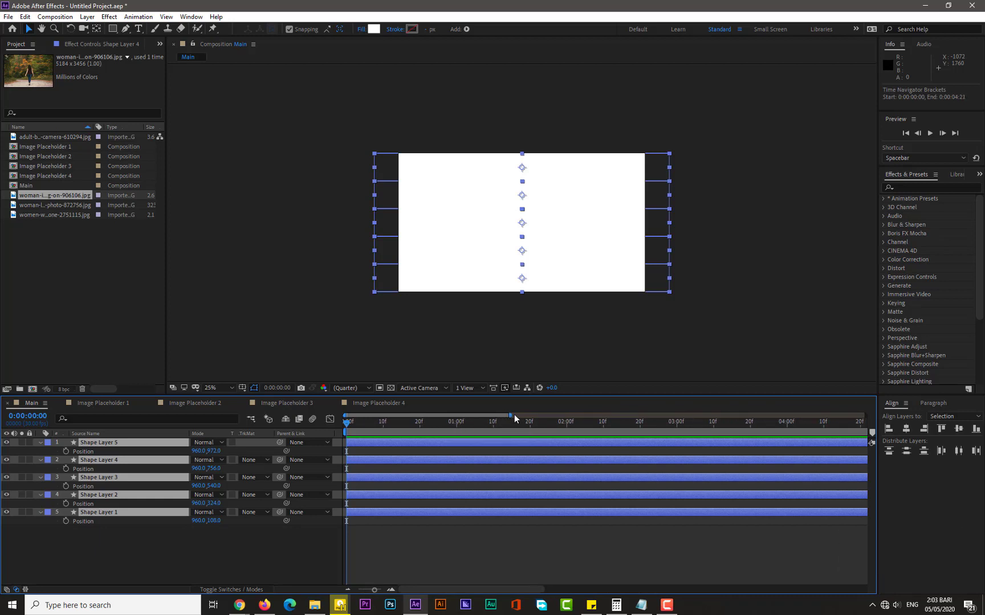
drag(510, 415, 452, 416)
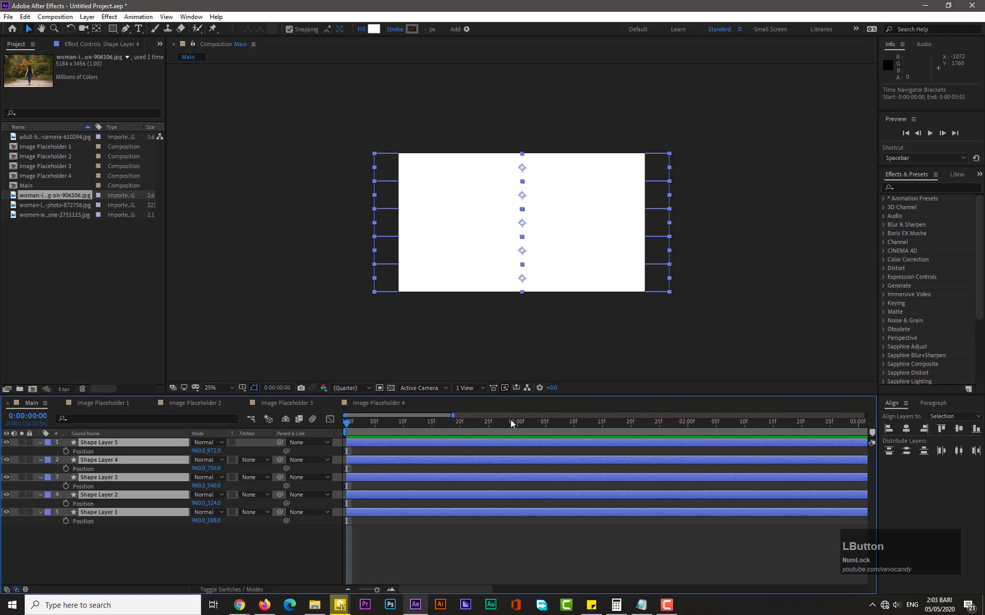
click(601, 429)
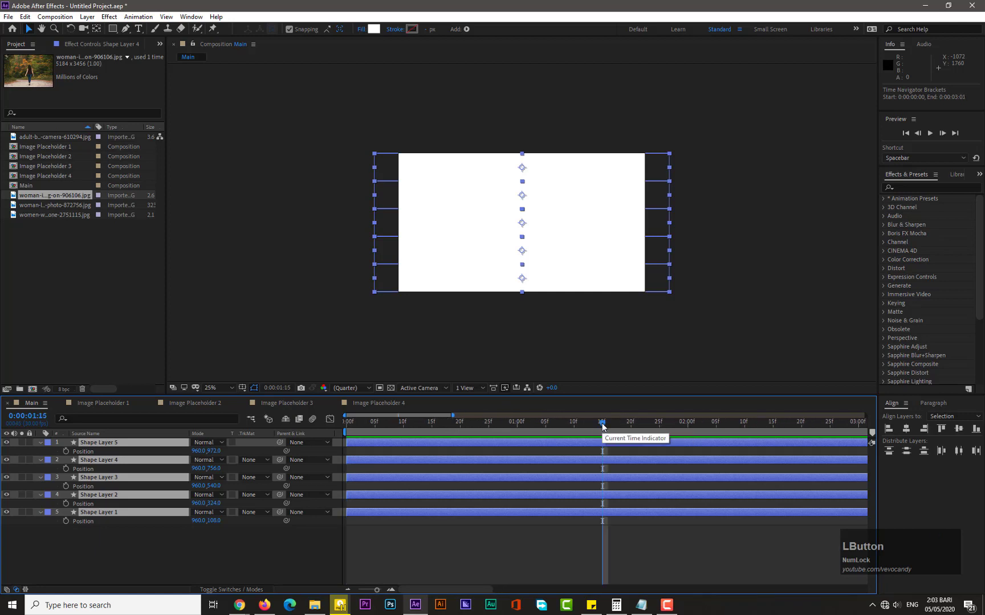
click(66, 522)
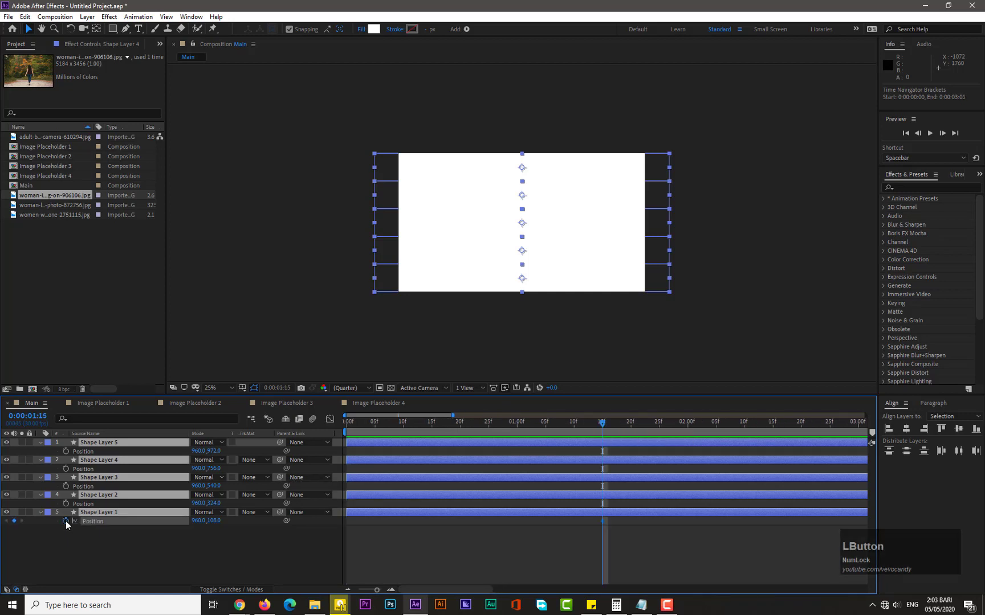
- At 0:00:00:00, move Shape Layers 1, 3 and 5 out past the frame's left edge with an X position of -1168
click(343, 425)
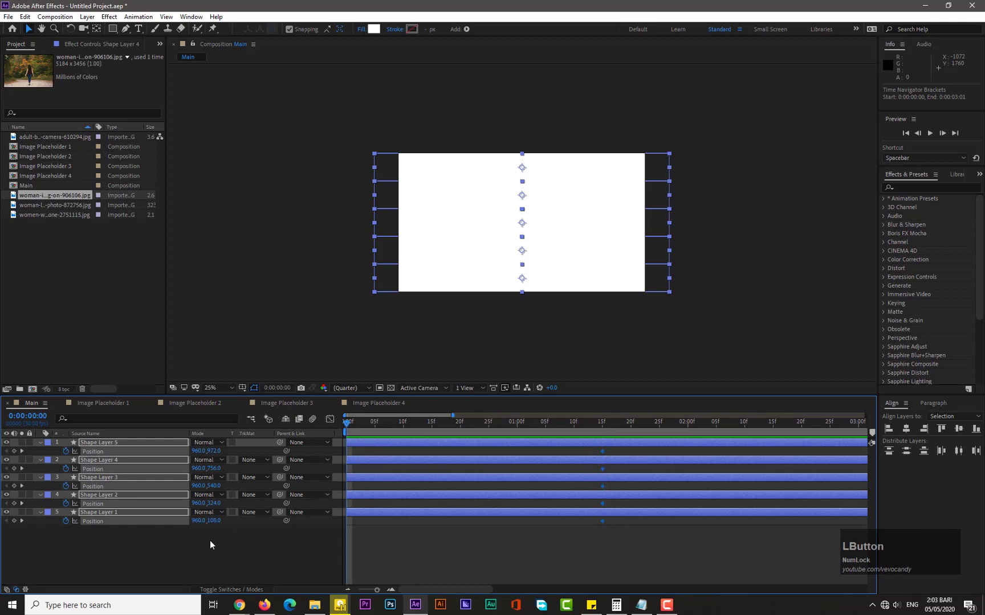
click(129, 544)
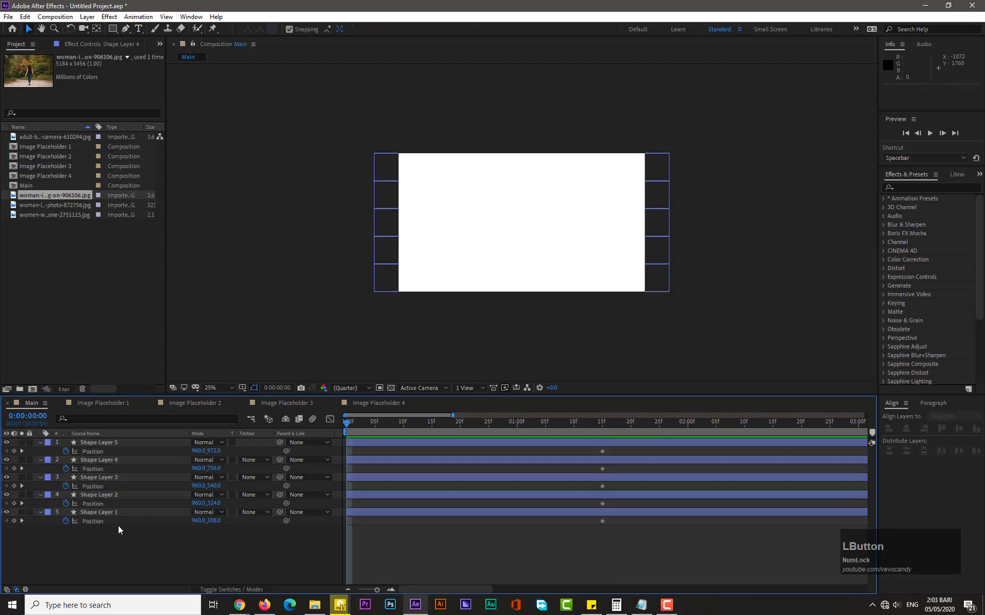
click(119, 511)
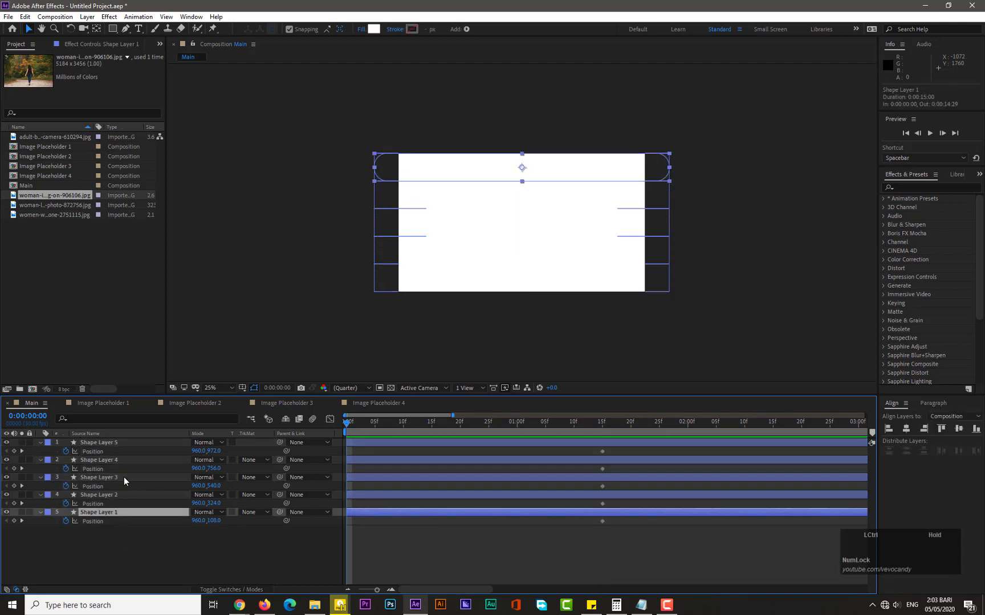
ctrl+click(124, 476)
ctrl+click(125, 442)
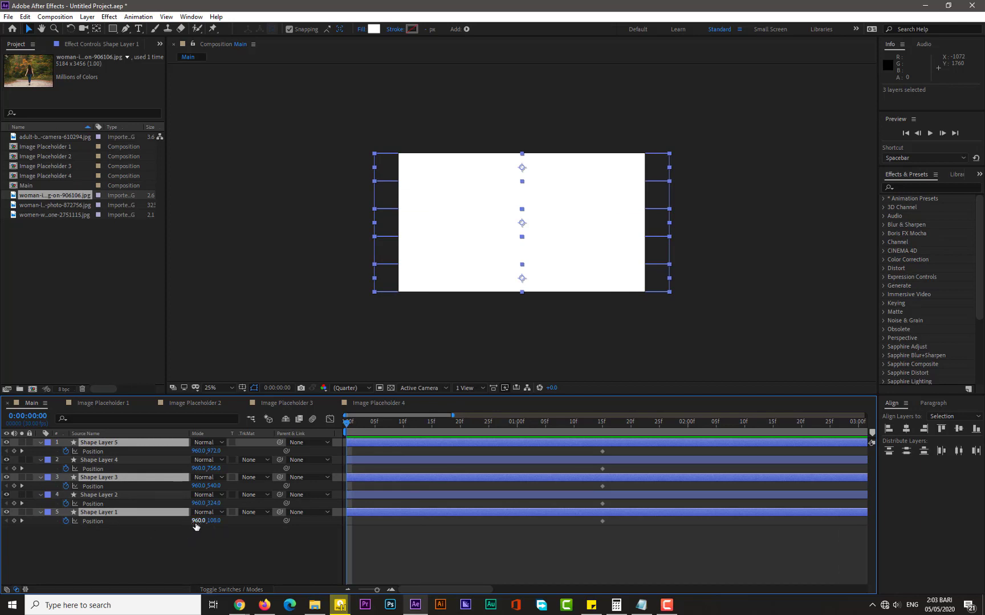
drag(196, 521, 74, 532)
drag(193, 520, 79, 530)
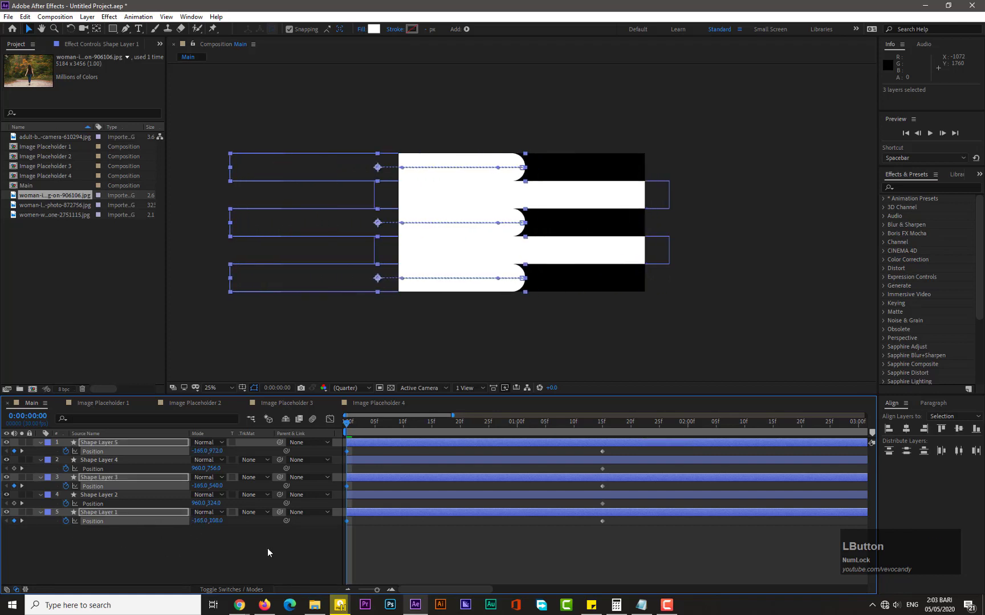
drag(193, 521, 98, 524)
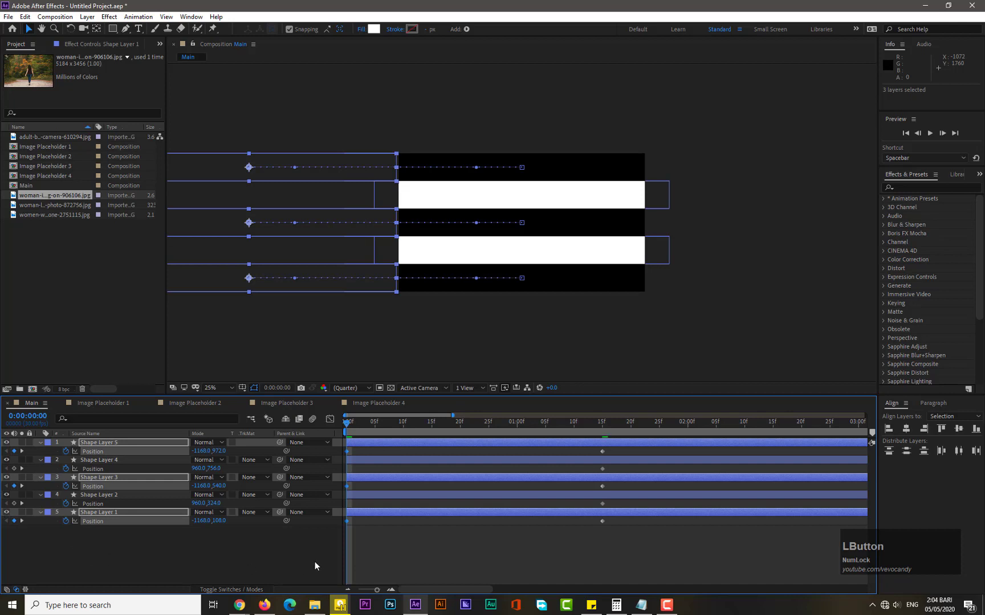
- At the first frame, move Shape Layers 2 and 4 out past the frame's right edge with an X position of 3089
click(133, 495)
ctrl+click(125, 460)
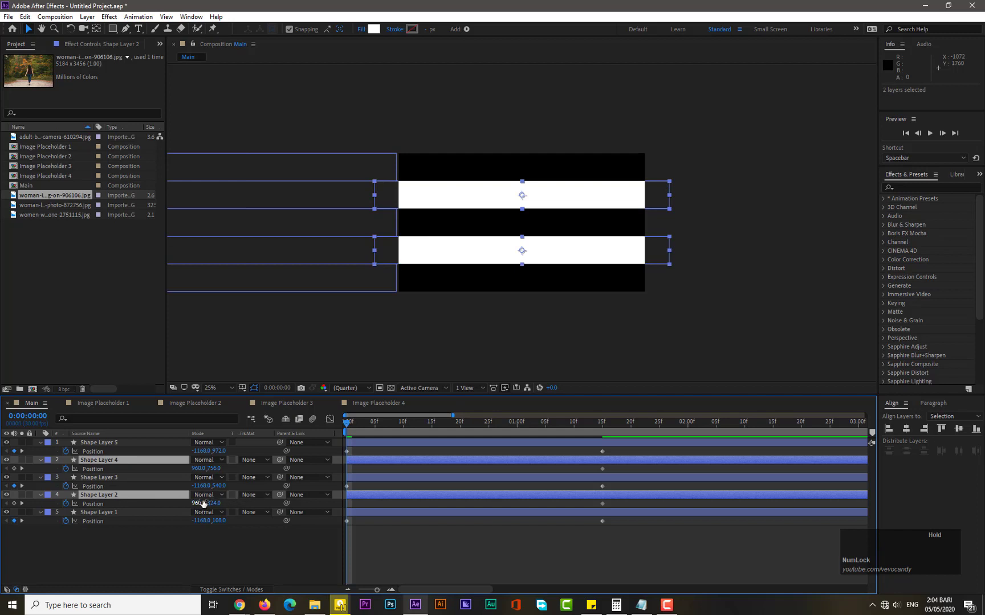
drag(196, 506, 506, 508)
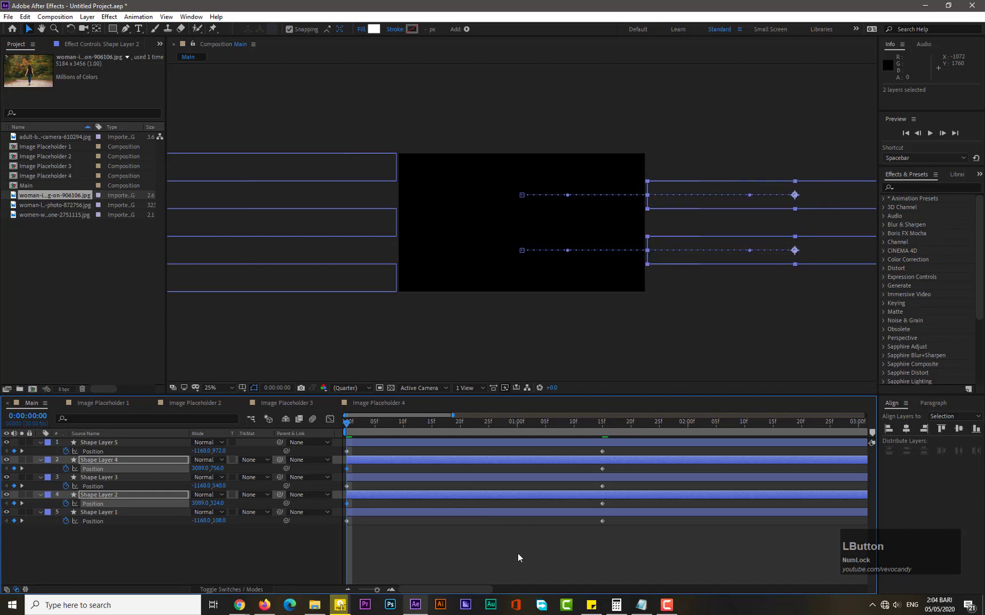
- Apply Easy Ease to all Position keyframes of the five shape layers
drag(615, 450, 343, 544)
right_click(348, 519)
mouse_move(410, 511)
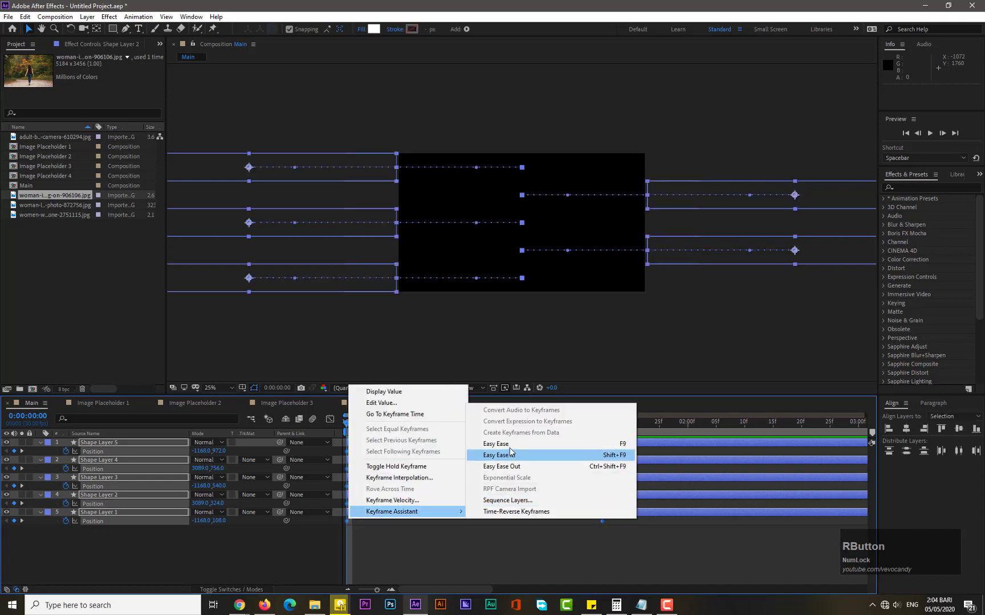
click(511, 452)
- Reshape the bars' position speed graph so the speed peaks early and tapers off slowly toward the final keyframes
click(330, 419)
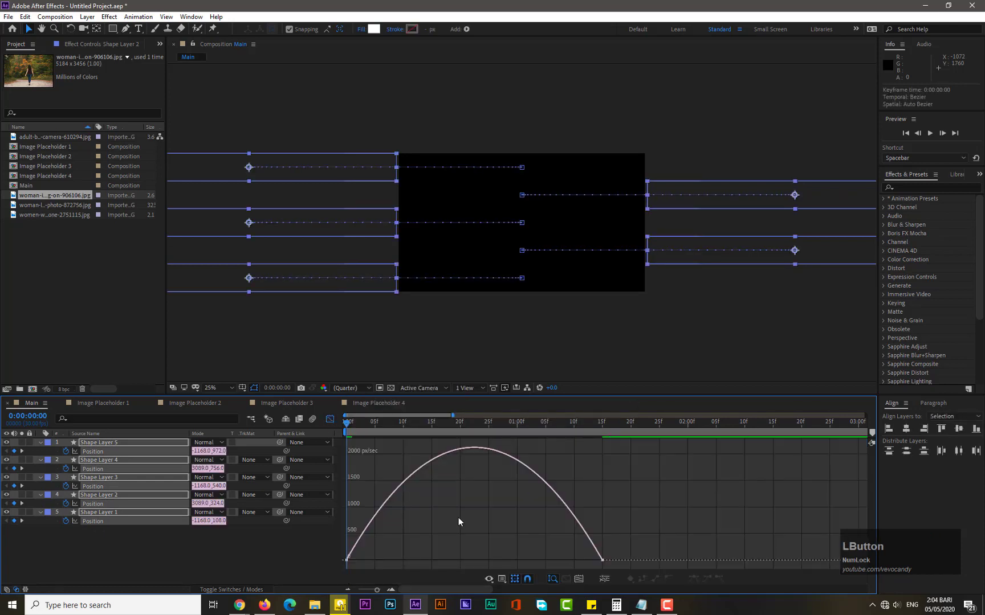
drag(626, 543, 473, 558)
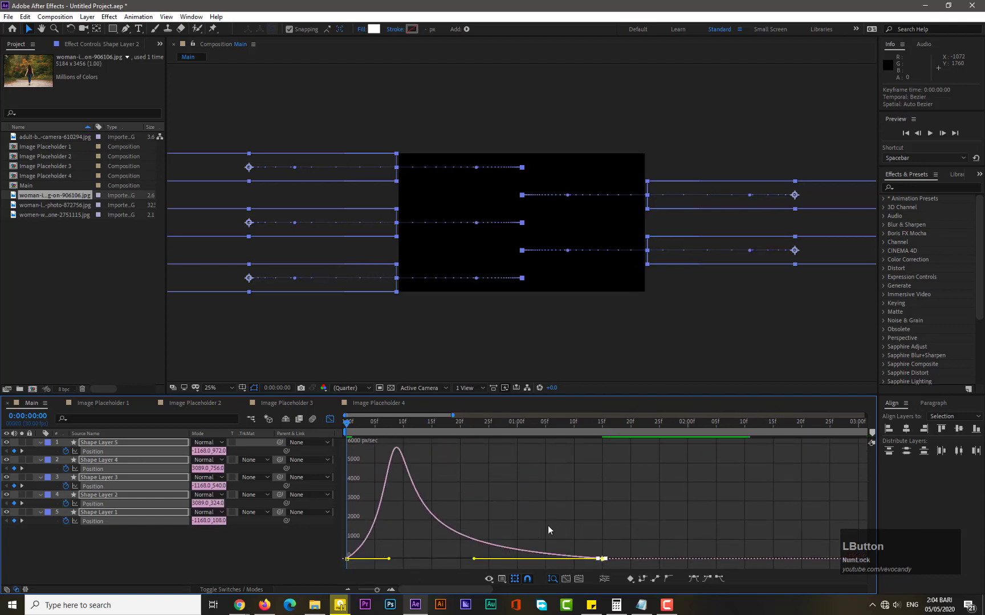
right_click(508, 506)
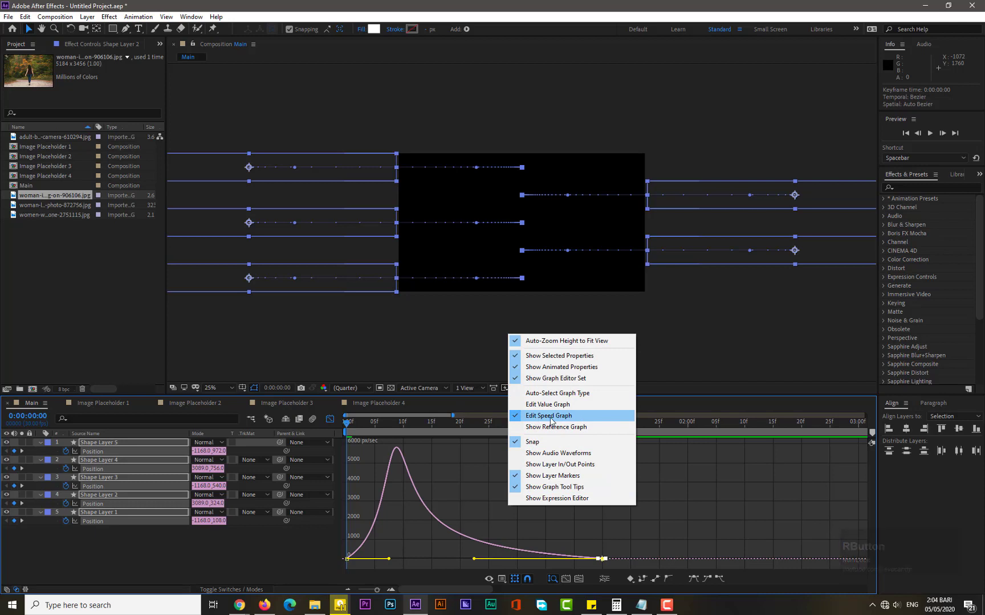
click(323, 422)
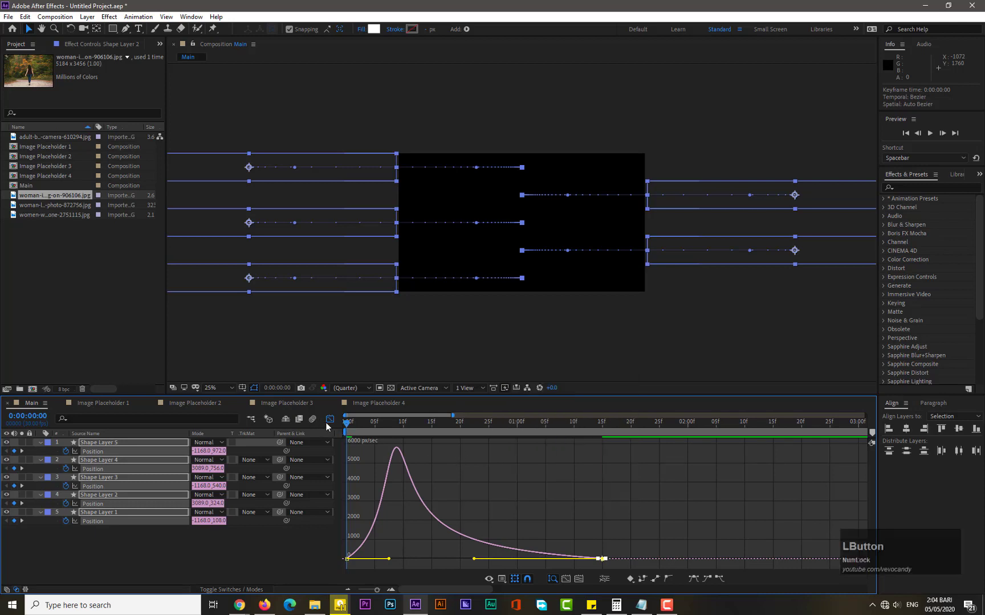
click(327, 421)
- Shorten the work area to about 2.5 seconds and preview the bars' slide-in animation
key(KP_0)
drag(452, 415, 496, 416)
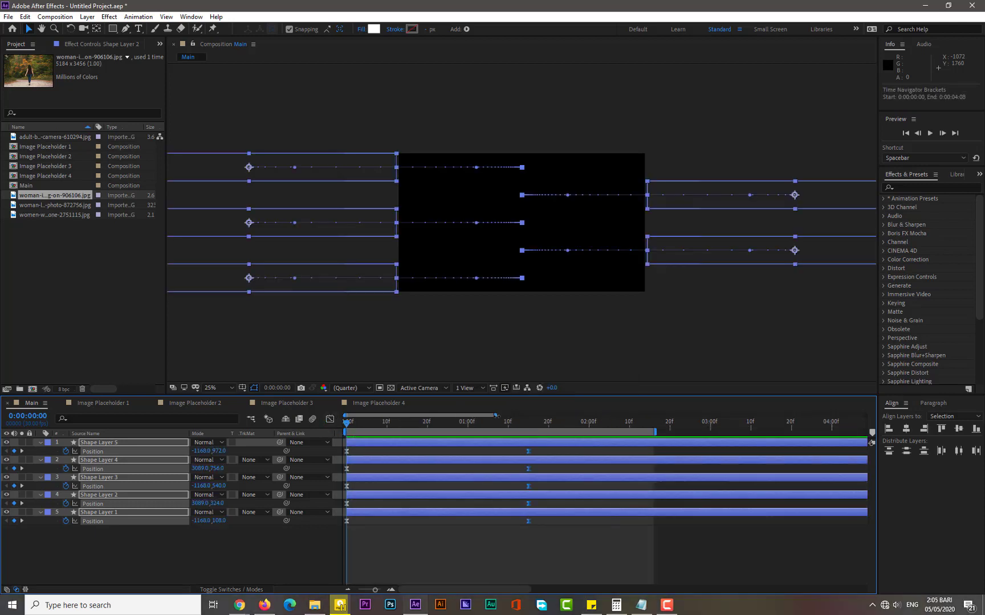
key(KP_0)
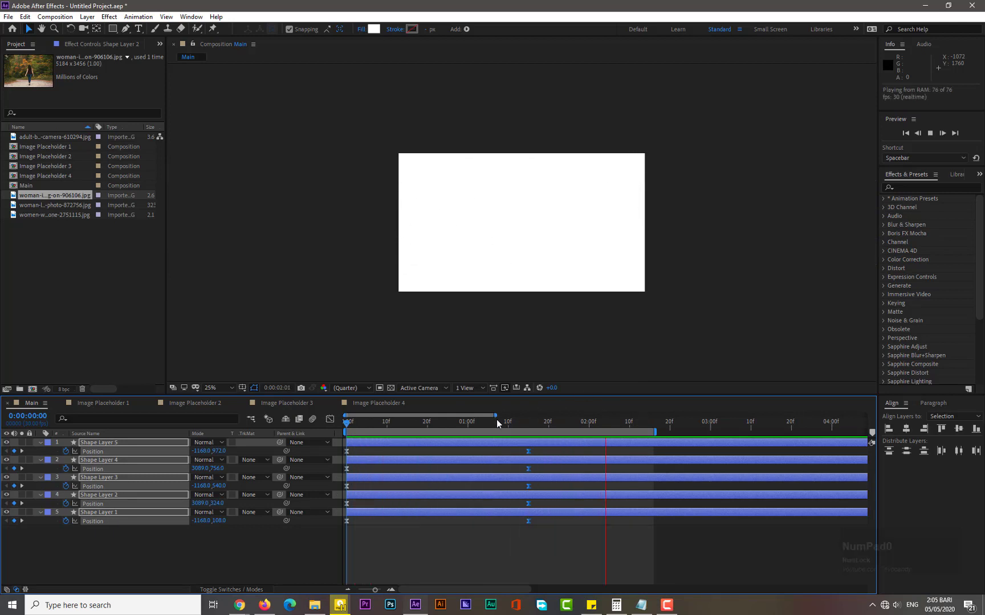
drag(379, 422, 449, 416)
- Add Scale keyframes of 100% to all five shape layers at 0:00:01:15
drag(141, 537, 157, 446)
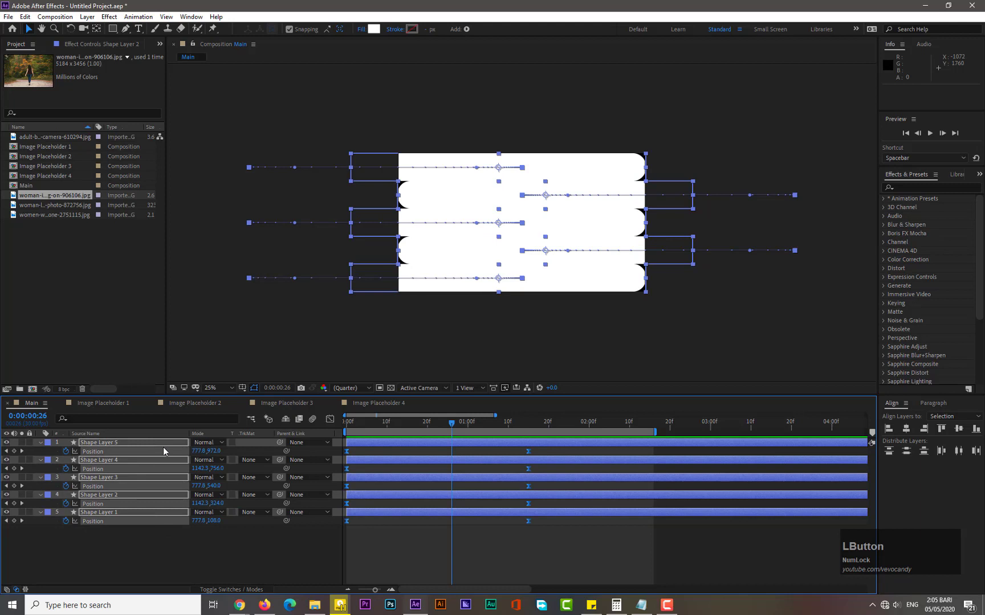
key(s)
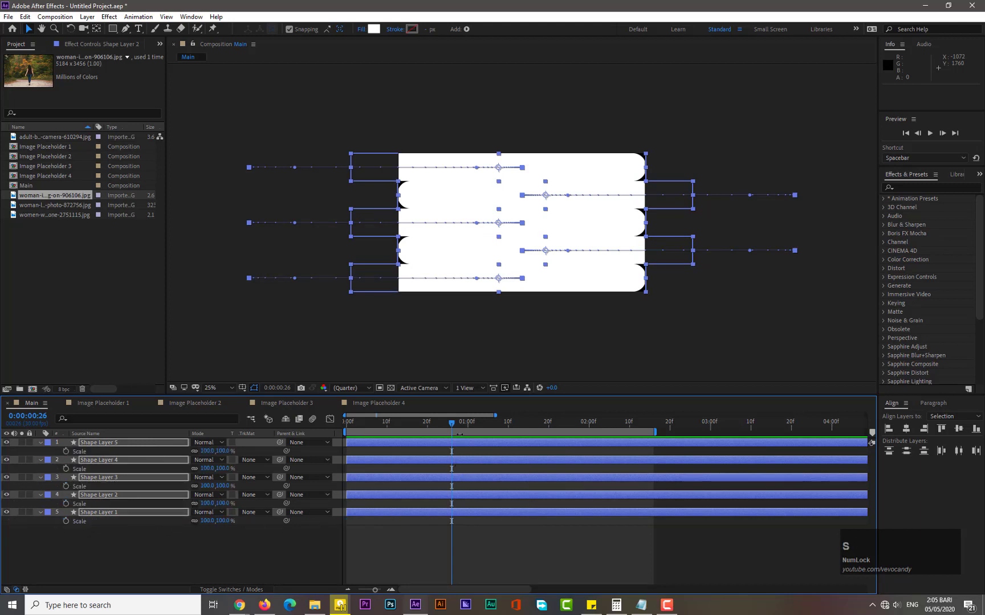
mouse_move(451, 429)
mouse_down()
mouse_move(528, 427)
mouse_move(450, 420)
mouse_up()
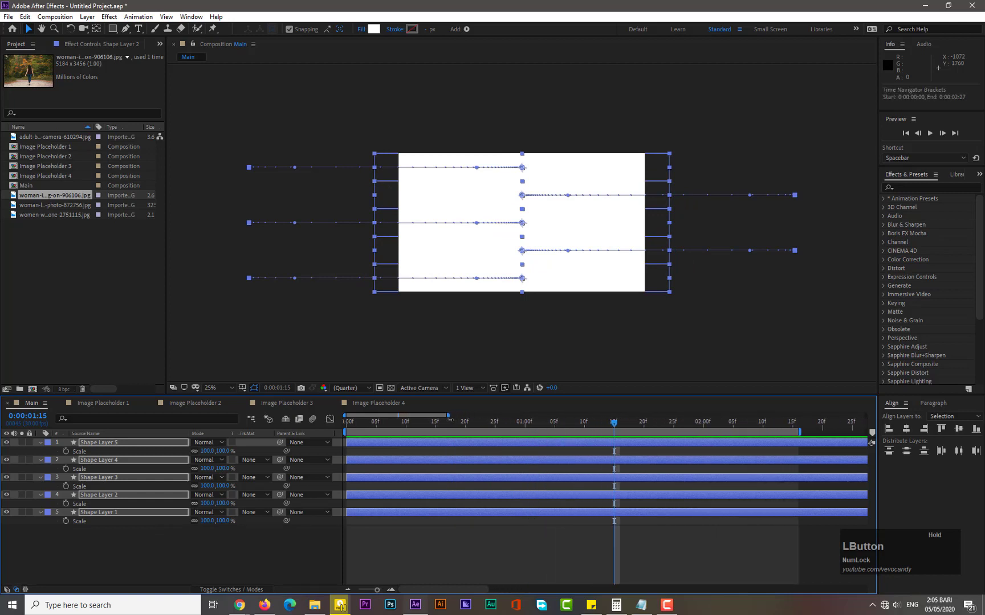
click(67, 523)
- At 0:00:00:00, unlink the scale proportions of the five shape layers and set their vertical scale to 60%
click(344, 425)
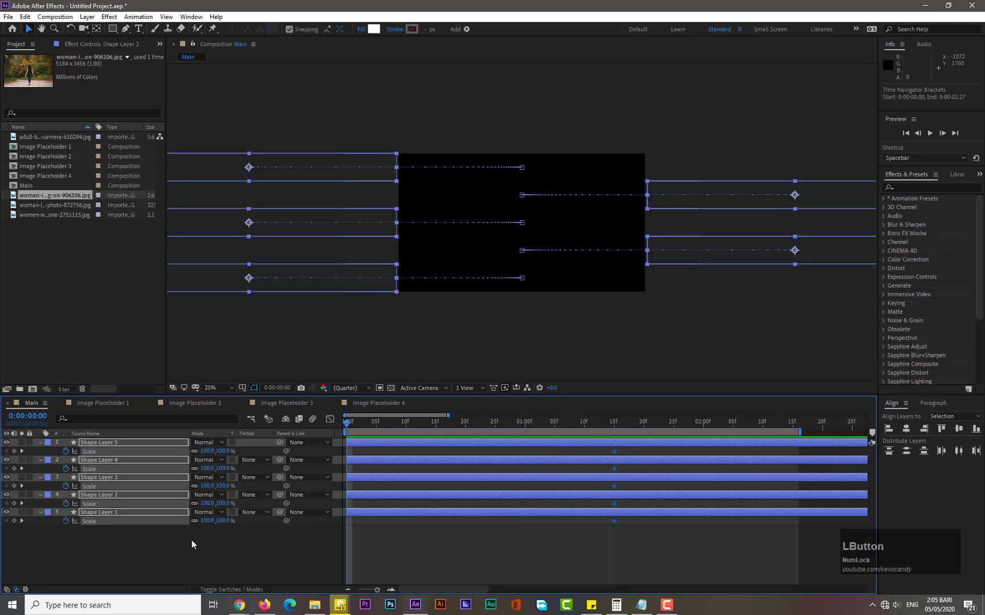
click(192, 492)
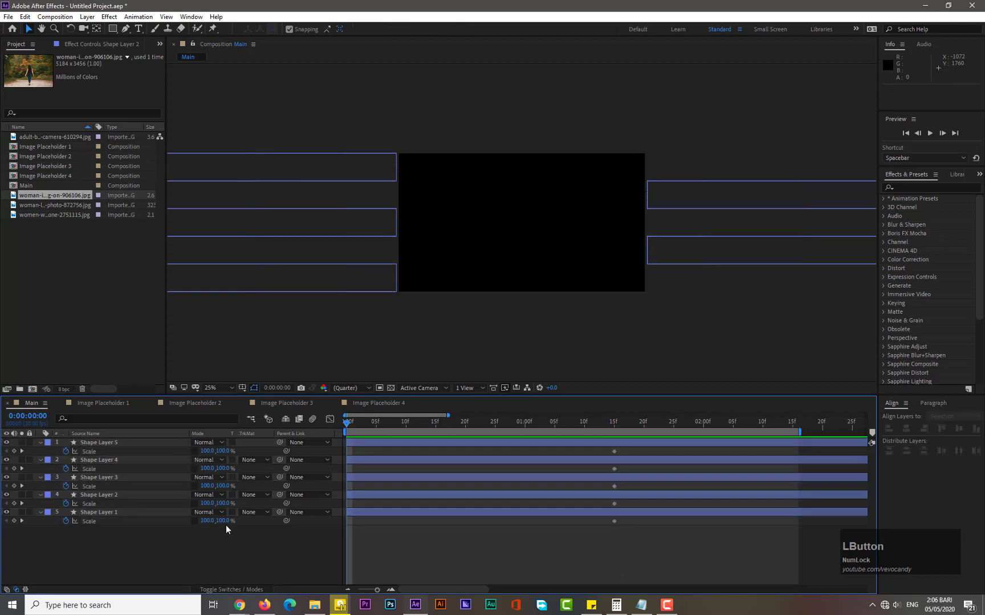
drag(117, 547, 154, 443)
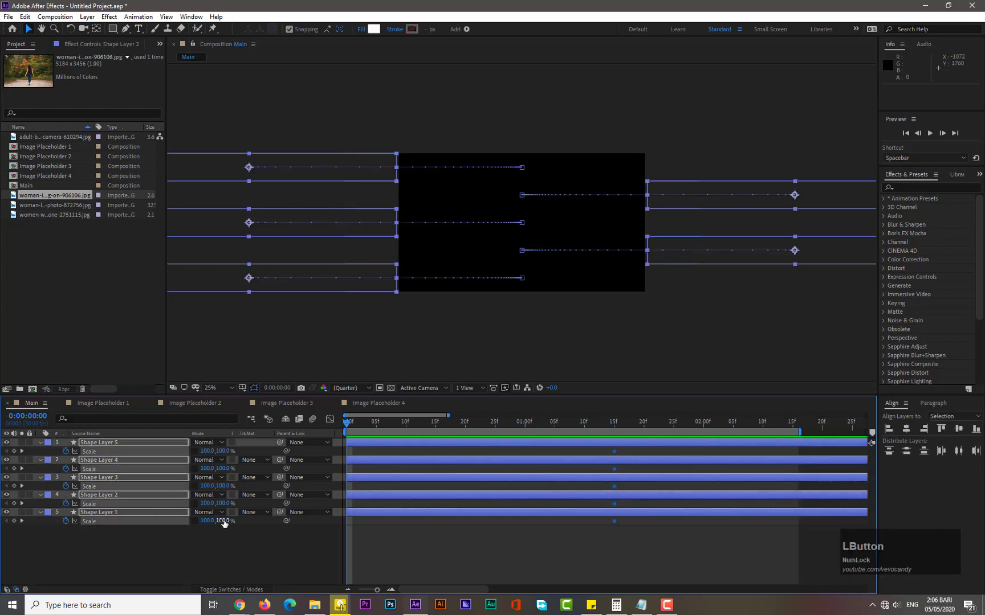
click(224, 521)
text(60)
key(Return)
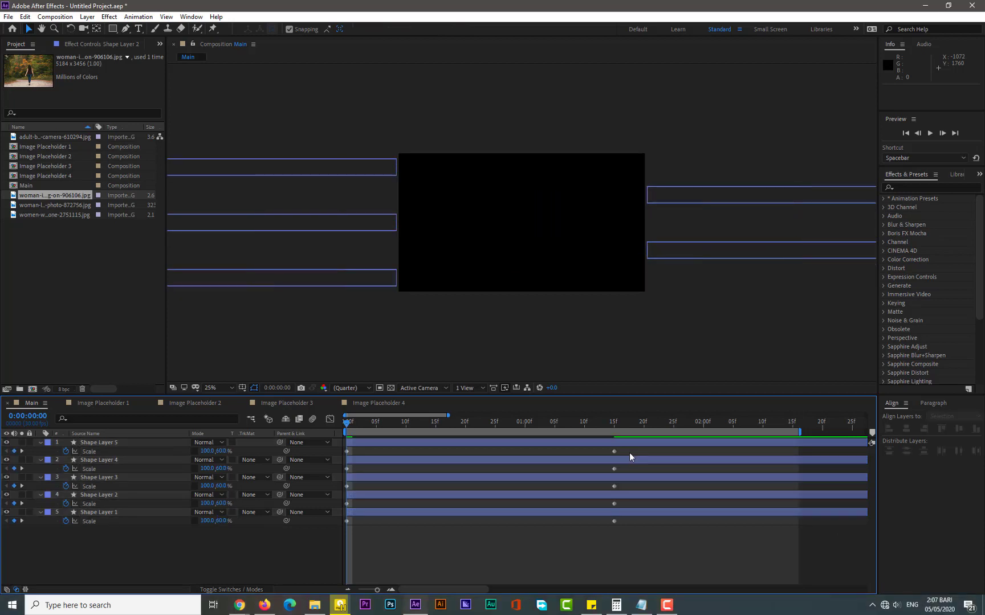
- Apply Easy Ease to all Scale keyframes of the five bars and preview the combined animation
drag(629, 447, 347, 522)
right_click(347, 522)
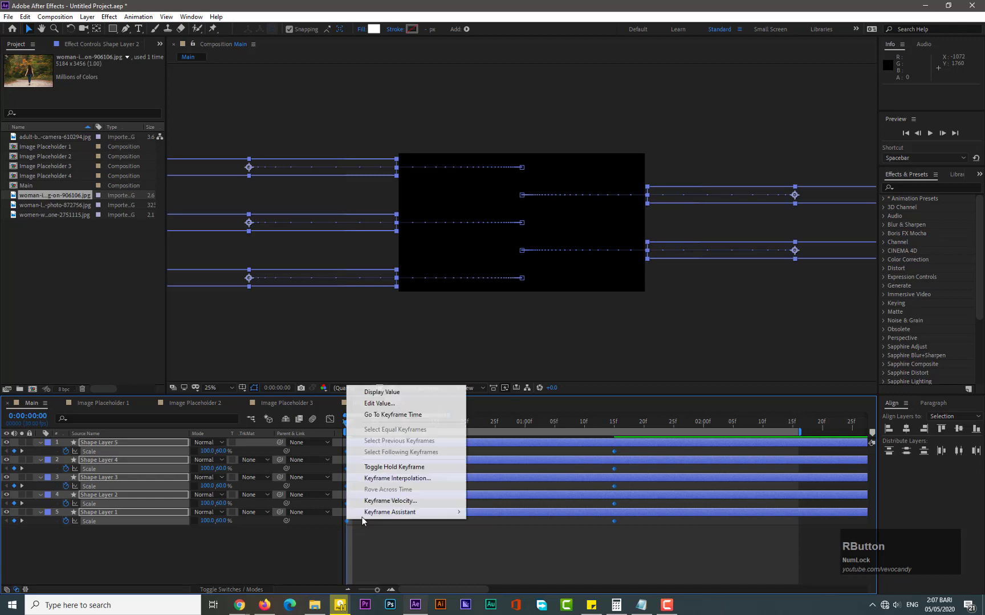
mouse_move(444, 510)
click(487, 445)
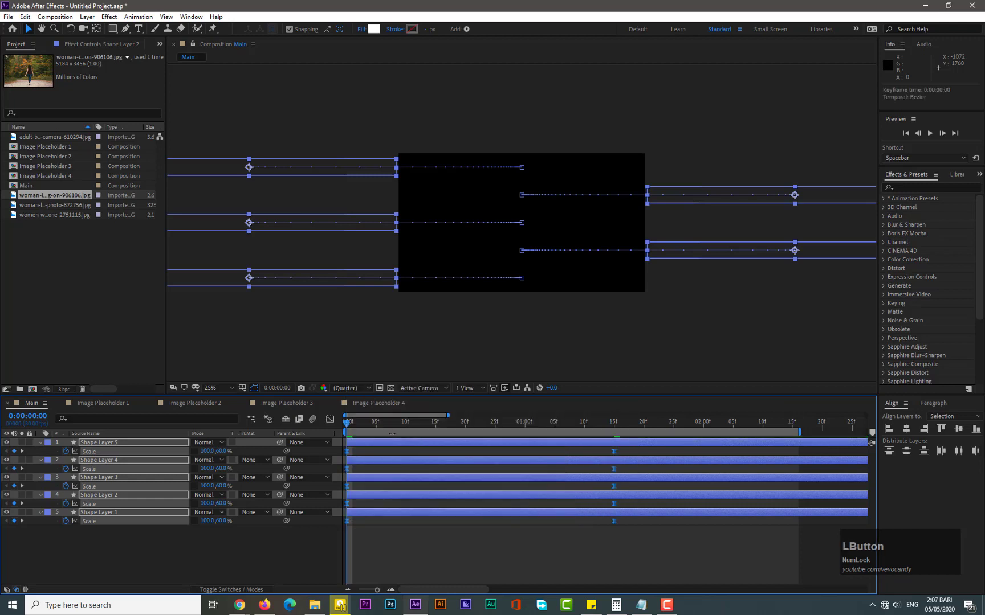
key(KP_0)
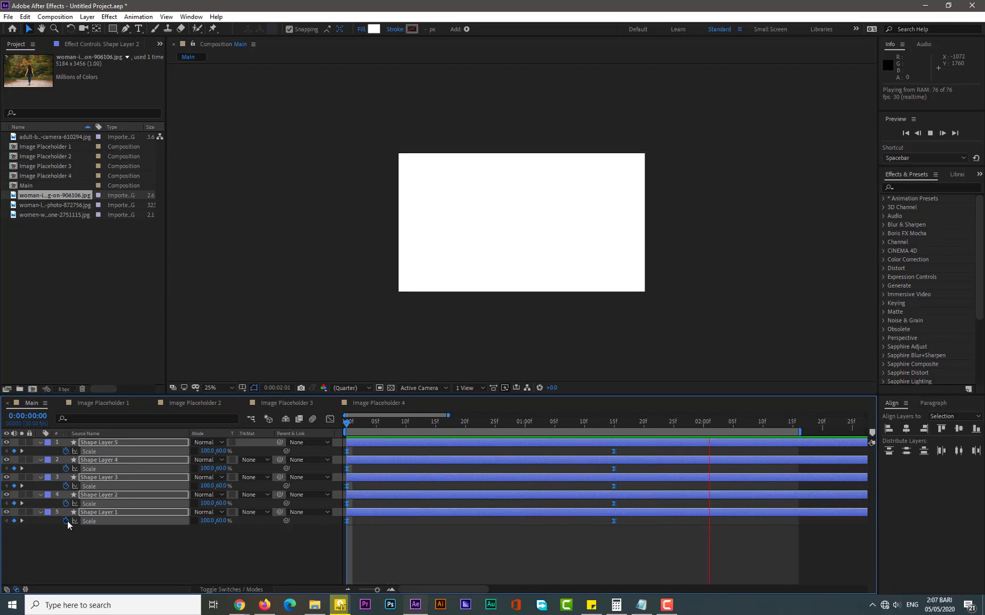
- Collapse the revealed properties of all five shape layers in the Main timeline
click(40, 512)
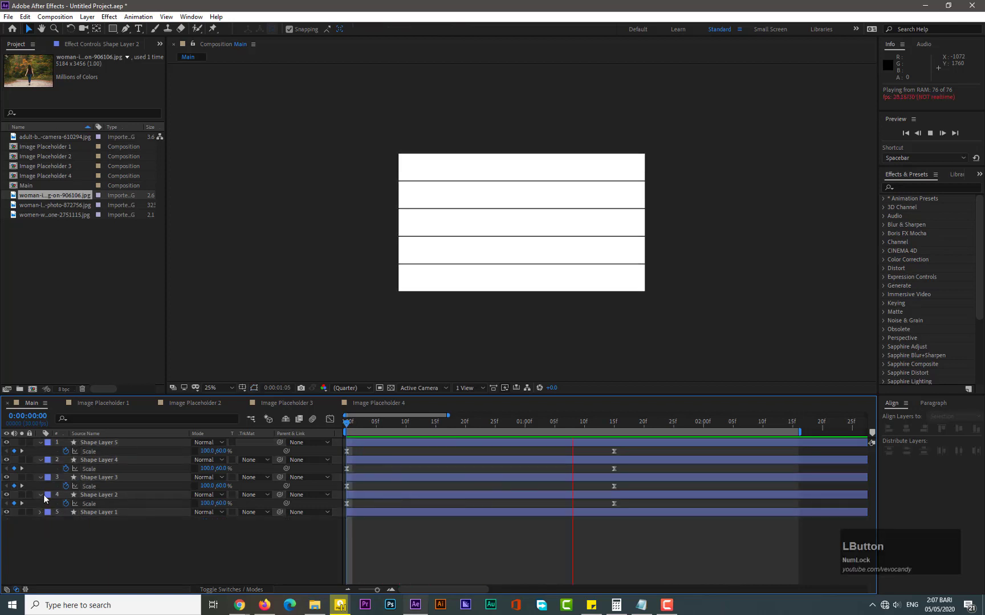
click(40, 478)
click(39, 459)
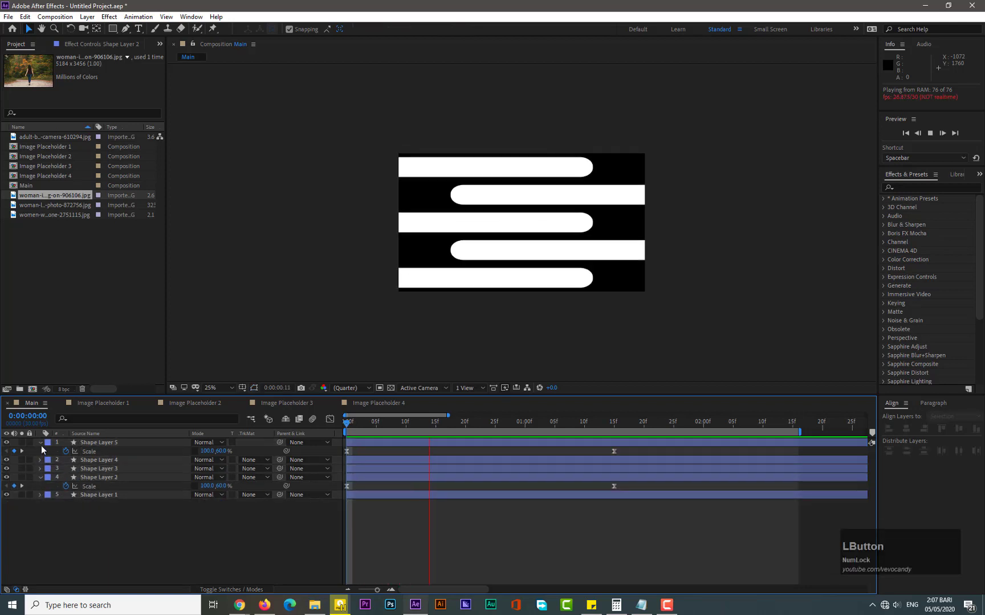
click(40, 442)
click(40, 469)
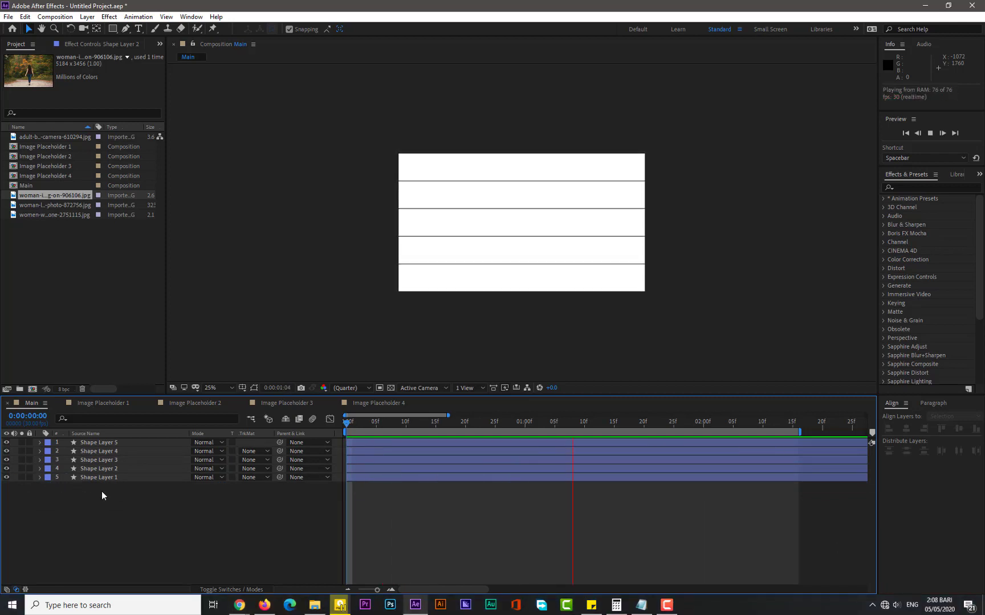
- Pre-compose the five shape layers in Main into a new composition named Slide 1
drag(102, 495, 121, 447)
right_click(104, 482)
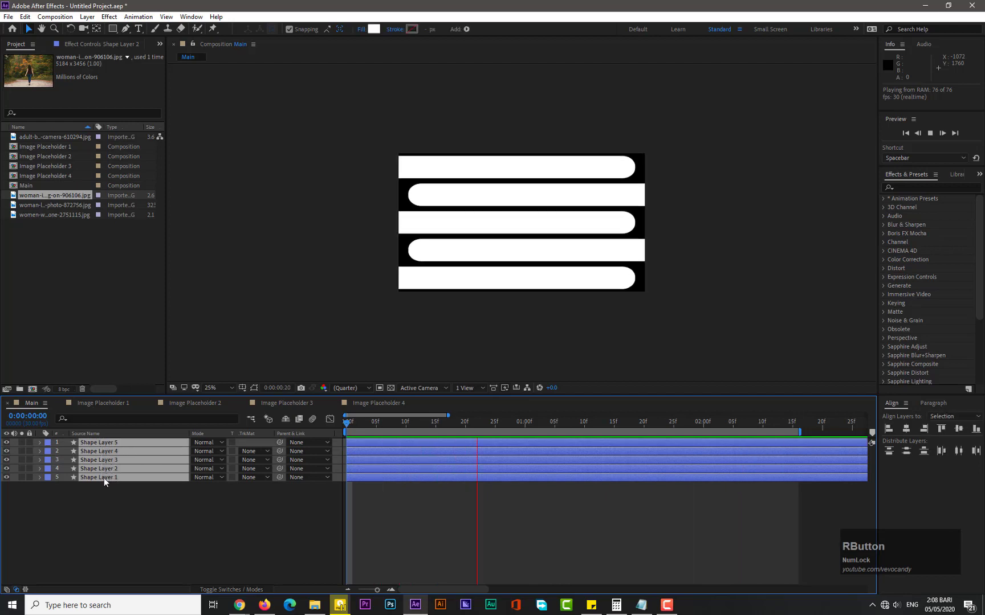
click(149, 435)
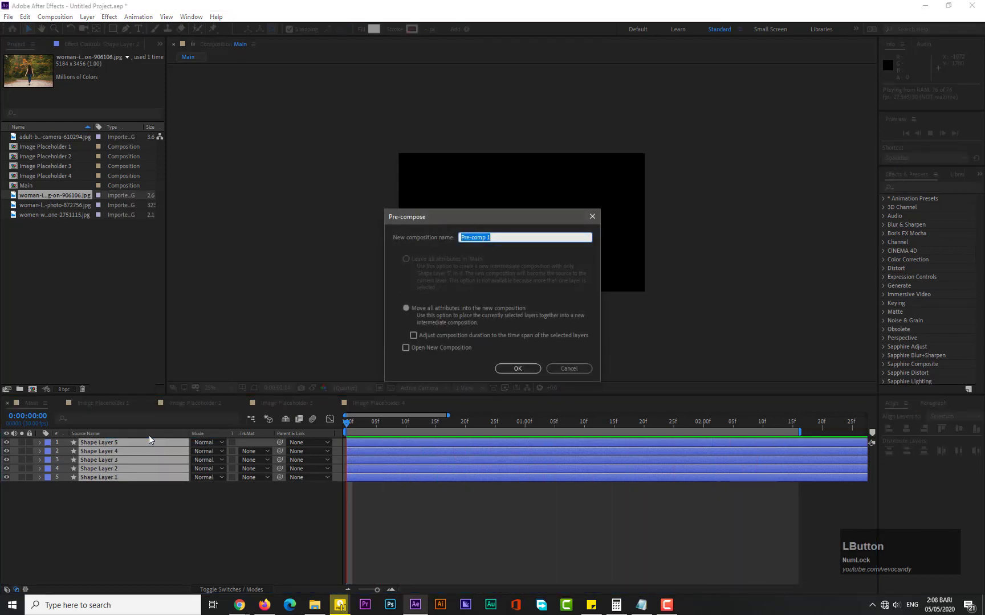
text(Slide 1)
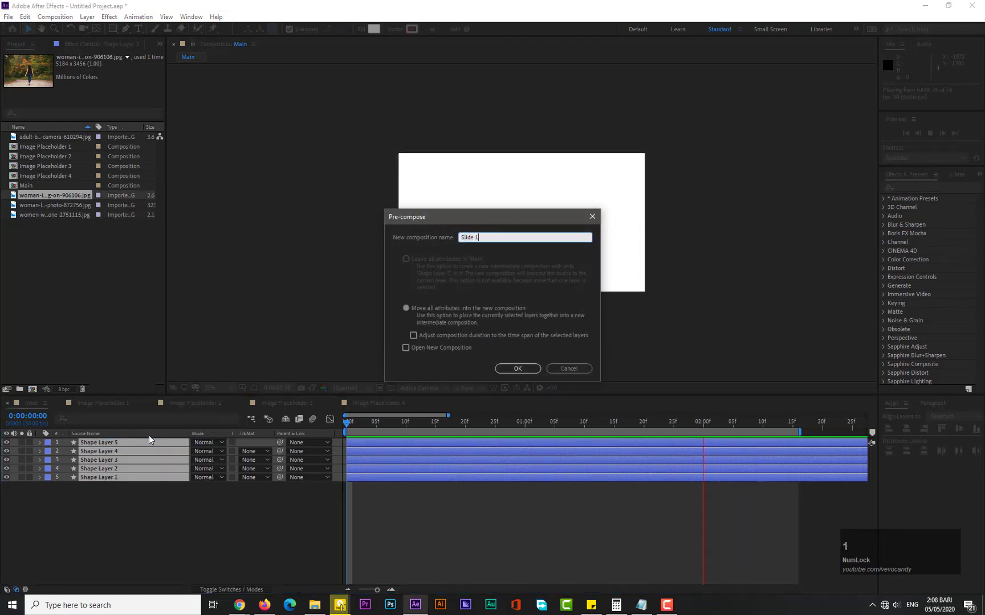
click(516, 368)
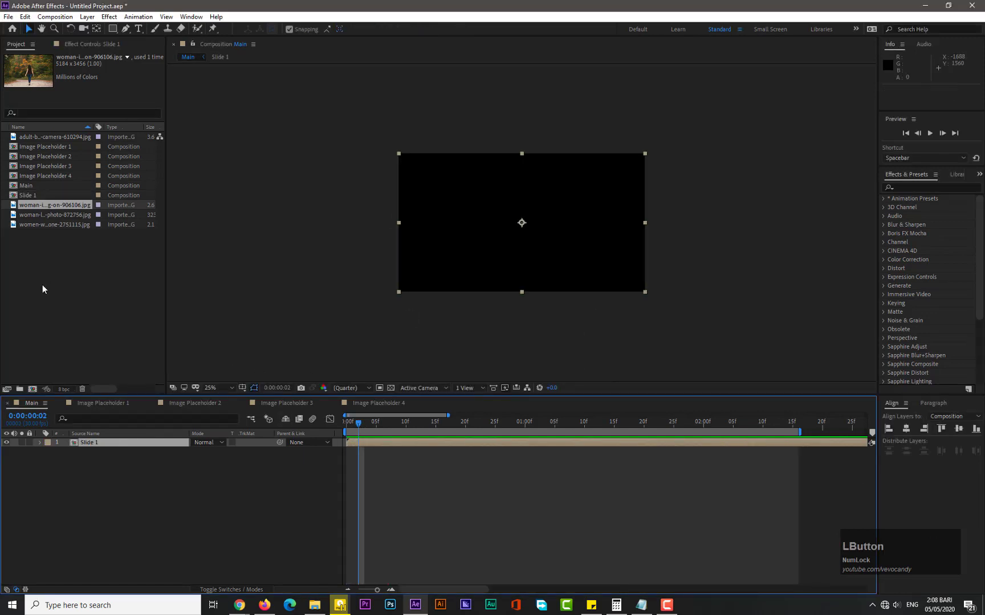
- Place Image Placeholder 1 beneath Slide 1 in Main, set its track matte to Alpha Matte "Slide 1", and preview it
drag(60, 145, 131, 467)
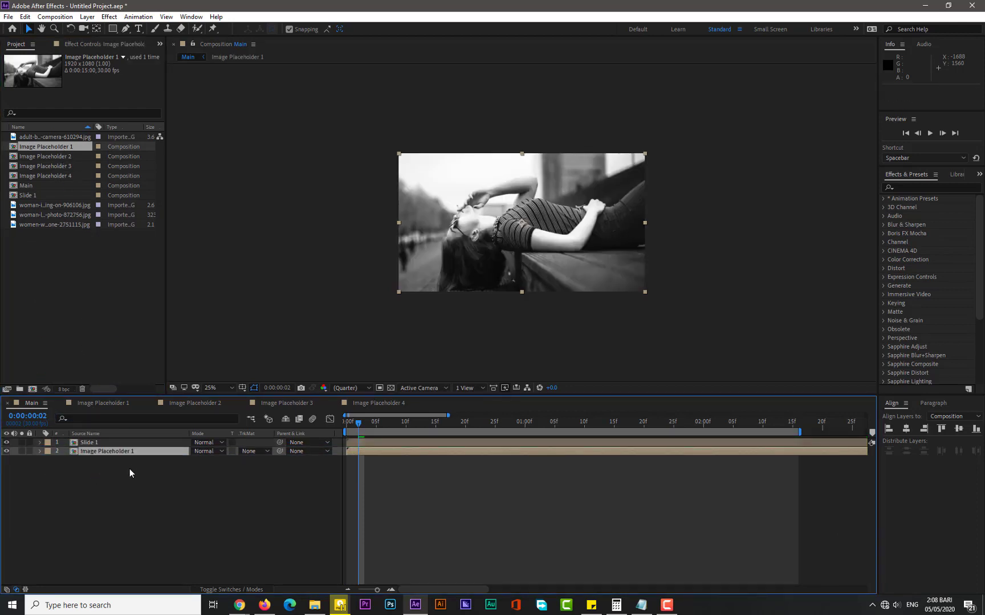
click(251, 452)
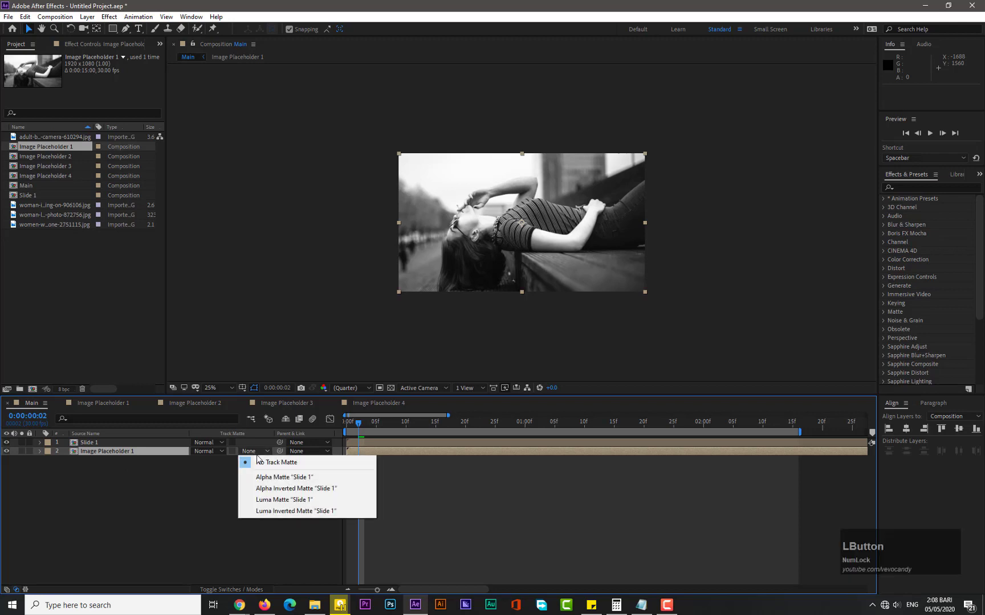
click(263, 479)
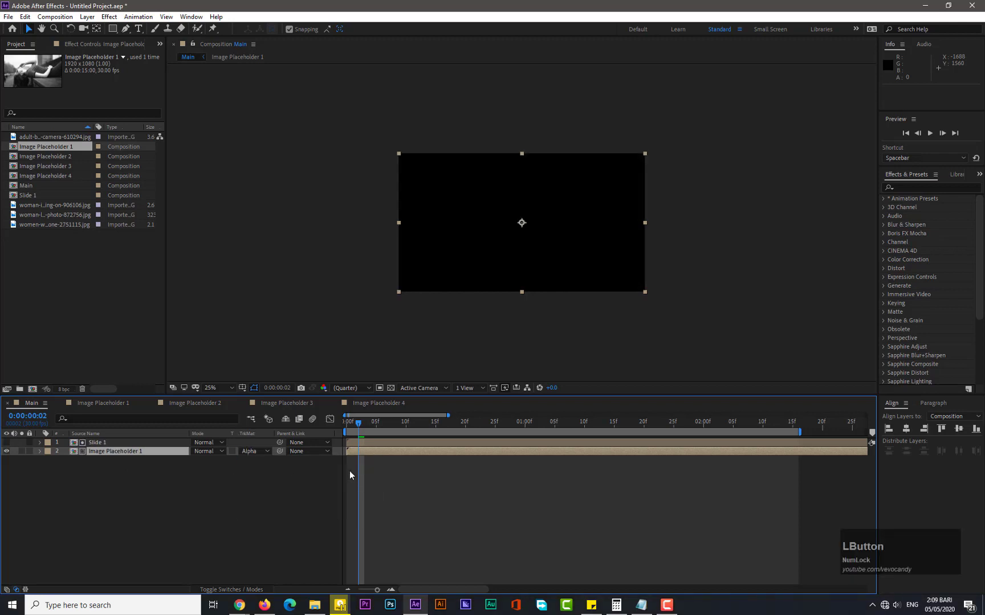
key(KP_0)
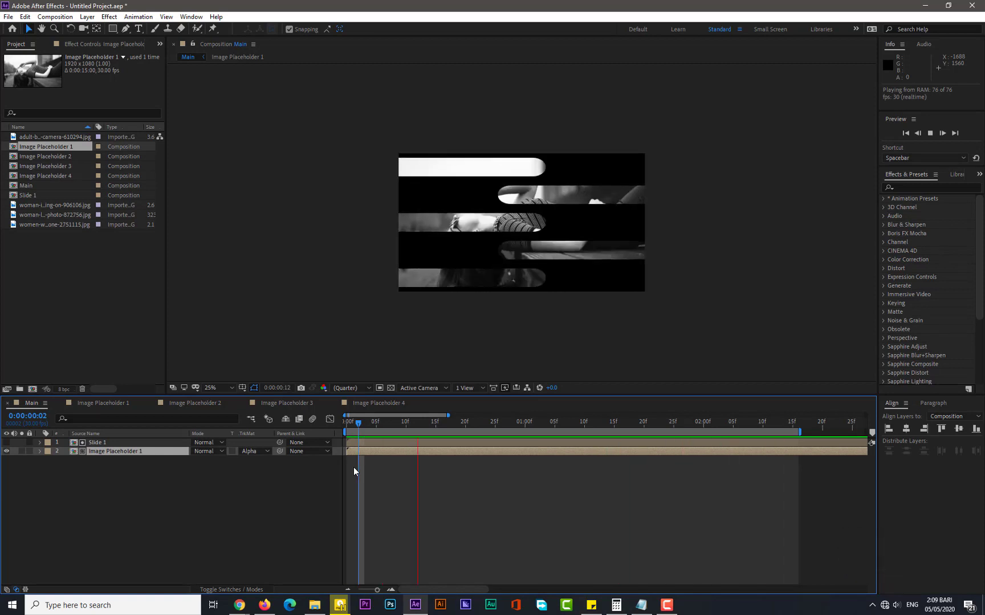
- Add the Image Placeholder 2 composition as the lowest layer of the Main timeline
click(117, 451)
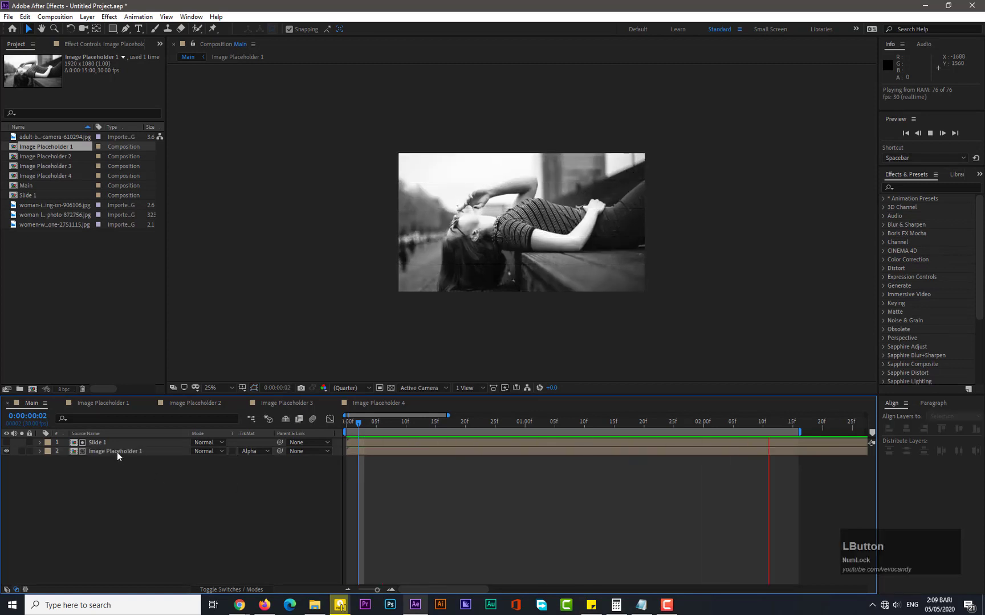
click(51, 269)
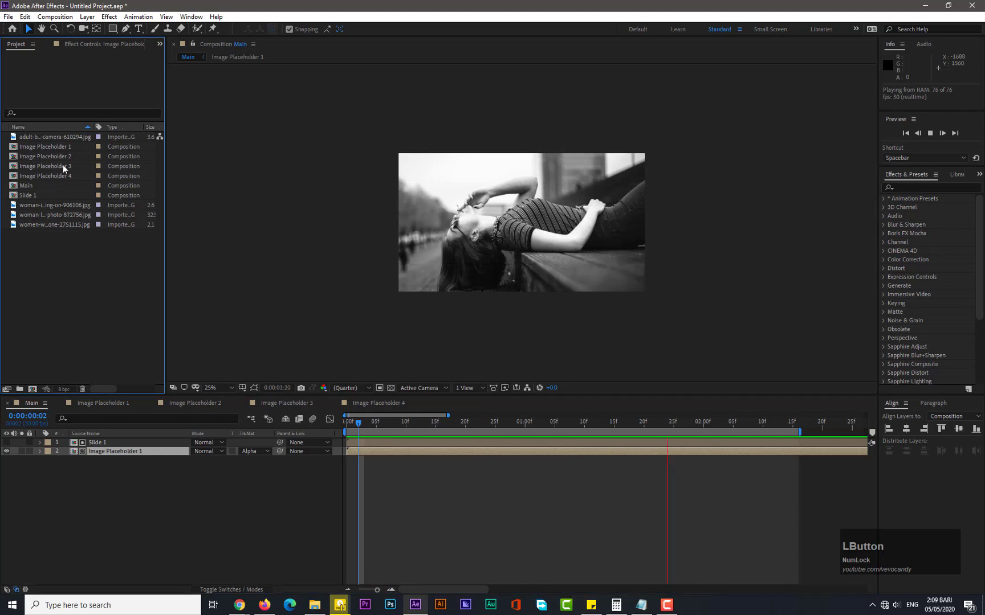
click(66, 159)
drag(67, 157, 147, 501)
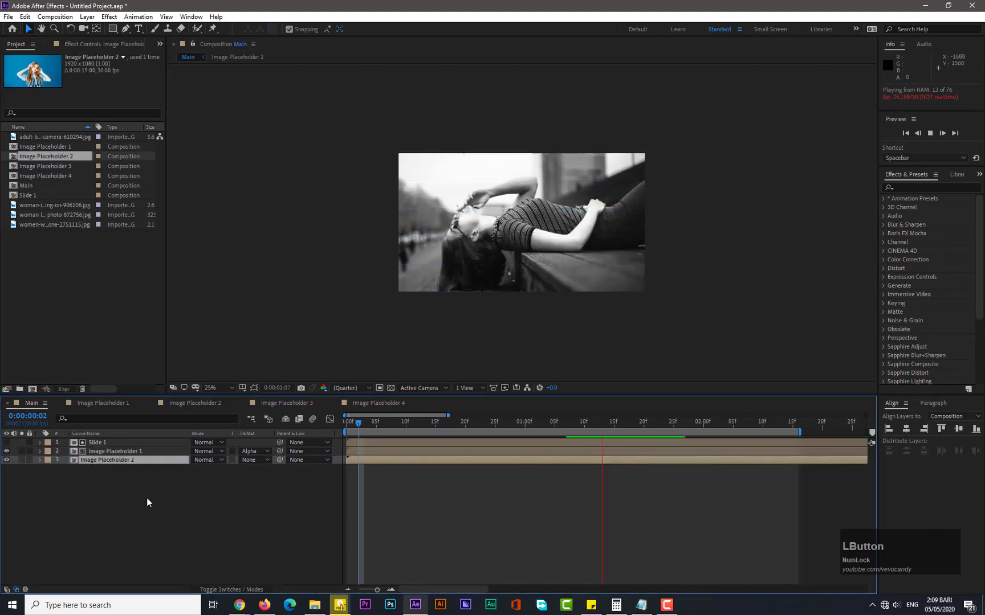
- Duplicate the Slide 1 and Image Placeholder 1 layers and shift the upper pair to start at 0:00:00:15
click(112, 450)
ctrl+click(111, 445)
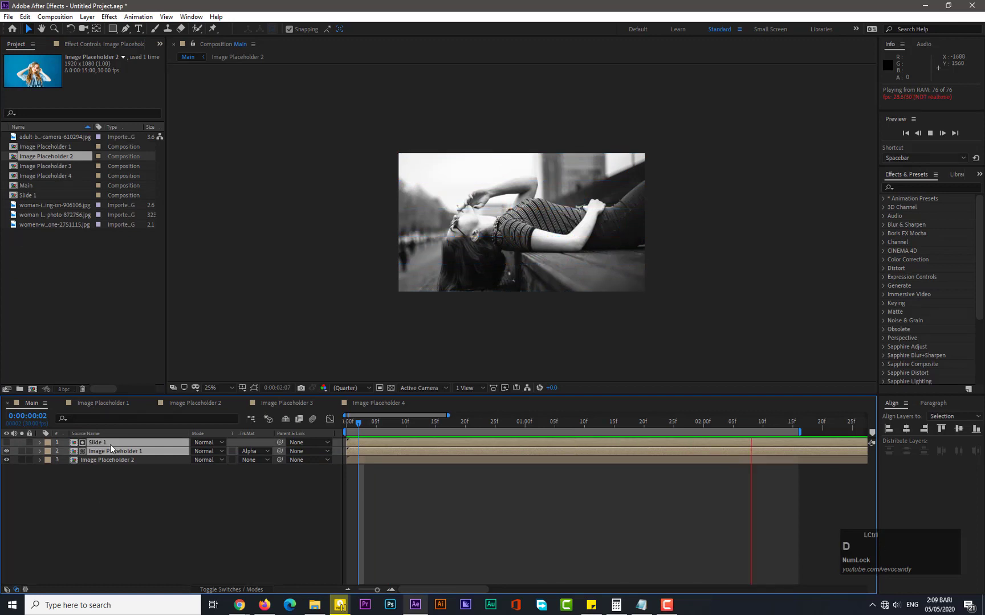
key(ctrl+d)
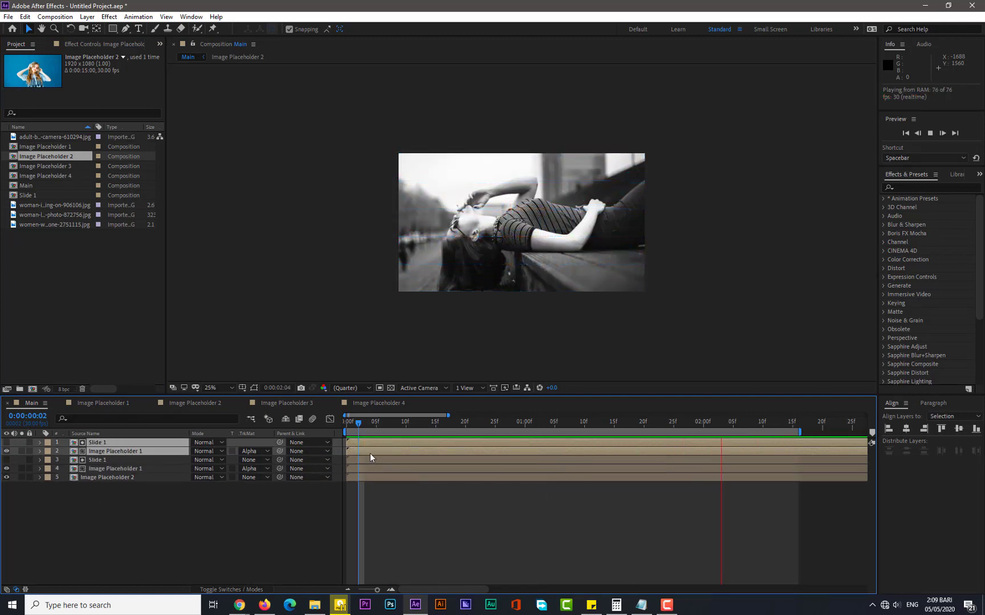
drag(370, 453, 456, 449)
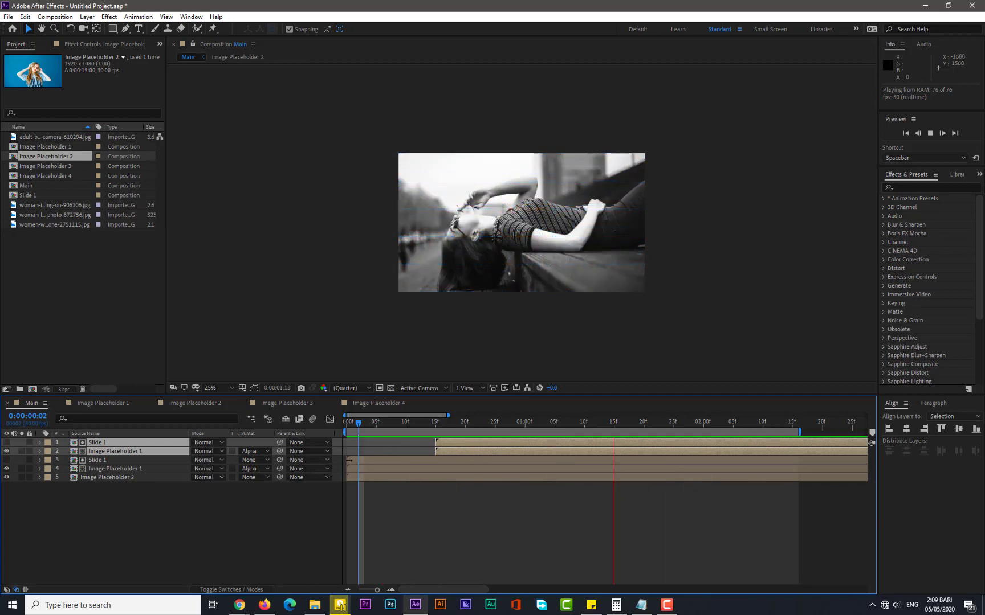
- Shift the lower Slide 1 and Image Placeholder 1 pair to start at 0:00:00:05 and deselect the layers
click(132, 469)
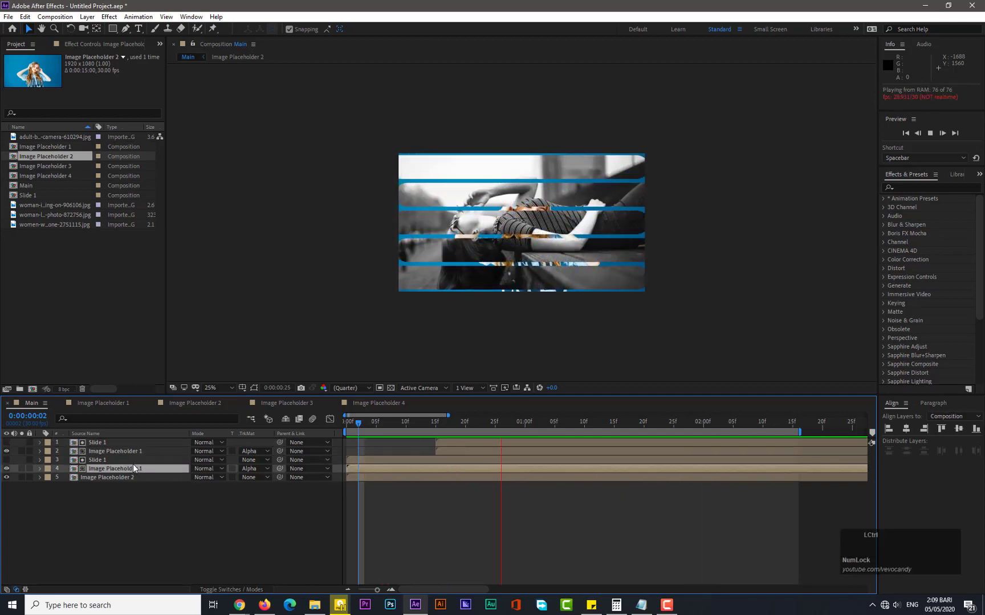
shift+click(132, 460)
drag(359, 447, 375, 470)
key(alt+bracketleft)
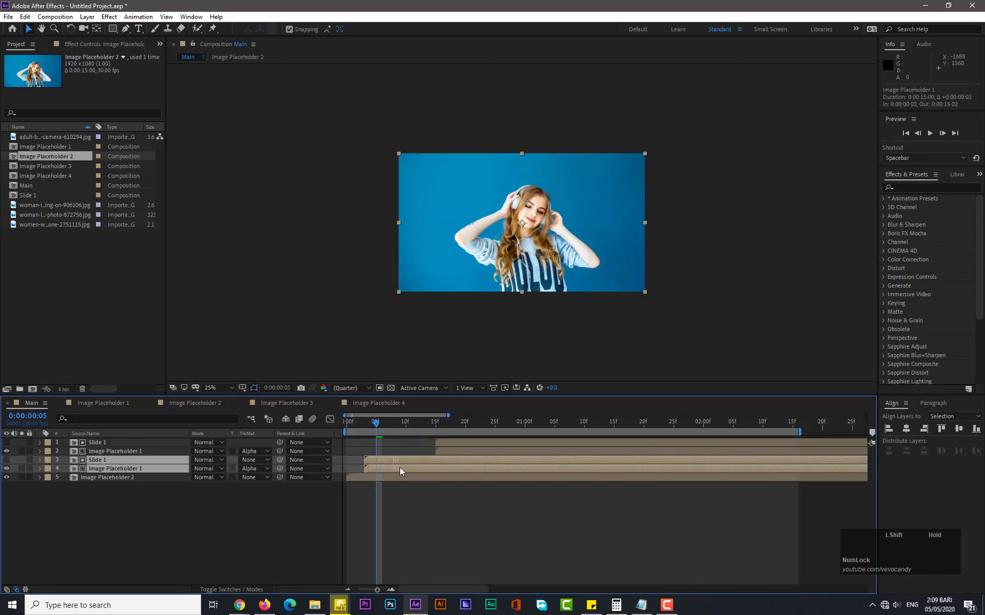
key(F2)
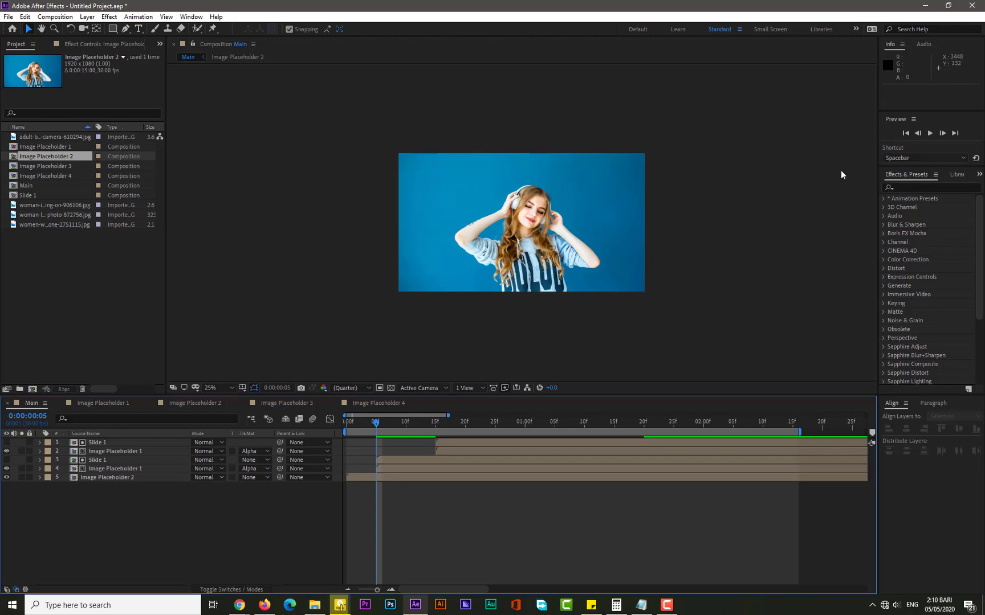
- Search the effects for "hue" and apply Hue/Saturation to the lower Image Placeholder 1 layer
click(182, 22)
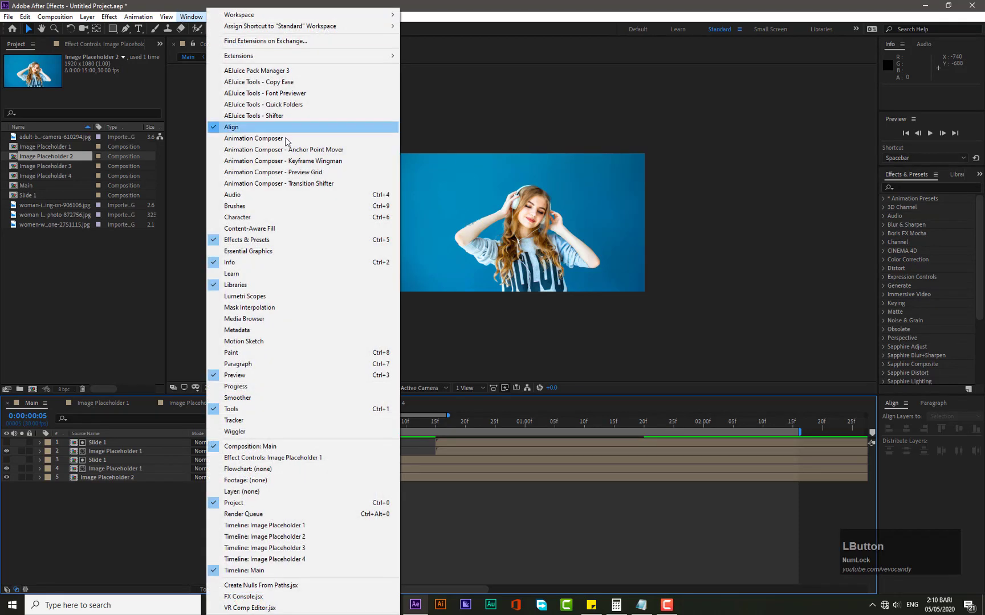
click(719, 269)
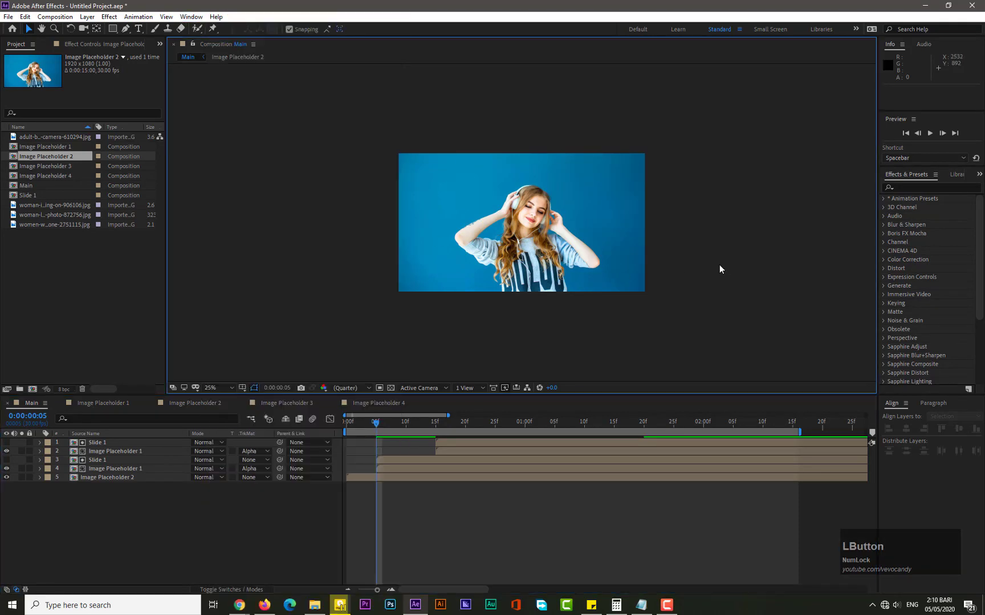
click(910, 188)
text(hue)
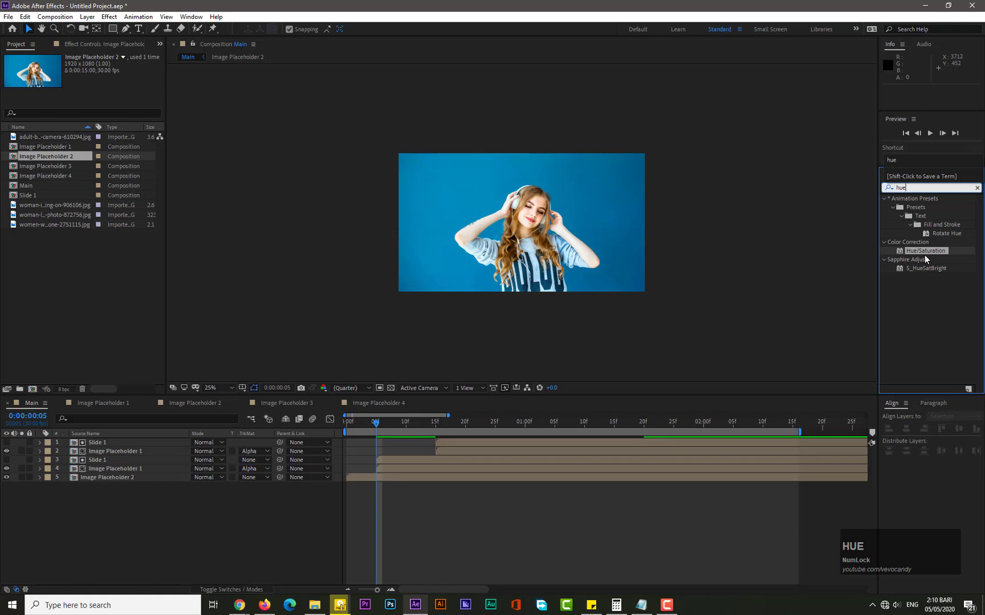
drag(924, 253, 112, 469)
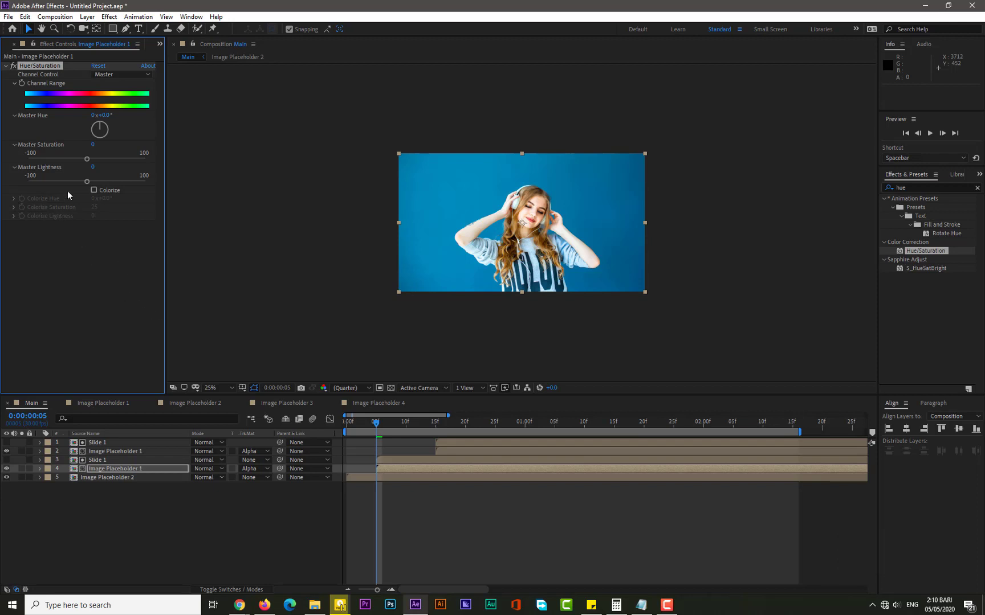
- Darken the lower Image Placeholder 1 layer by setting its Hue/Saturation Master Lightness to -66
drag(87, 182, 55, 177)
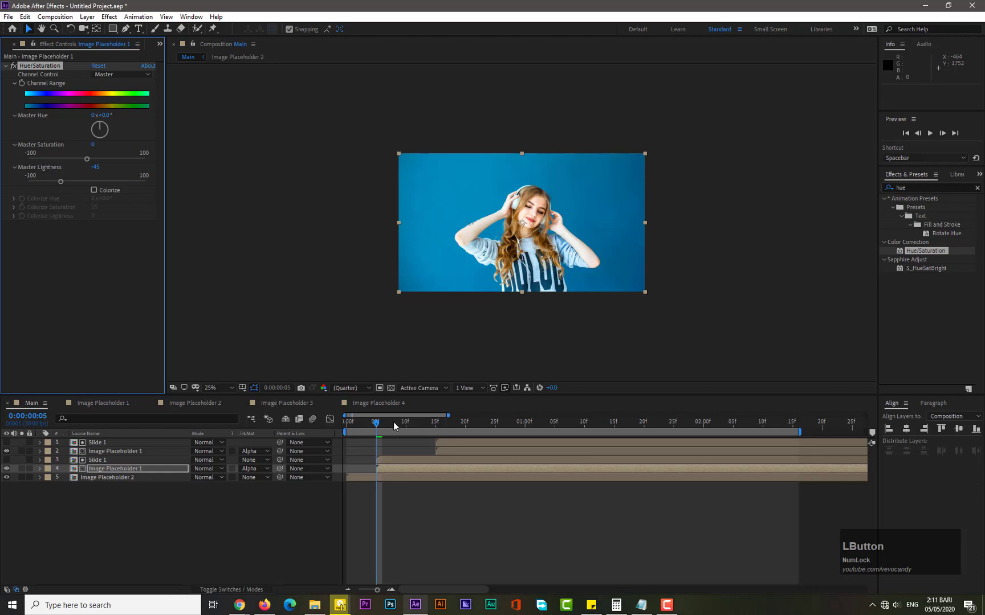
drag(394, 427, 460, 429)
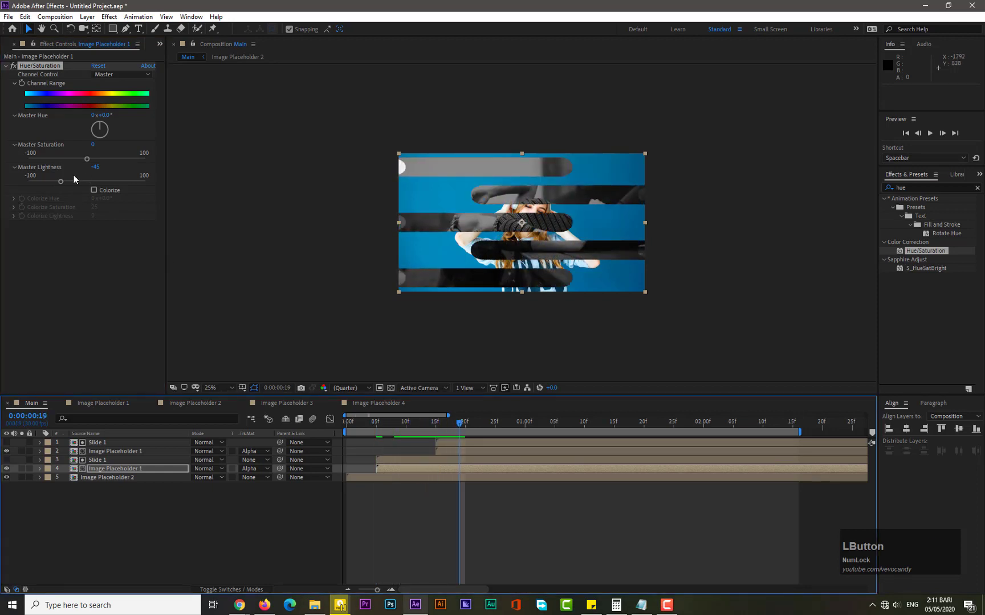
drag(63, 181, 55, 185)
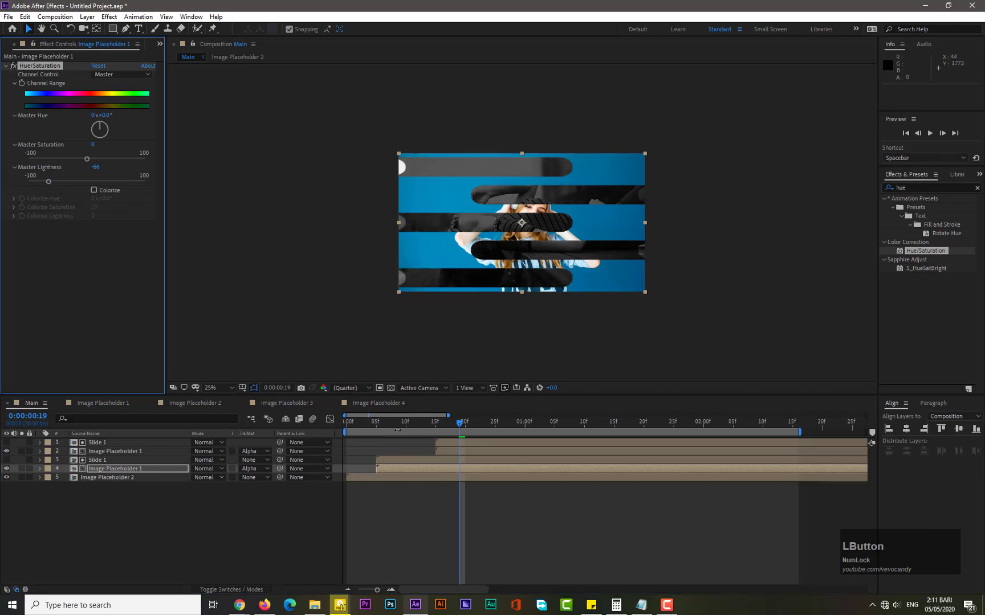
- Preview the layered bar transition from the start of Main at 50% magnification
drag(359, 426, 337, 421)
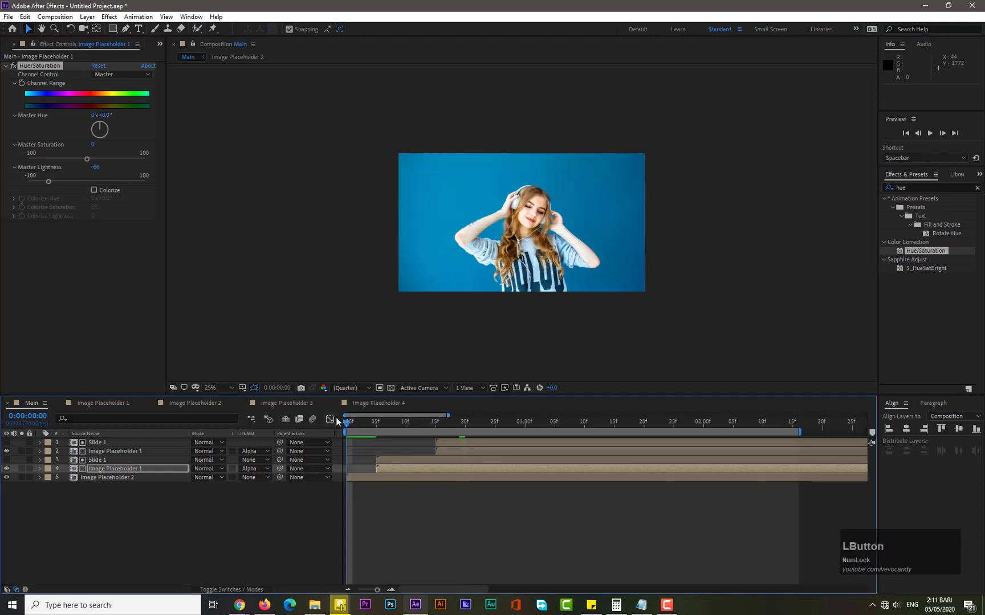
key(KP_0)
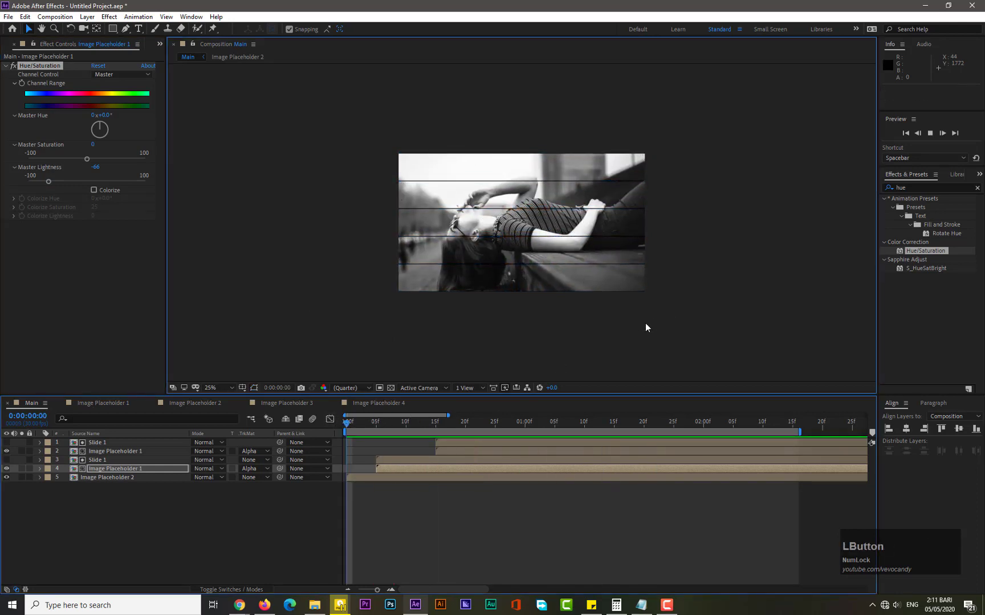
scroll(650, 324, up, 2)
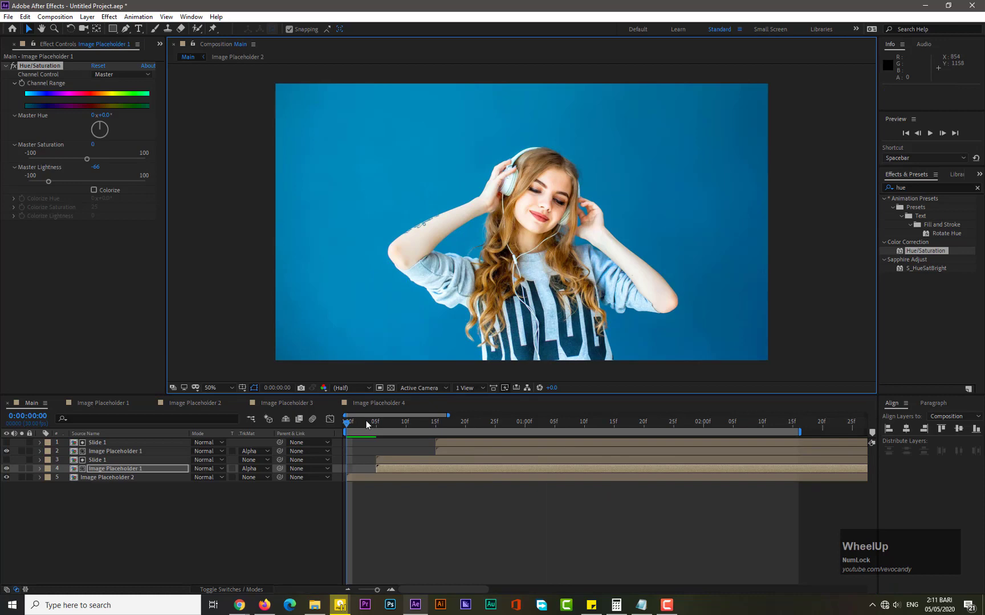
key(KP_0)
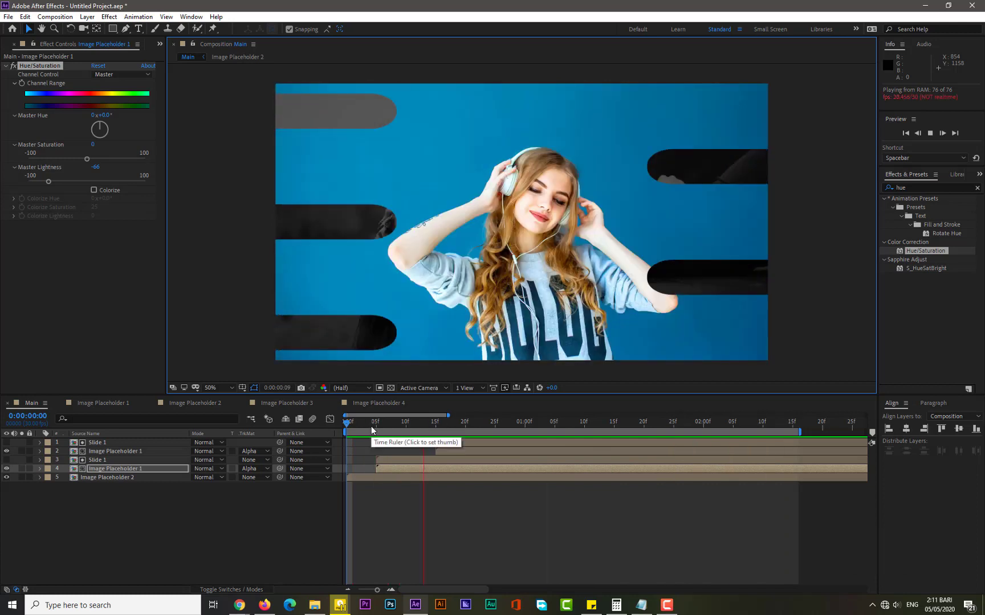
click(370, 423)
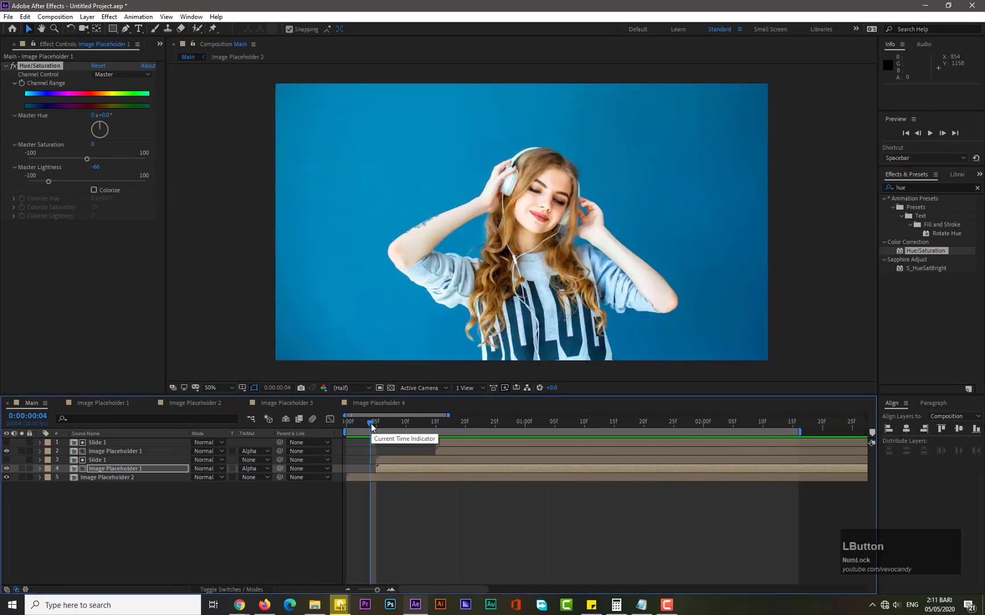
- Rename the lower Slide 1 layer, starting at 0:00:00:05, to "Hori. Line"
right_click(97, 460)
click(131, 455)
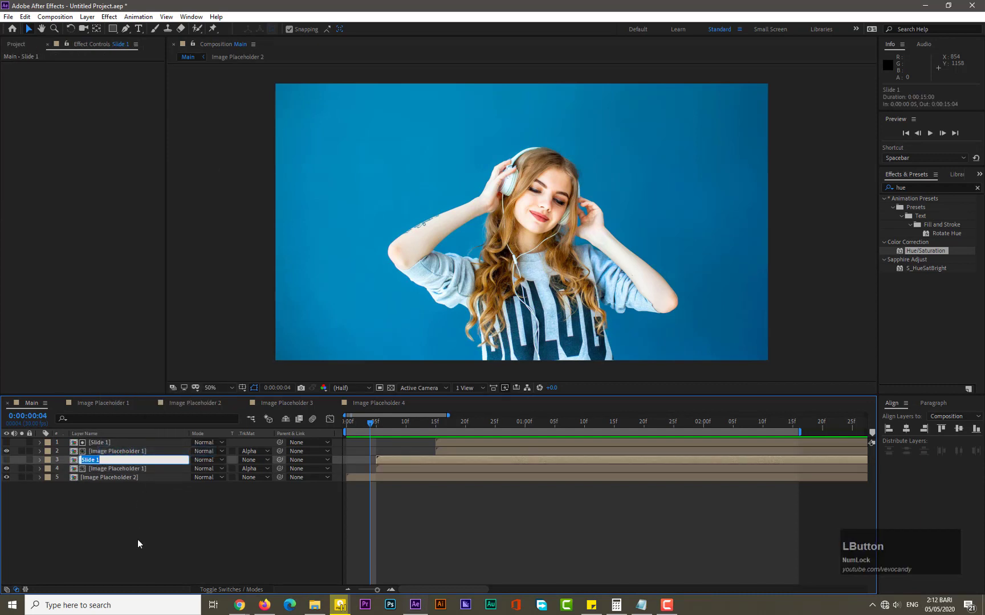
text(Line)
key(Left)
key(Left)
key(Left)
key(Left)
text(Hori)
click(119, 509)
- Rename the uppermost Slide 1 layer in Main to "Hori. Line"
right_click(95, 443)
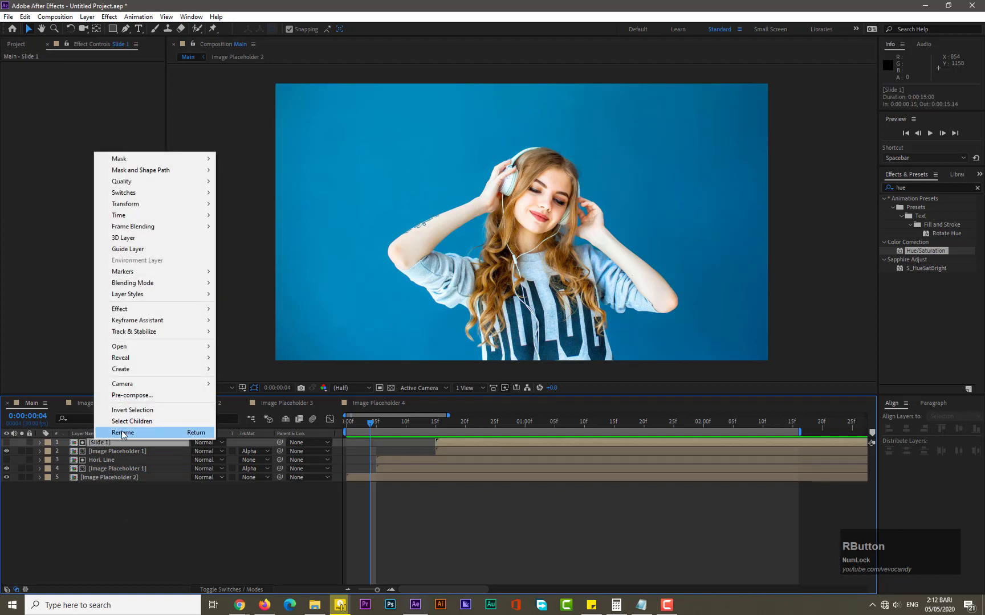
click(122, 434)
text(H)
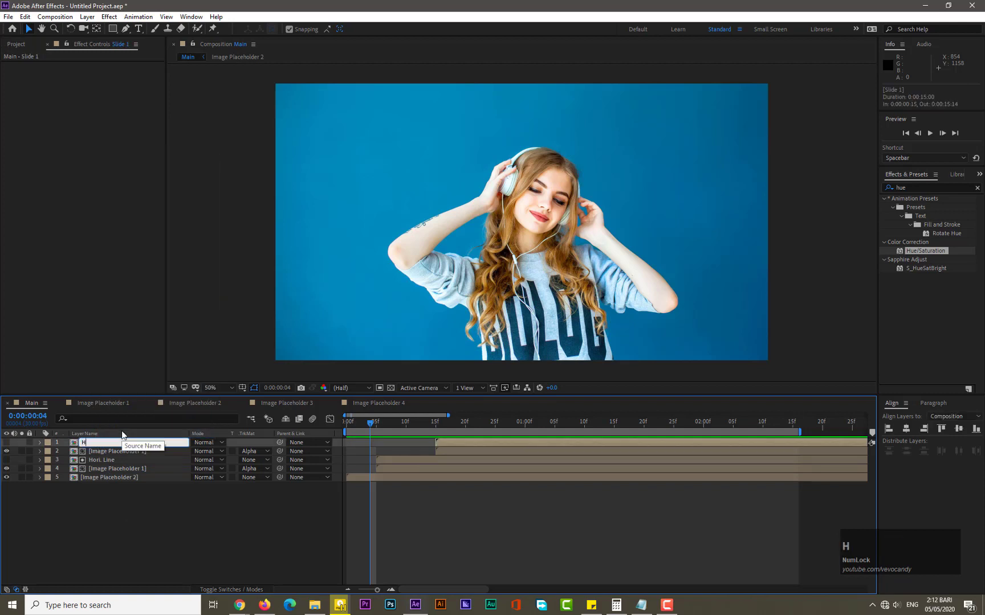
text(ori. Line)
key(BackSpace)
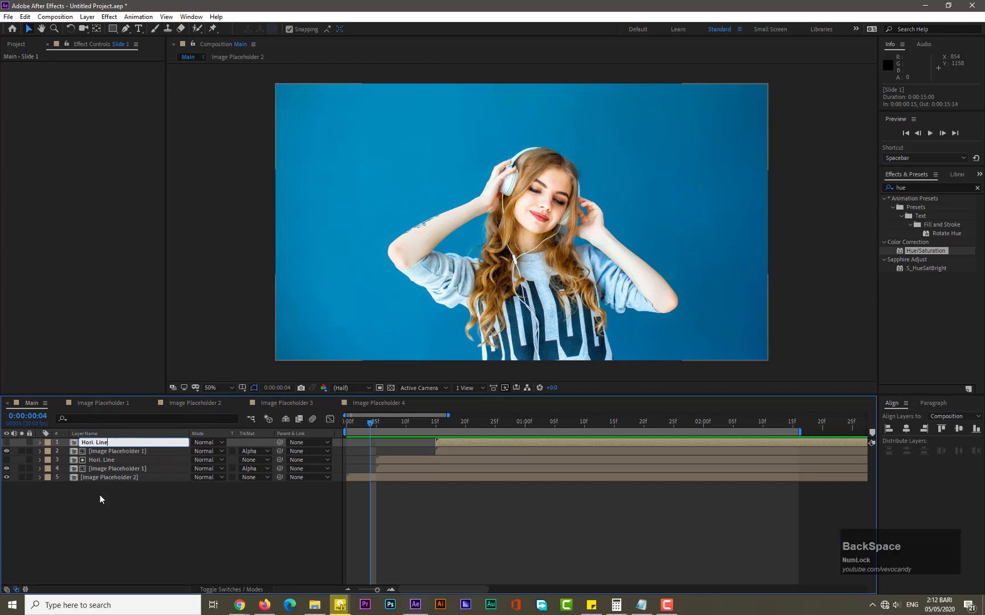
click(96, 484)
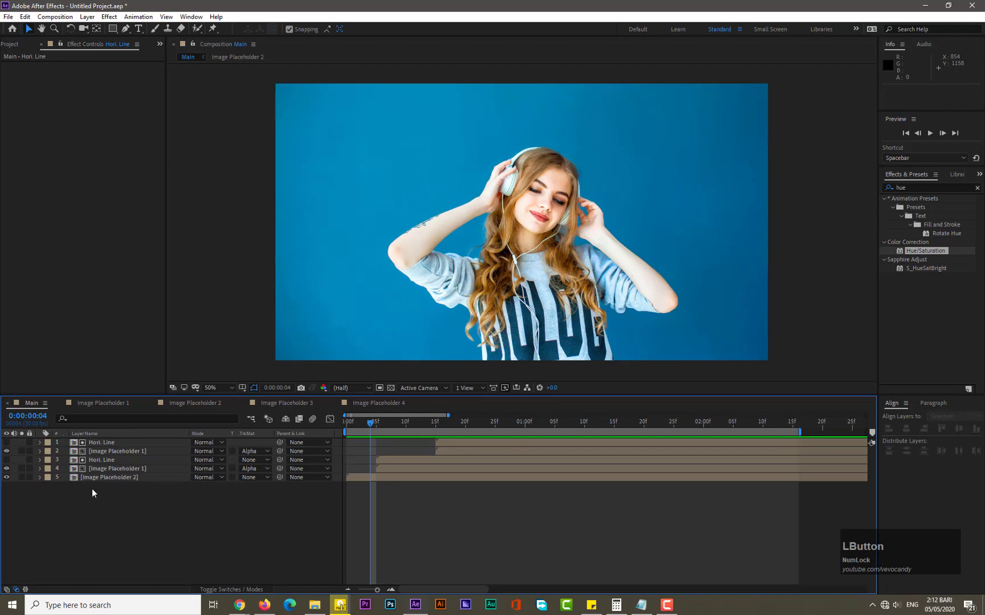
- Pre-compose all five layers in Main into a composition named "Slide 1" and hide the resulting layer
drag(92, 489, 114, 445)
right_click(108, 477)
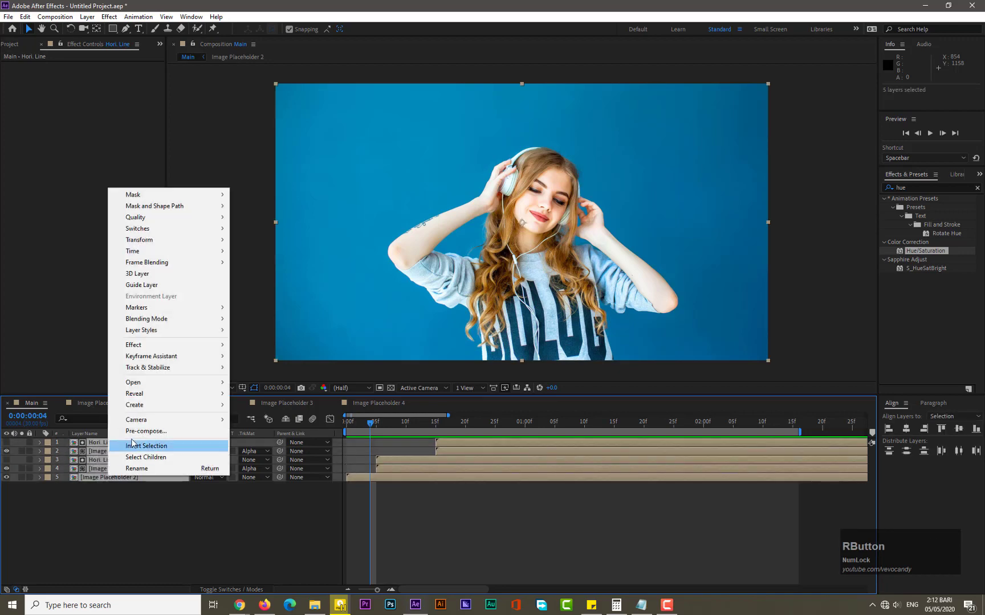
click(133, 431)
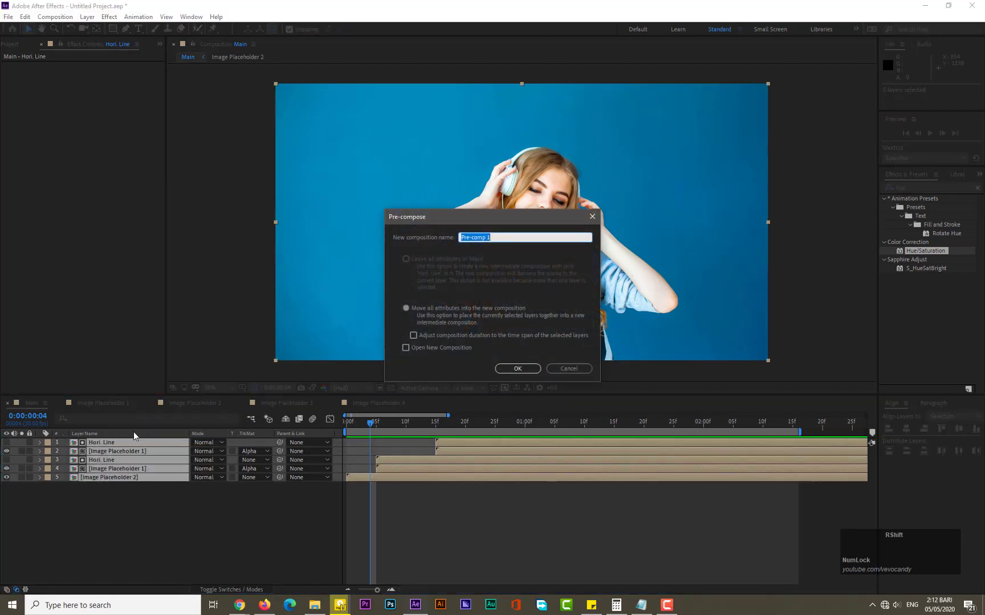
text(Slide 1)
click(518, 369)
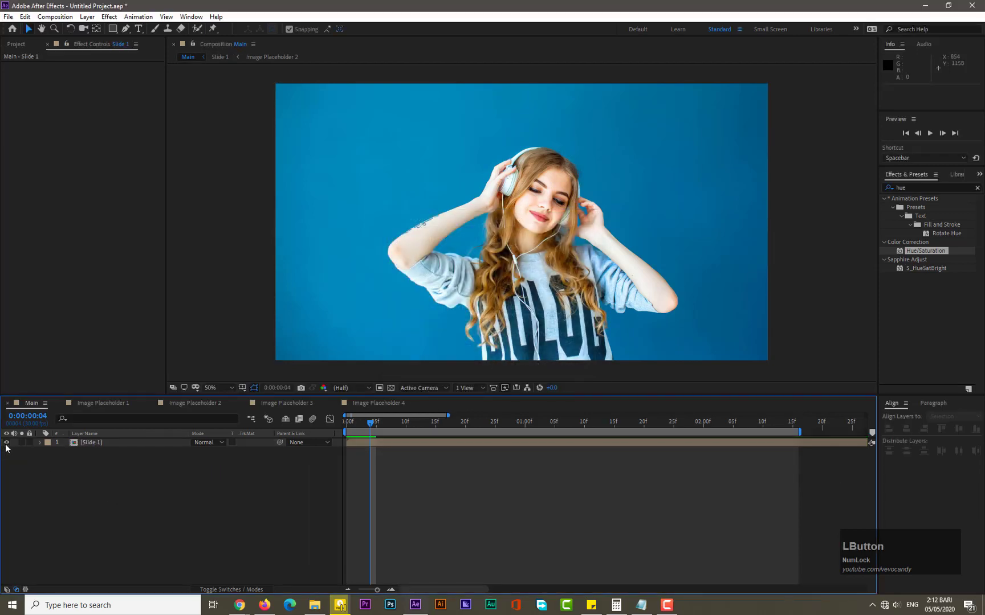
click(7, 442)
- Add a new shape layer and draw a white vertical rectangle about 448 by 1420 px over the frame's left edge
right_click(96, 471)
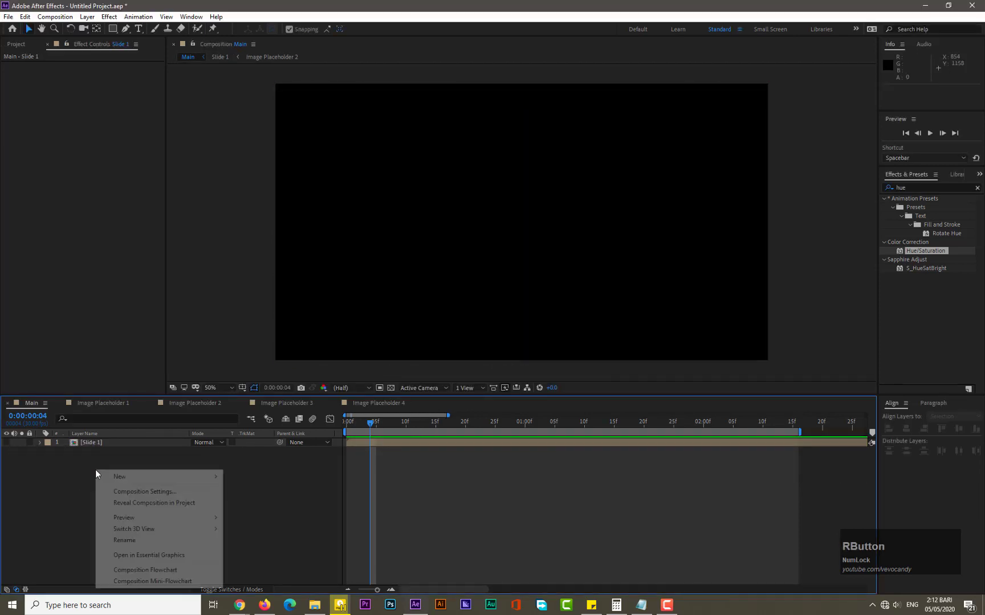
mouse_move(122, 479)
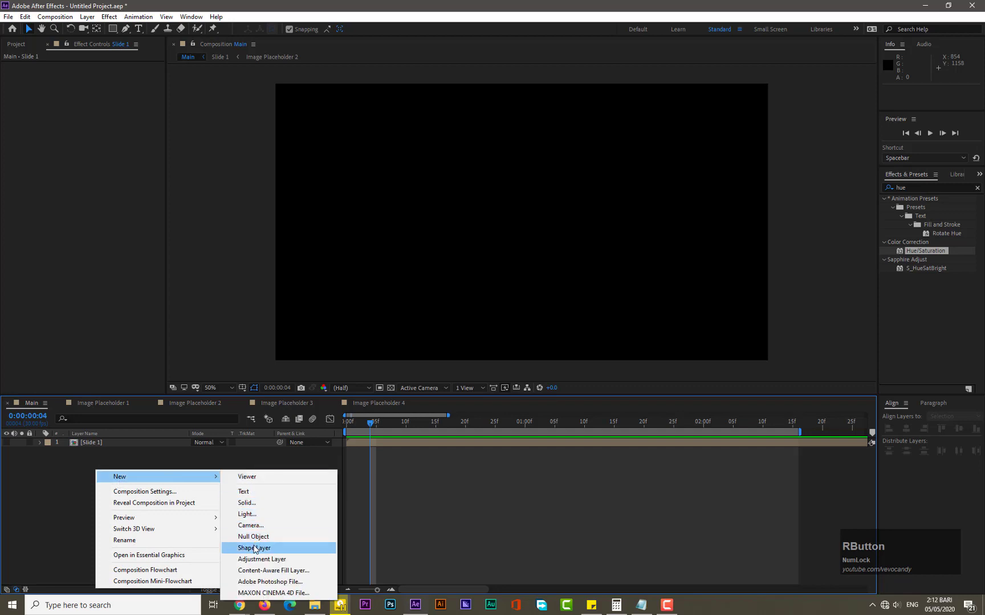
click(254, 547)
scroll(276, 280, down, 1)
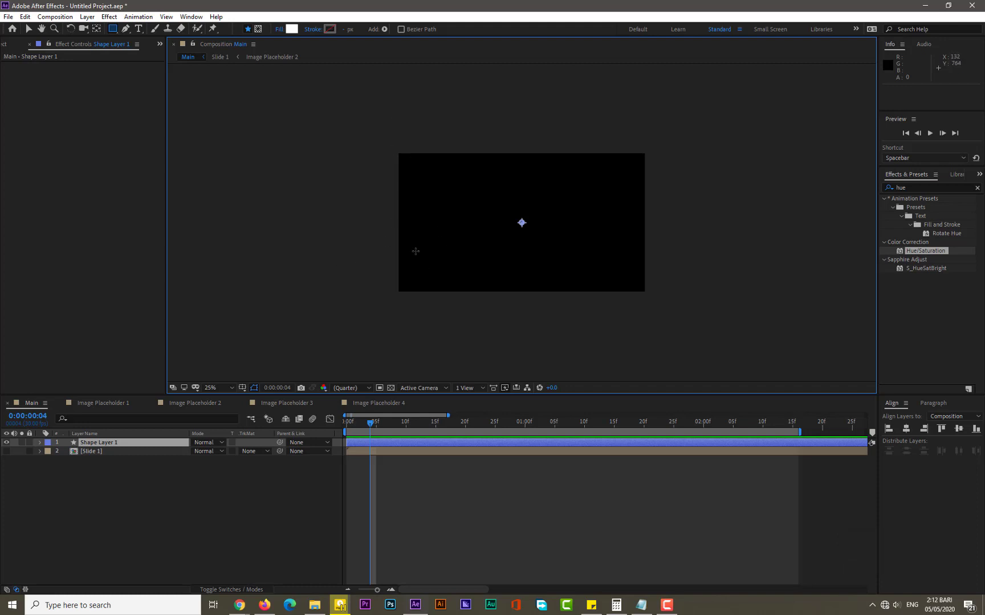
drag(395, 130, 451, 313)
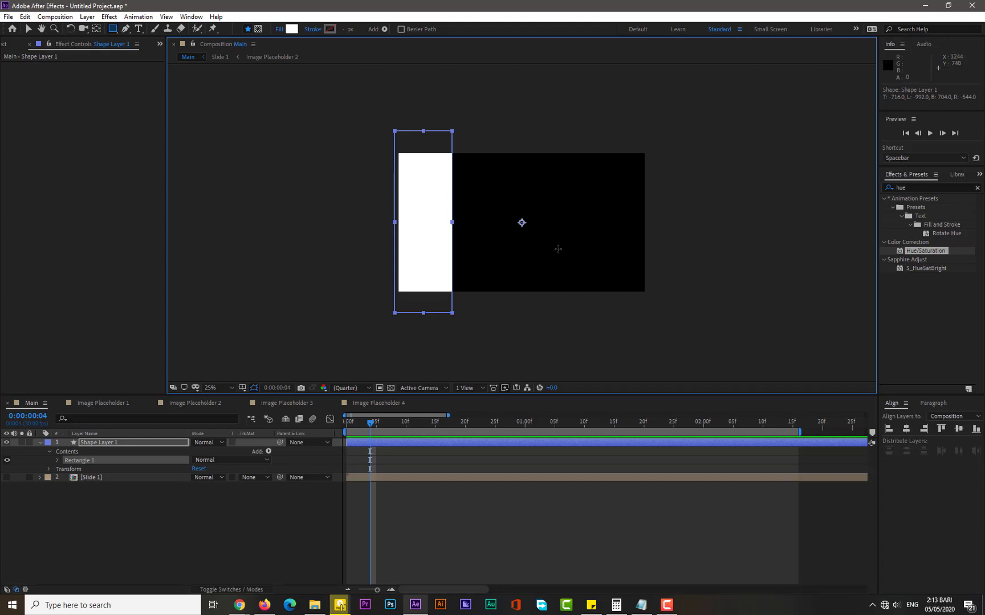
- Switch to Calculator, divide the composition width of 1920 by 6, and return to After Effects
click(616, 605)
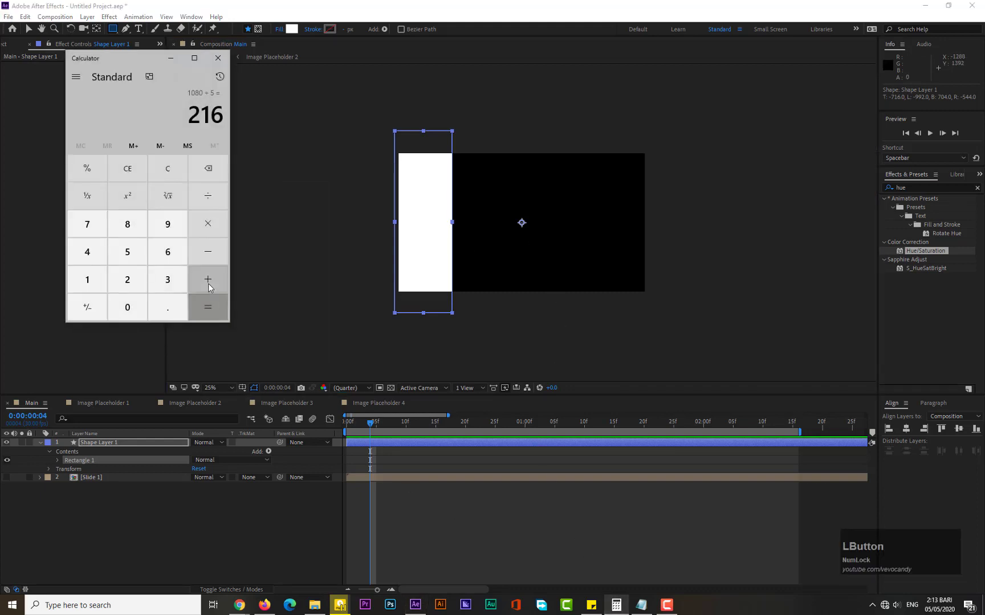
click(118, 170)
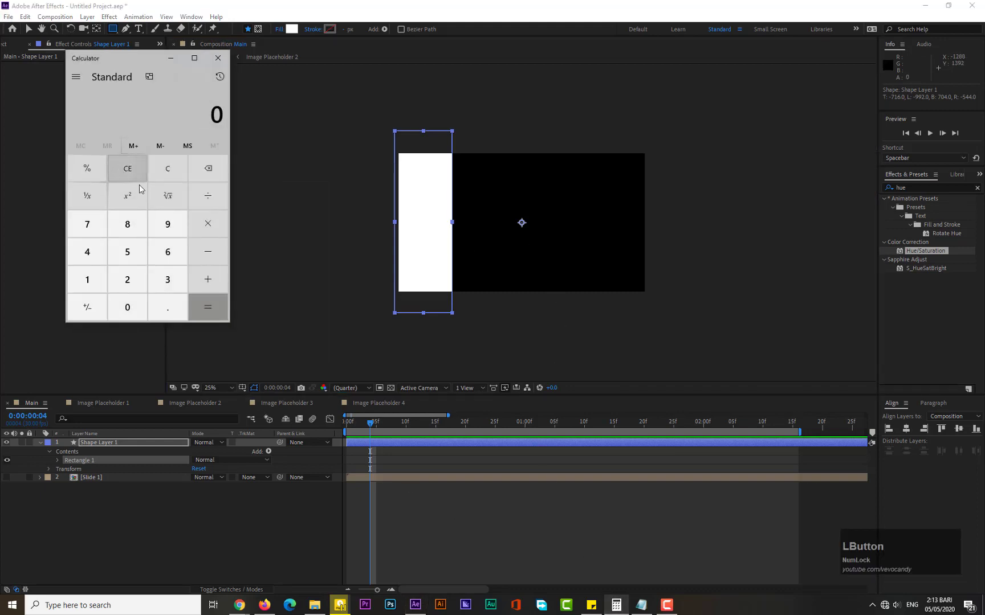
click(97, 287)
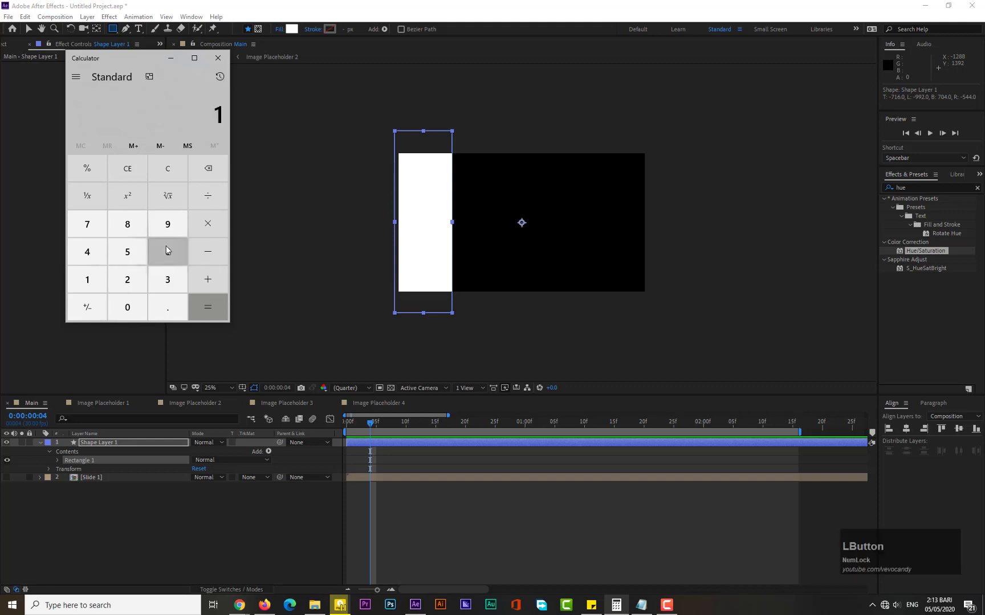
click(168, 224)
click(127, 279)
click(121, 310)
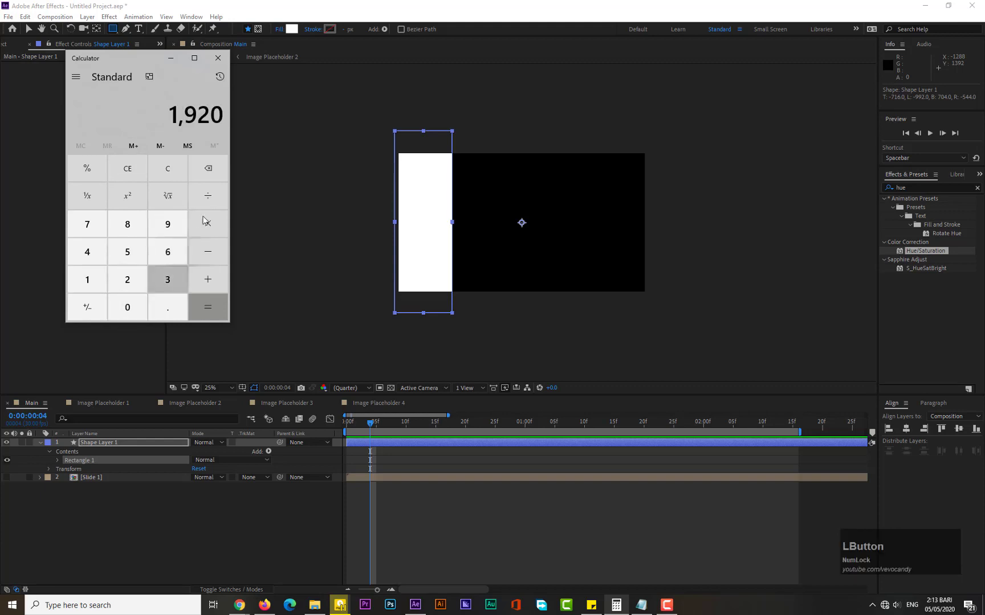
click(207, 195)
click(168, 249)
click(208, 308)
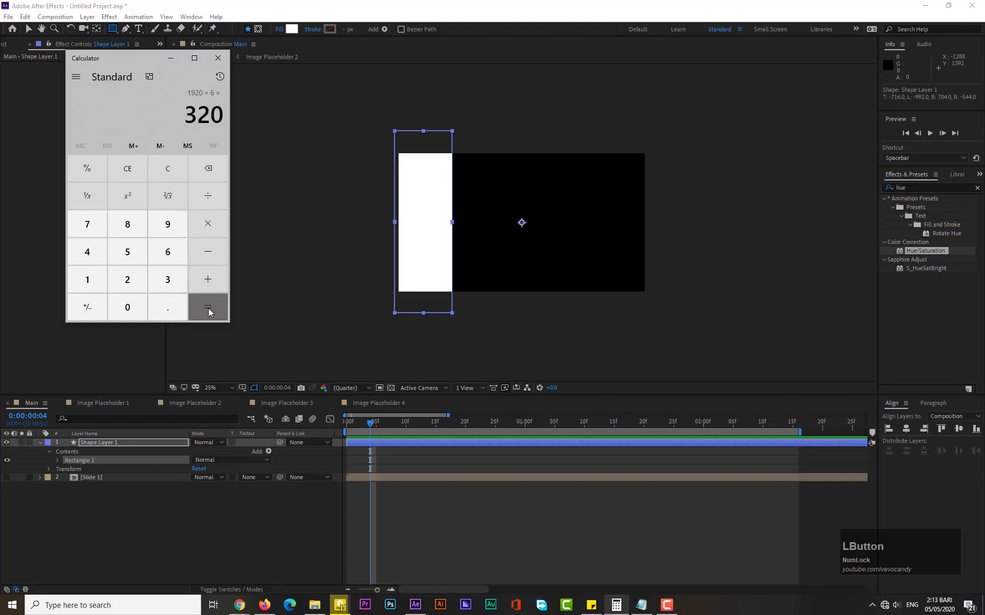
click(172, 59)
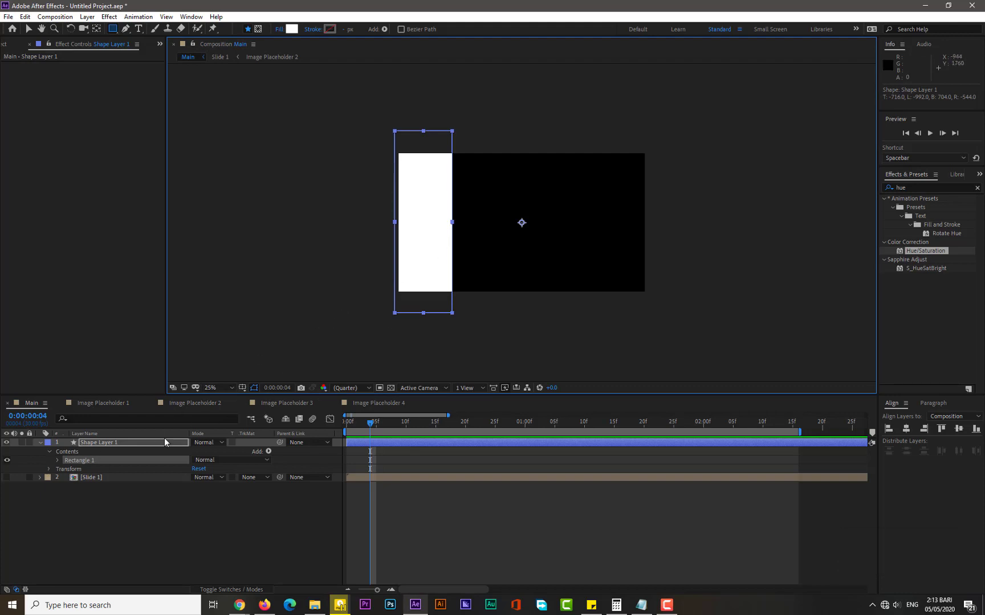
- Unlink the proportions of Rectangle Path 1's Size on Shape Layer 1 and set its width to 320
click(57, 460)
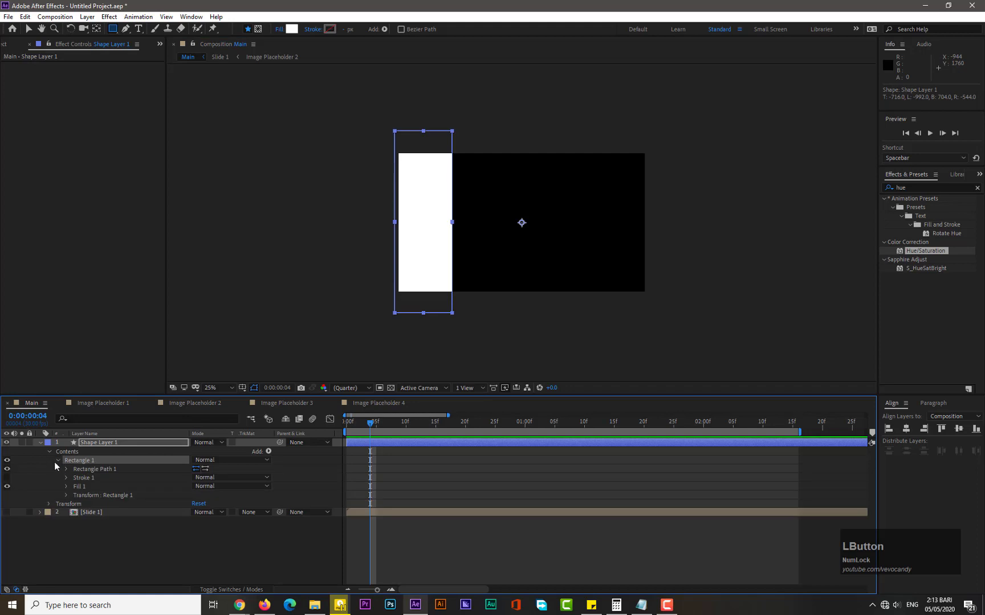
click(66, 469)
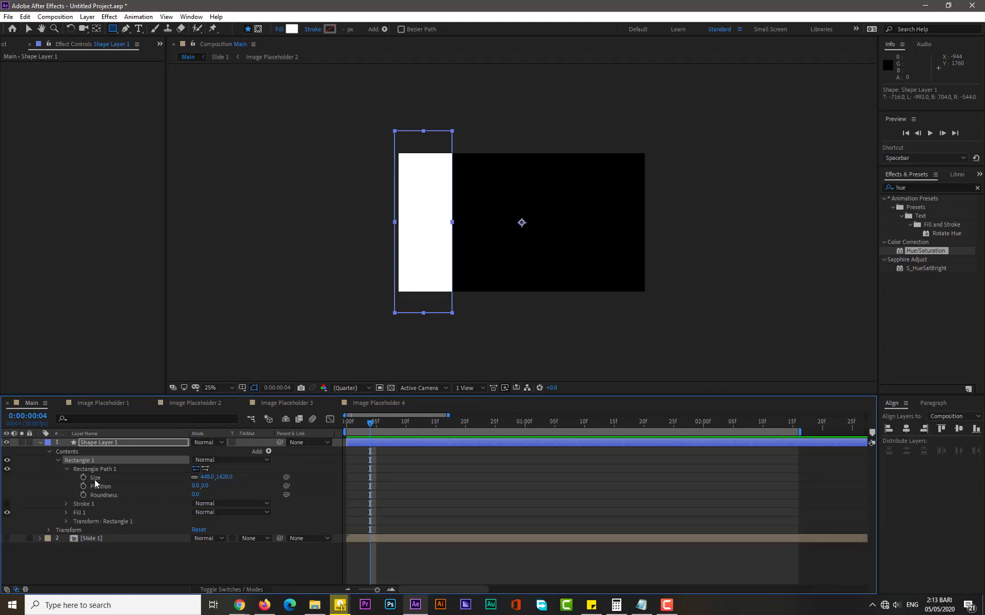
click(194, 478)
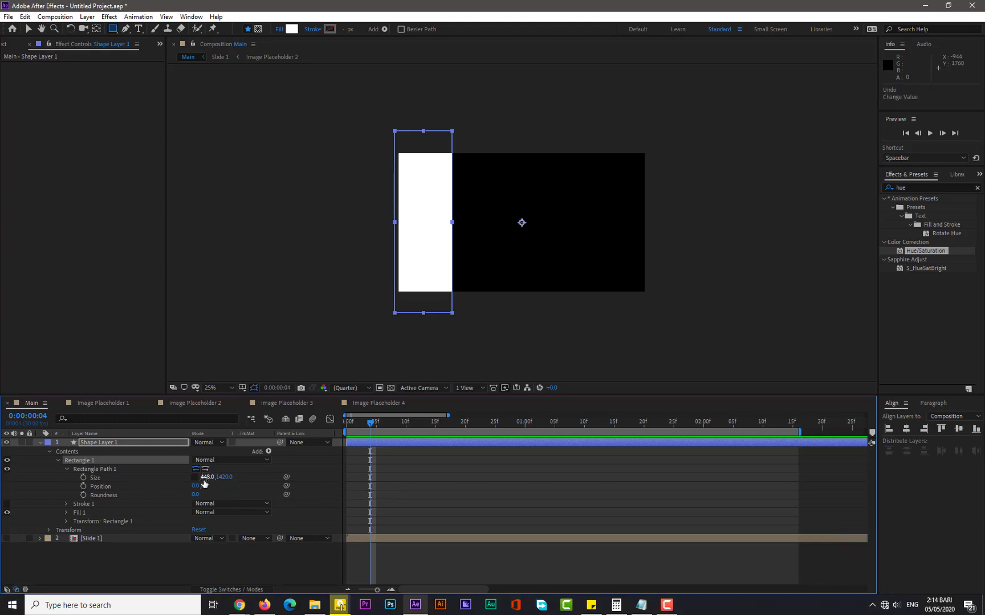
click(205, 480)
text(320)
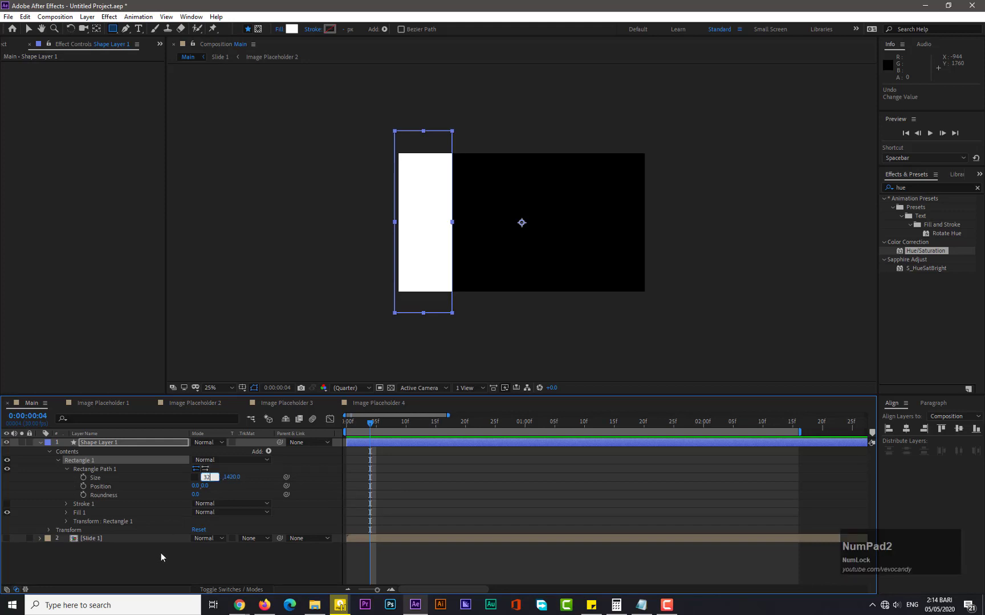
key(Return)
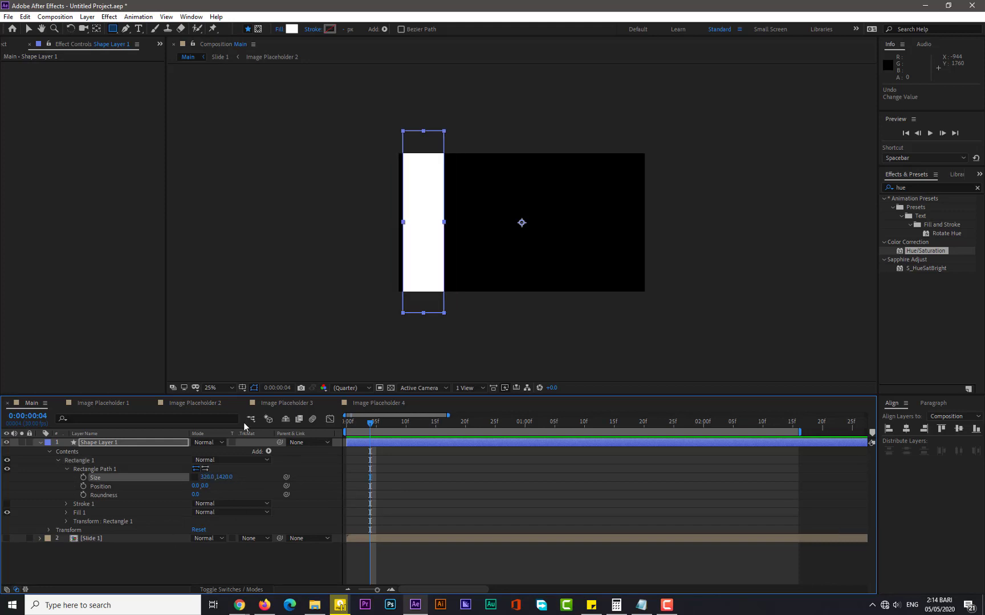
- Stretch the white bar evenly beyond the upper and lower frame edges and set its rectangle path Roundness to 150
click(28, 28)
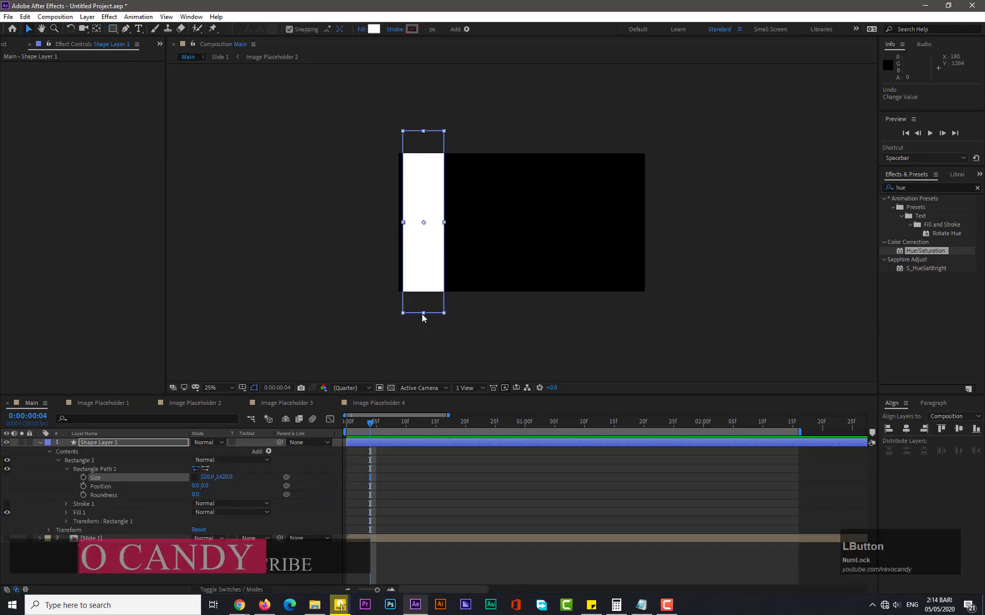
drag(422, 313, 420, 341)
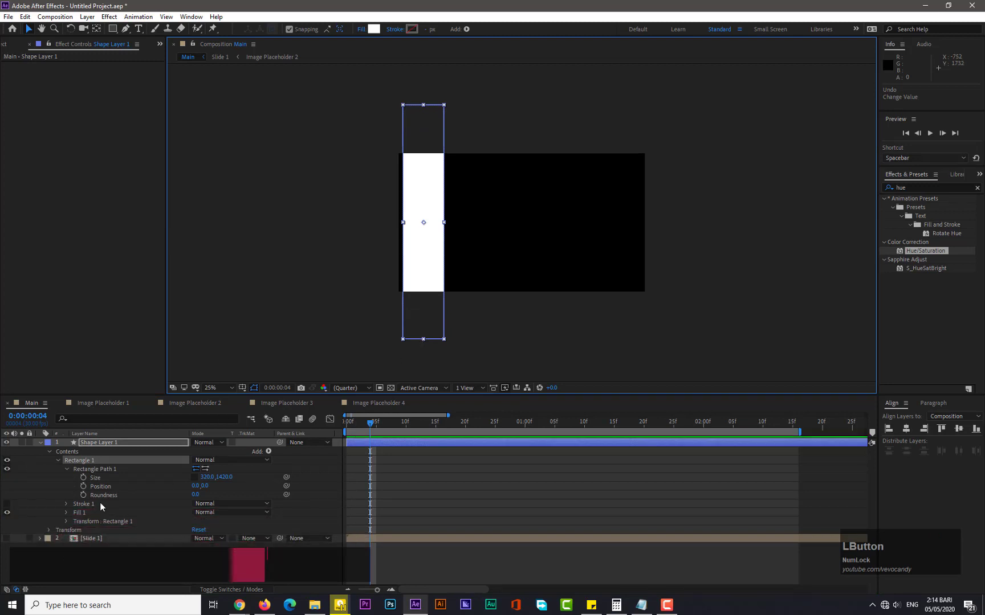
drag(195, 494, 282, 493)
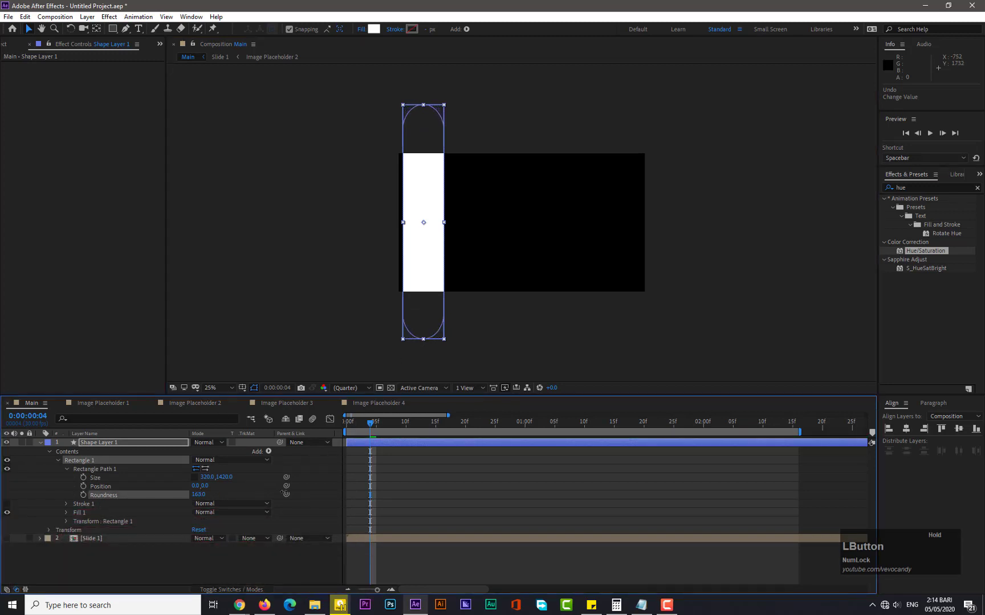
click(199, 495)
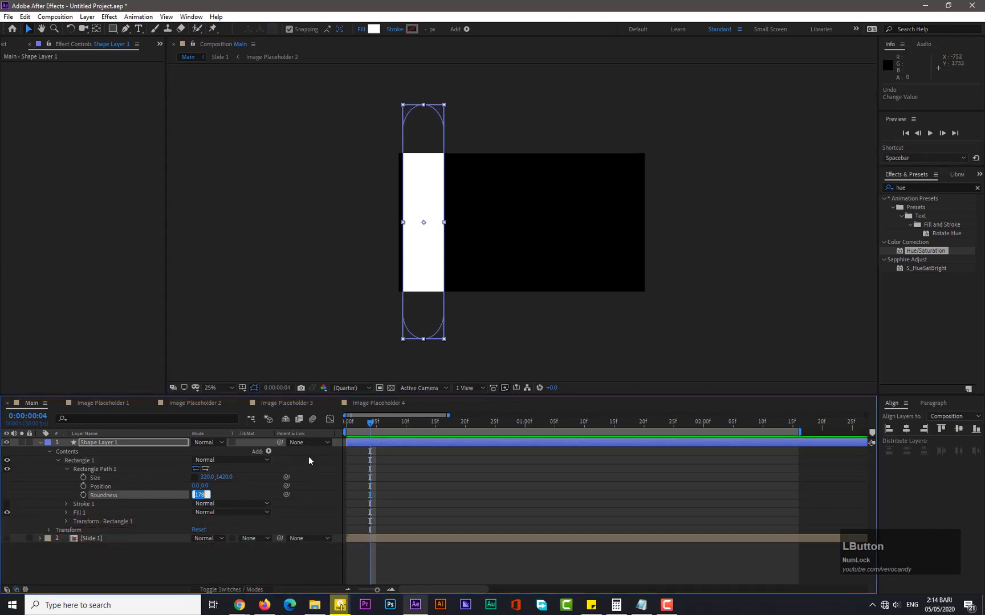
text(150)
key(Return)
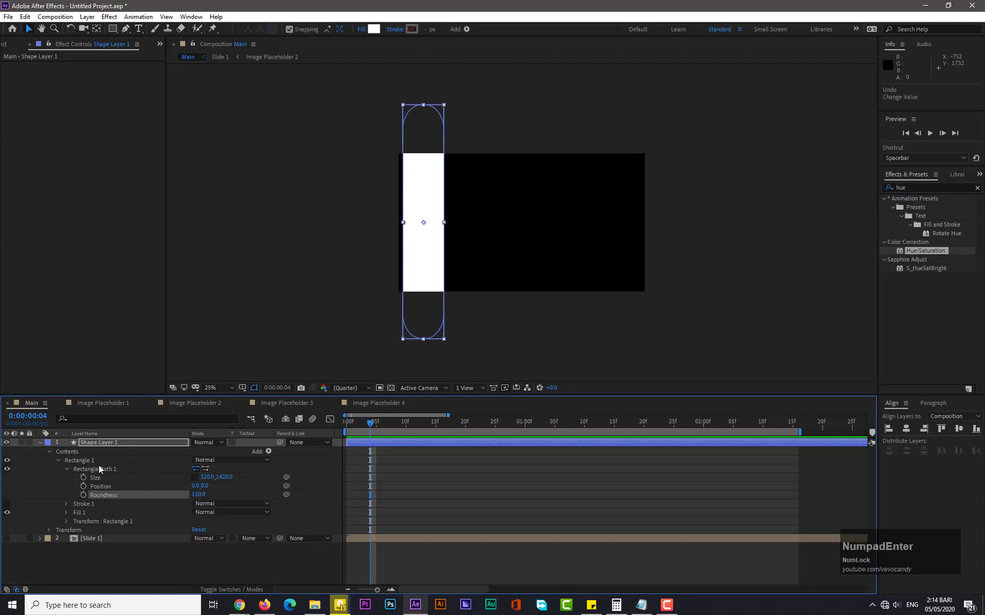
- Center Shape Layer 1's anchor point on the bar, then align the bar to the composition's vertical center and left edge
click(123, 443)
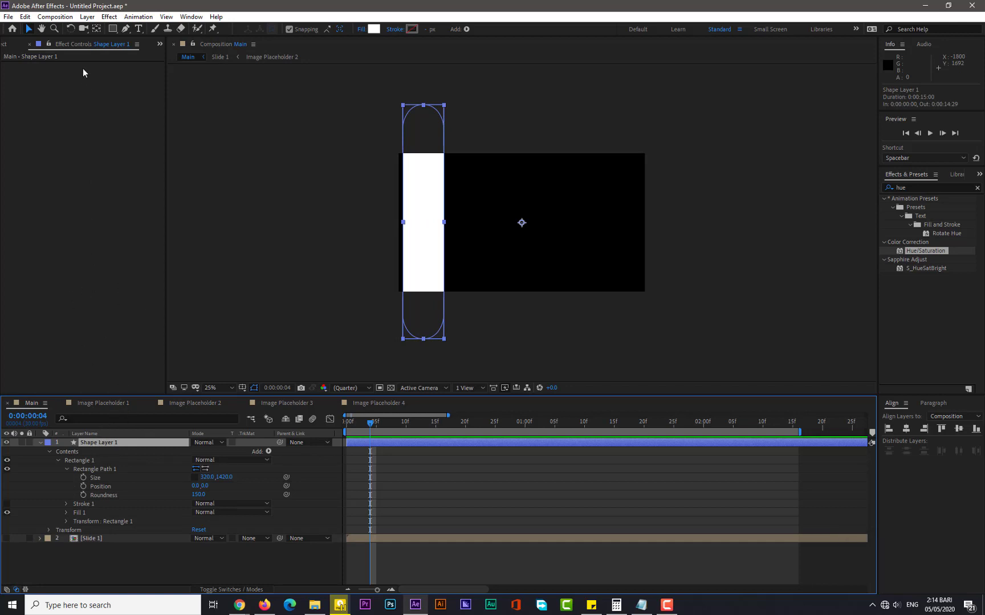
click(87, 17)
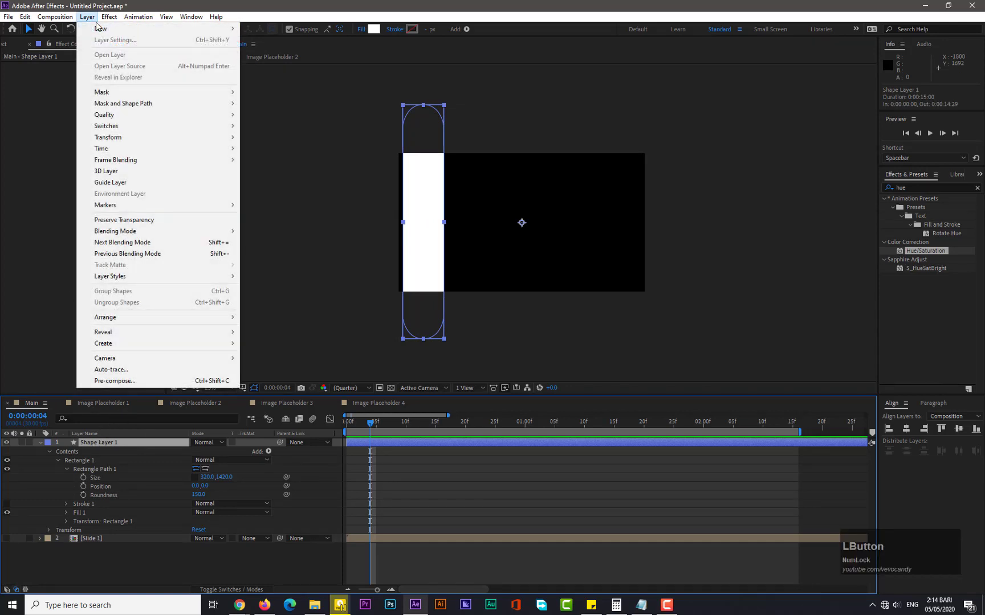
click(135, 140)
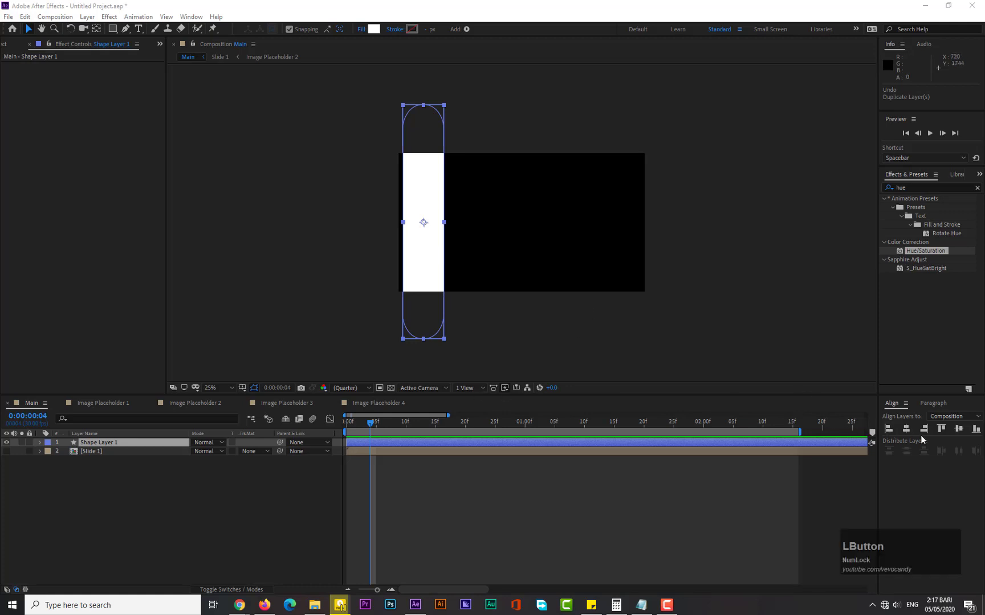
click(959, 431)
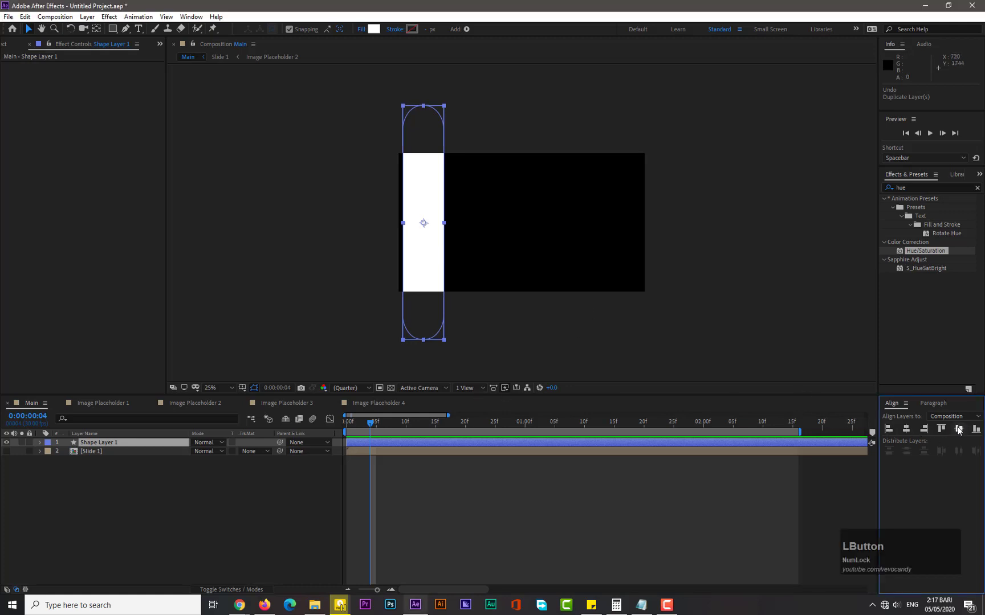
click(889, 429)
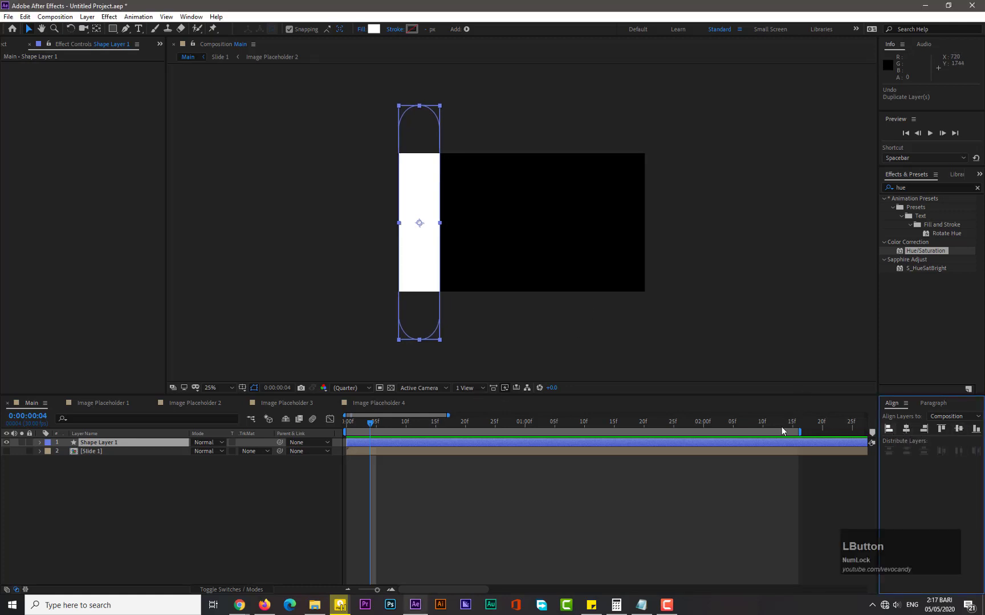
- Duplicate Shape Layer 1 five times to create six identical vertical bars
click(117, 441)
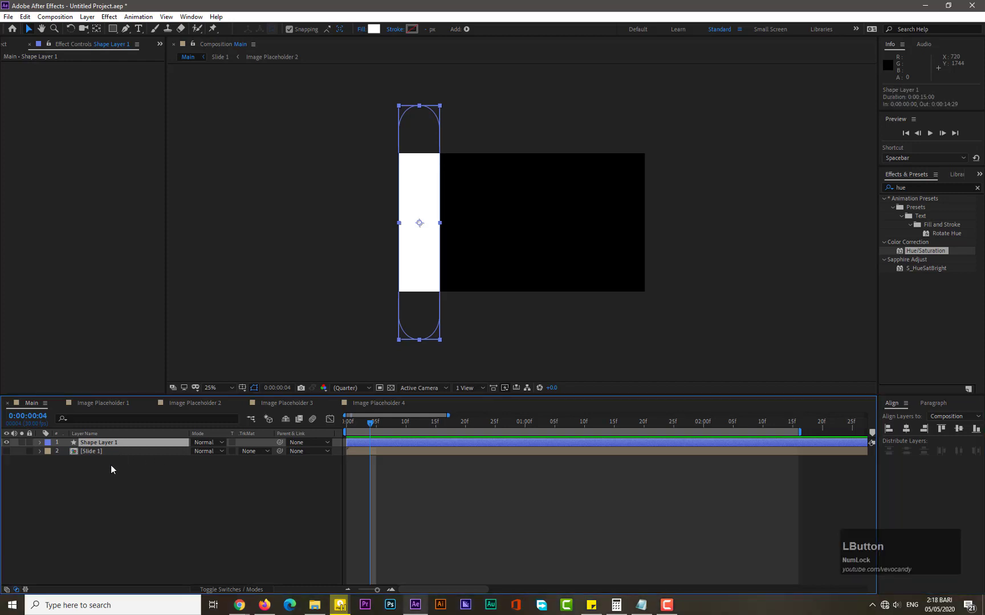
key(ctrl+d)
key(ctrl+d)
key(ctrl+d)
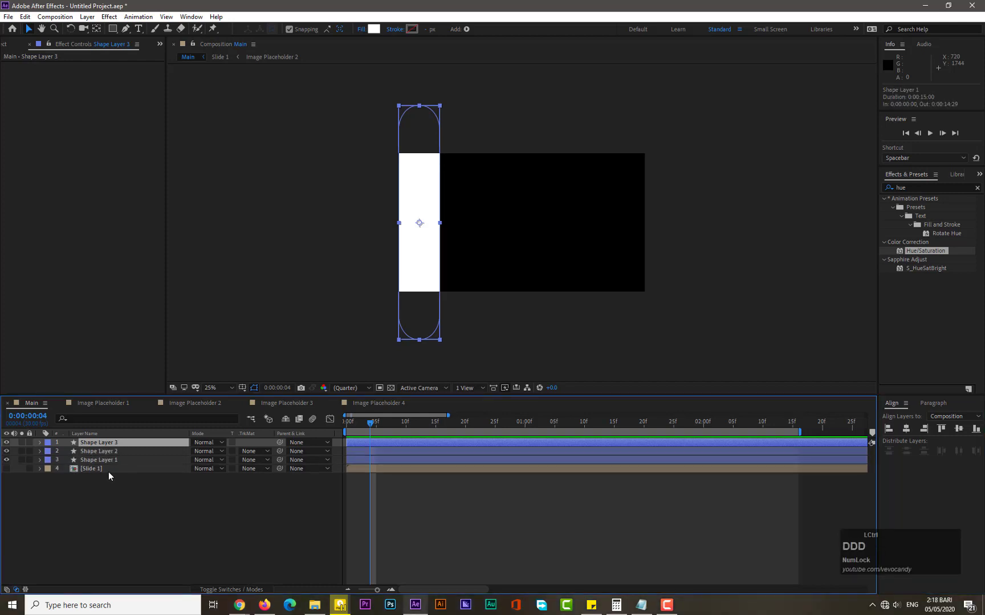
key(ctrl+d)
key(ctrl+d)
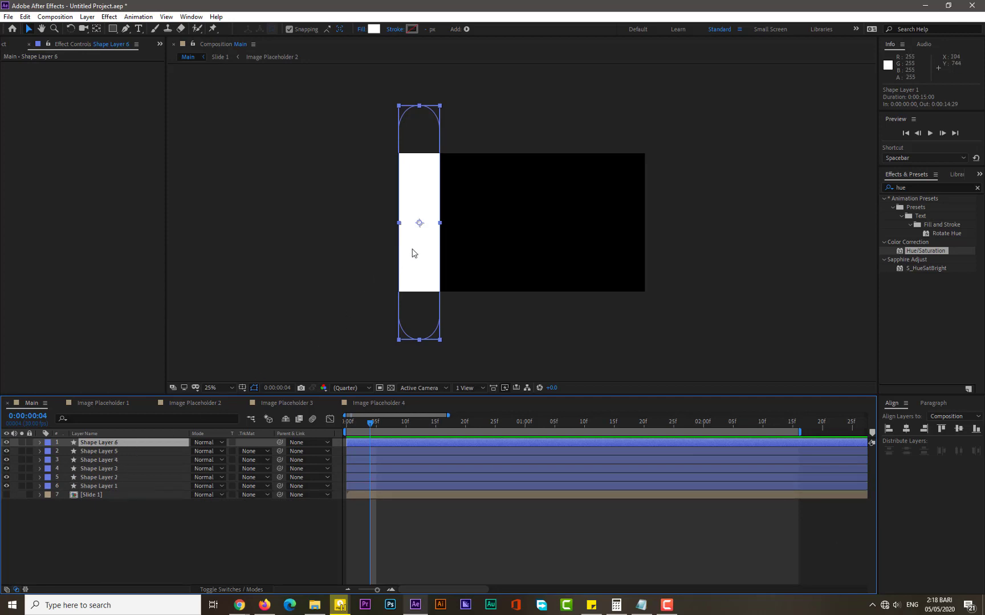
- Move the duplicated bars side by side from the right edge inward so the six bars cover the whole frame
drag(412, 253, 613, 249)
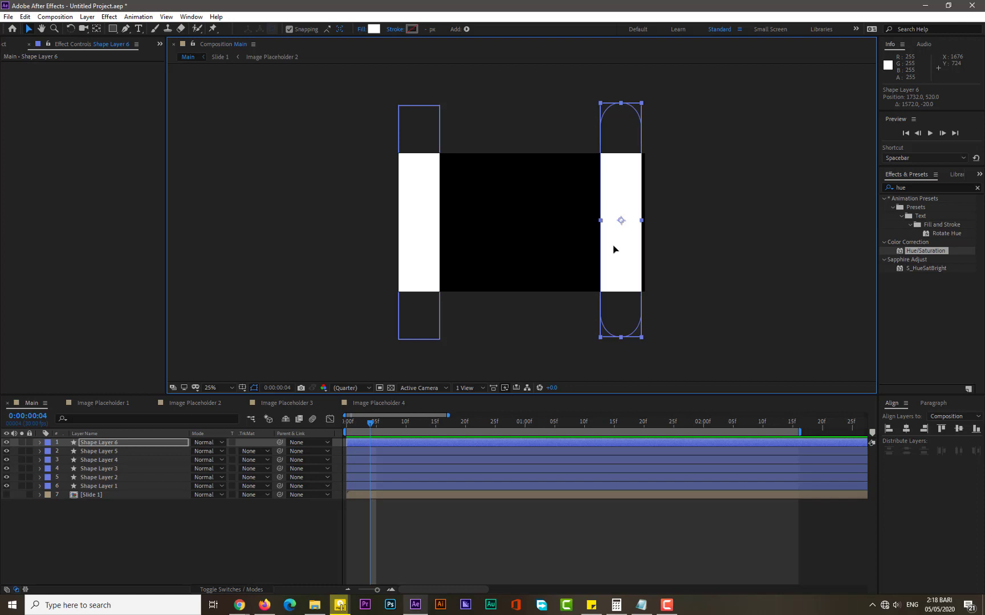
drag(495, 263, 677, 262)
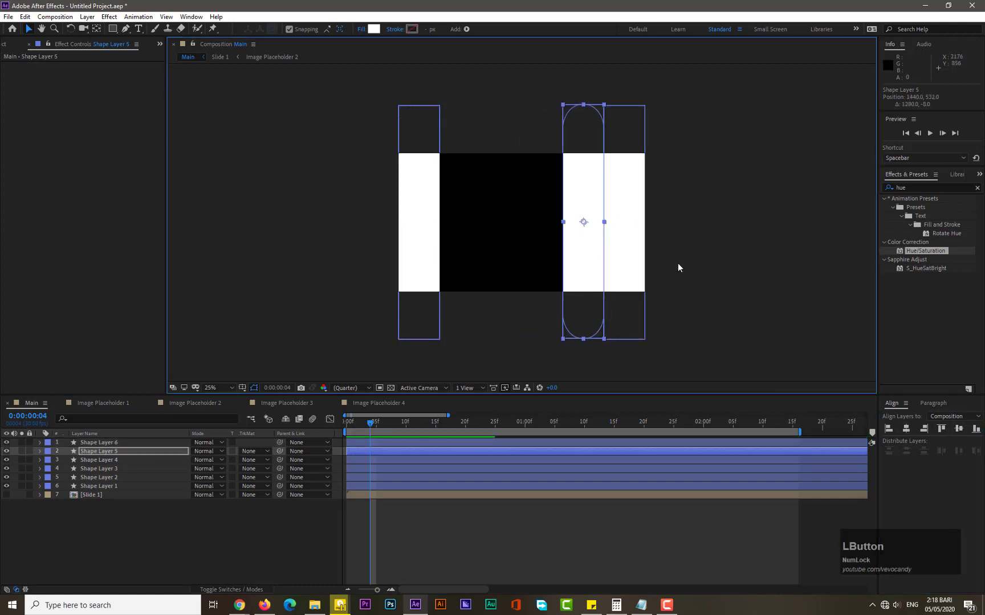
key(period)
drag(336, 290, 495, 279)
drag(367, 269, 449, 269)
key(comma)
click(719, 281)
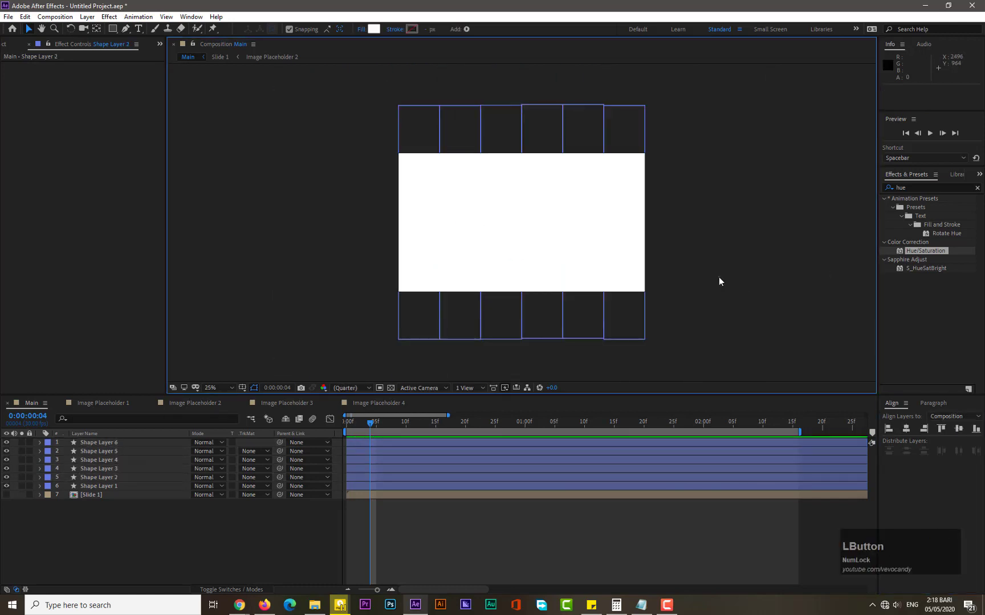
click(539, 235)
scroll(696, 266, down, 2)
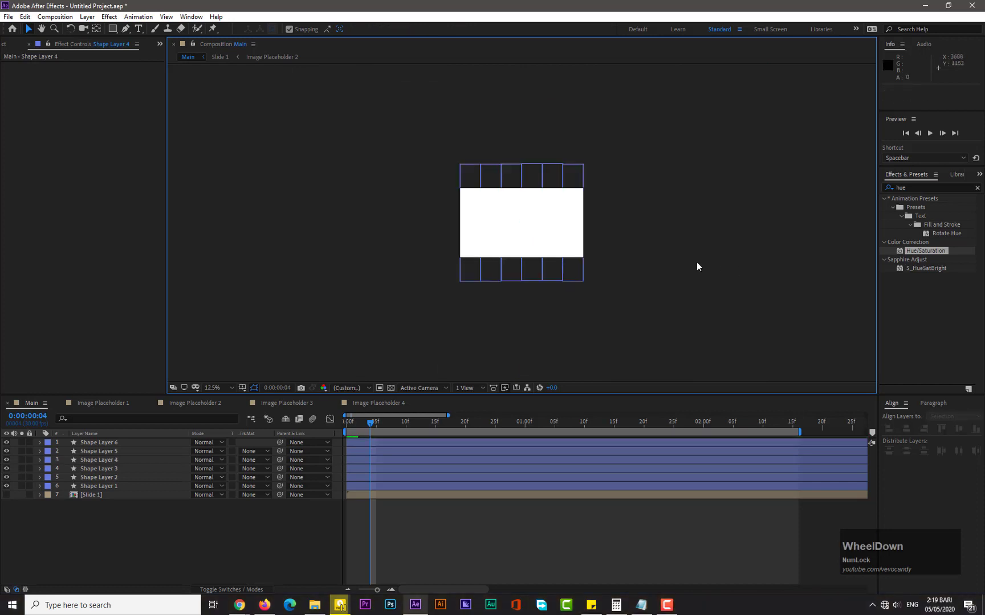
- Add Position keyframes to all six shape layers at 0:00:01:15
scroll(696, 266, up, 1)
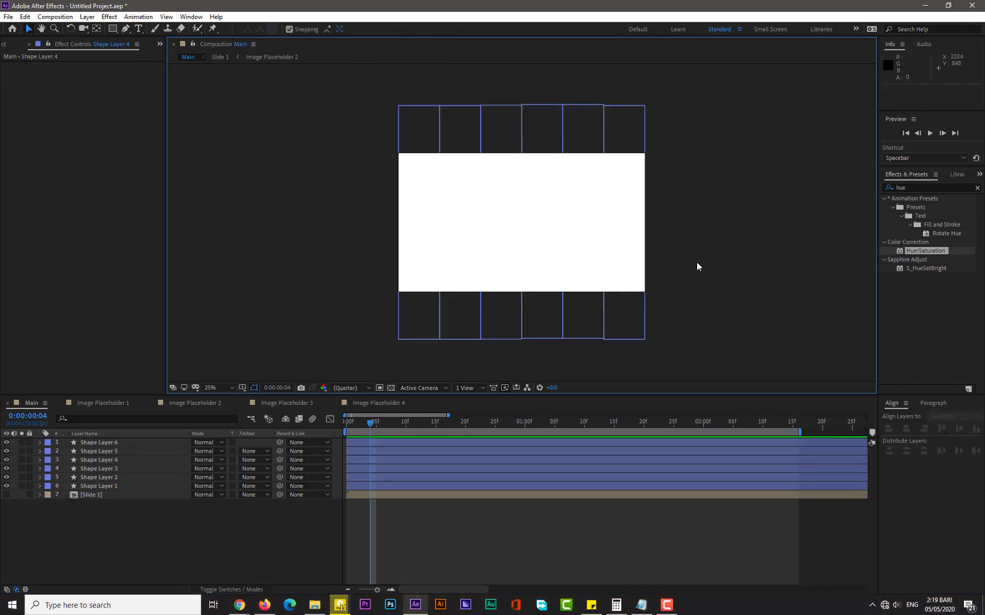
ctrl+click(112, 487)
ctrl+click(111, 478)
ctrl+click(116, 467)
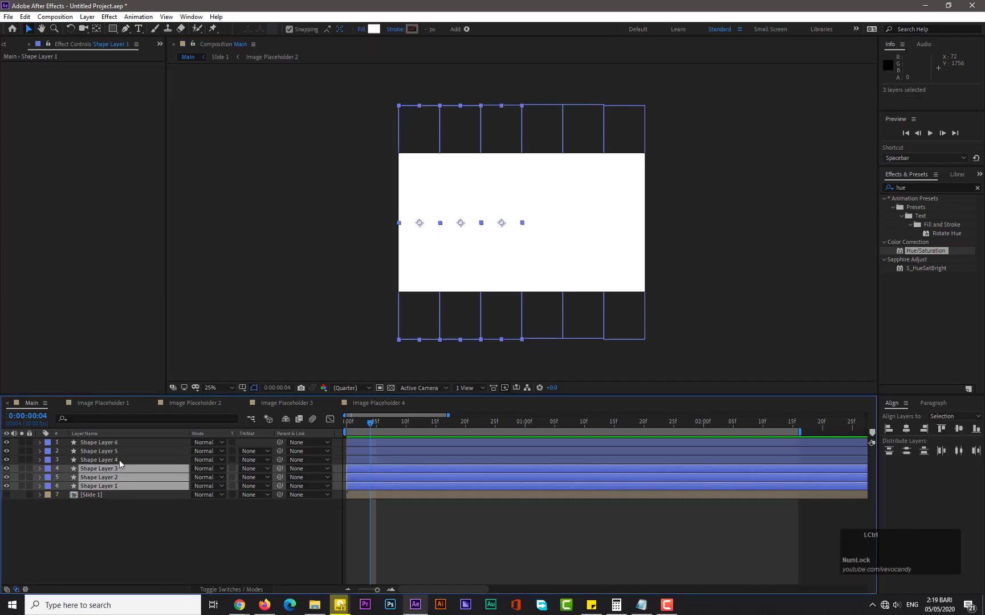
ctrl+click(119, 460)
ctrl+click(127, 451)
ctrl+click(131, 443)
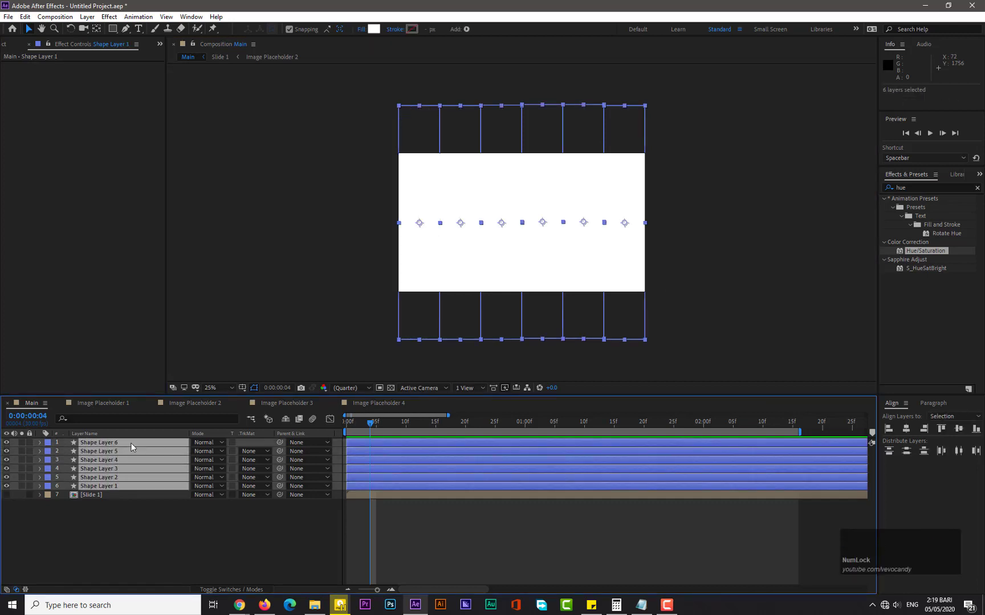
key(p)
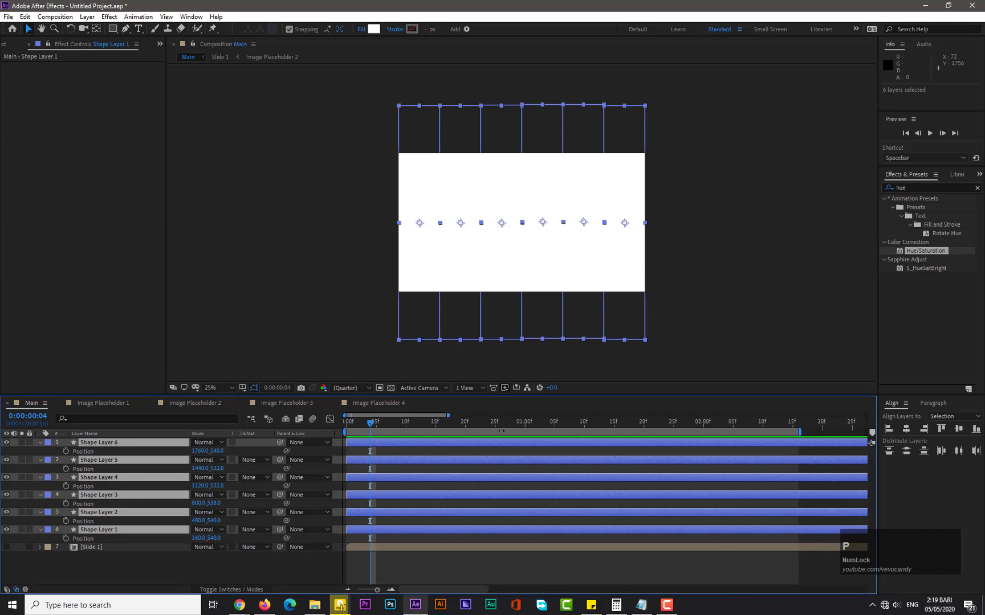
click(612, 425)
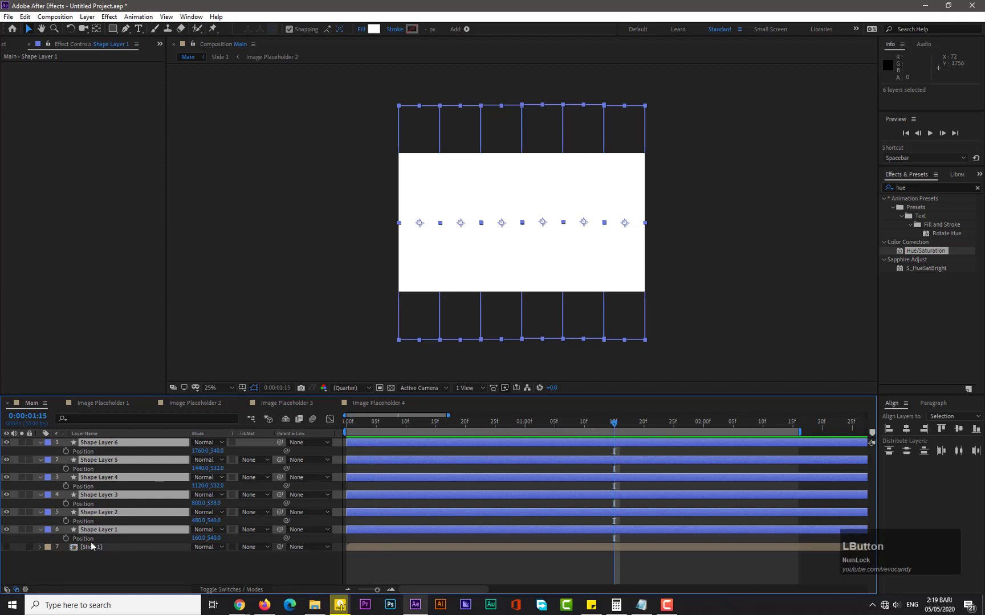
click(66, 538)
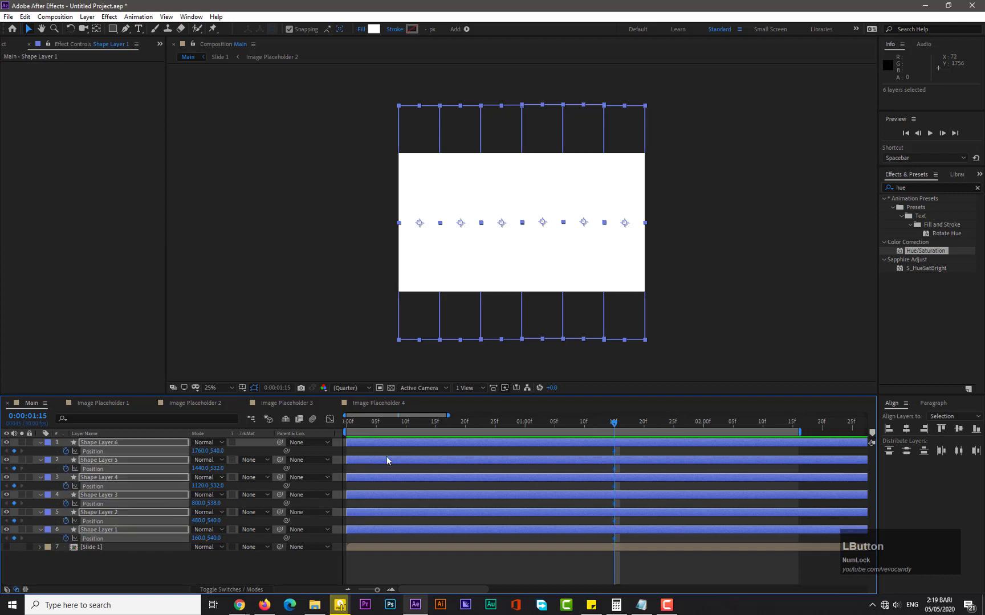
- At 0:00:00:00, move Shape Layers 1, 2 and 3 straight up out of the frame, to a Y position of about -935
click(344, 424)
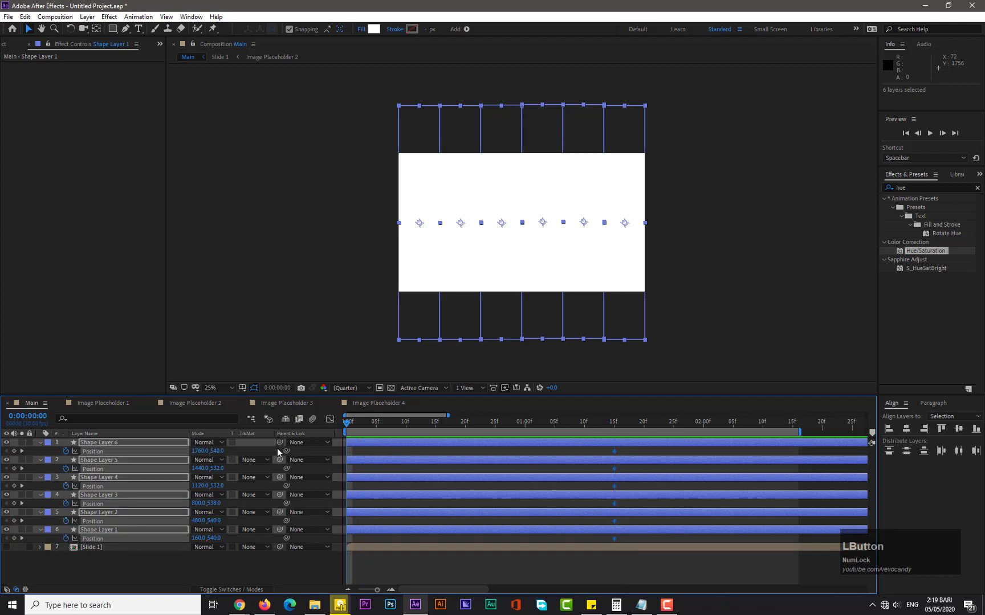
click(127, 563)
click(110, 531)
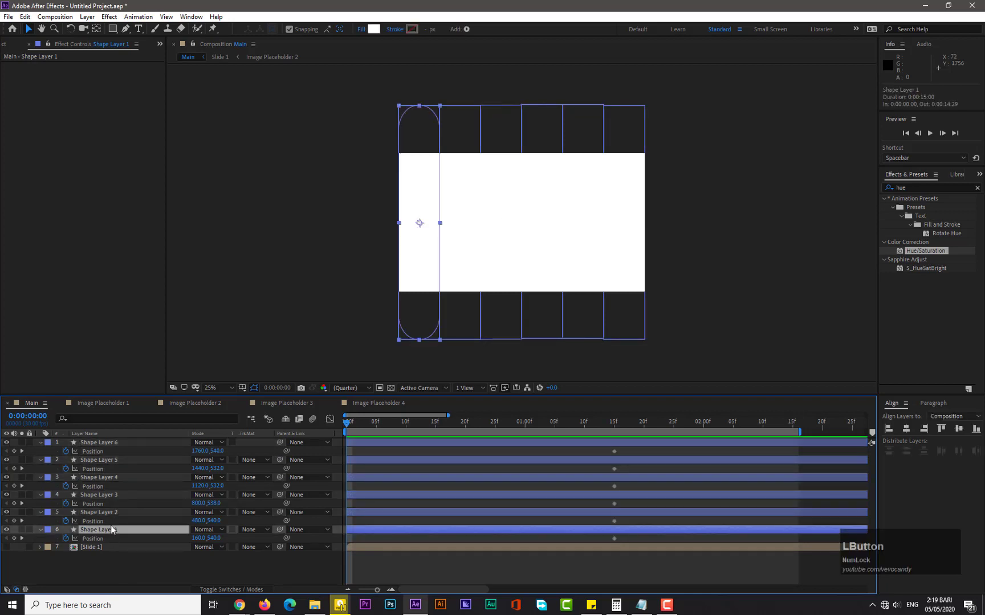
ctrl+click(115, 513)
ctrl+click(120, 497)
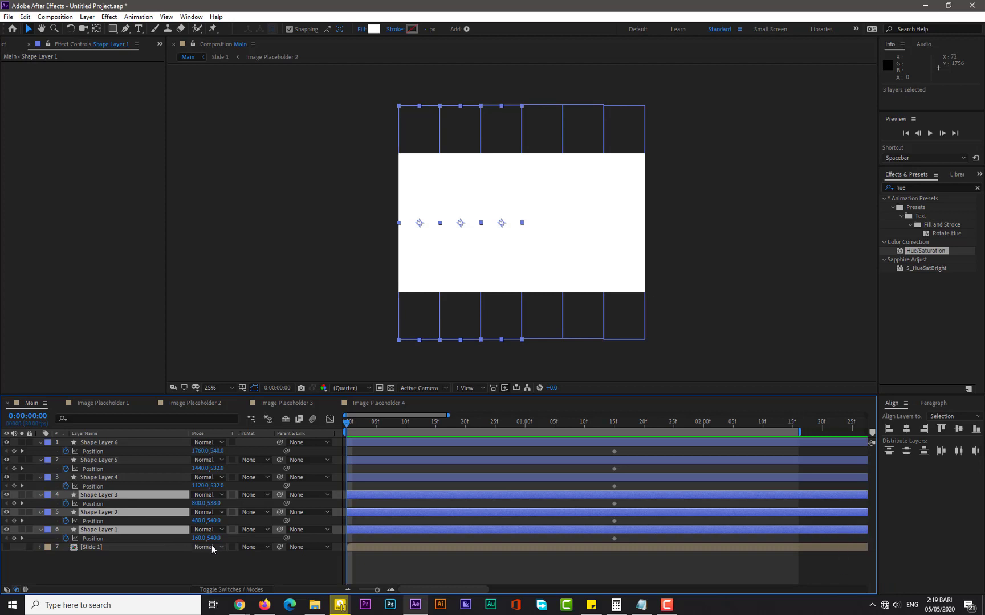
drag(213, 541, 99, 539)
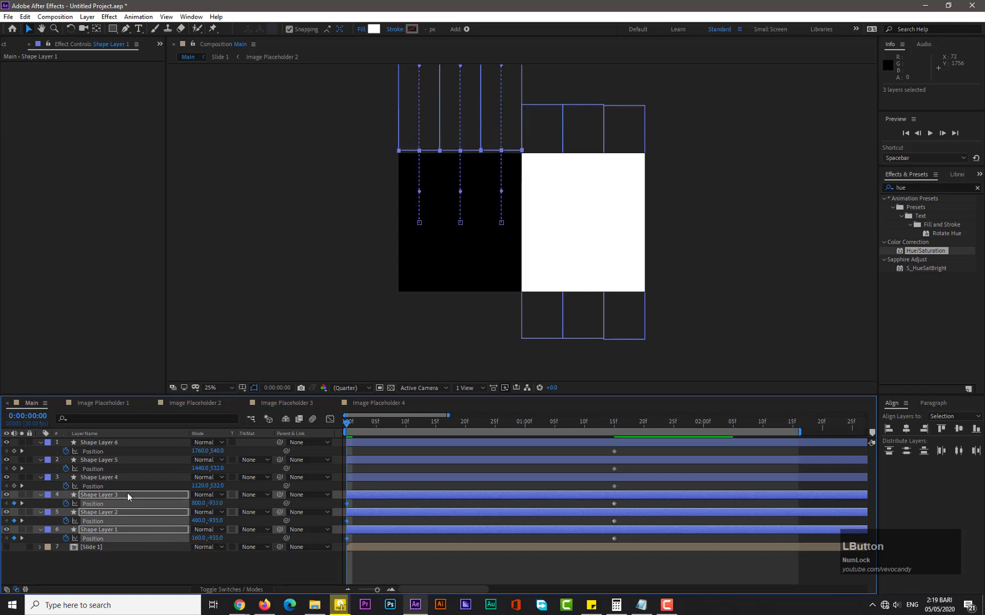
- Move Shape Layers 4, 5 and 6 straight down out of the frame at 0:00:00:00, to a Y position of about 2010
click(113, 478)
ctrl+click(117, 456)
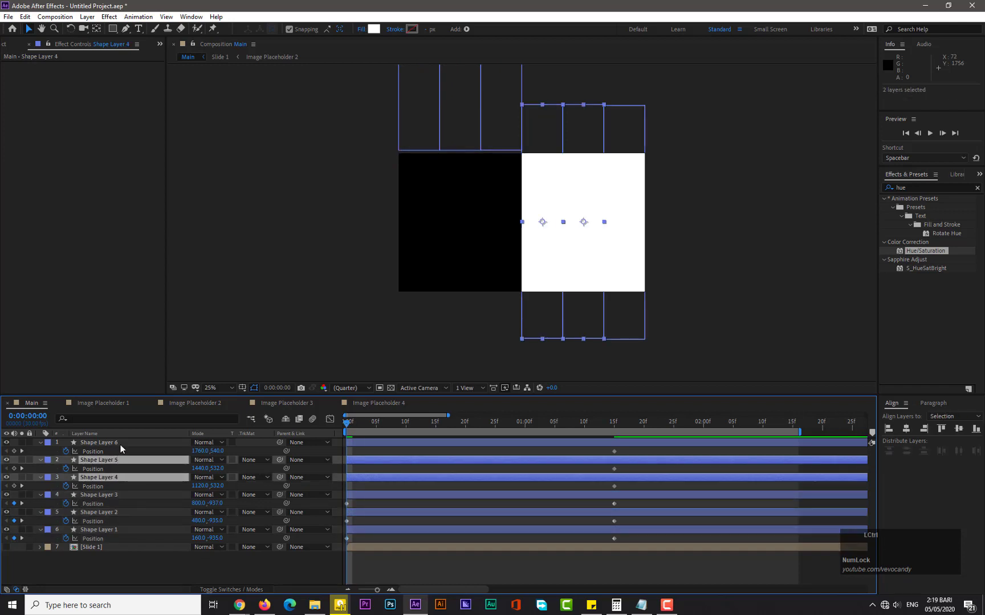
ctrl+click(120, 444)
drag(216, 488, 404, 484)
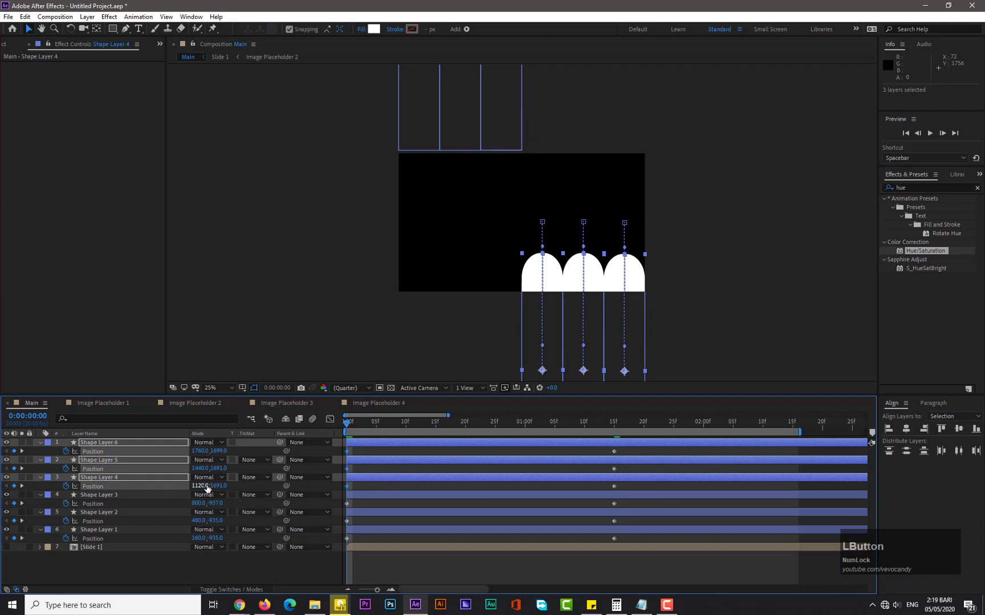
drag(207, 489, 377, 489)
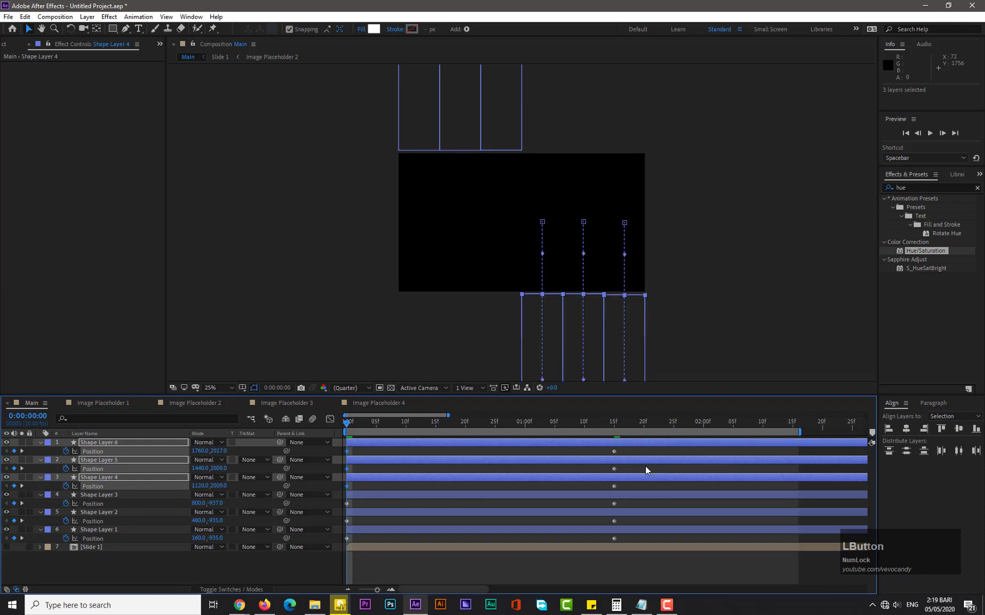
- Apply Easy Ease to all Position keyframes of the six bars
drag(637, 454, 343, 553)
right_click(347, 538)
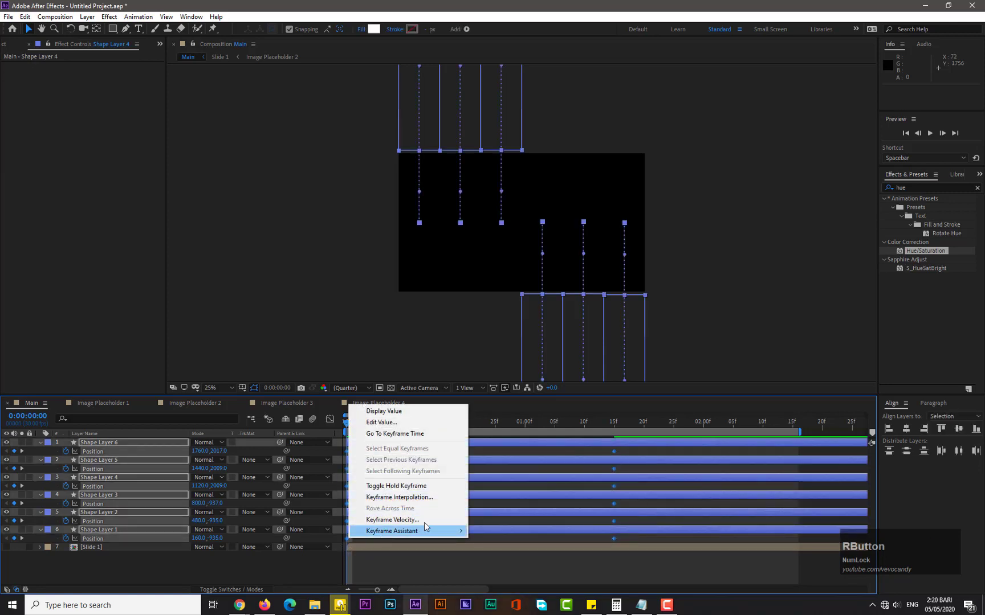
mouse_move(424, 527)
click(490, 461)
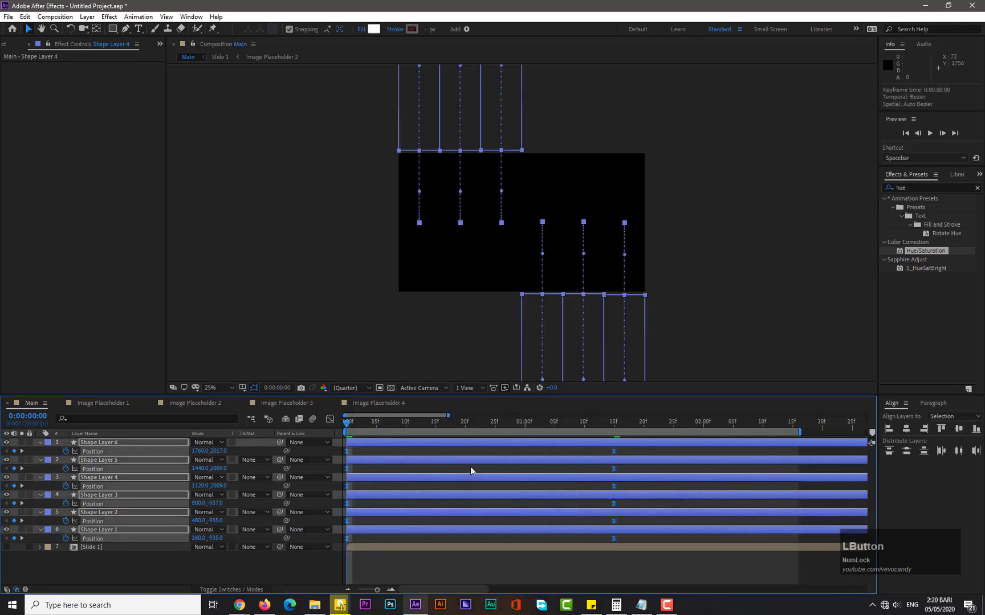
- Raise the ending Position keyframes' incoming influence to 100% in the speed graph and preview the bar motion
click(330, 419)
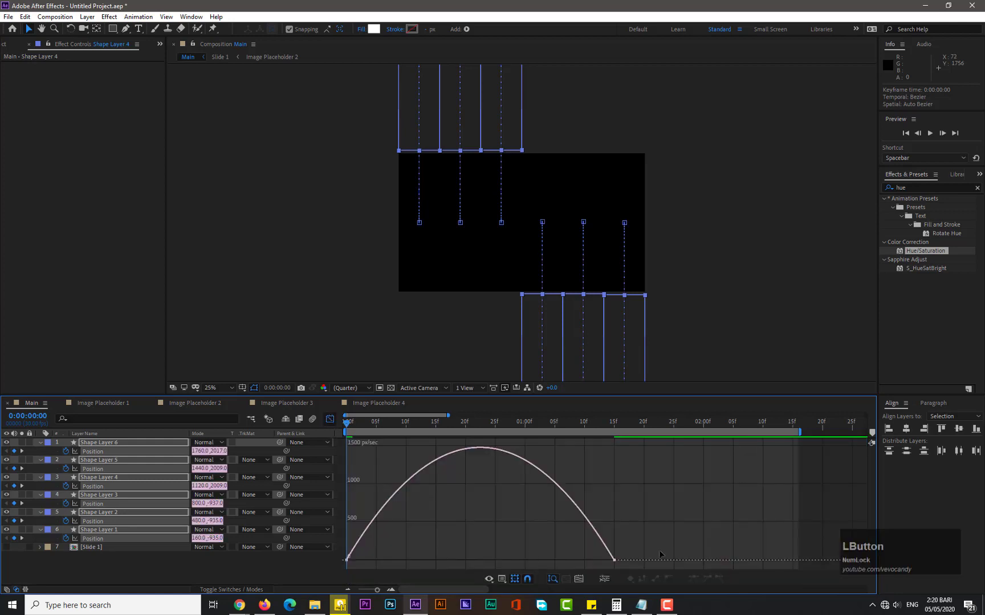
drag(644, 537, 459, 559)
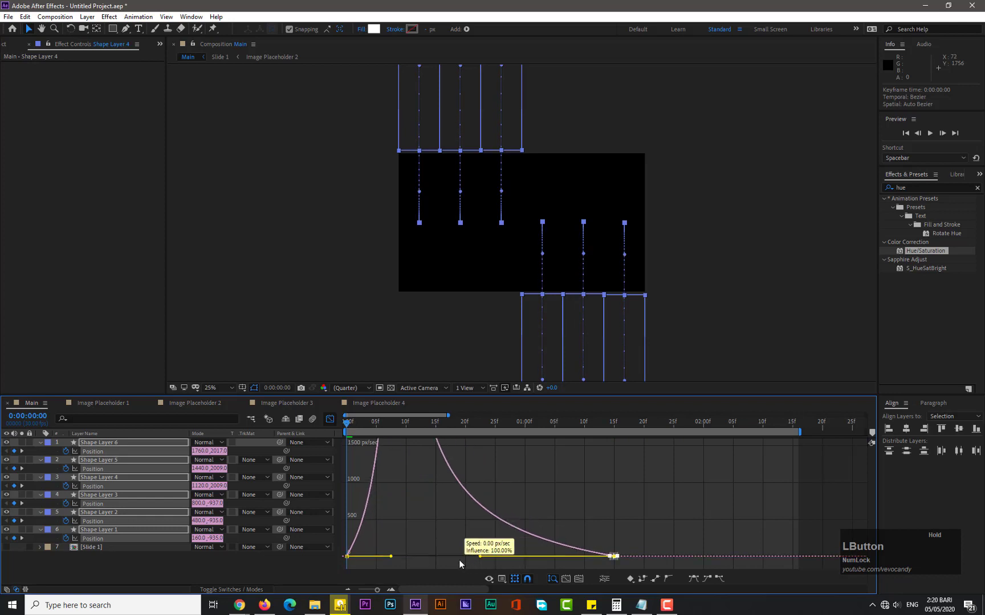
click(336, 422)
key(KP_0)
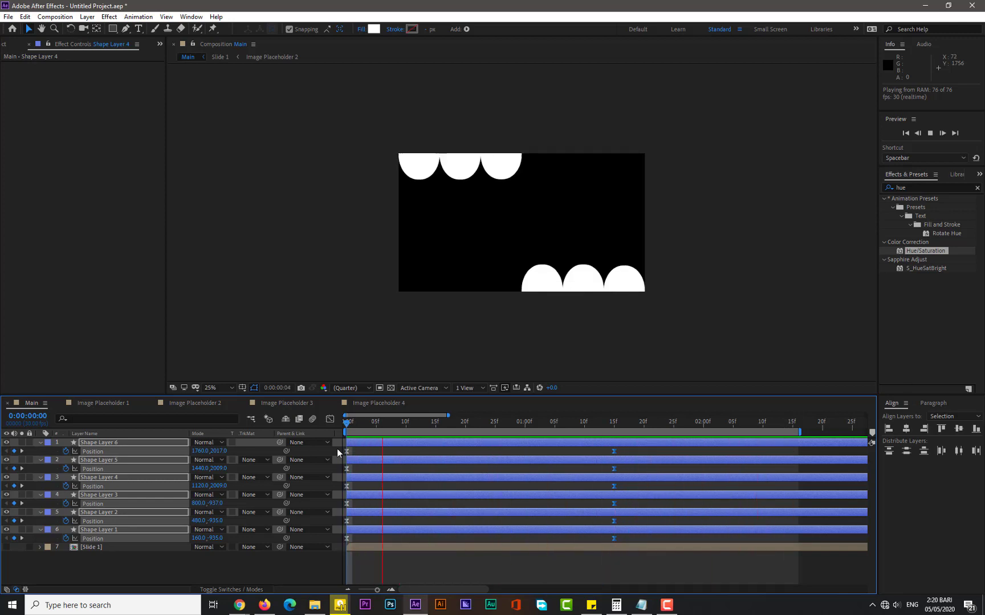
- Add Scale keyframes to all six shape layers at 0:00:01:15
click(369, 424)
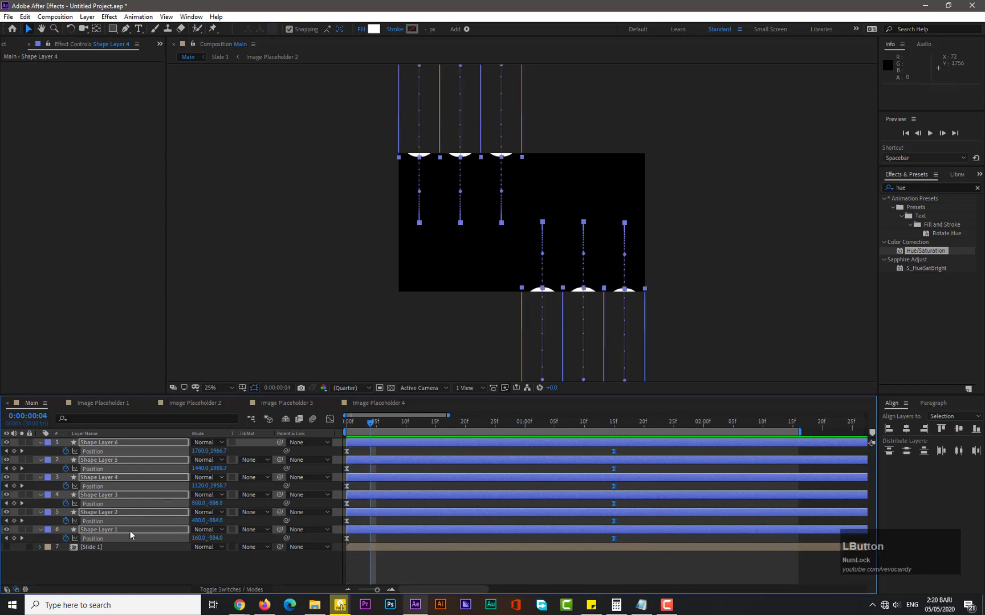
ctrl+click(130, 513)
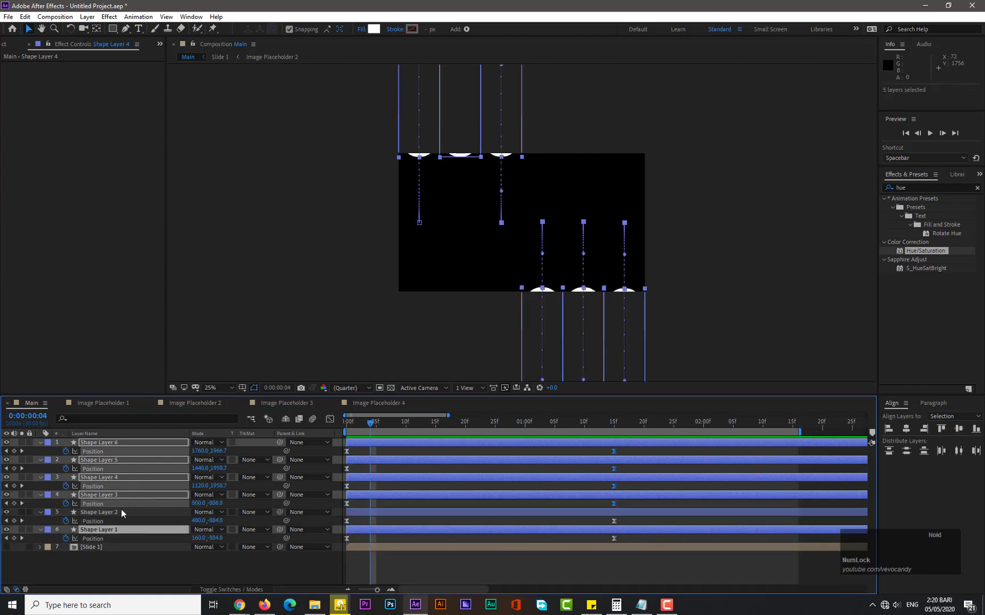
click(120, 512)
ctrl+click(123, 496)
ctrl+click(130, 477)
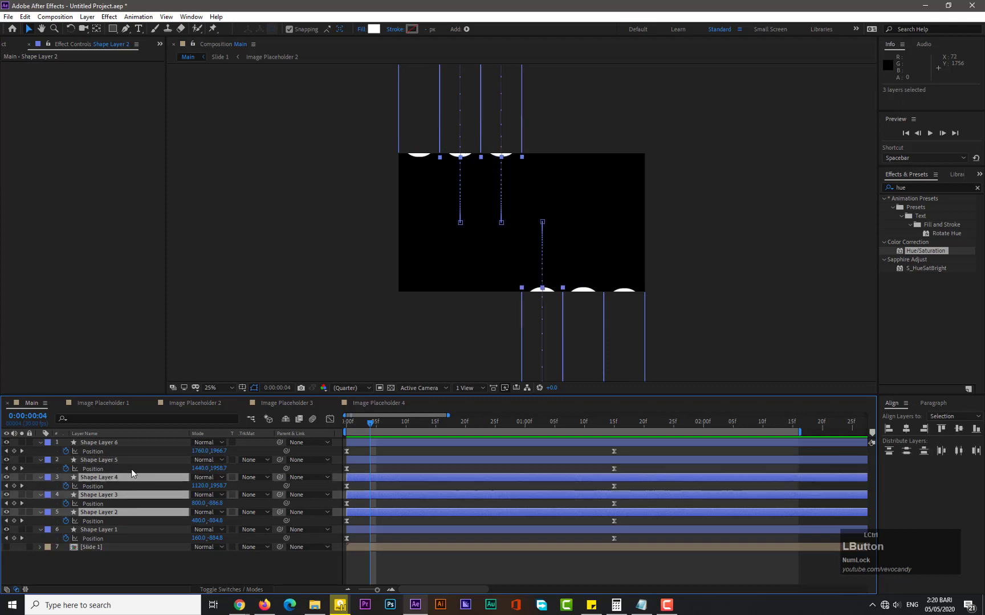
ctrl+click(129, 460)
ctrl+click(135, 444)
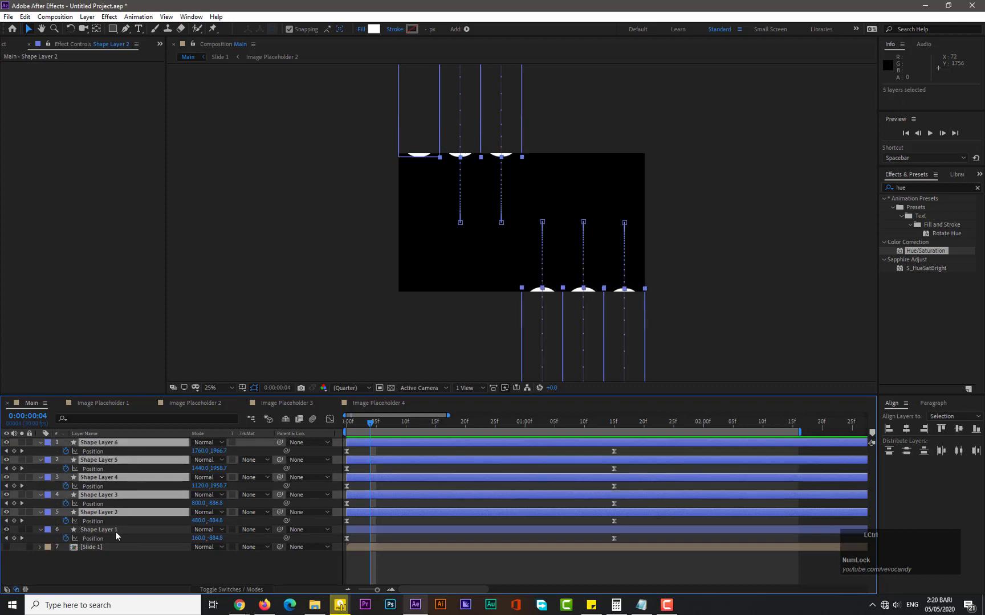
ctrl+click(115, 531)
key(s)
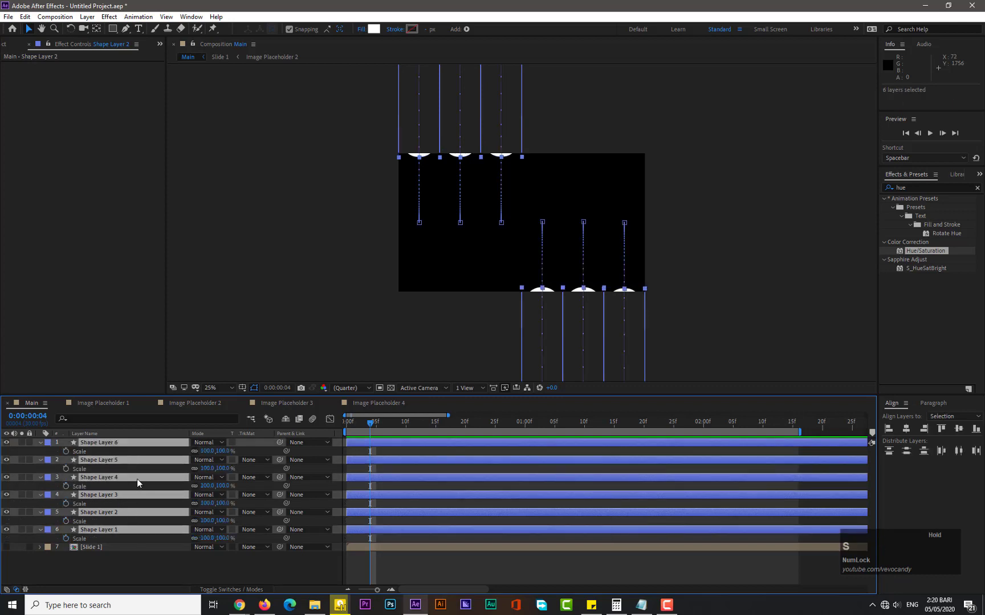
click(613, 423)
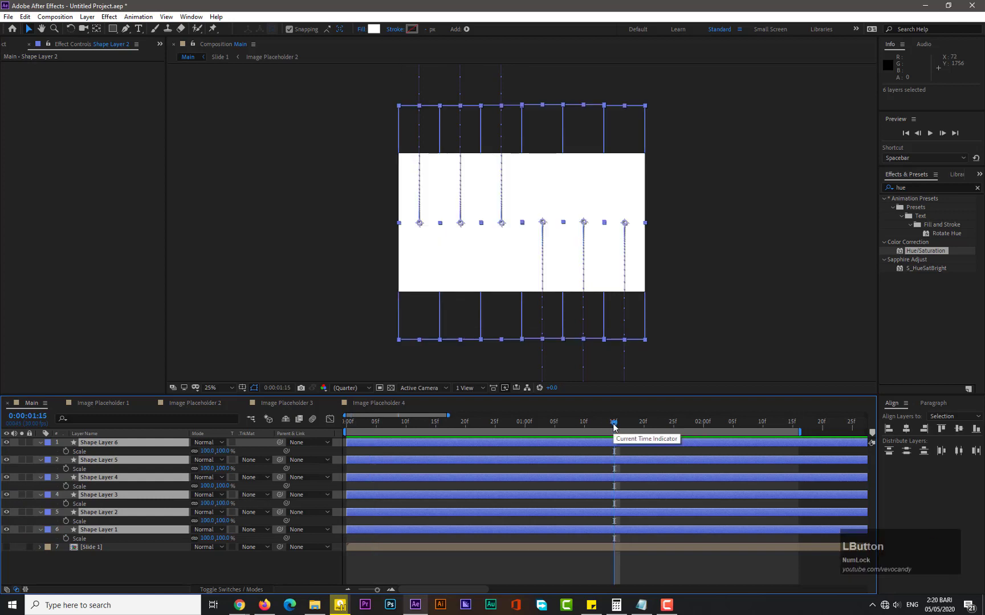
click(66, 539)
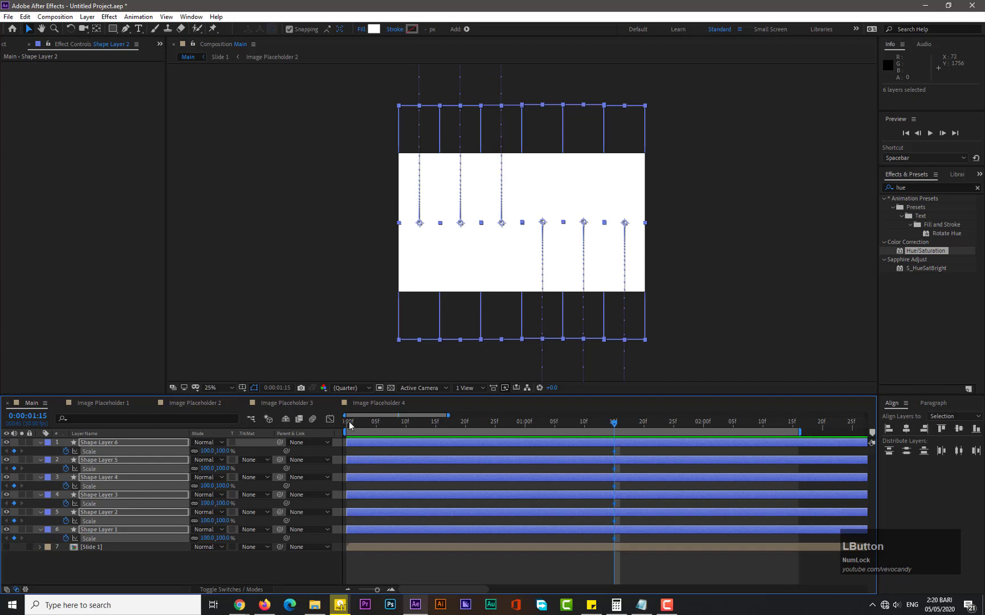
- At 0:00:00:00, unlink the Scale proportions of all six bars and set their horizontal scale to 60%
click(348, 423)
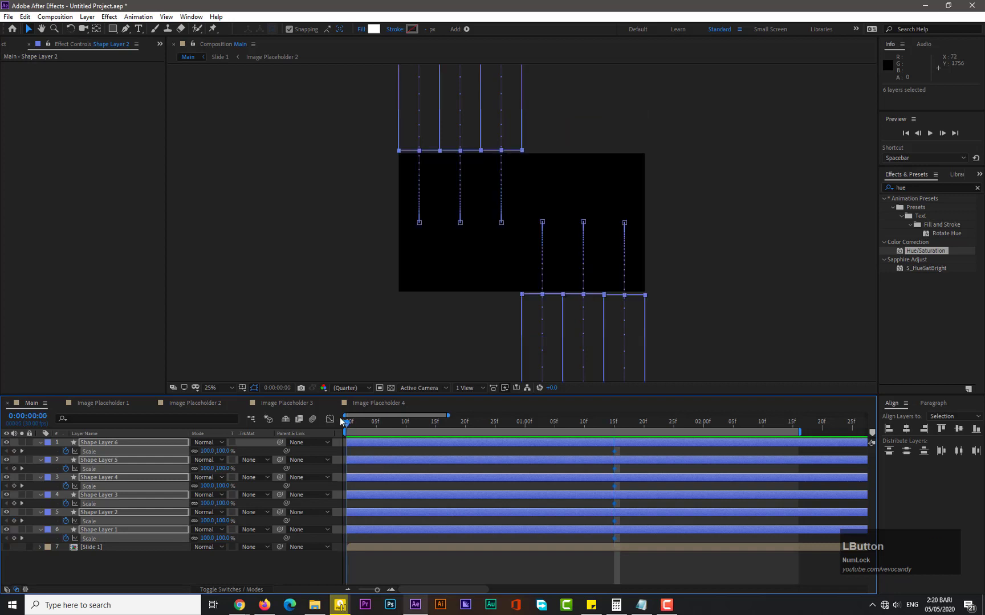
click(195, 520)
click(194, 503)
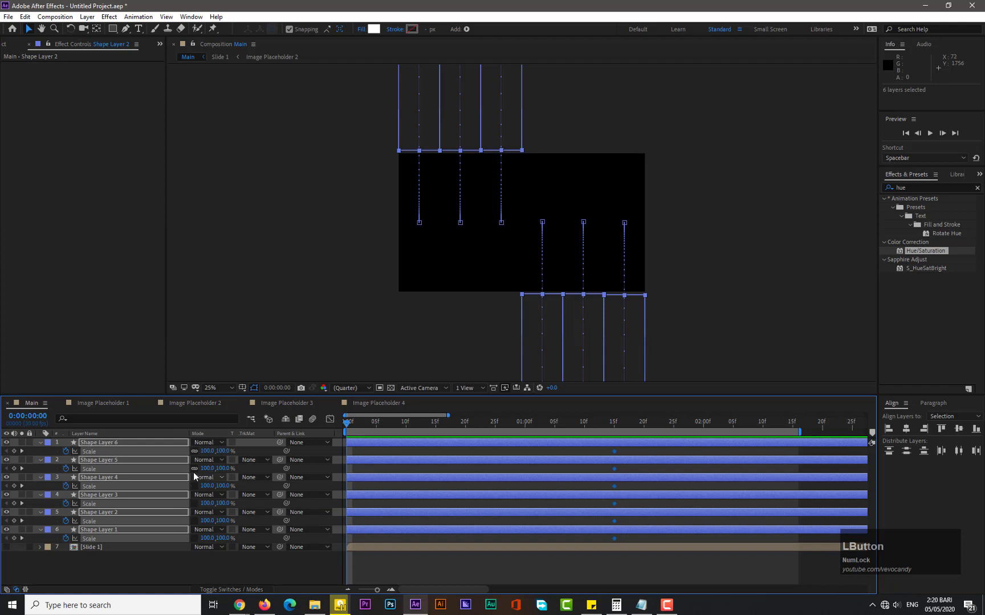
click(195, 450)
click(207, 539)
text(60)
key(Return)
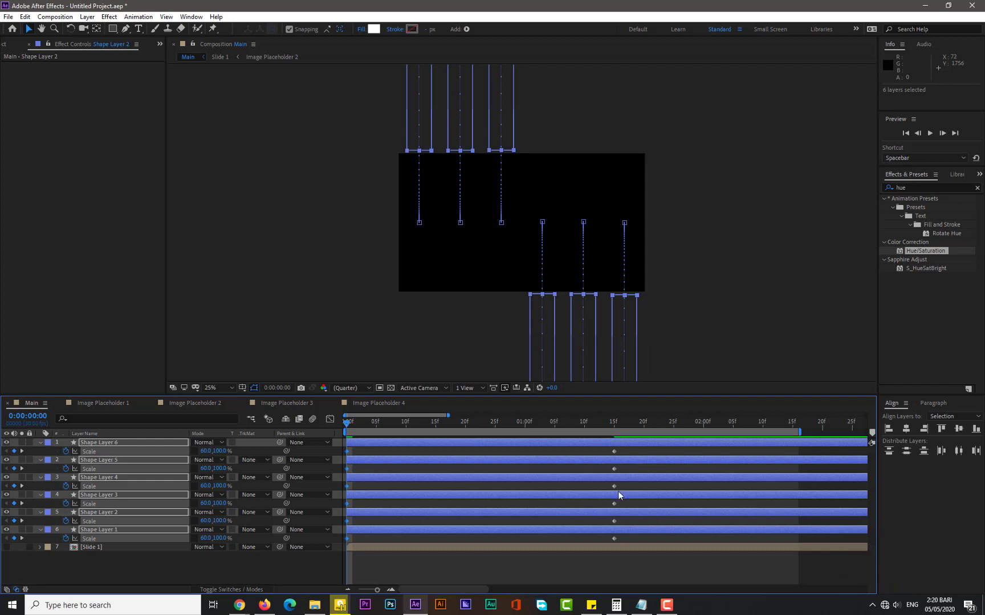
- Apply Easy Ease to all Scale keyframes of the six bars and preview the animation
drag(627, 452, 345, 544)
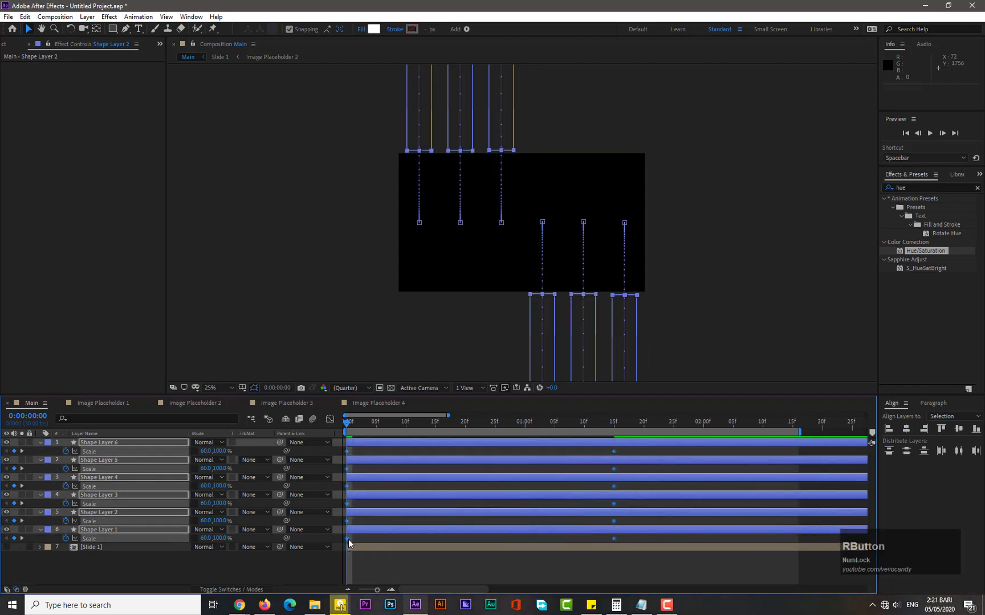
right_click(346, 540)
mouse_move(368, 535)
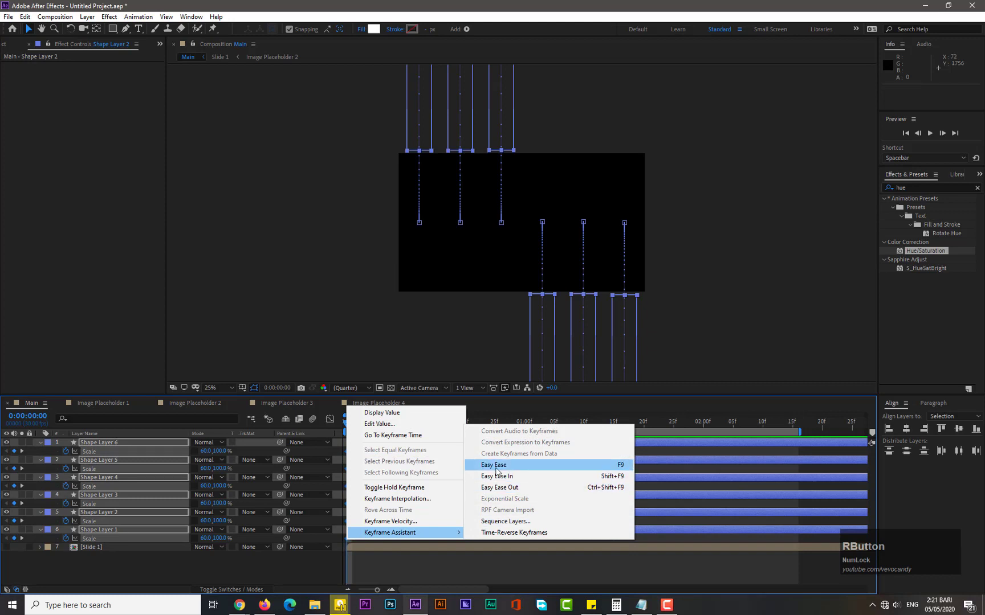
click(497, 467)
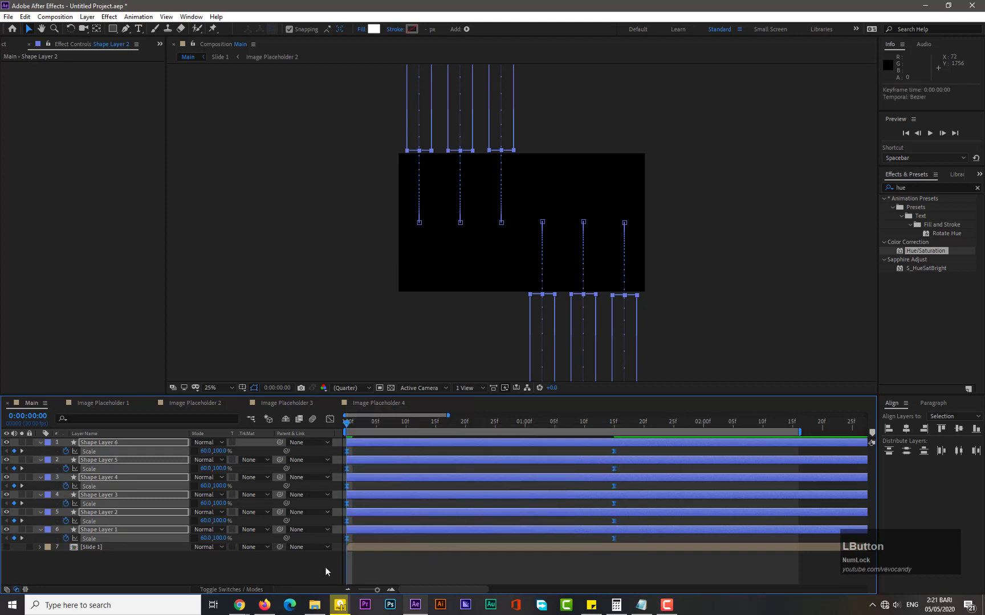
key(KP_0)
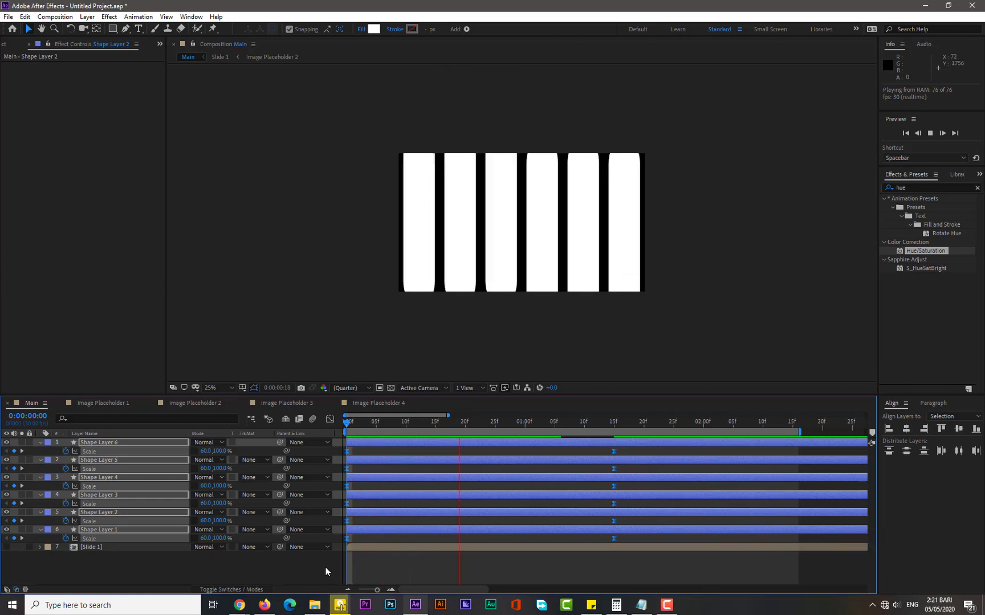
key(space)
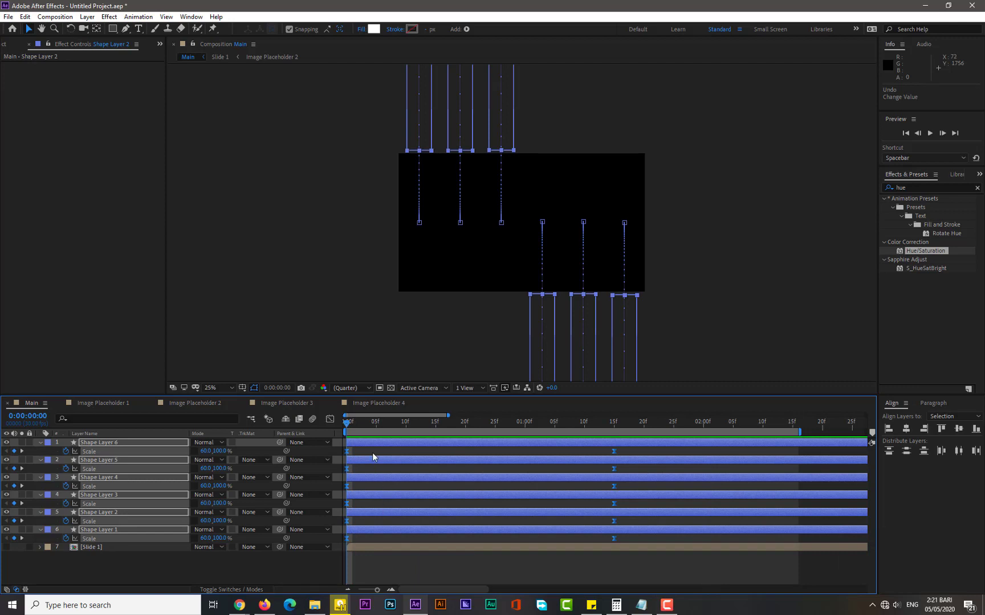
- Set the horizontal scale of all six bars' first Scale keyframes to 70%
drag(358, 447, 343, 548)
click(206, 538)
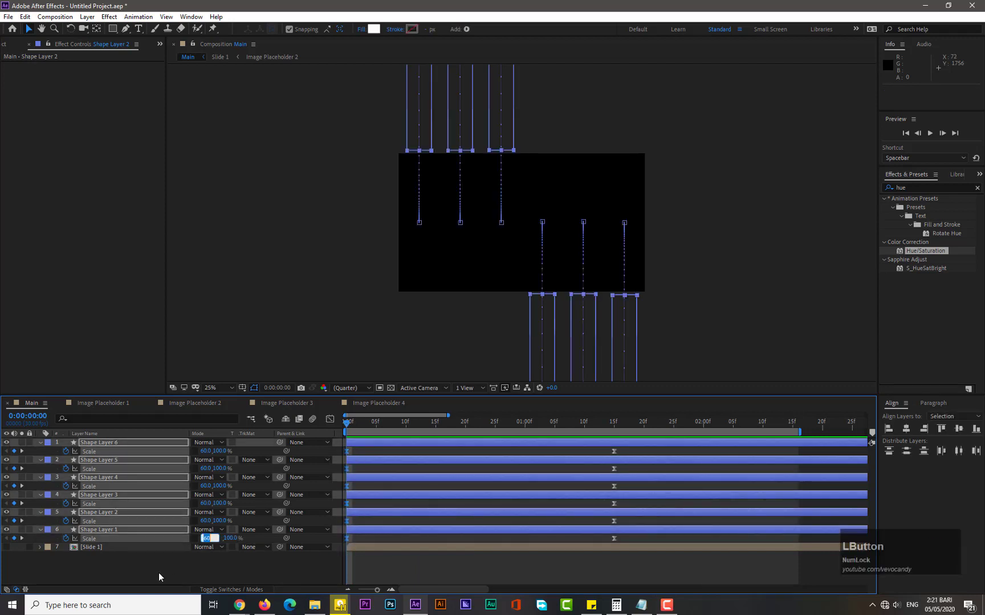
text(70)
key(KP_Enter)
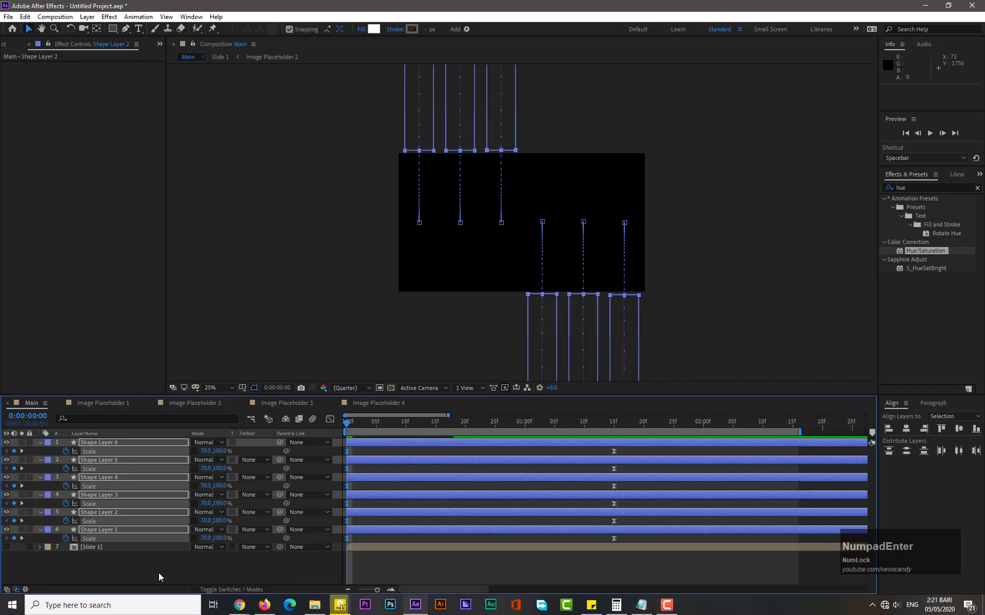
- Preview the bars, set the horizontal scale of all six bars' first Scale keyframes to 80%, and replay the animation
key(KP_0)
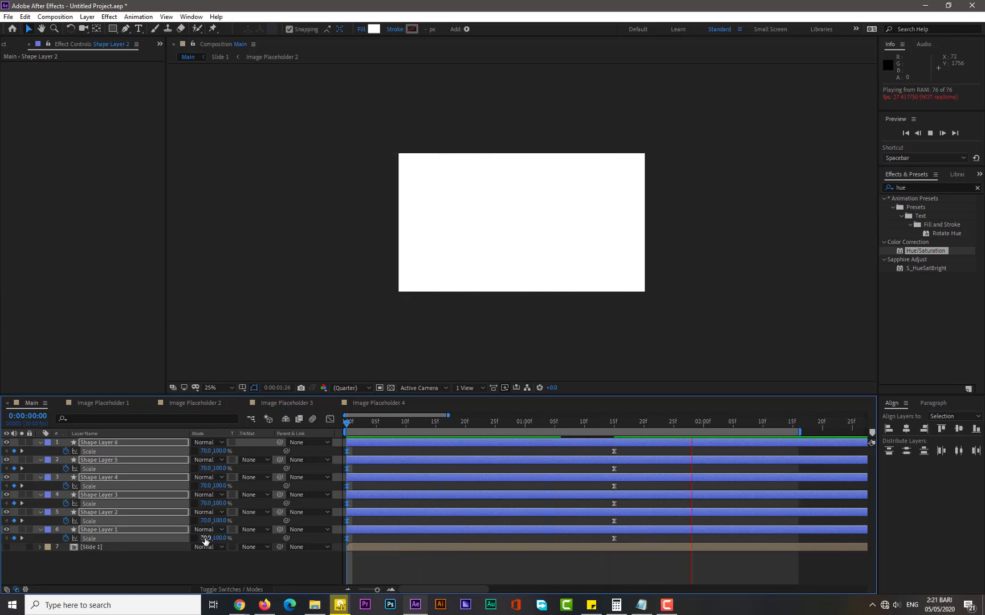
click(206, 538)
text(80)
key(KP_Enter)
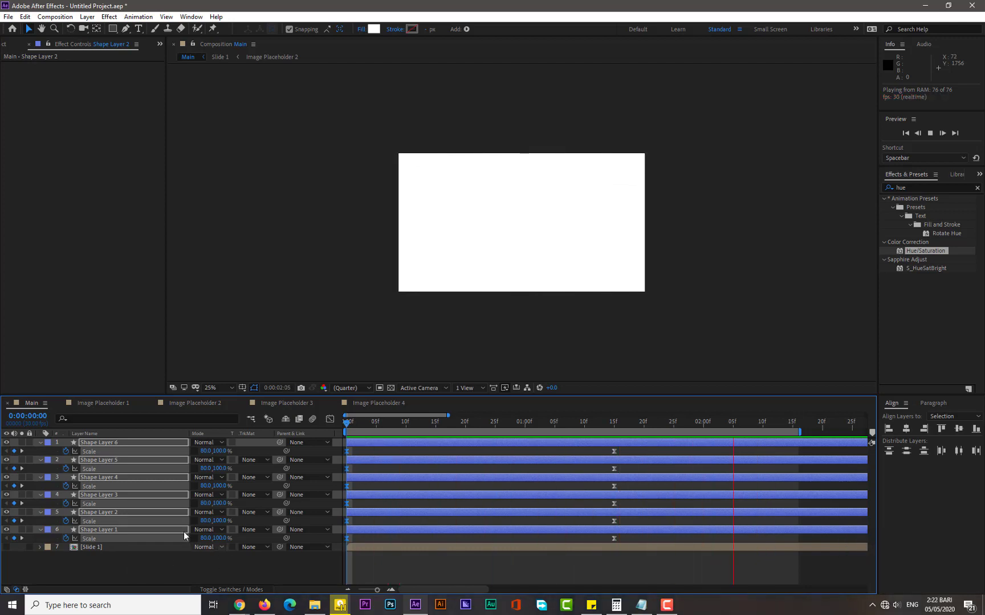
- Collapse the layer properties and pre-compose all six shape layers into a new composition named "Verticle Lines"
click(39, 441)
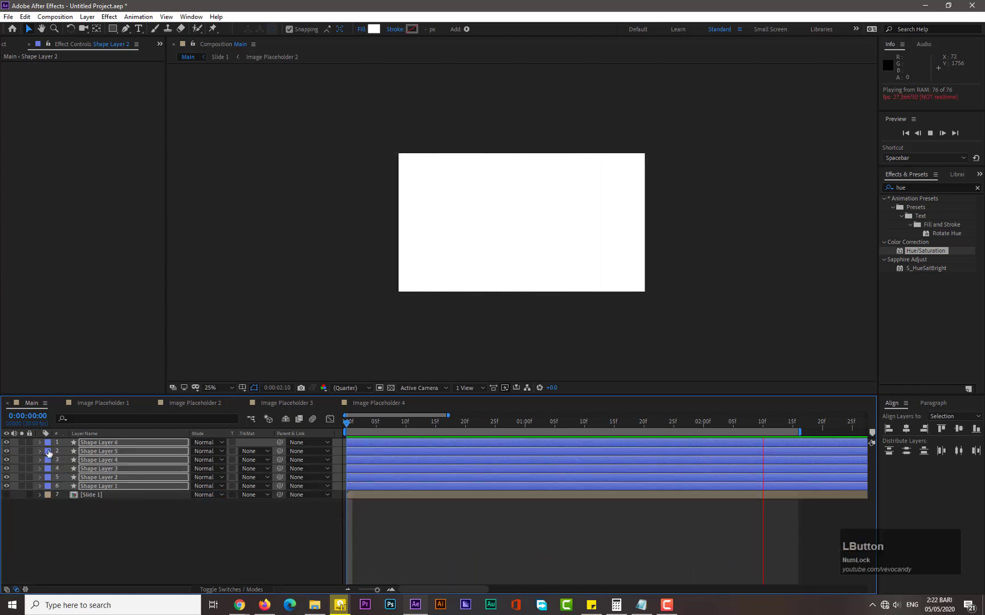
click(121, 509)
click(112, 486)
ctrl+click(113, 477)
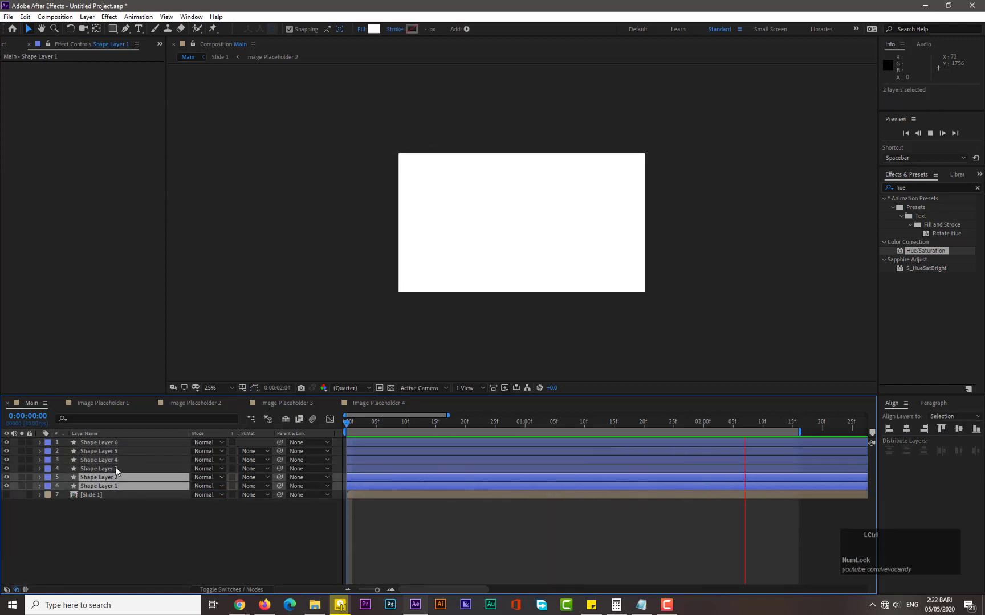
ctrl+click(115, 469)
ctrl+click(118, 460)
ctrl+click(119, 450)
ctrl+click(119, 443)
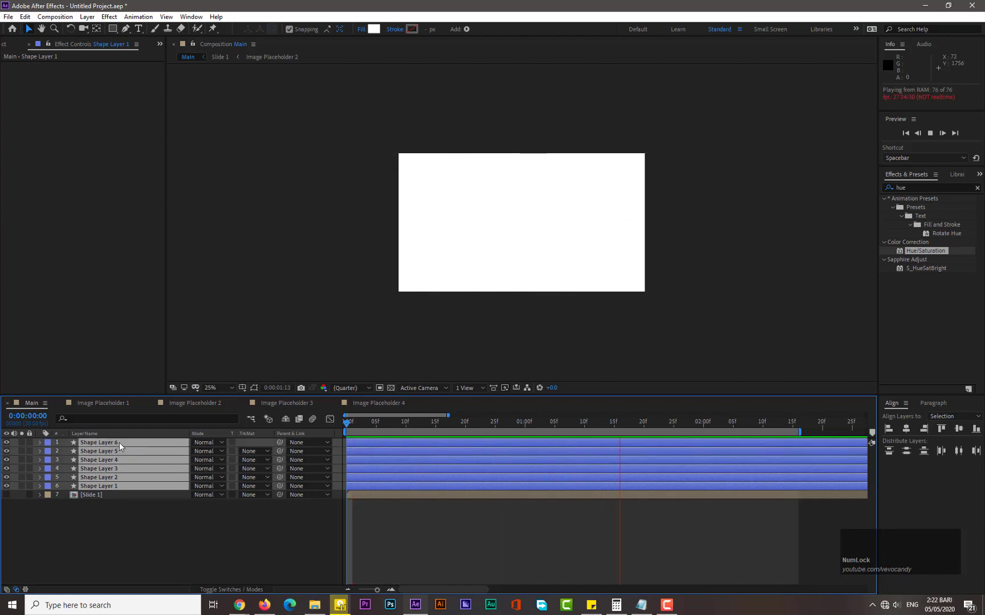
right_click(119, 443)
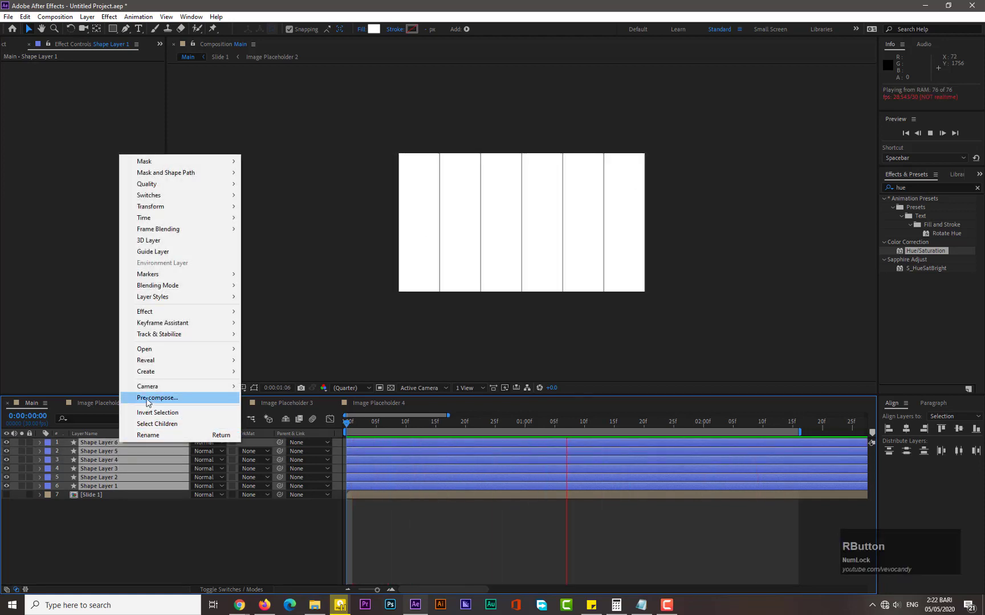
click(171, 398)
text(Ve)
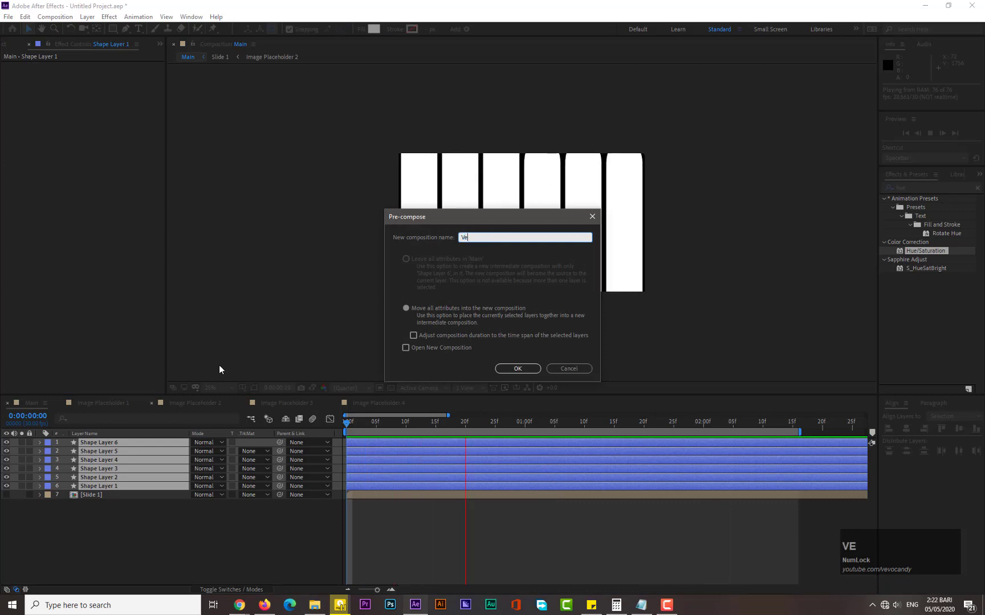
text(rticle )
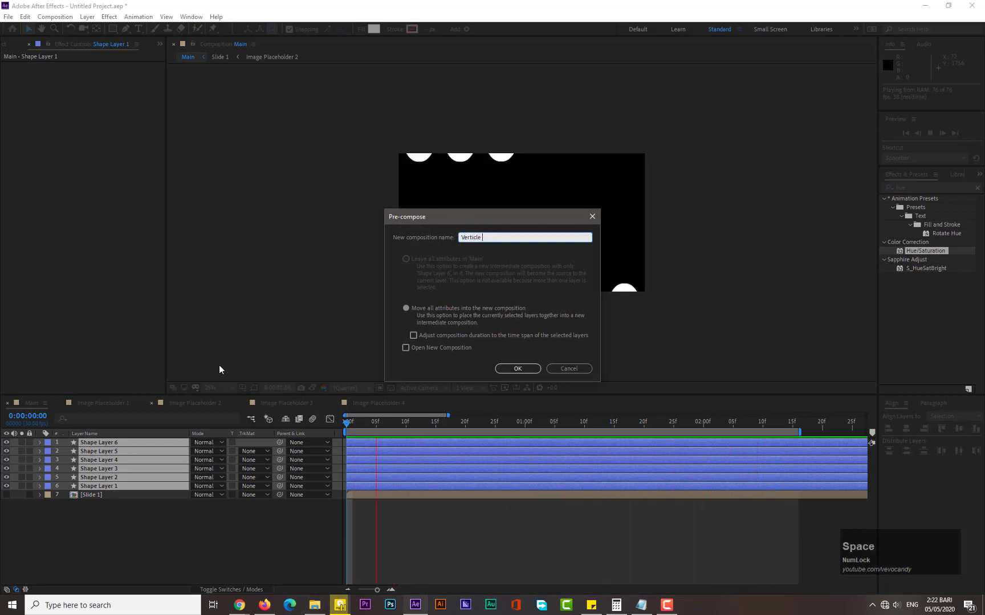
text(Lines)
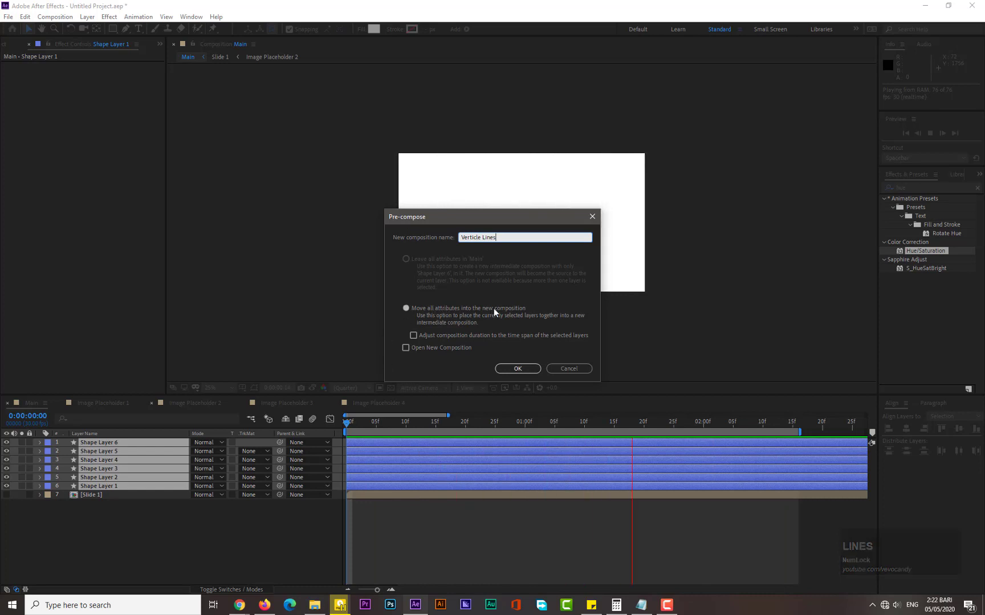
click(518, 367)
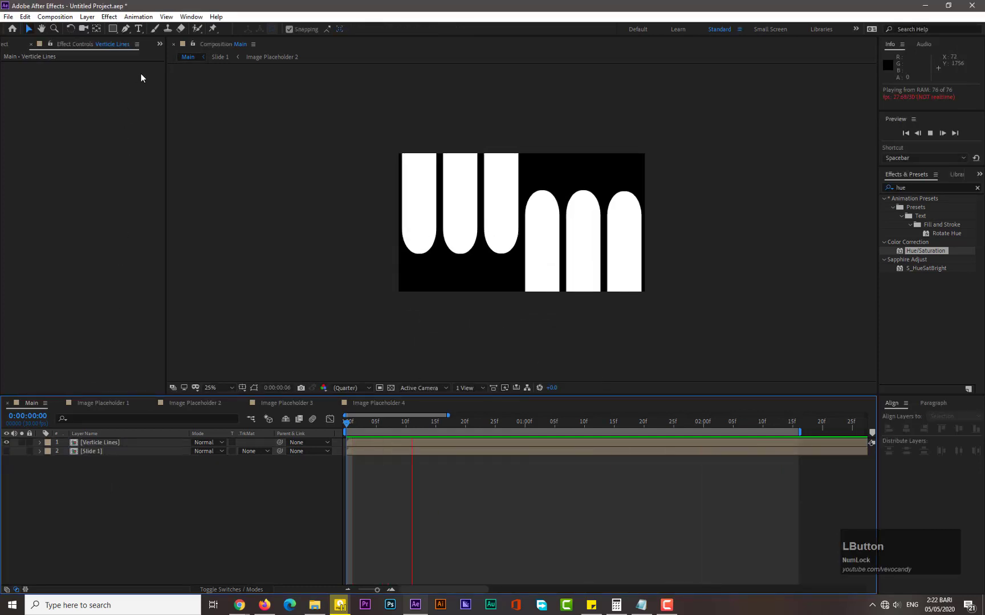
- Add the Image Placeholder 3 composition to Main, between the Verticle Lines and Slide 1 layers
click(159, 44)
click(169, 54)
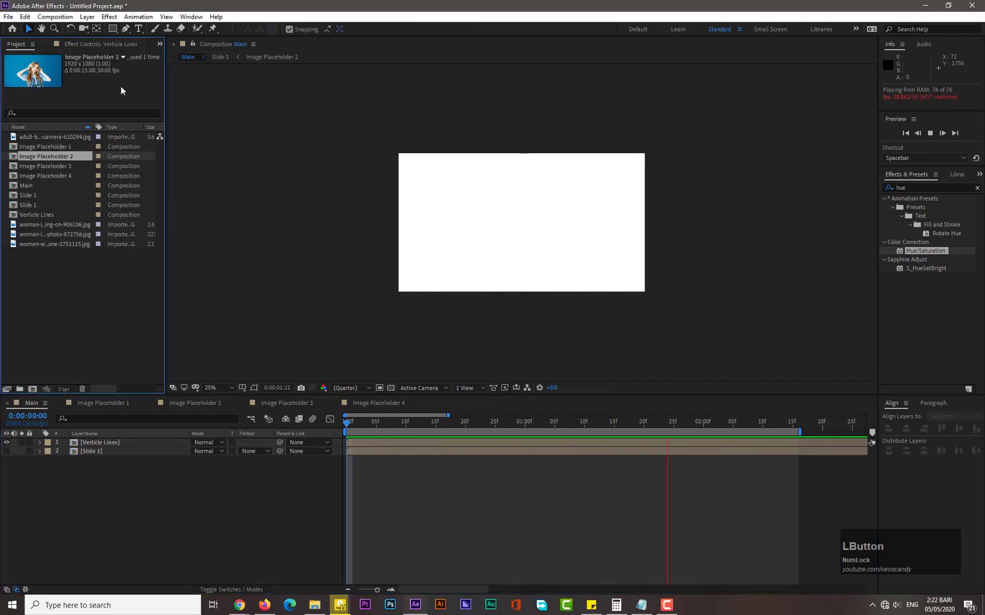
click(390, 422)
click(49, 167)
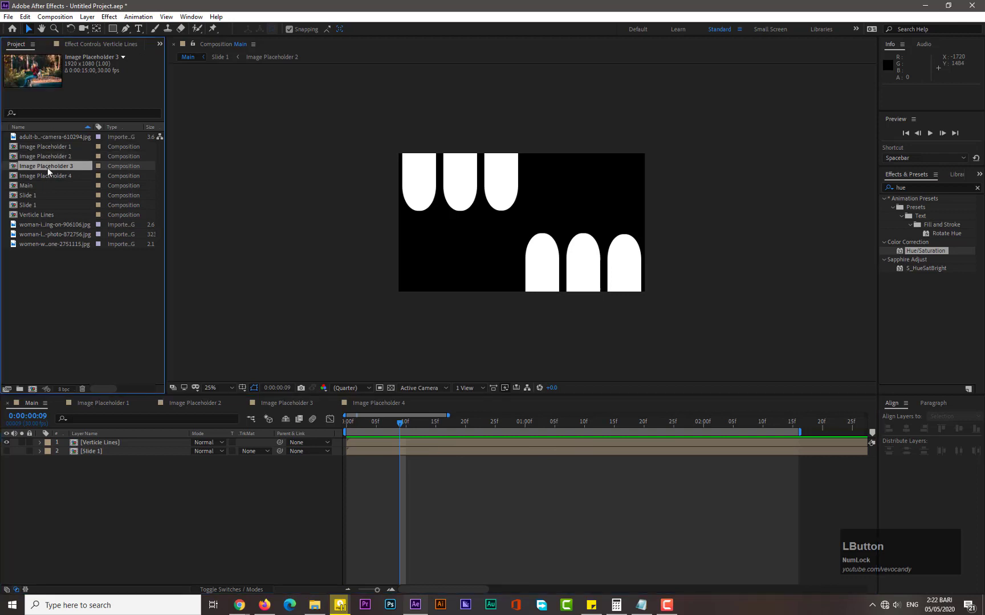
click(56, 176)
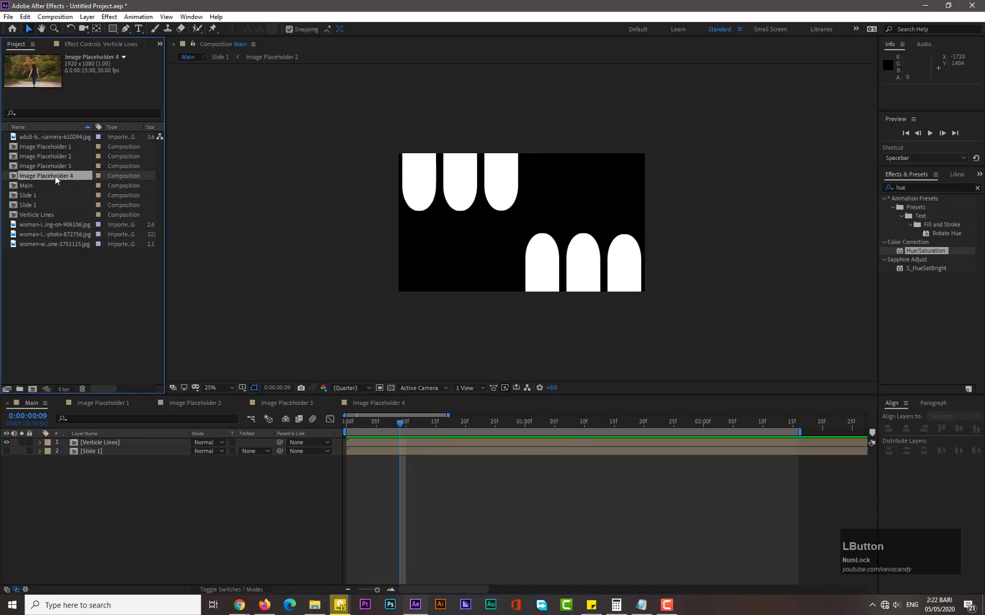
drag(55, 166, 99, 504)
drag(101, 464, 111, 450)
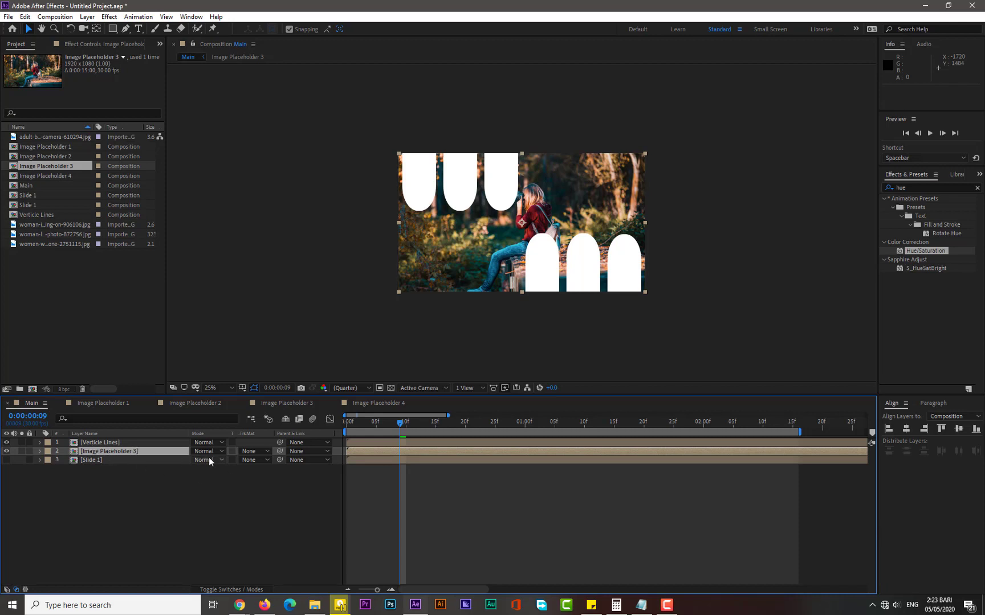
- Set the Image Placeholder 3 layer's track matte to Alpha Matte "Verticle Lines" and preview the reveal
click(250, 451)
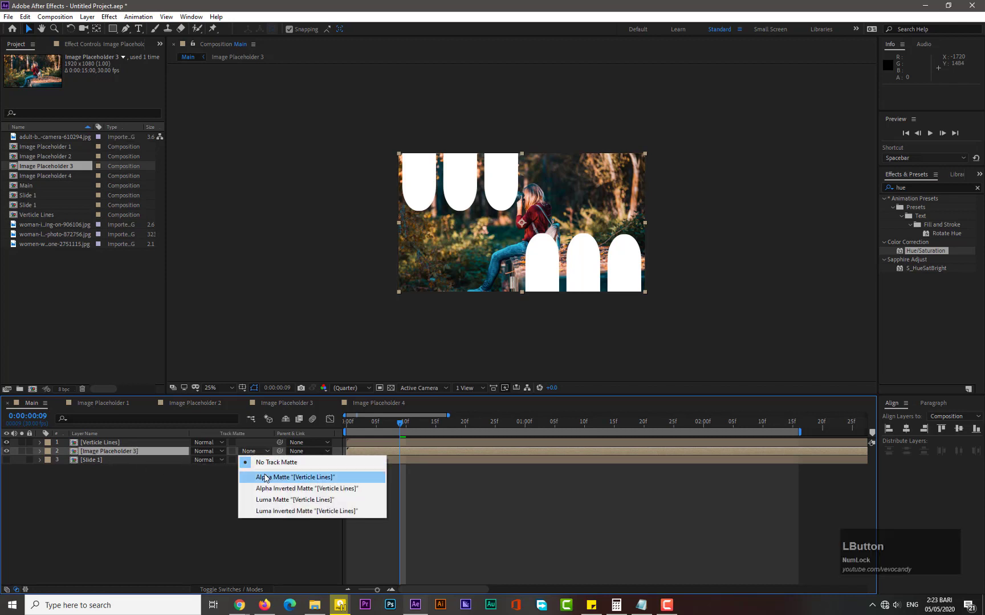
click(265, 477)
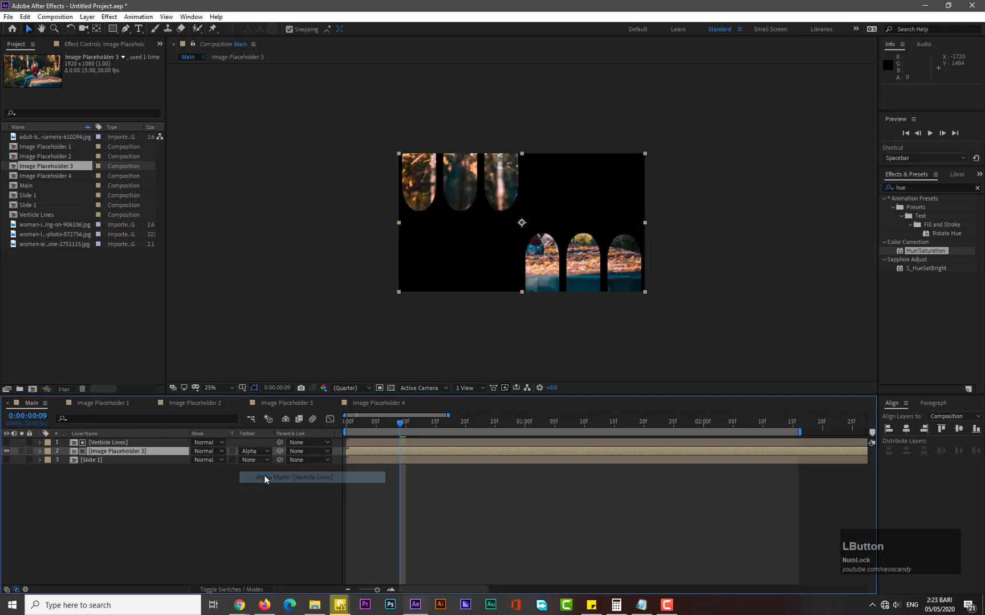
key(KP_0)
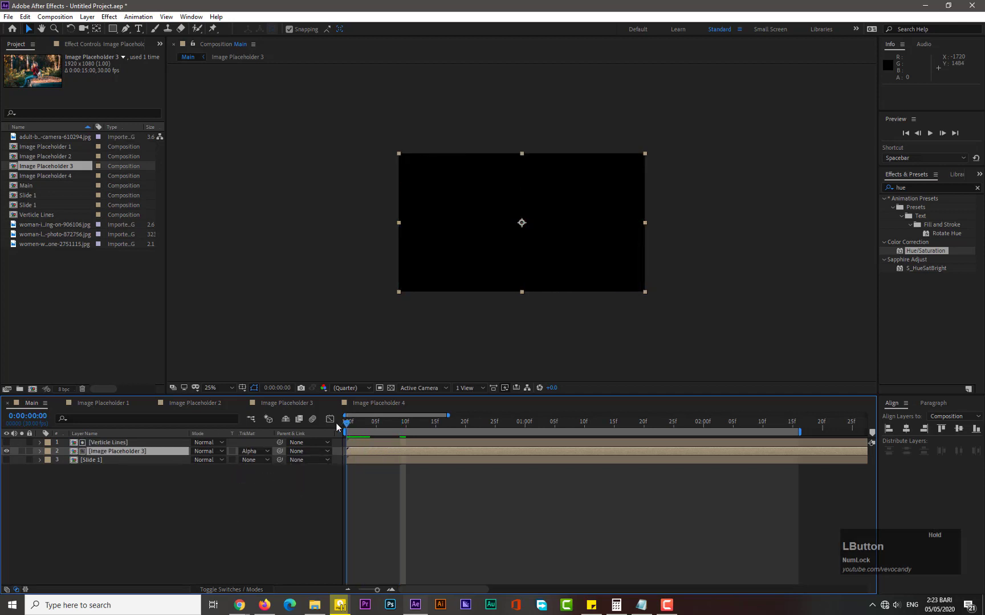
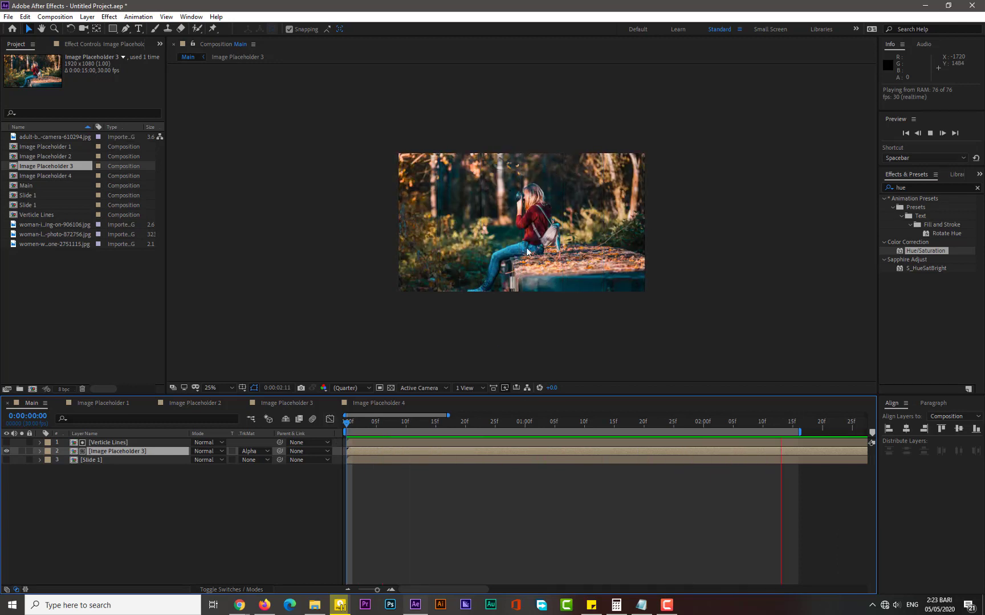
- Inside the Verticle Lines composition, shift Shape Layers 2 and 5 to start at 0:00:00:05
double_click(125, 443)
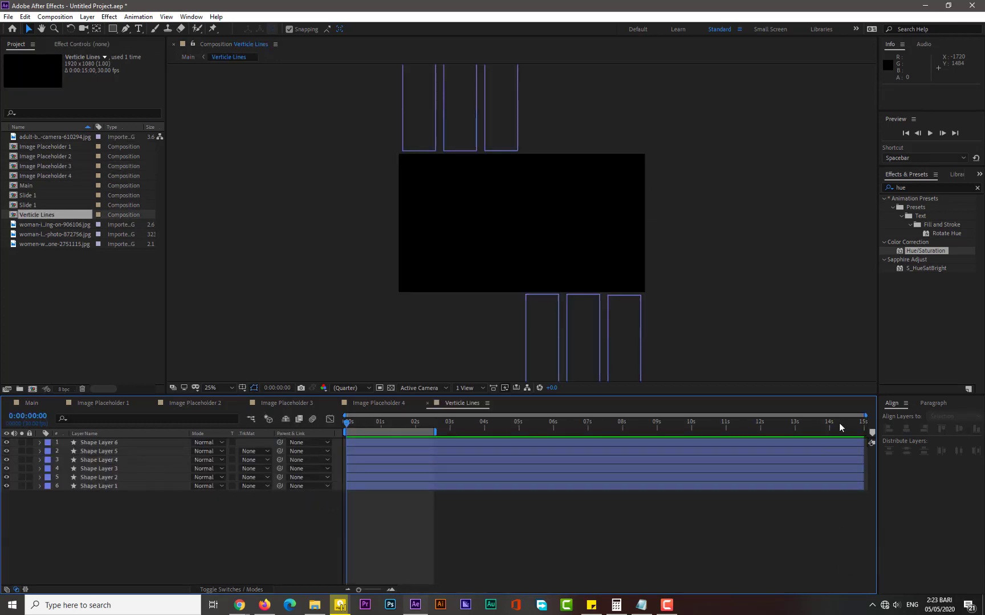
drag(870, 419, 420, 426)
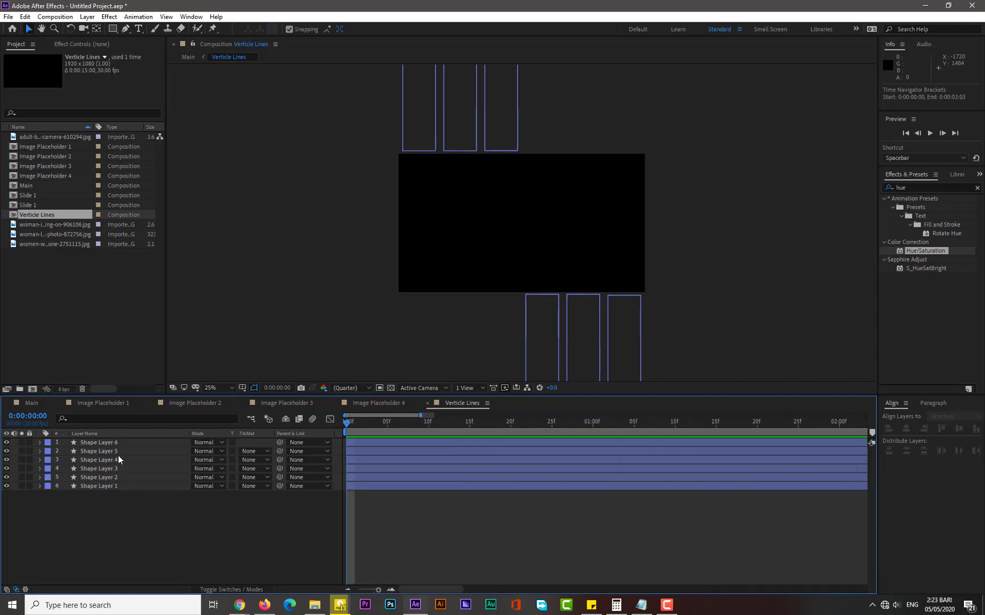
click(120, 452)
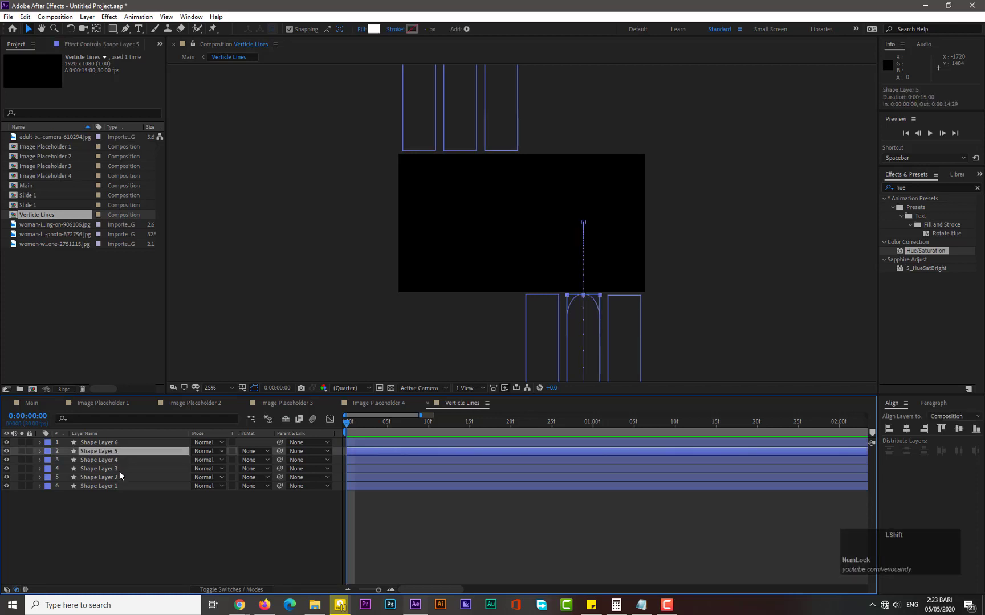
shift+click(120, 477)
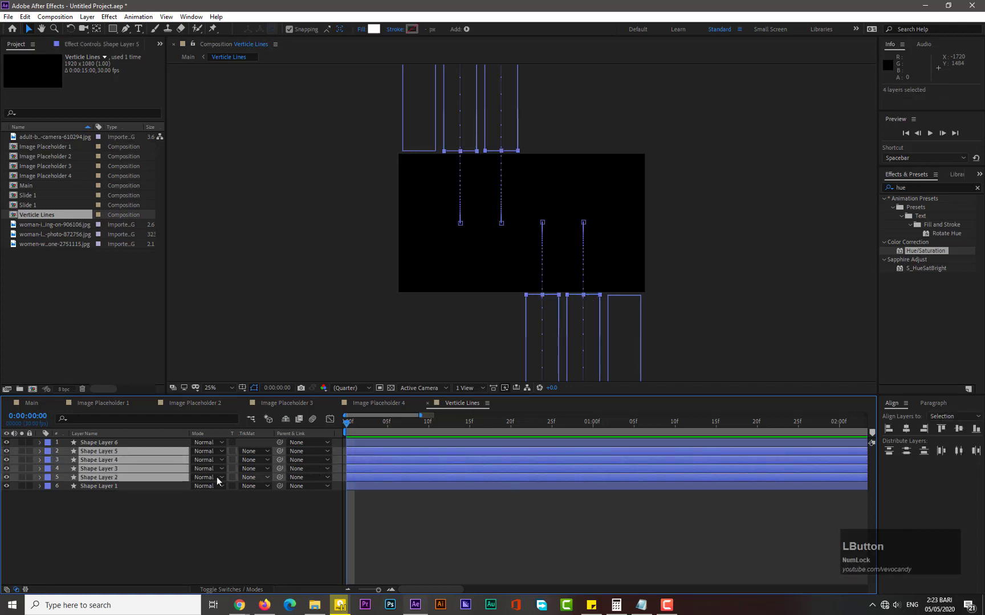
click(130, 494)
click(127, 478)
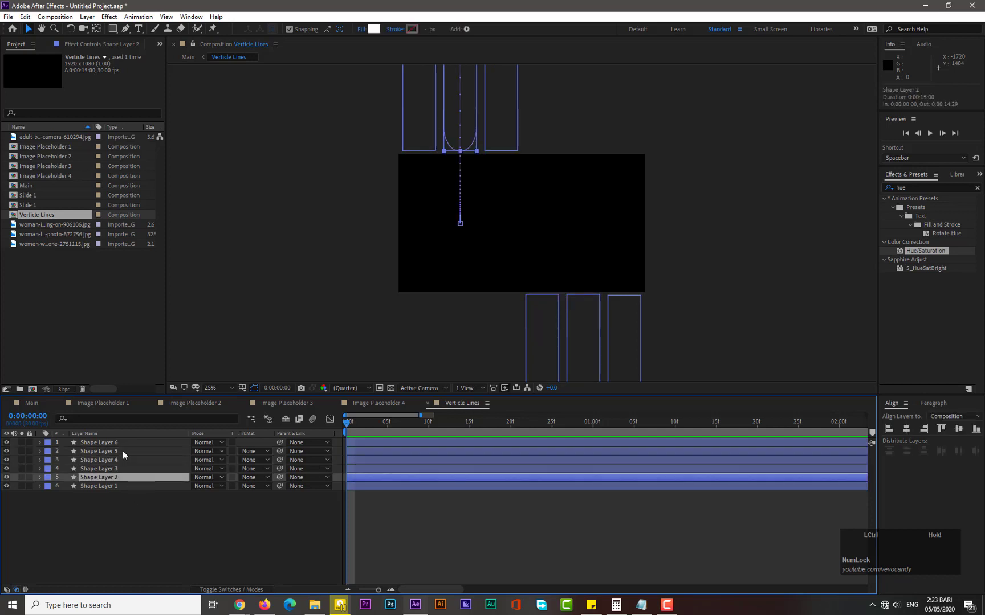
ctrl+click(122, 451)
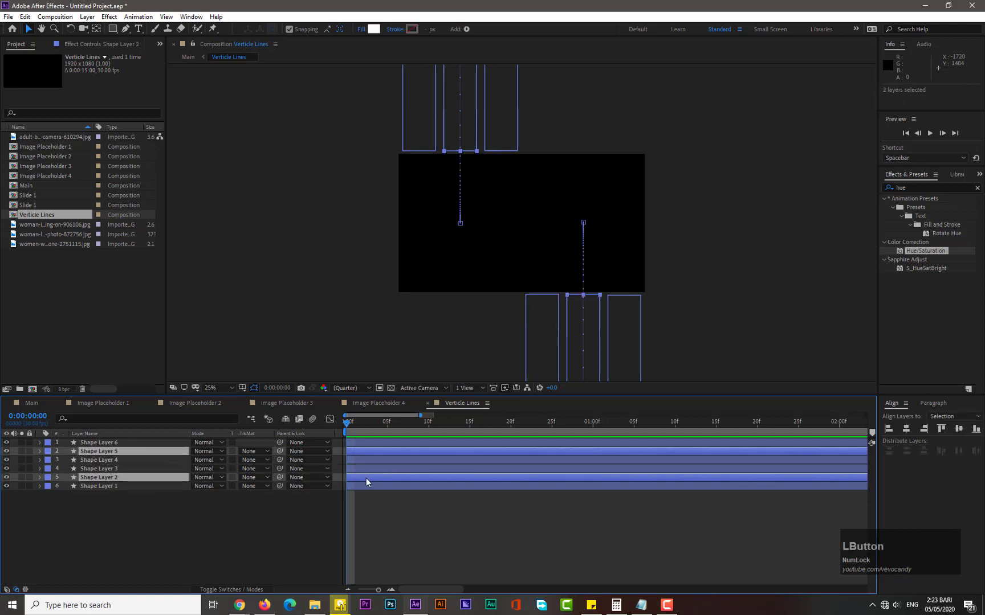
drag(367, 477, 403, 477)
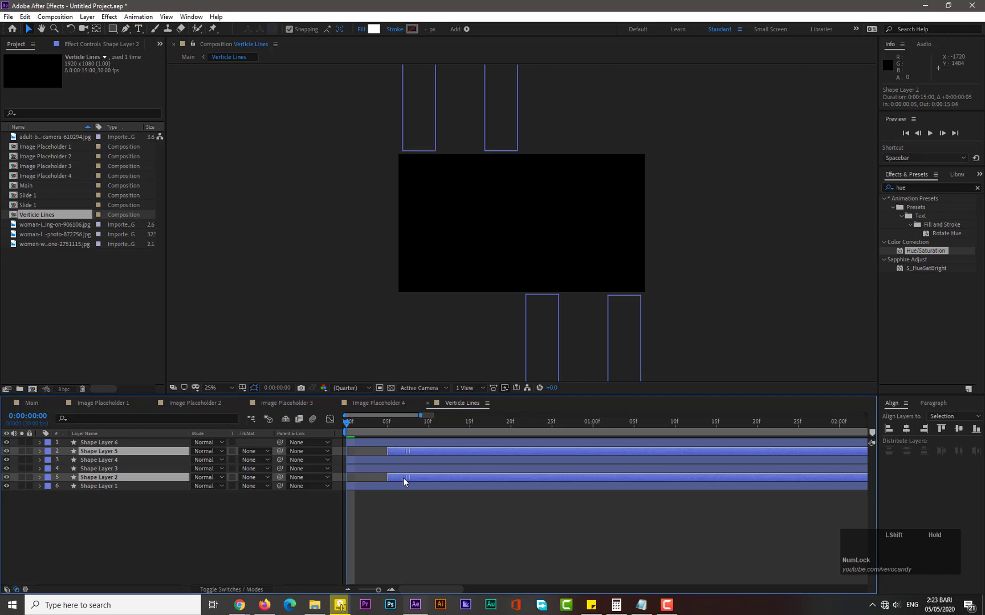
click(386, 423)
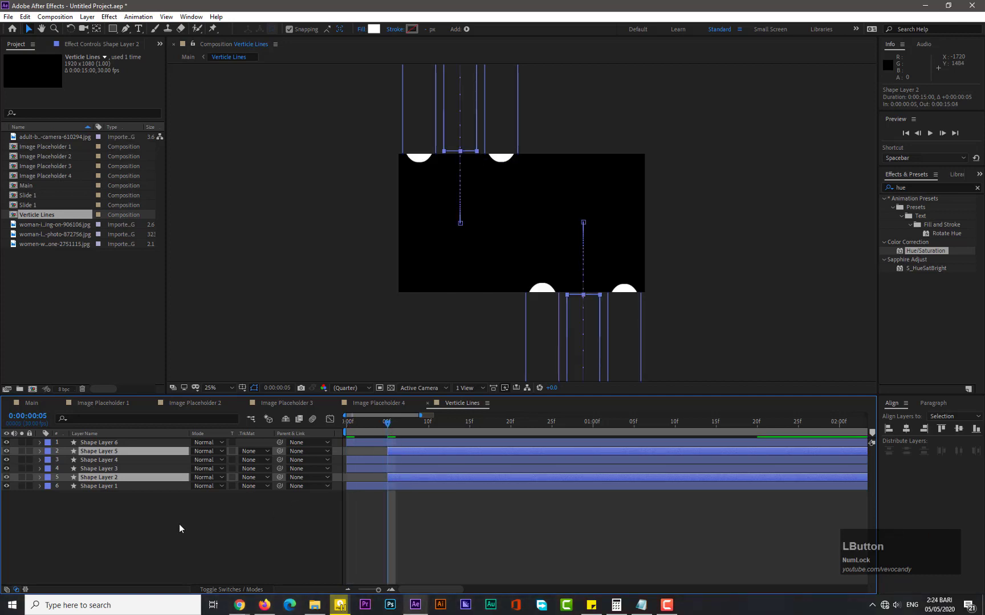
- Shift Shape Layers 1 and 6 to start at 0:00:00:10 and return the playhead to the start
click(154, 515)
click(113, 487)
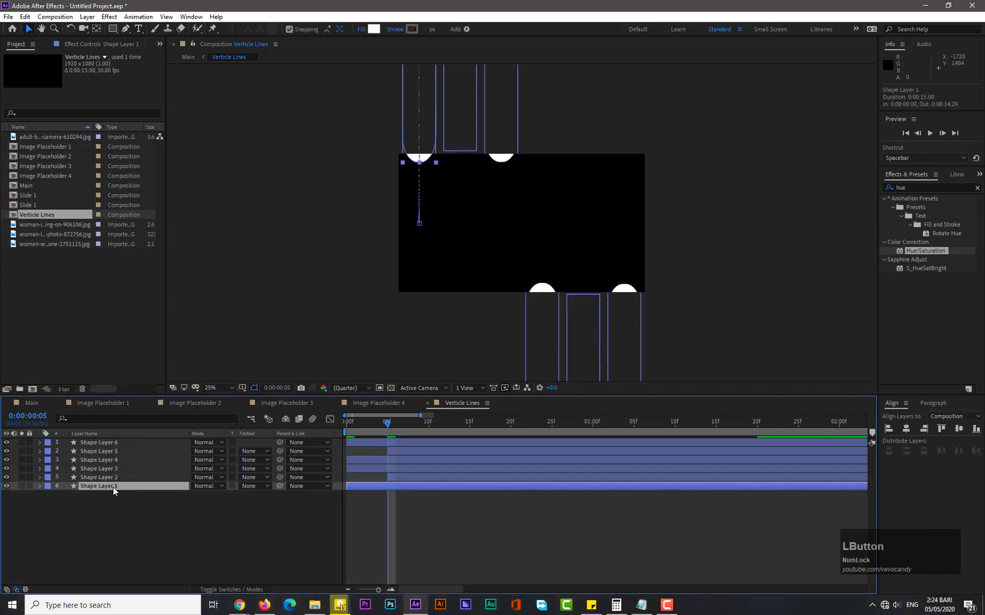
ctrl+click(115, 443)
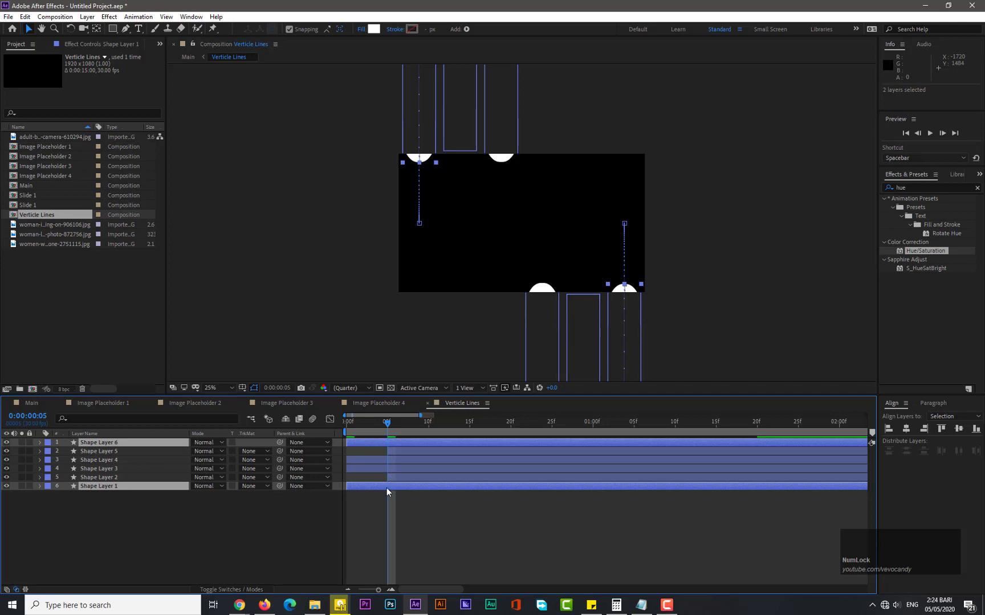
drag(387, 487, 470, 482)
click(428, 423)
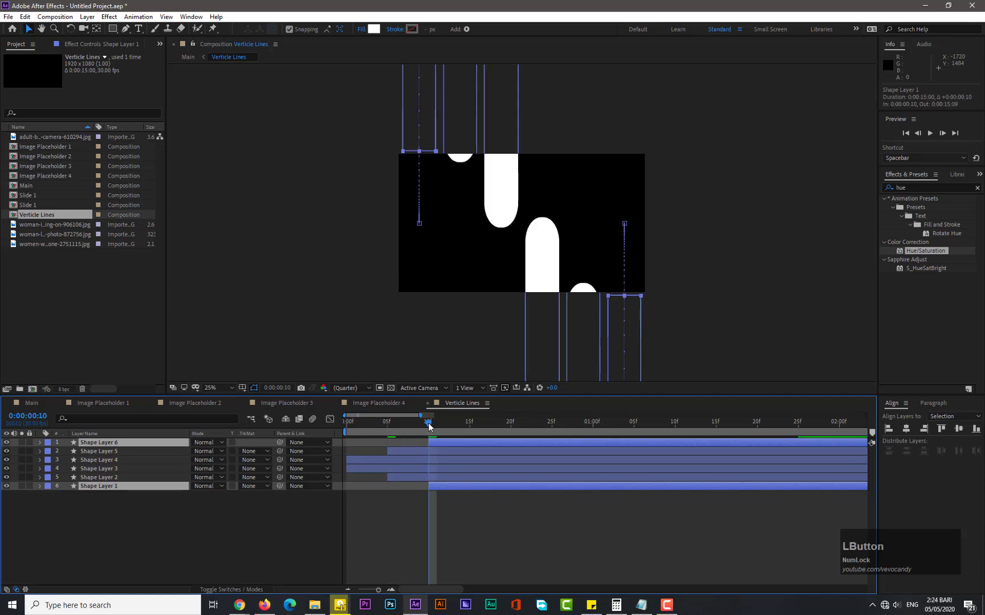
drag(352, 427, 330, 421)
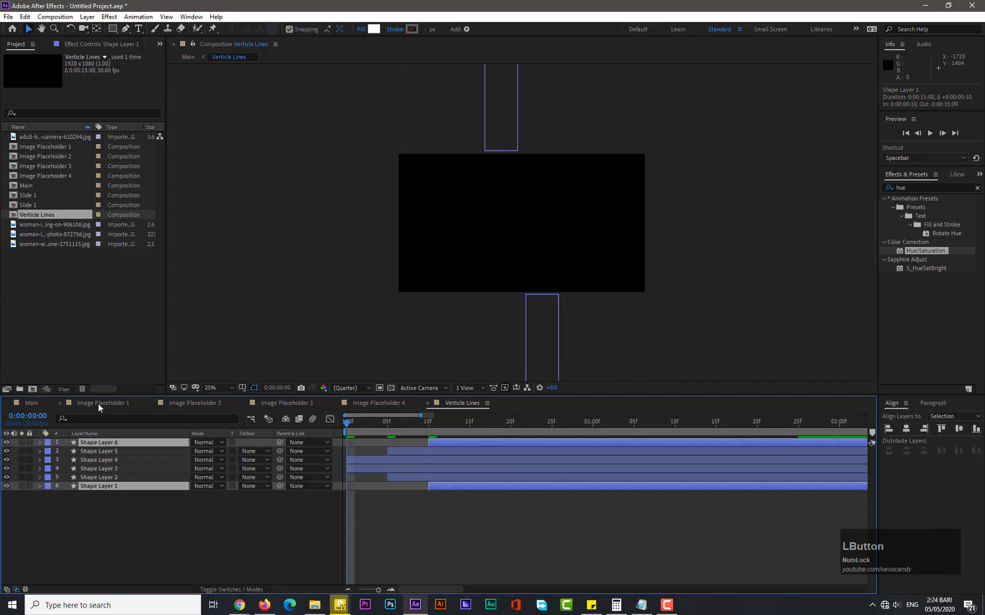
- Return to the Main composition and preview the staggered bar reveal, enlarging the view to 50%
click(32, 403)
key(KP_0)
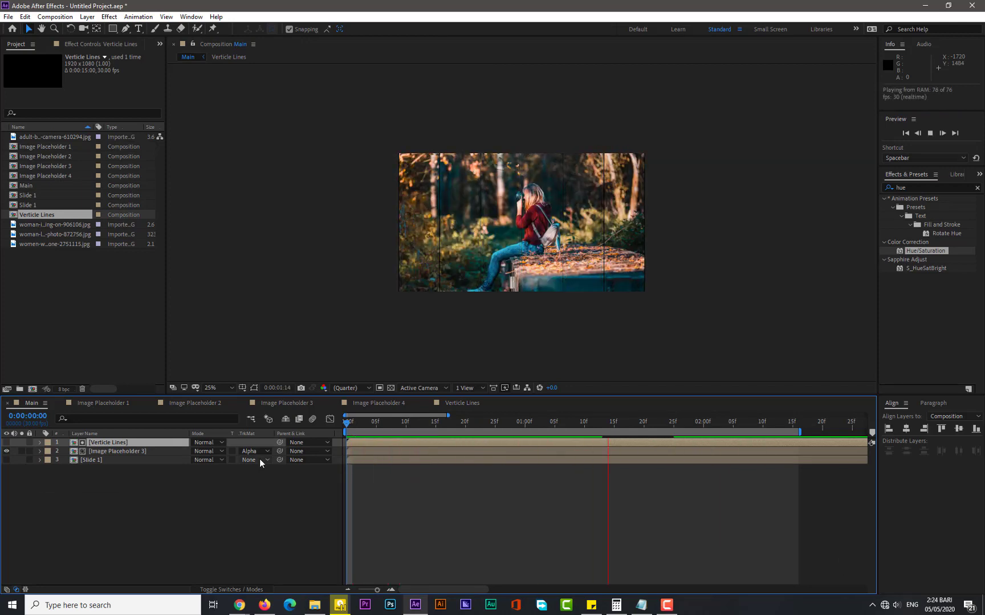
scroll(606, 296, up, 1)
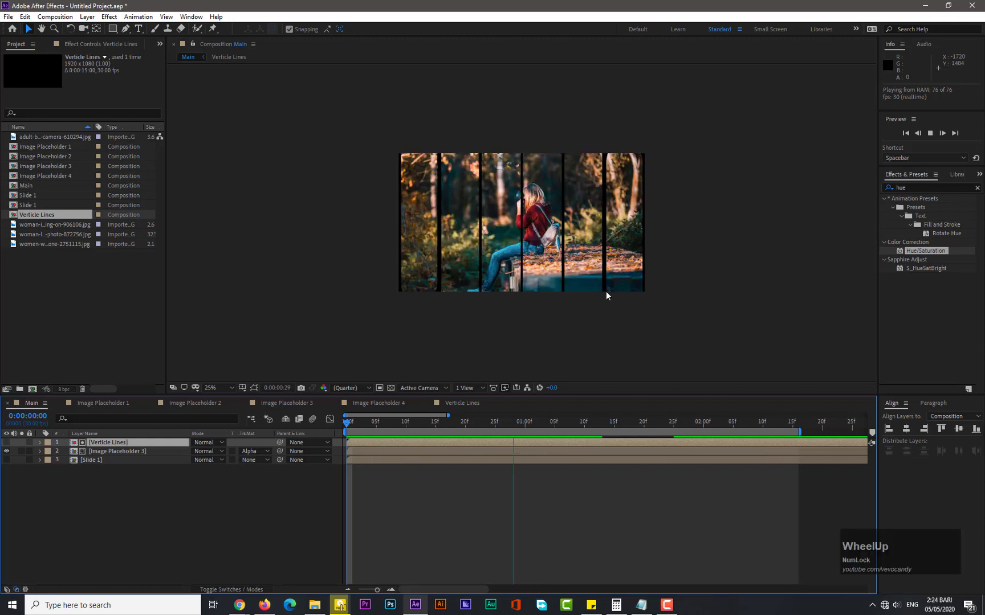
click(617, 323)
scroll(625, 321, up, 1)
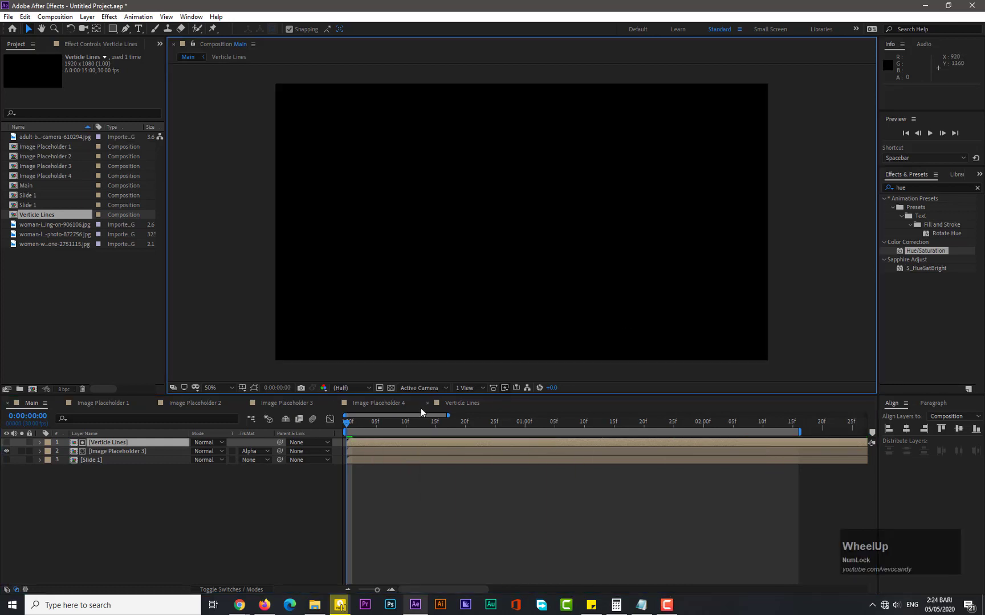
key(KP_0)
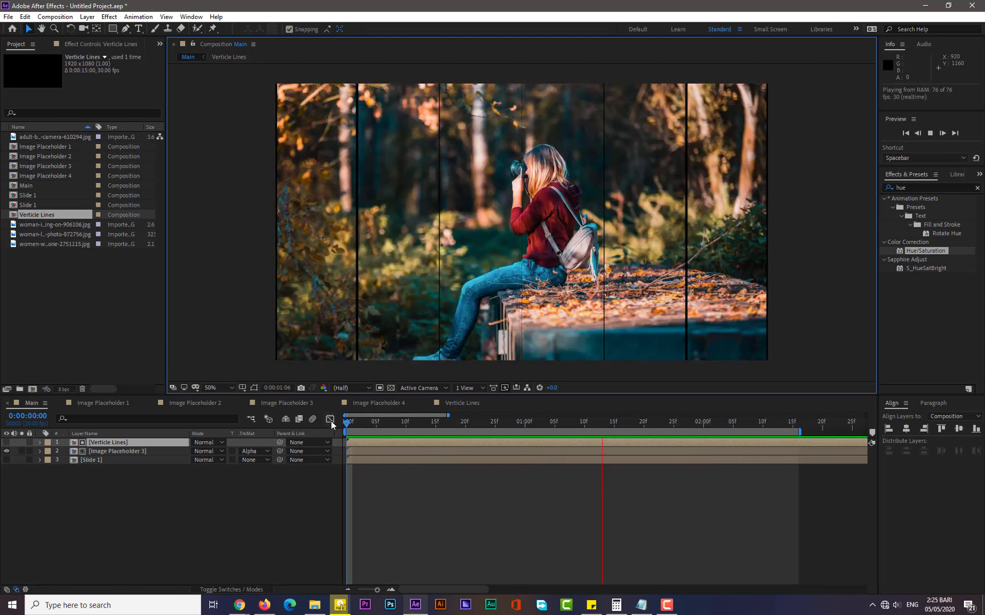
- Duplicate the Verticle Lines and Image Placeholder 3 layer pair and shift the upper copies to start at 0:00:00:10
click(353, 422)
click(105, 451)
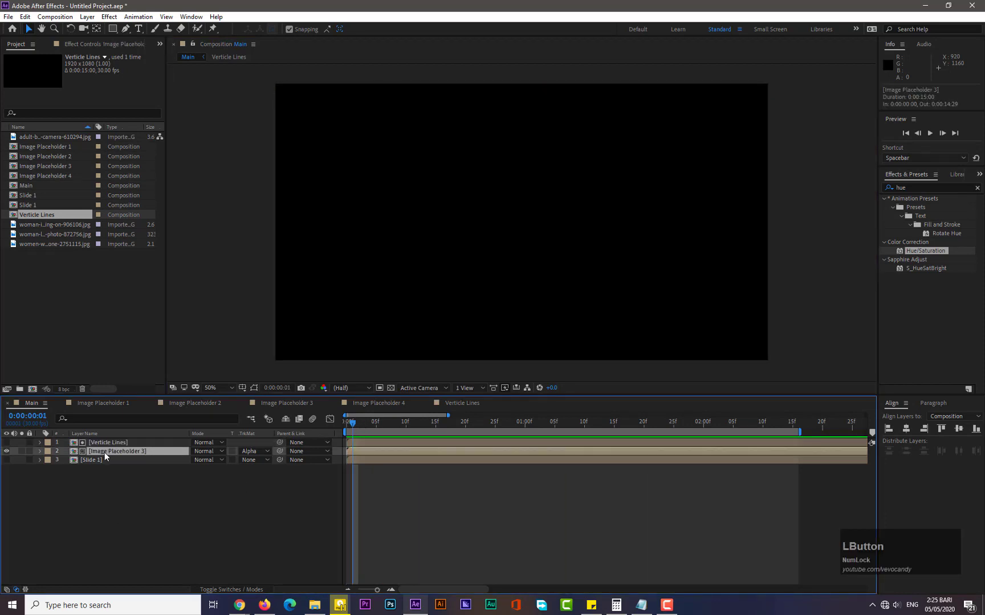
ctrl+click(110, 445)
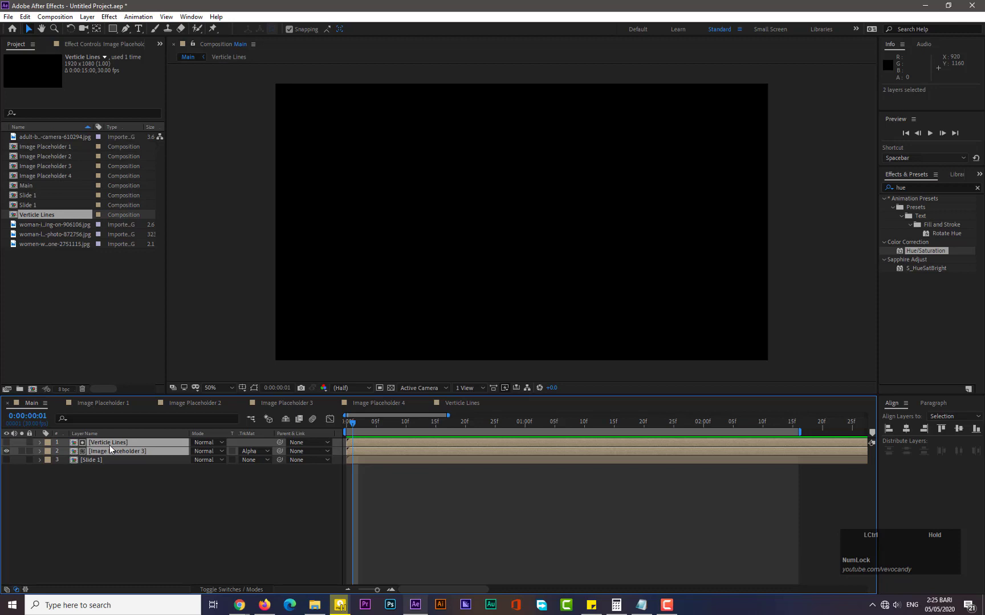
key(ctrl+d)
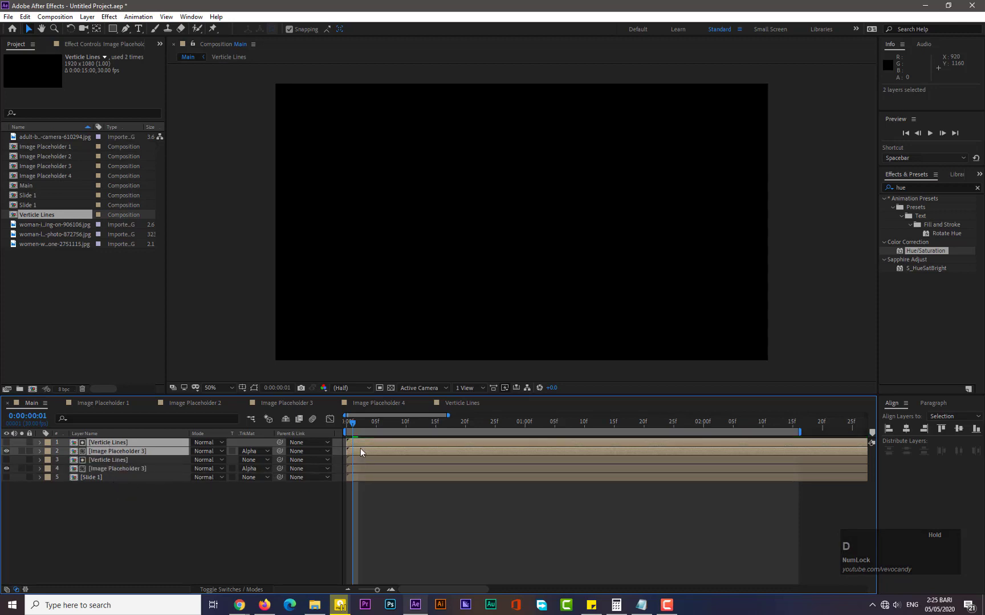
drag(362, 453, 390, 454)
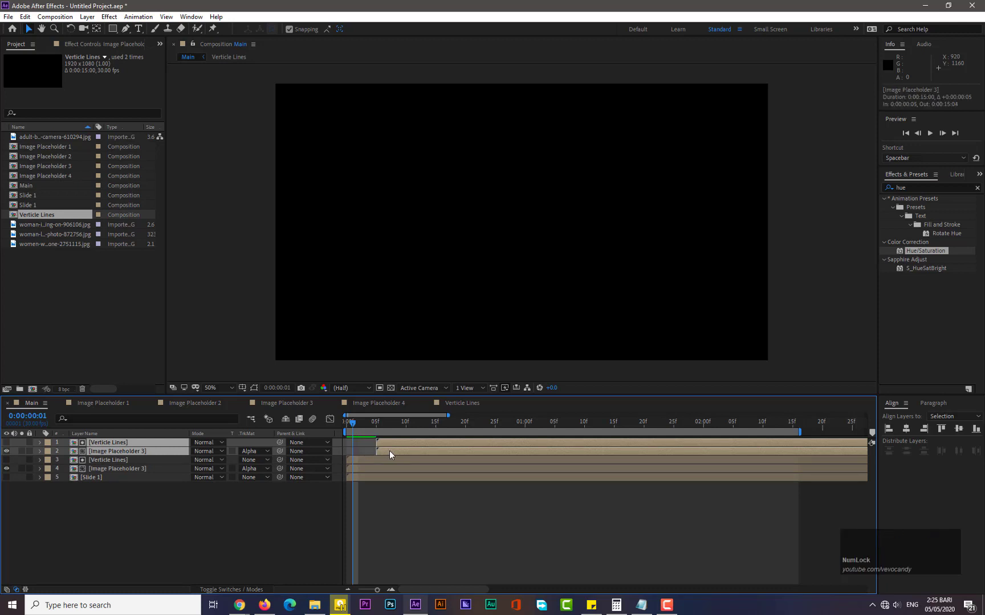
drag(391, 453, 419, 452)
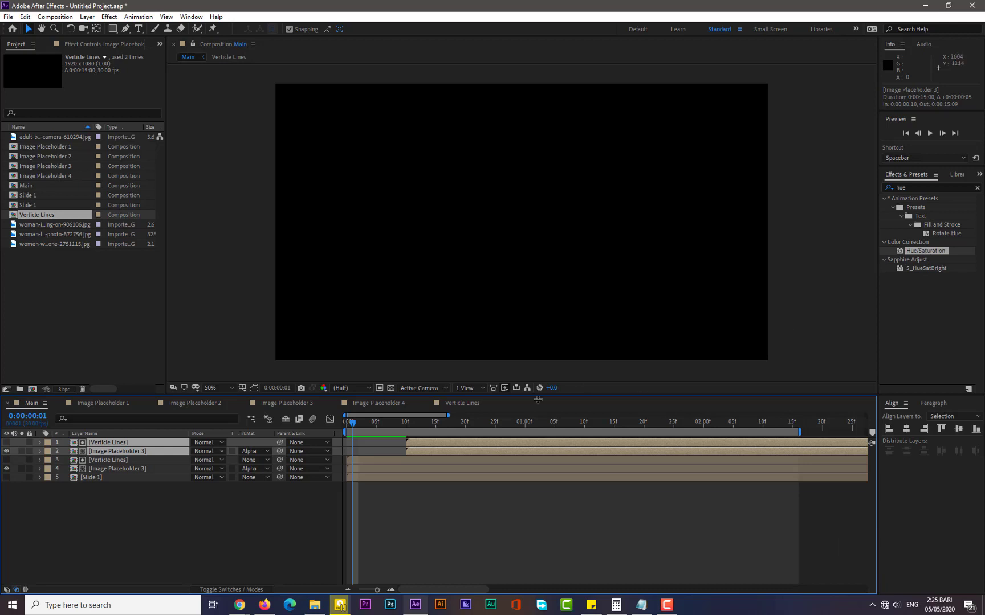
click(207, 513)
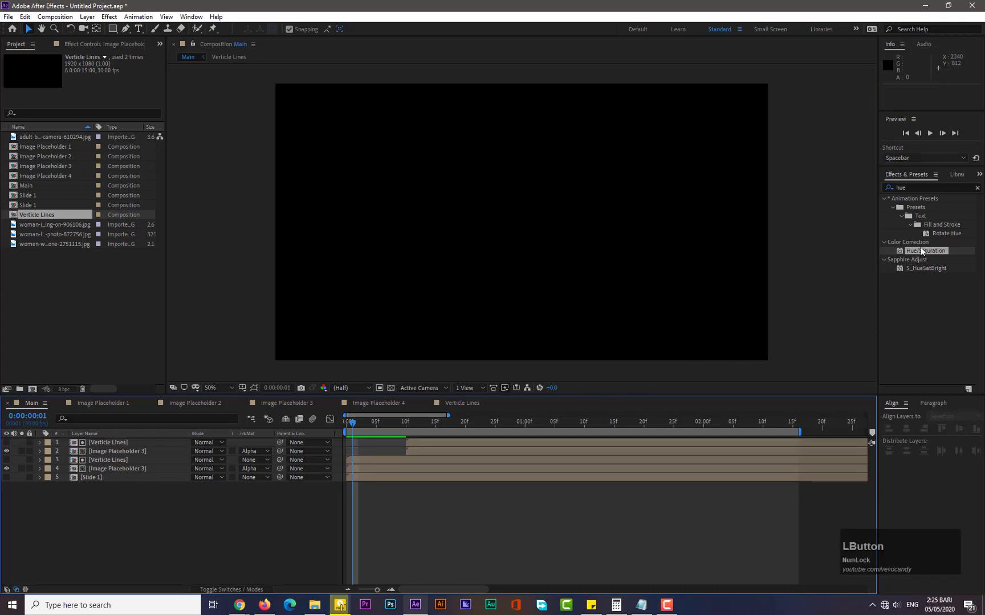
- Apply Hue/Saturation to the lower Image Placeholder 3 layer with Master Lightness -67 and preview the layered bar reveal
drag(922, 251, 140, 471)
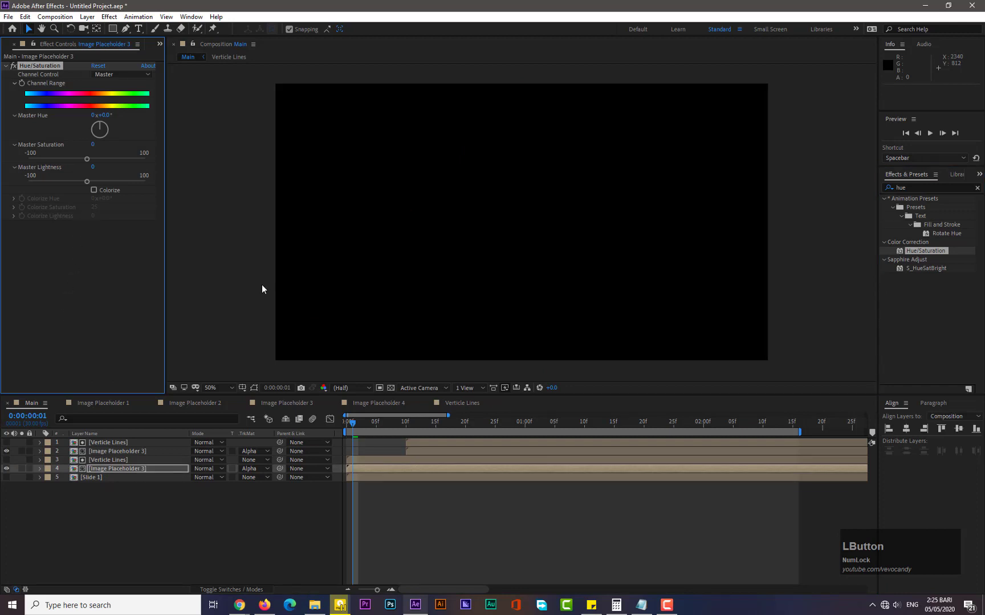
drag(370, 425, 400, 427)
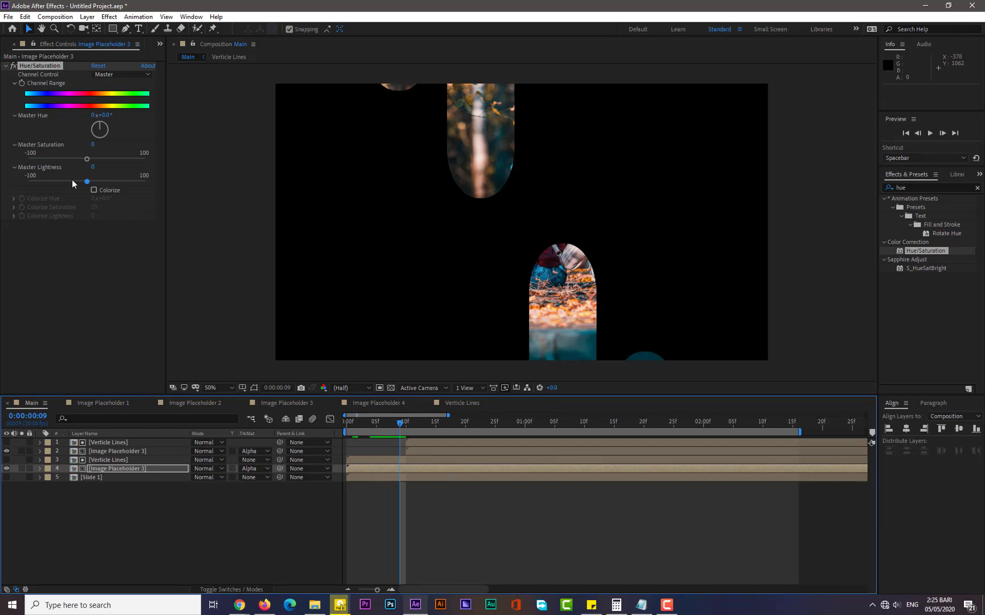
drag(73, 182, 49, 186)
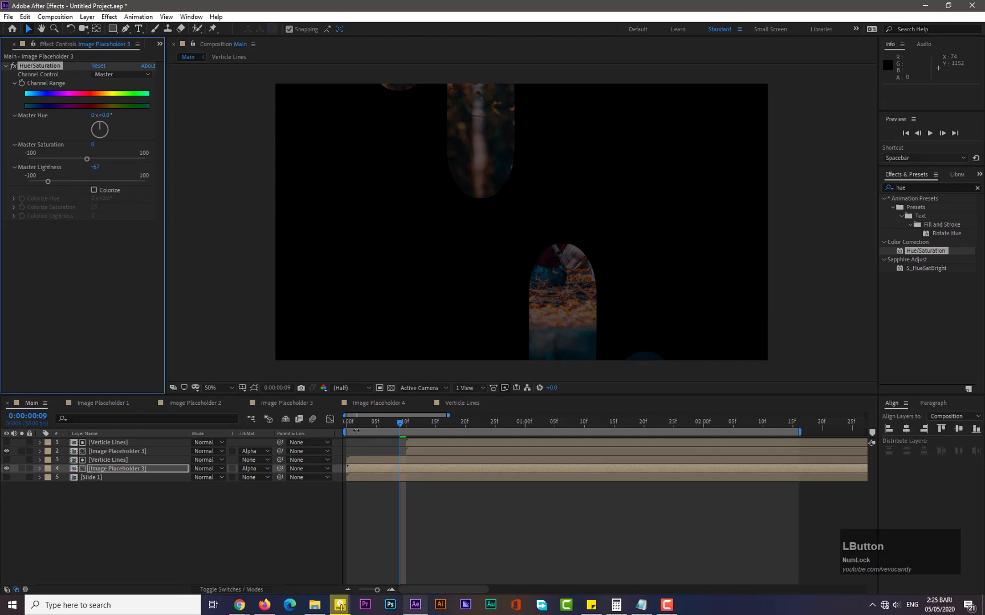
drag(355, 427, 332, 421)
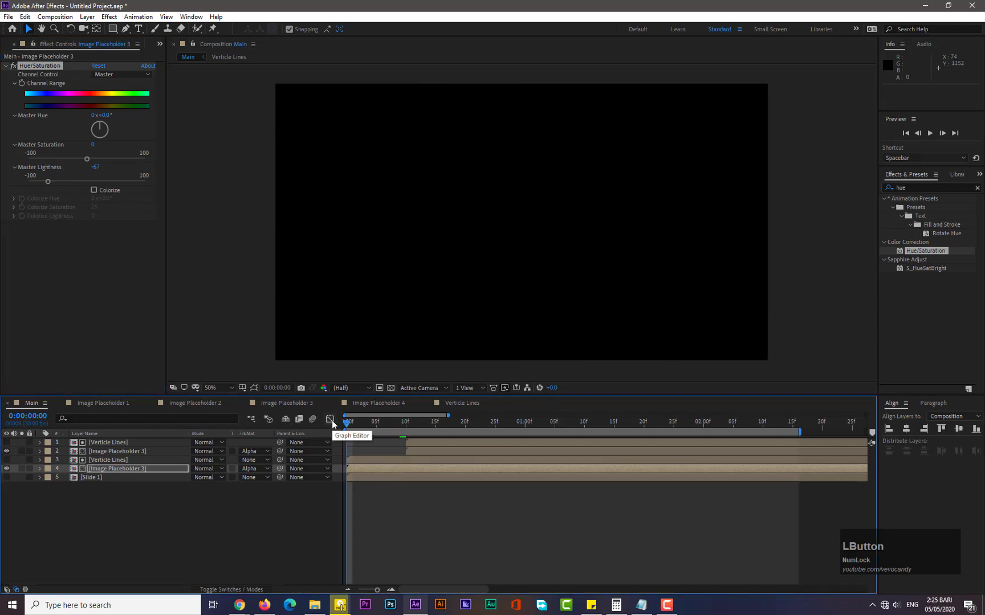
key(KP_0)
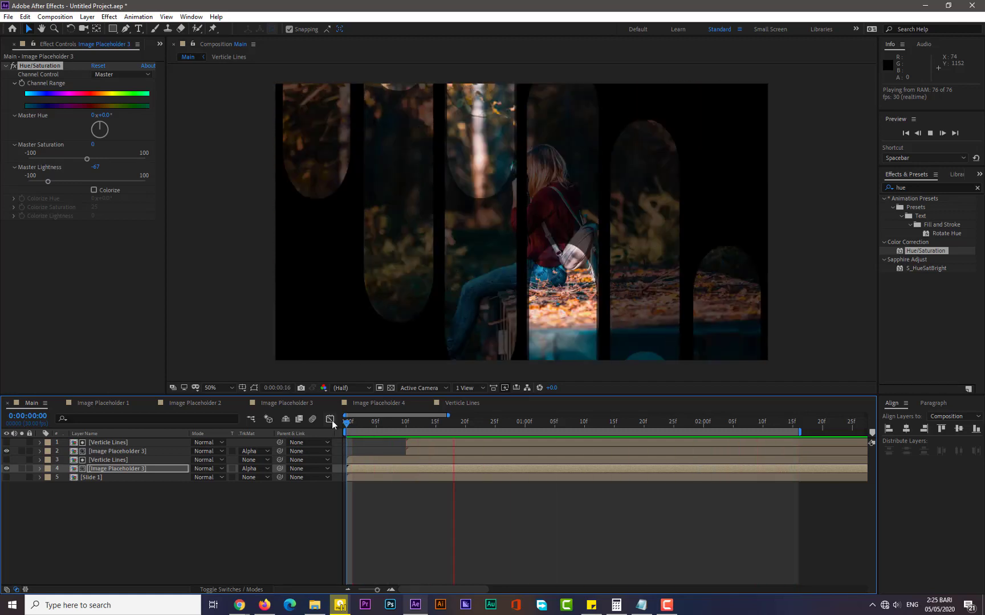
click(381, 422)
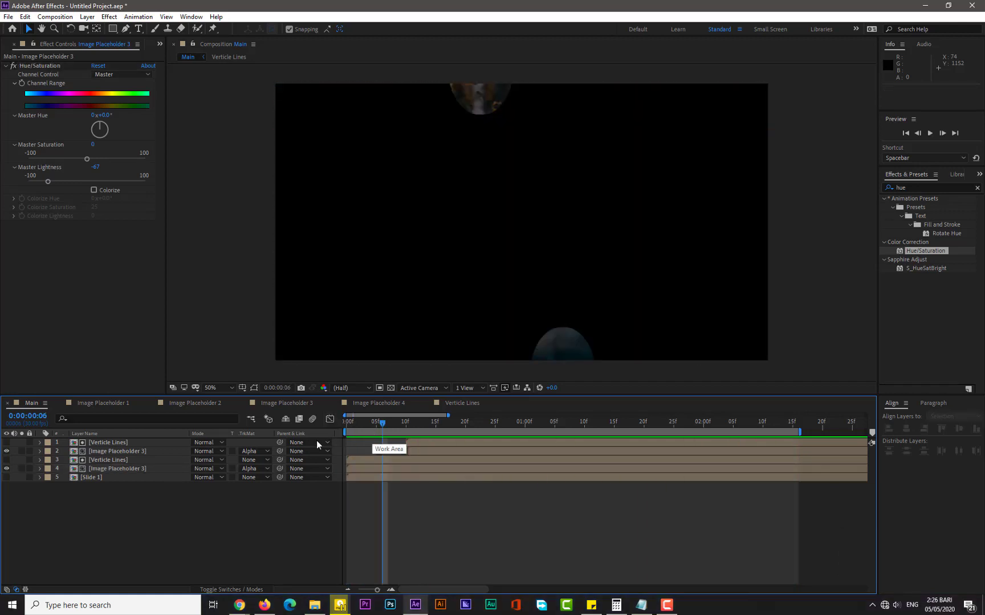
- Pre-compose both Verticle Lines and Image Placeholder 3 pairs as "Slide 2" and turn on the Slide 1 layer's visibility
click(120, 469)
ctrl+click(116, 461)
ctrl+click(117, 451)
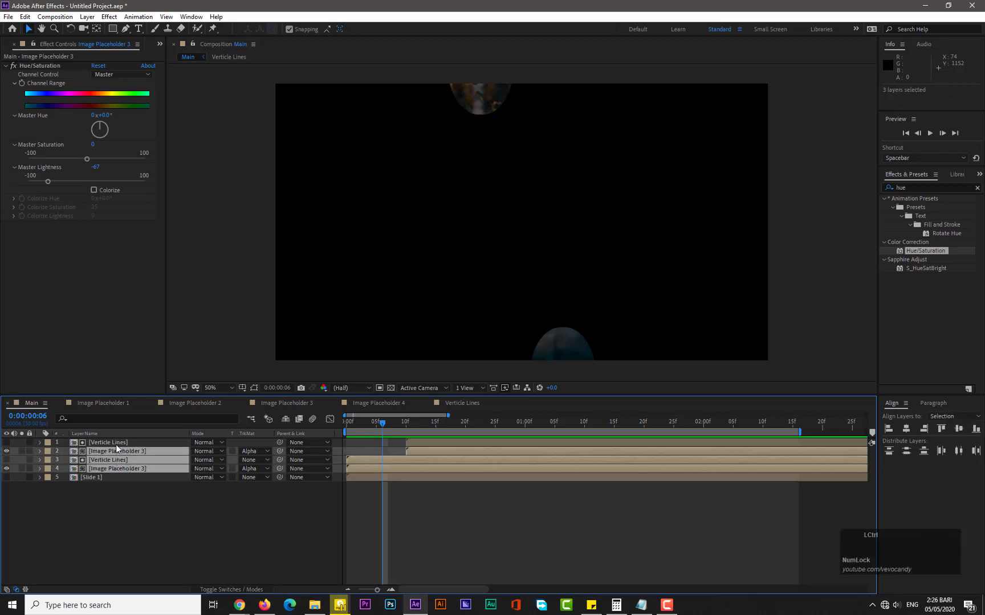
ctrl+click(117, 443)
right_click(116, 466)
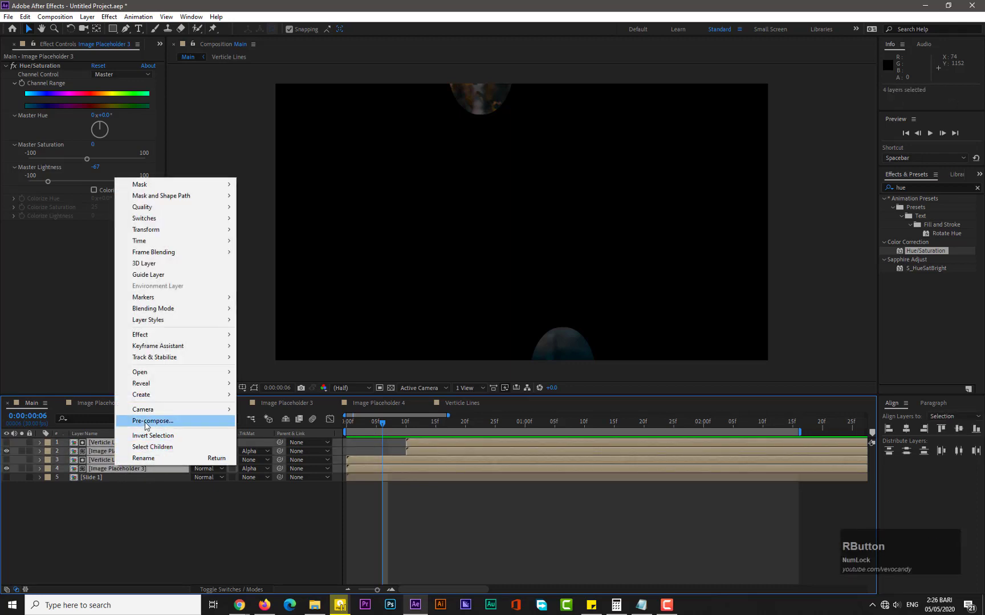
click(145, 421)
text(Slide 2)
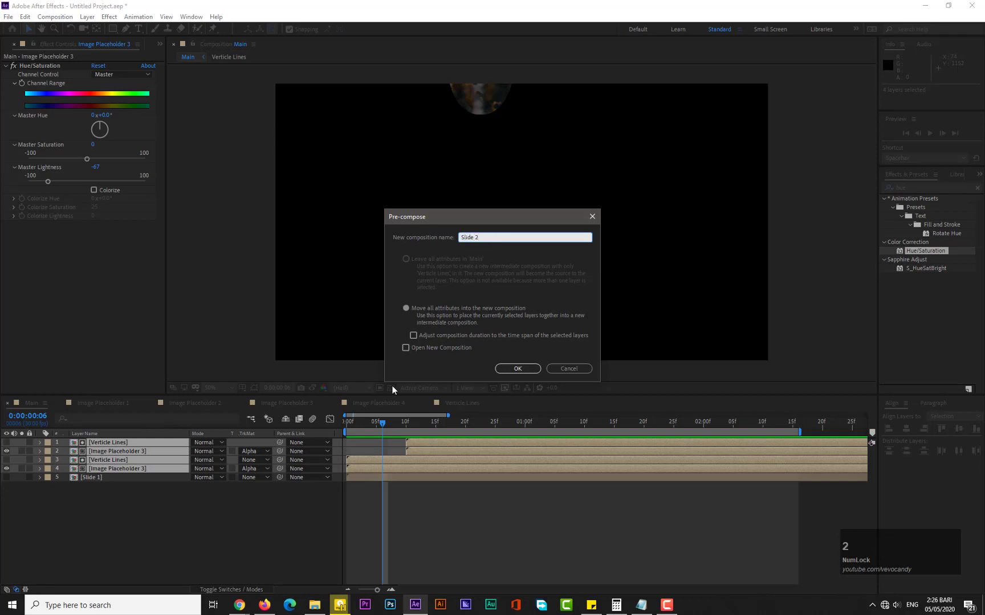
click(503, 372)
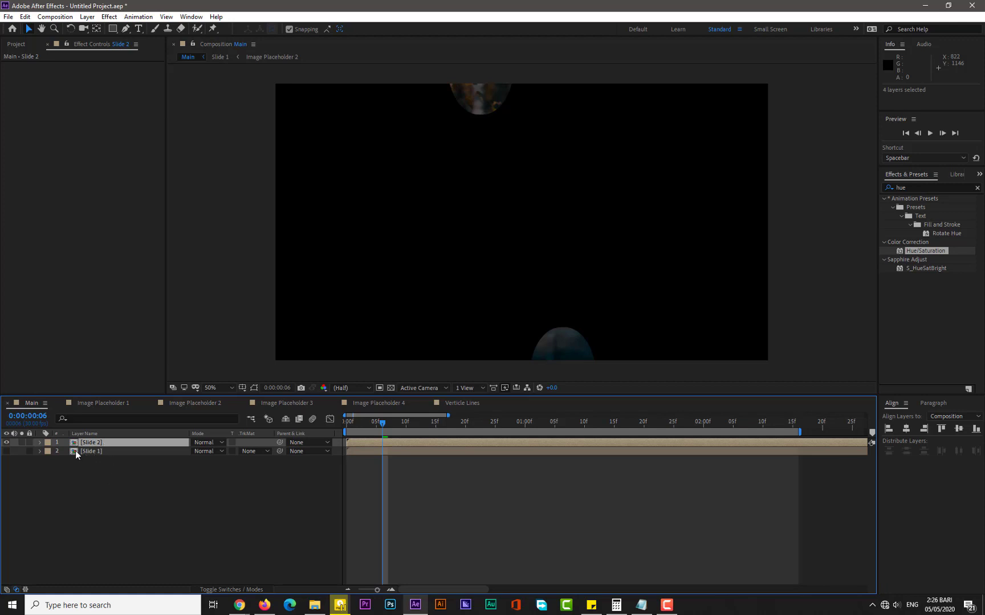
click(7, 452)
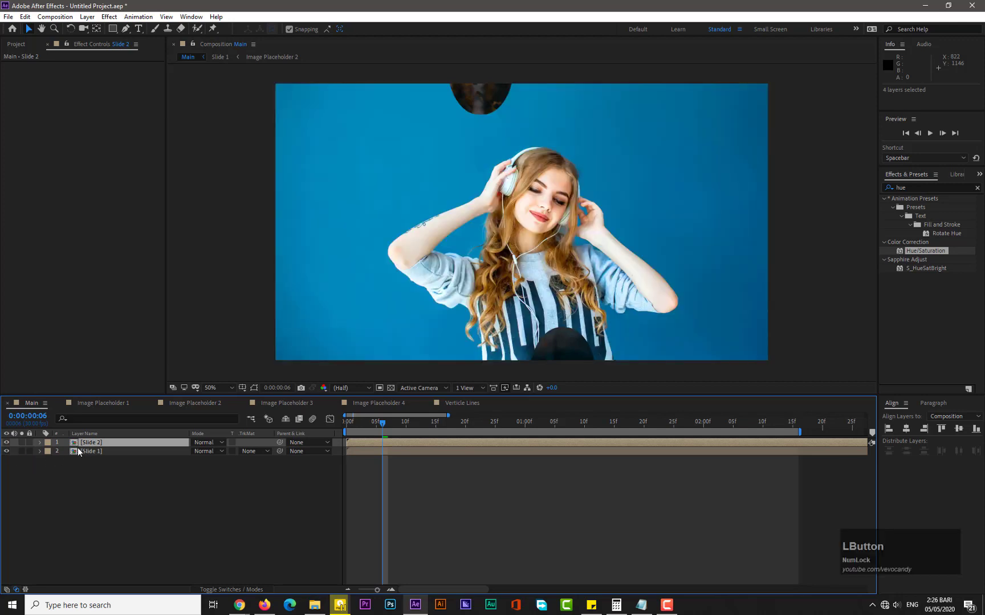
- Open the Slide 1 composition and add a new empty text layer above its image layers
double_click(88, 451)
right_click(150, 513)
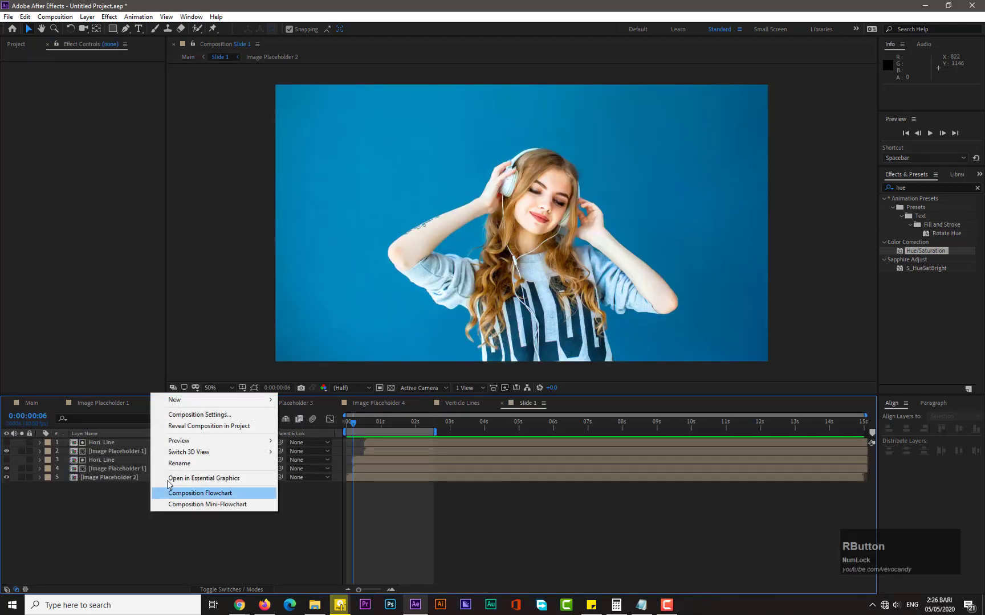
mouse_move(236, 401)
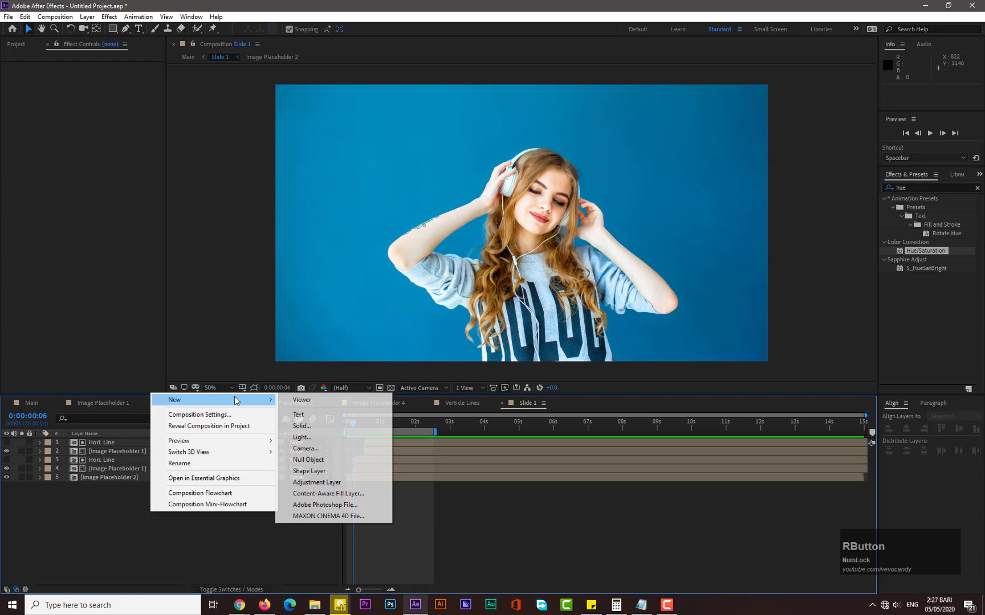
click(299, 414)
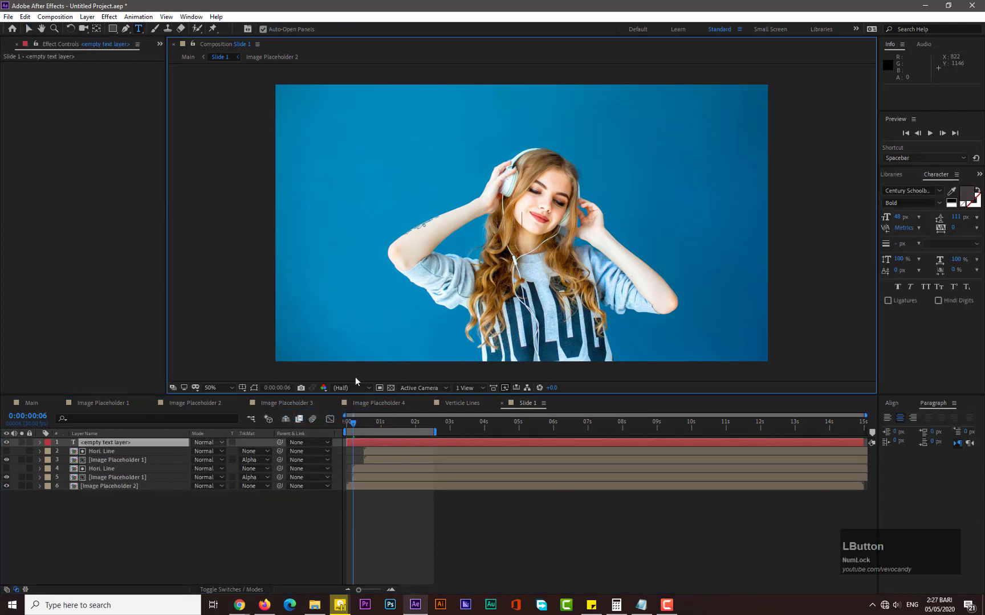
- Pre-compose the empty text layer in Slide 1 as "Text Placeholder 1"
right_click(120, 447)
click(144, 399)
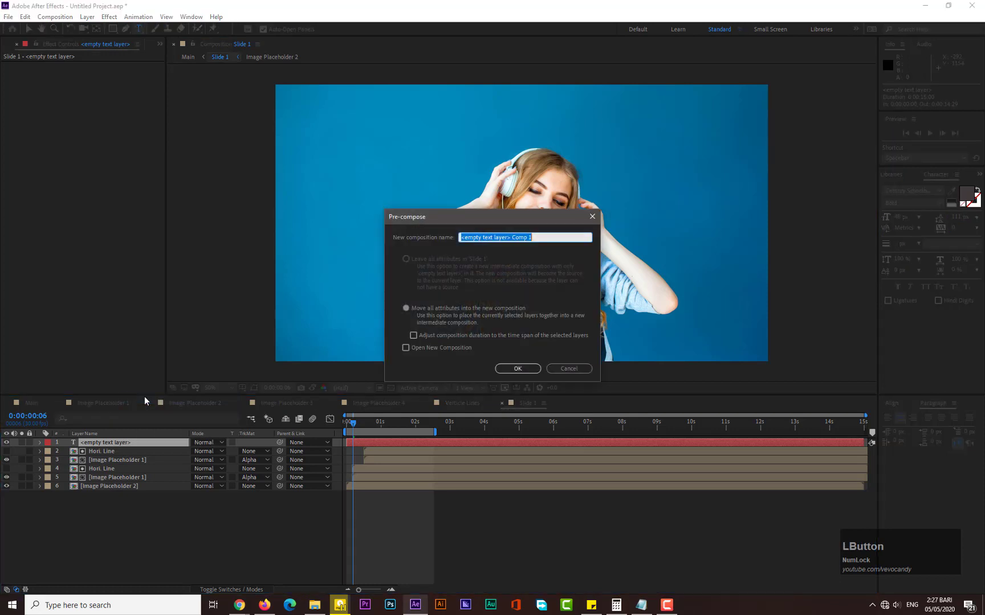
text(Text )
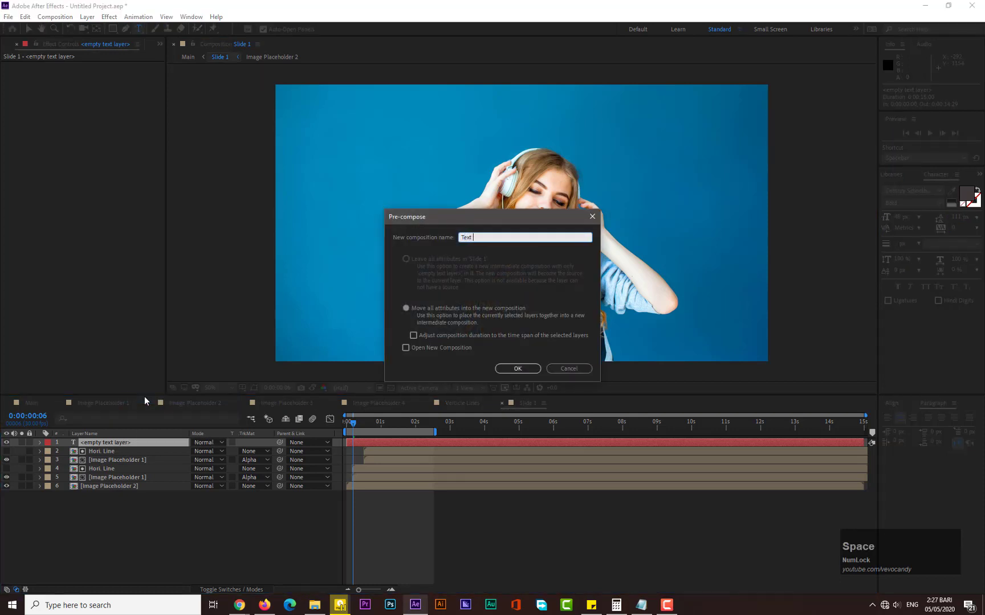
text(Placeholder 1)
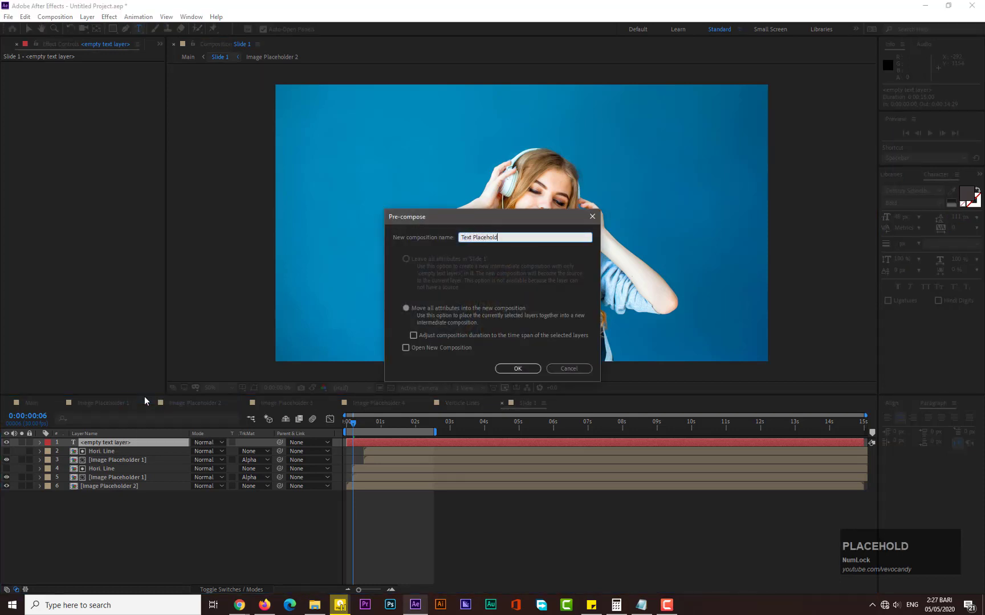
click(503, 370)
- Open the Text Placeholder 1 composition and enter text beginning with "Vevo C" in its empty text layer
double_click(115, 442)
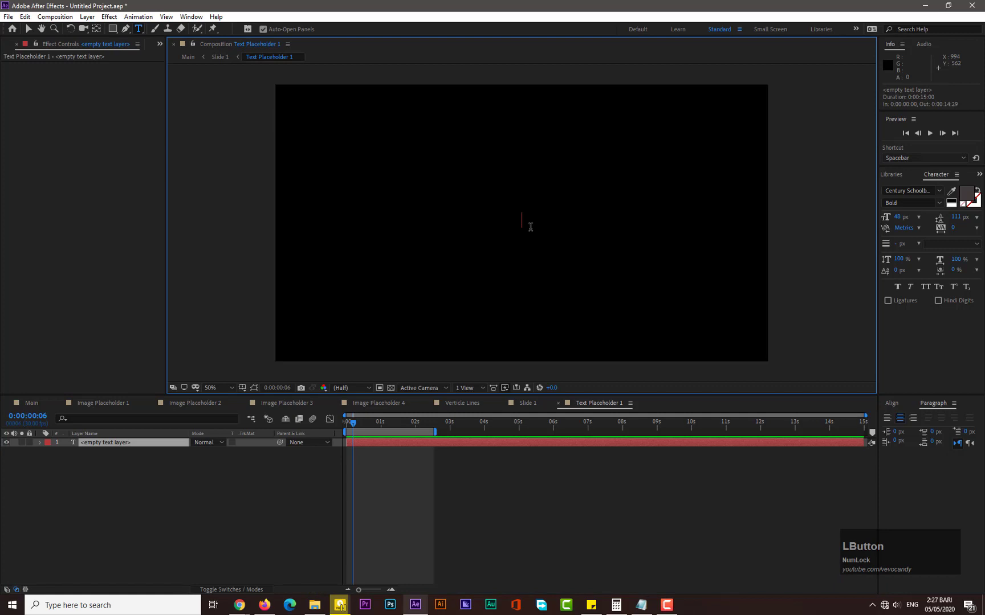
text(Vevo C)
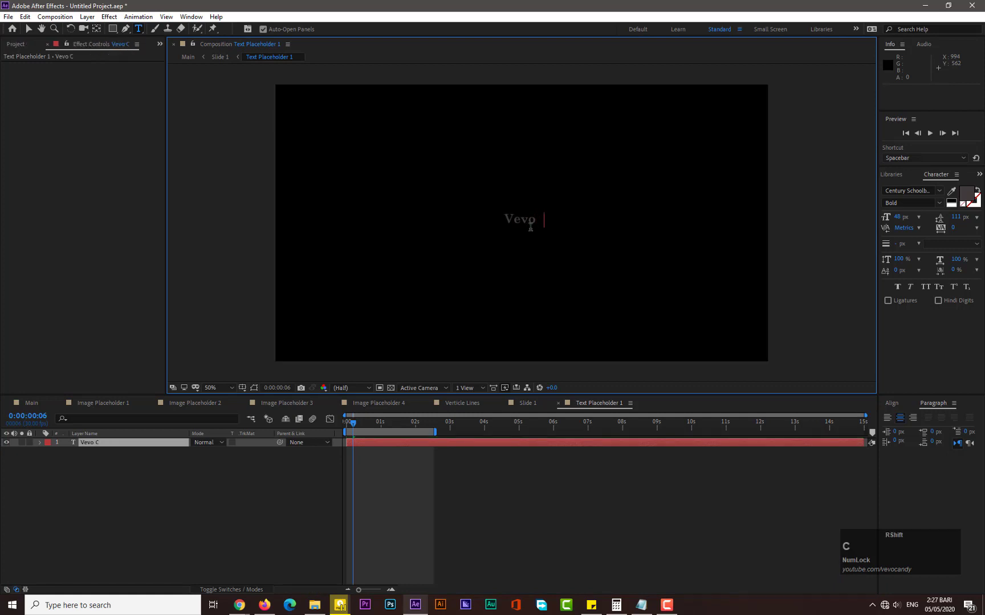
- Complete the placeholder text as "Vevo Candy" and resize the Text Placeholder 1 composition to 595 × 405 px
text(andy)
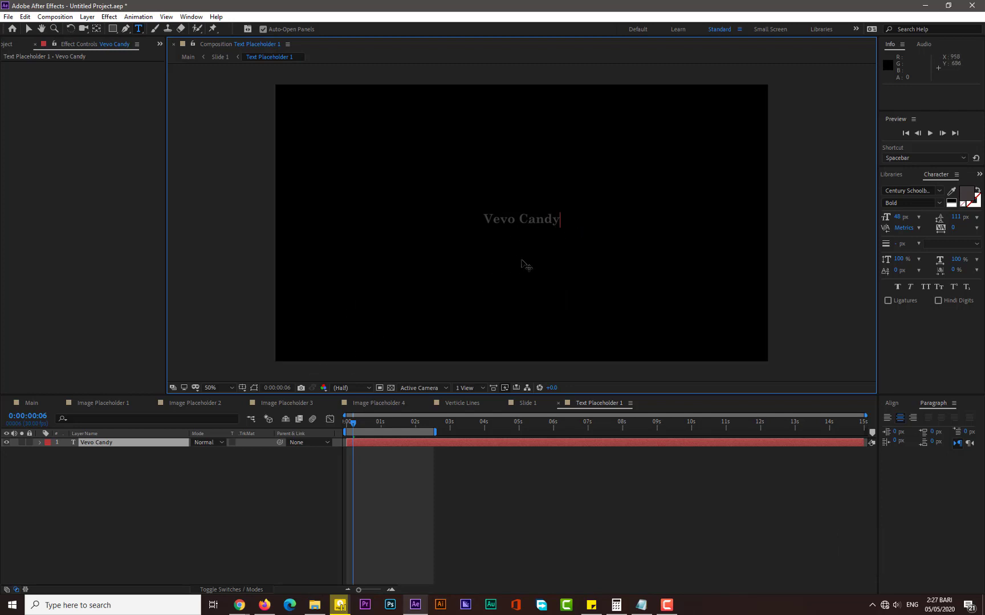
click(154, 465)
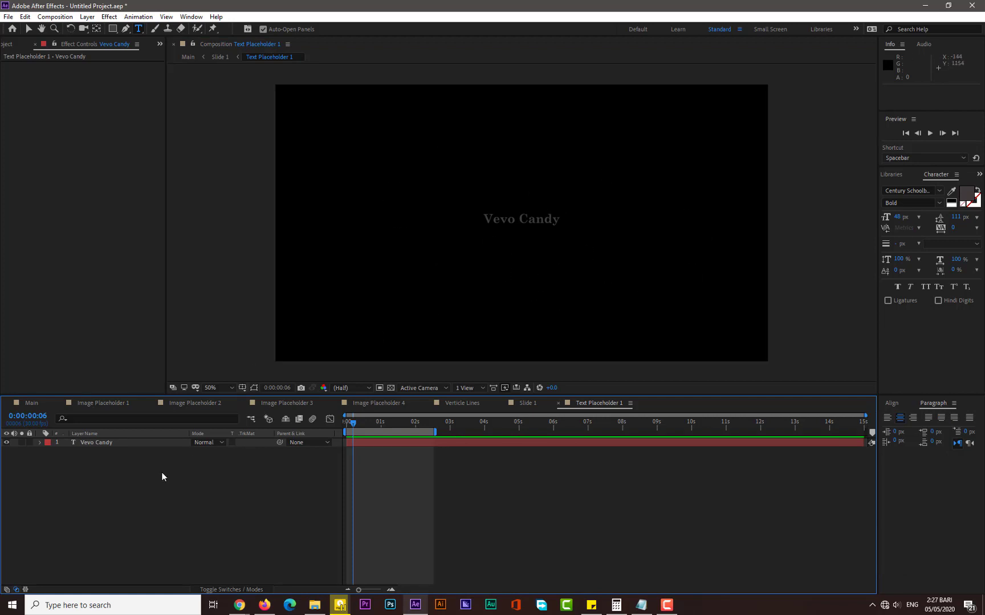
key(ctrl+k)
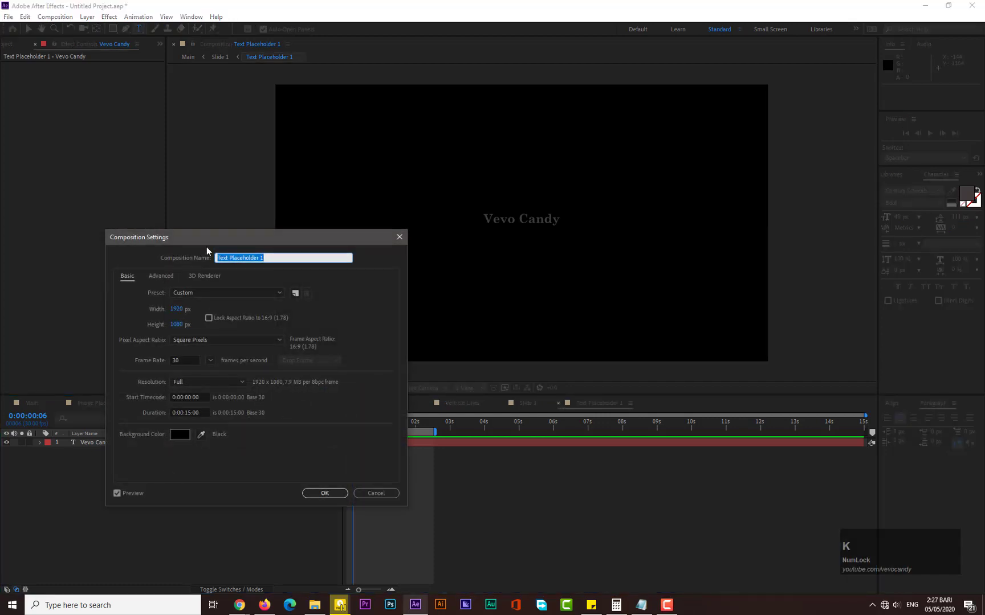
drag(205, 234, 245, 261)
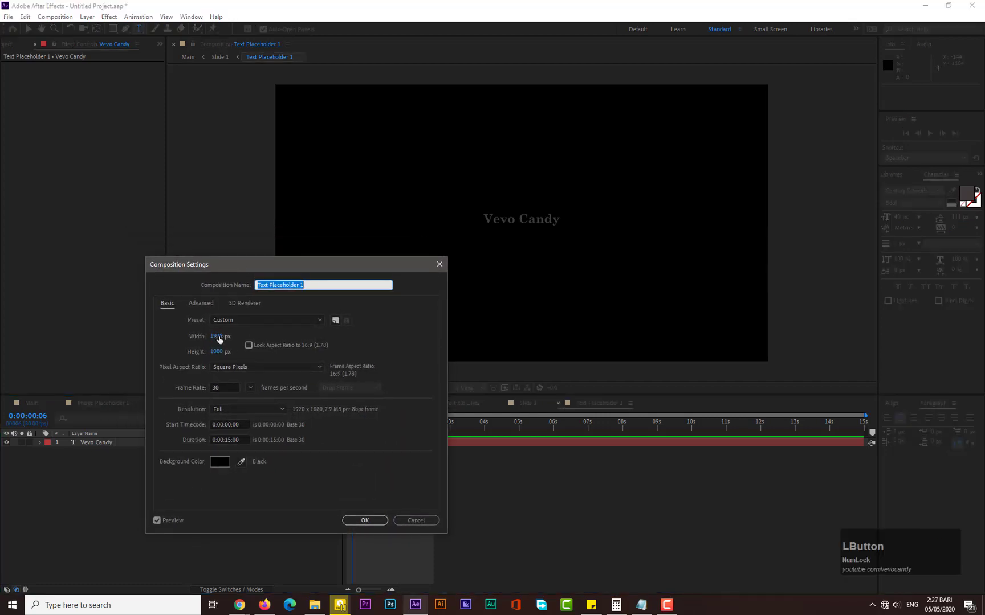
drag(218, 339, 68, 350)
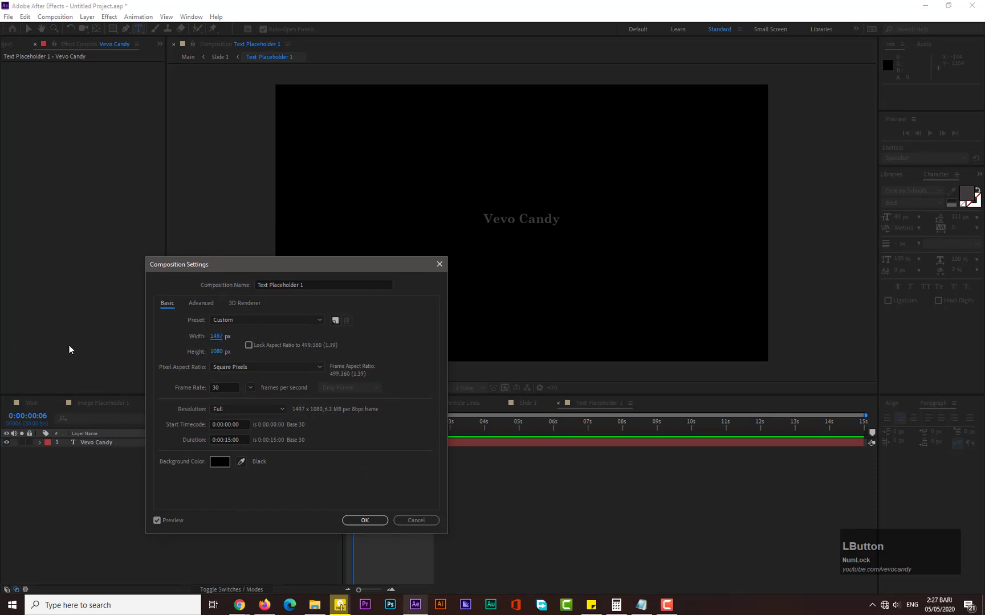
mouse_move(215, 338)
mouse_down()
mouse_move(134, 352)
mouse_move(156, 372)
mouse_move(217, 365)
mouse_move(114, 356)
mouse_move(244, 351)
mouse_move(225, 337)
mouse_move(233, 353)
mouse_move(183, 338)
mouse_move(203, 354)
mouse_up()
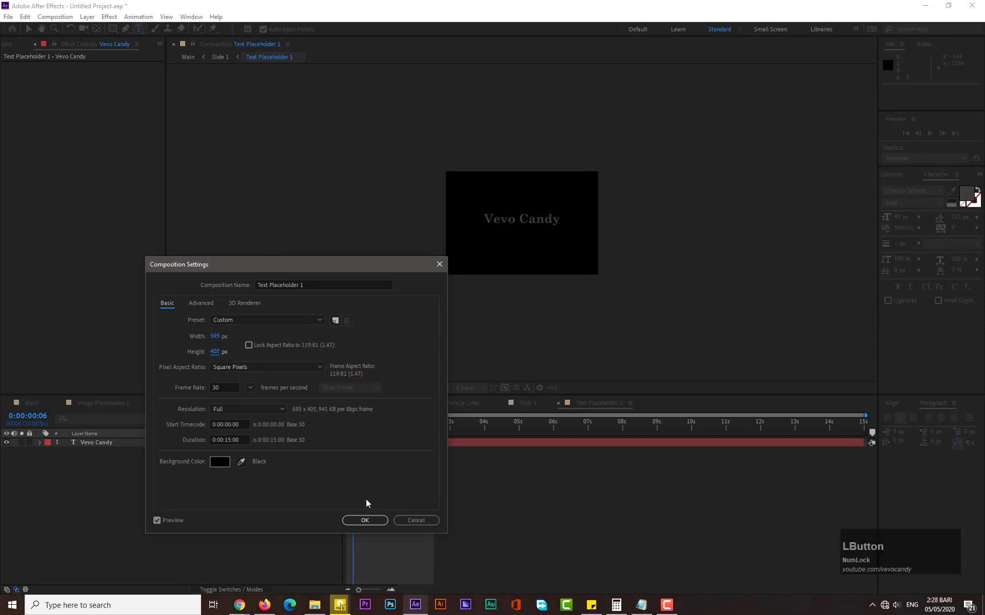
click(365, 520)
- Add a white solid at composition size and place it beneath the Vevo Candy text layer
right_click(115, 493)
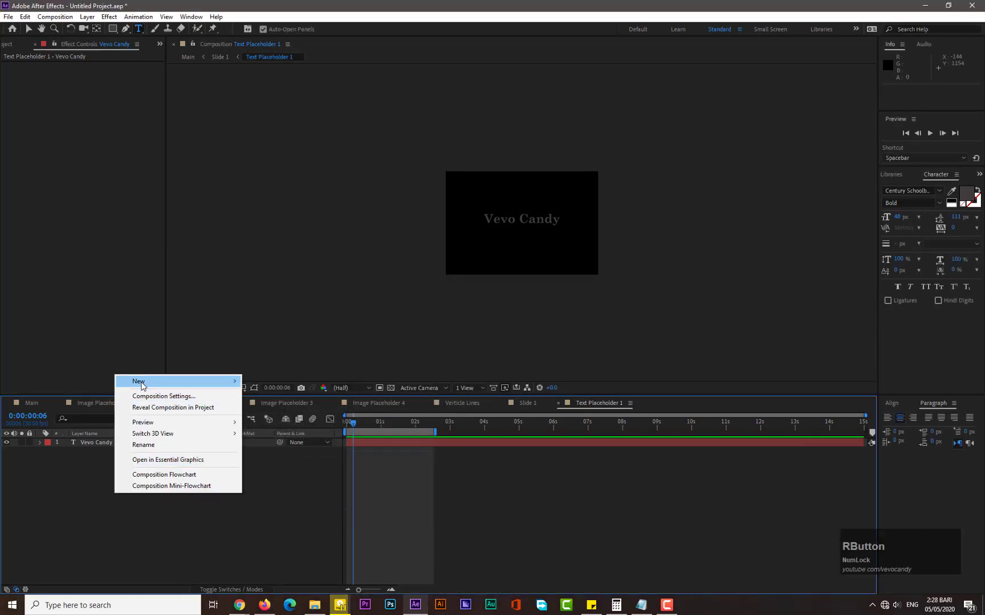
mouse_move(142, 386)
click(284, 409)
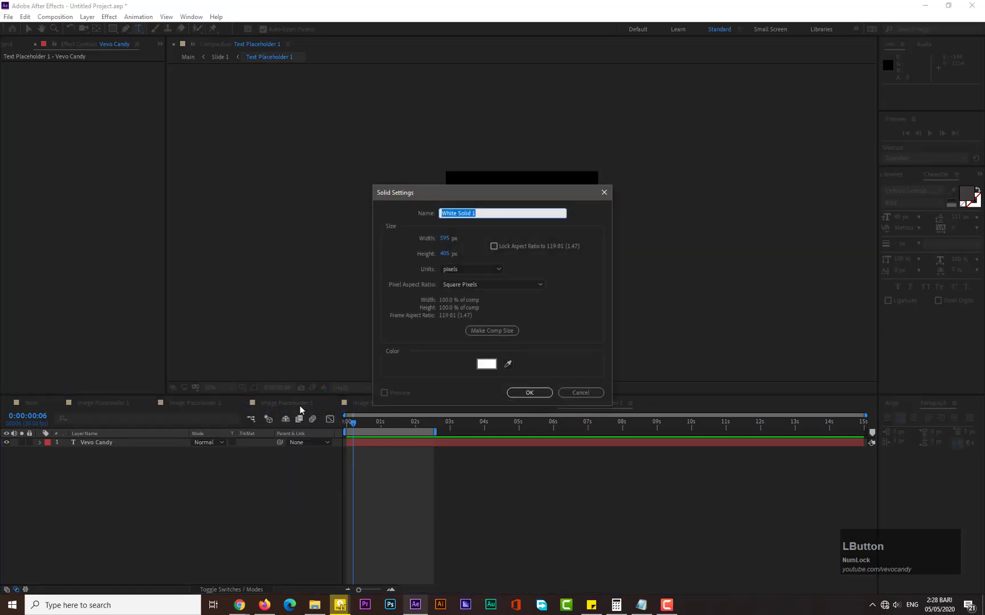
click(528, 393)
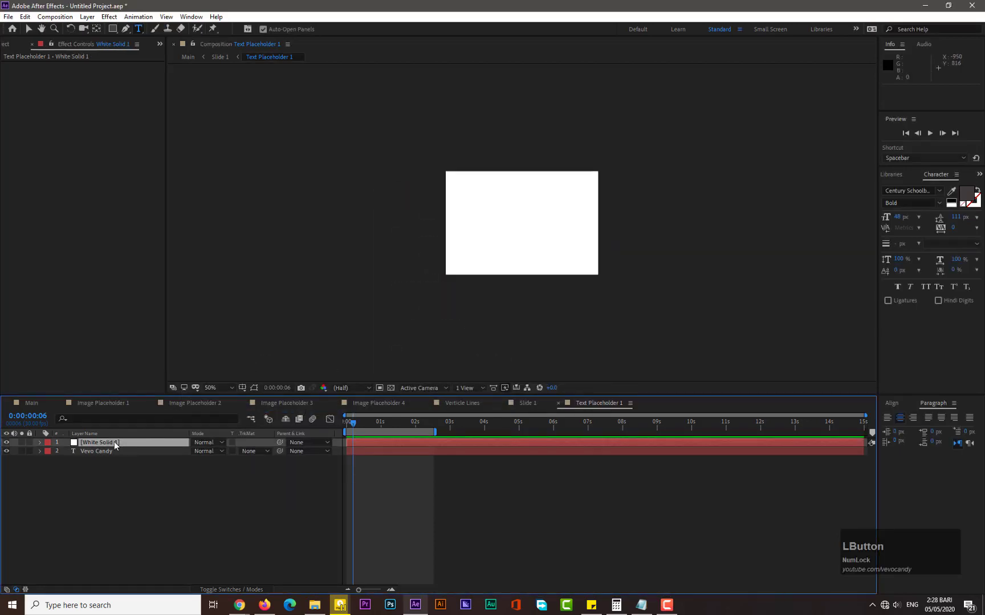
mouse_move(114, 442)
mouse_down()
mouse_move(114, 459)
mouse_move(100, 455)
mouse_up()
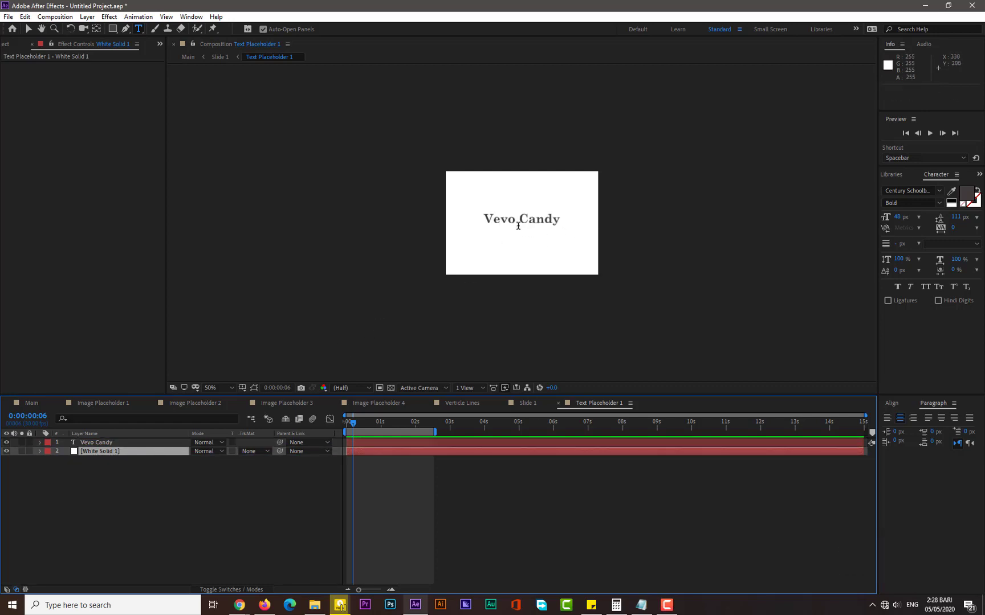
- Center the Vevo Candy text layer's anchor point in its content and align the layer to the composition's center
click(108, 443)
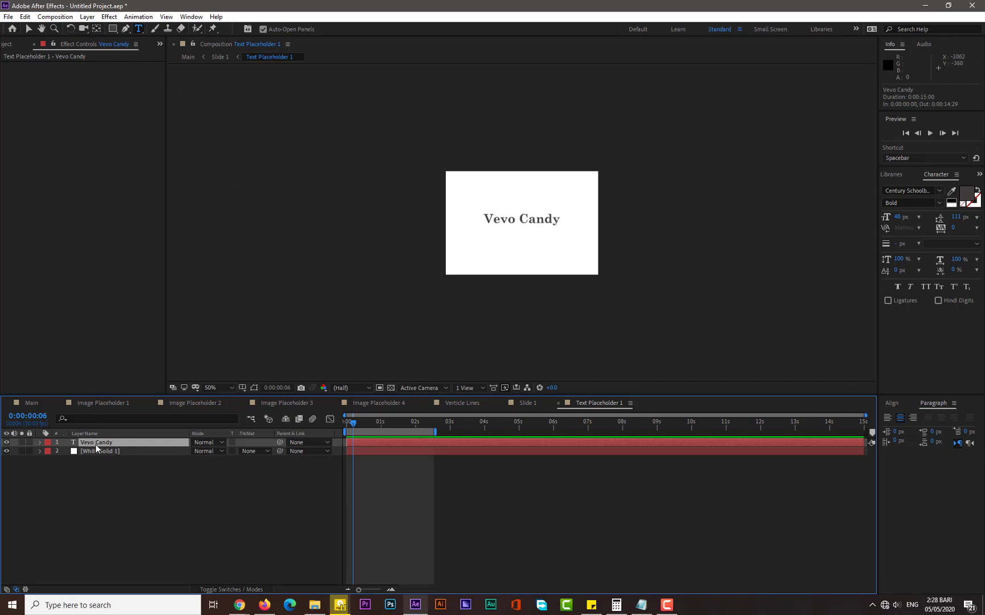
click(87, 17)
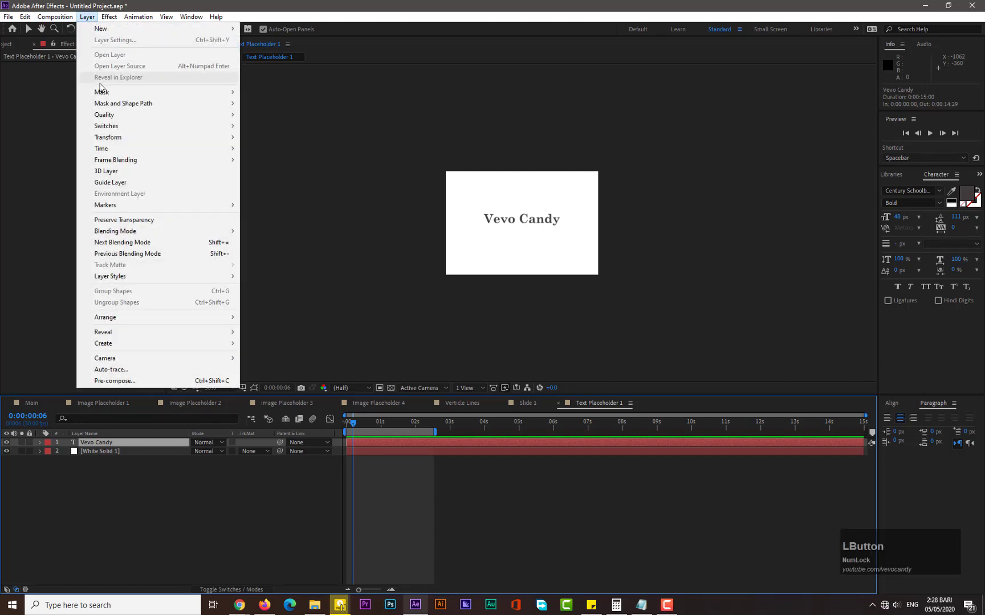
mouse_move(107, 139)
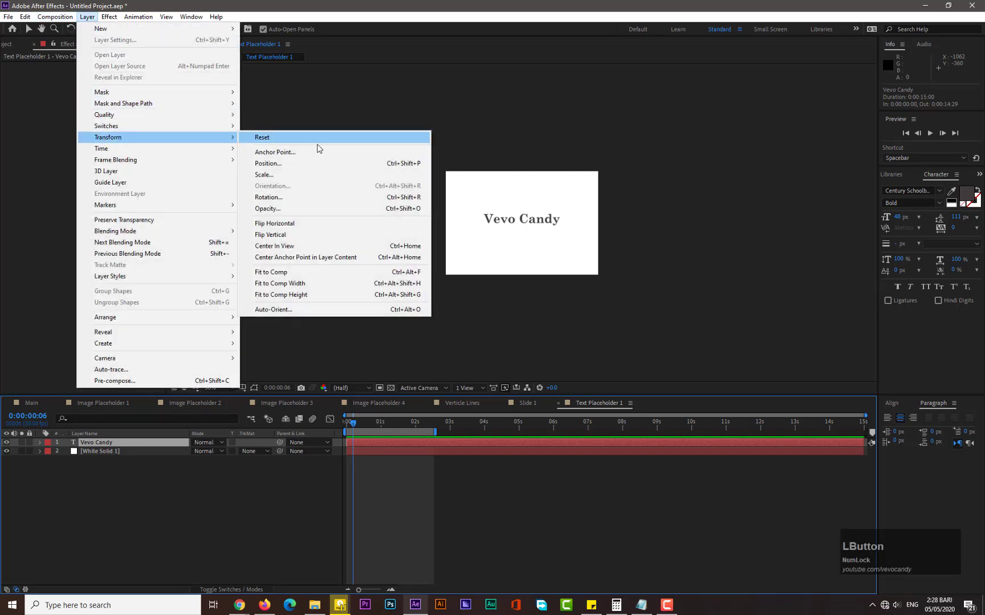
click(316, 257)
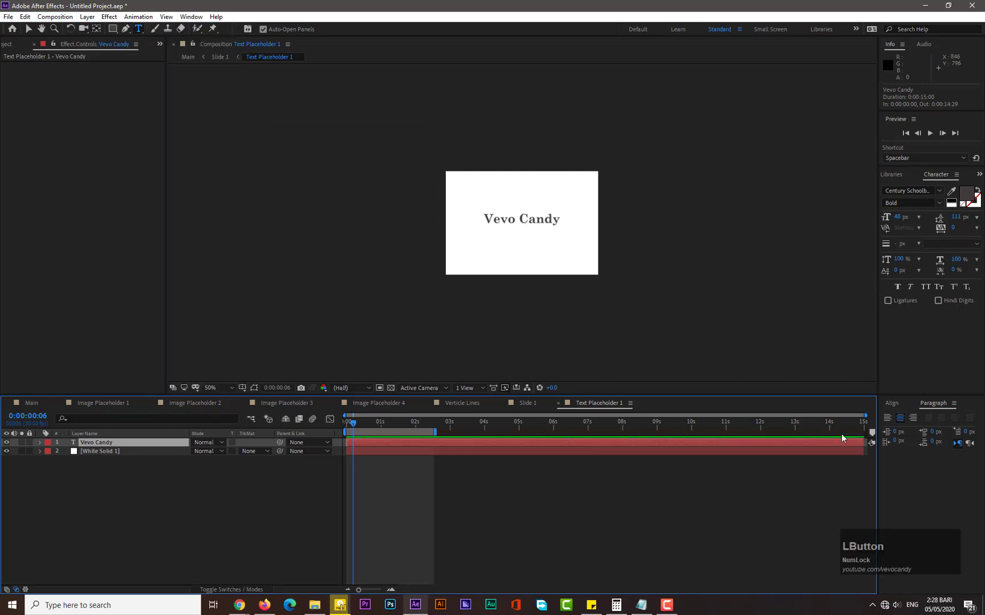
click(890, 403)
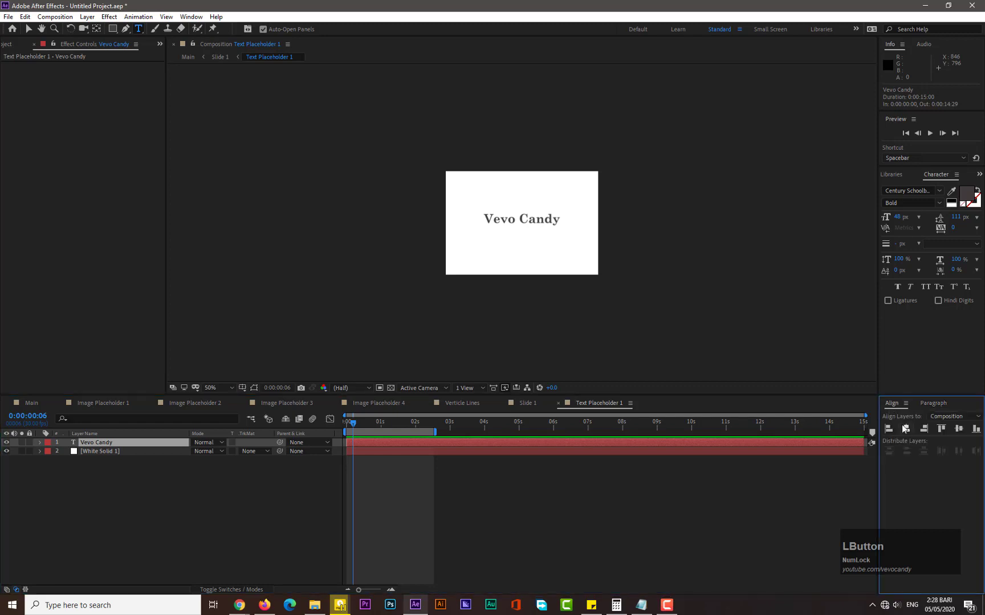
click(955, 431)
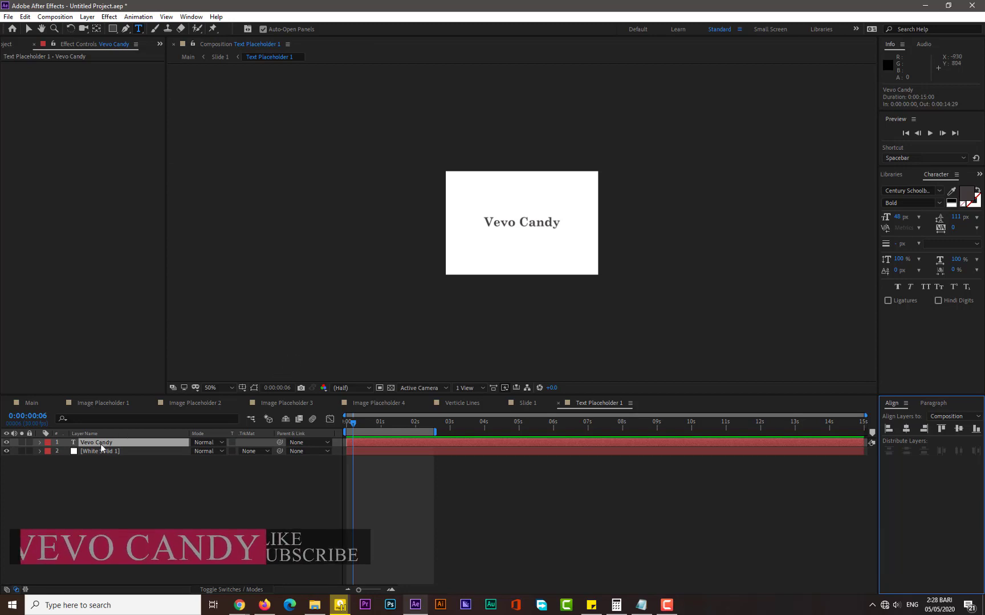
- In the Slide 1 composition, add a shape layer with a white rectangle about 2192 × 254 px across the bottom of the frame
click(529, 403)
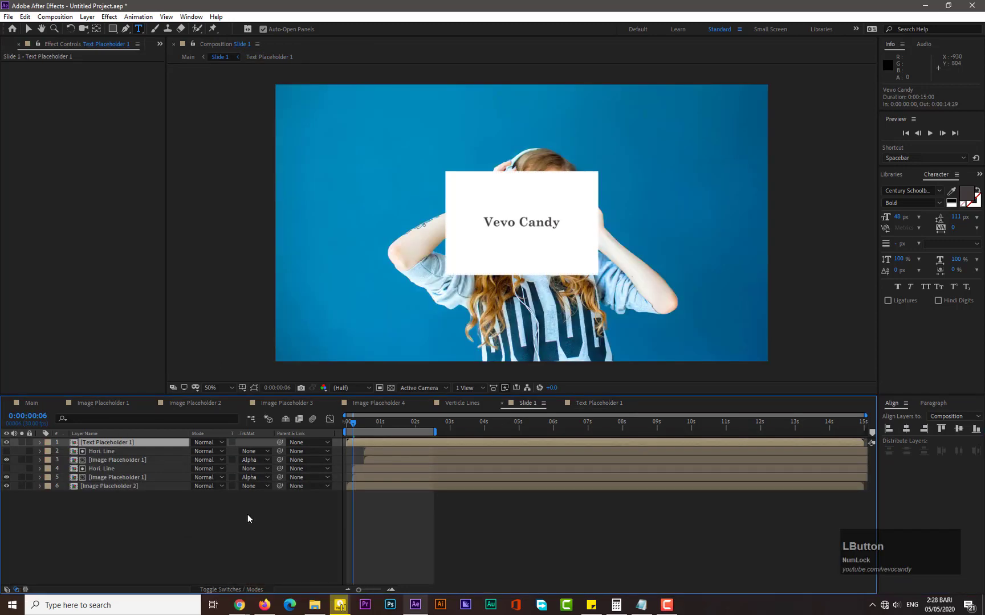
right_click(148, 510)
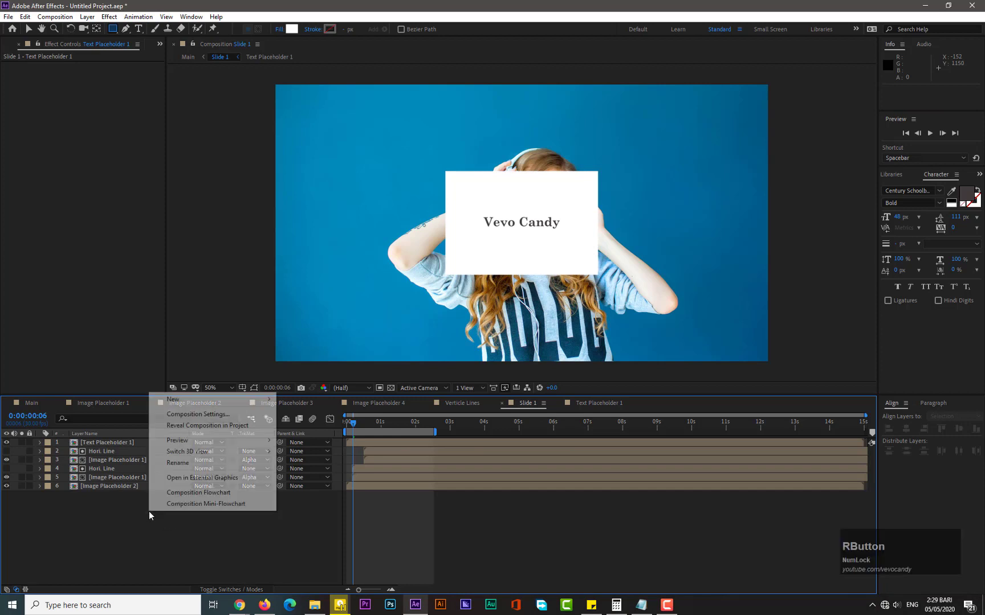
mouse_move(182, 404)
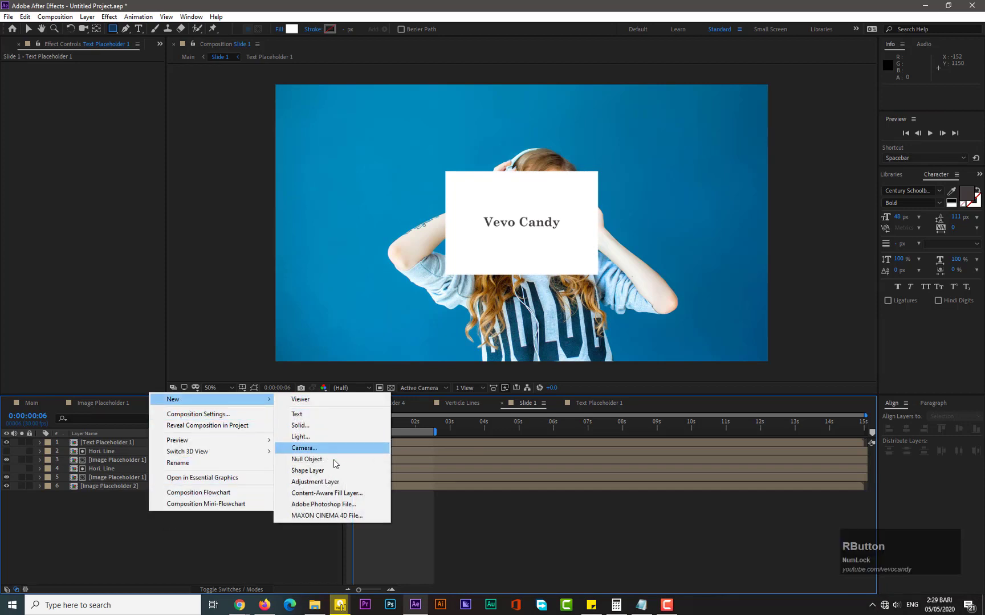
click(302, 470)
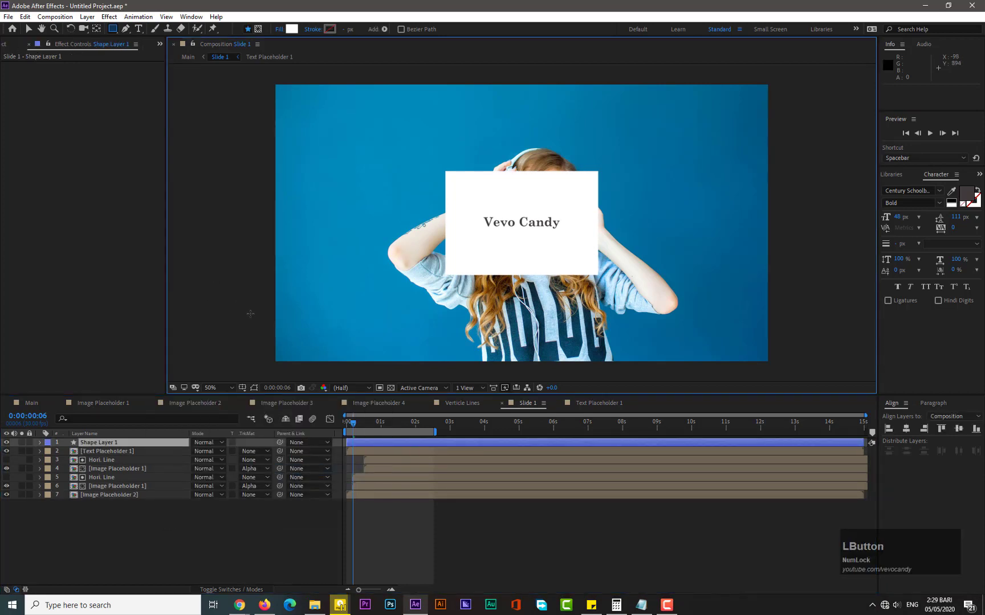
drag(242, 302, 804, 368)
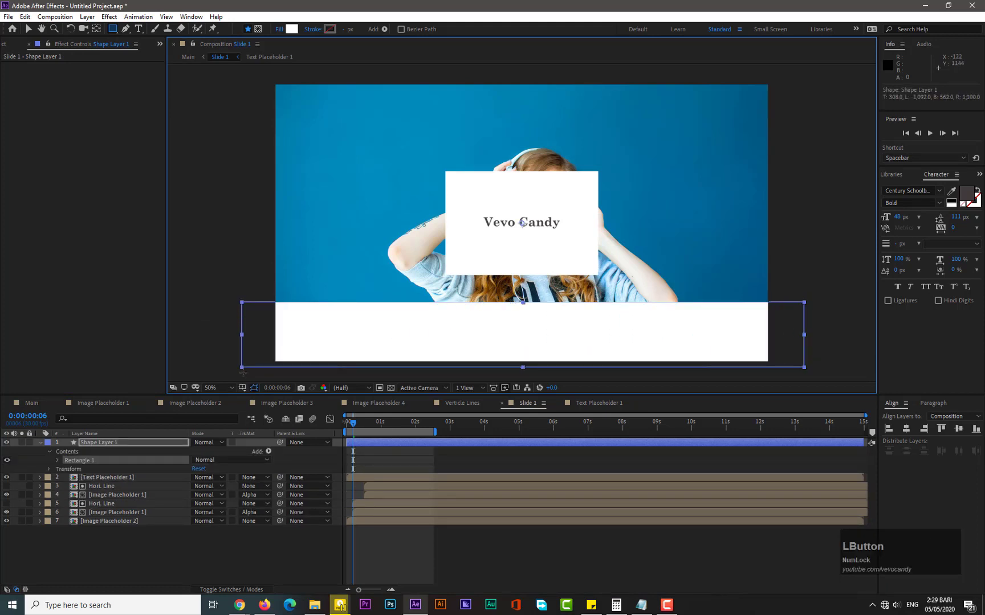
- Set the height of the shape layer's rectangle path to 216 px and collapse the layer's properties
click(57, 460)
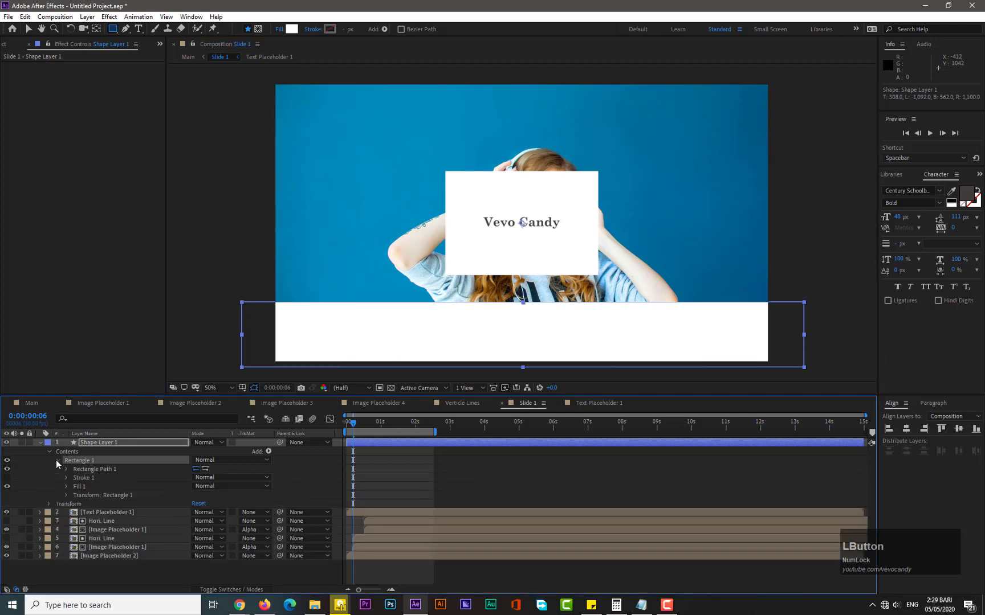
click(66, 469)
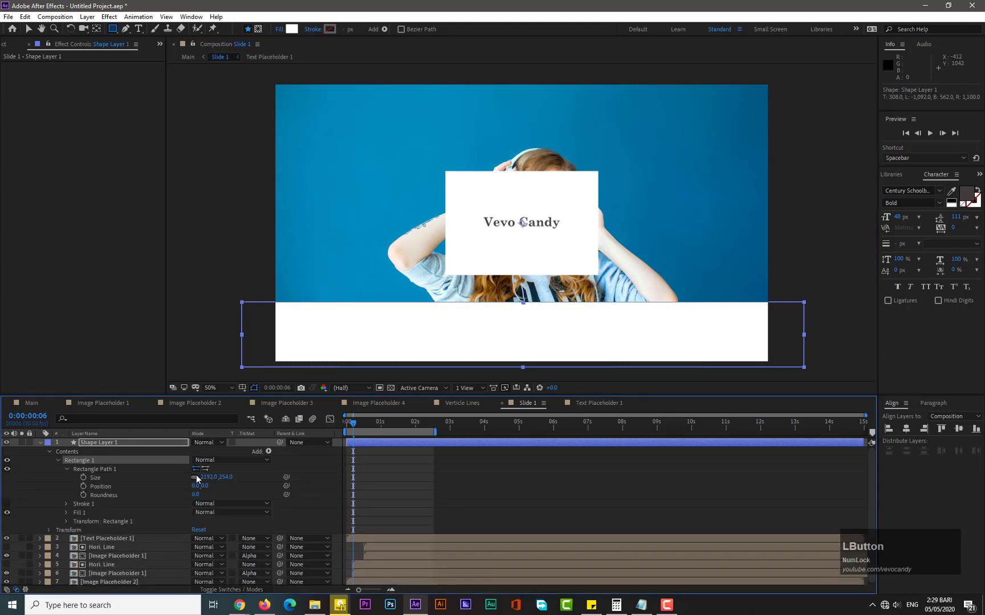
click(223, 477)
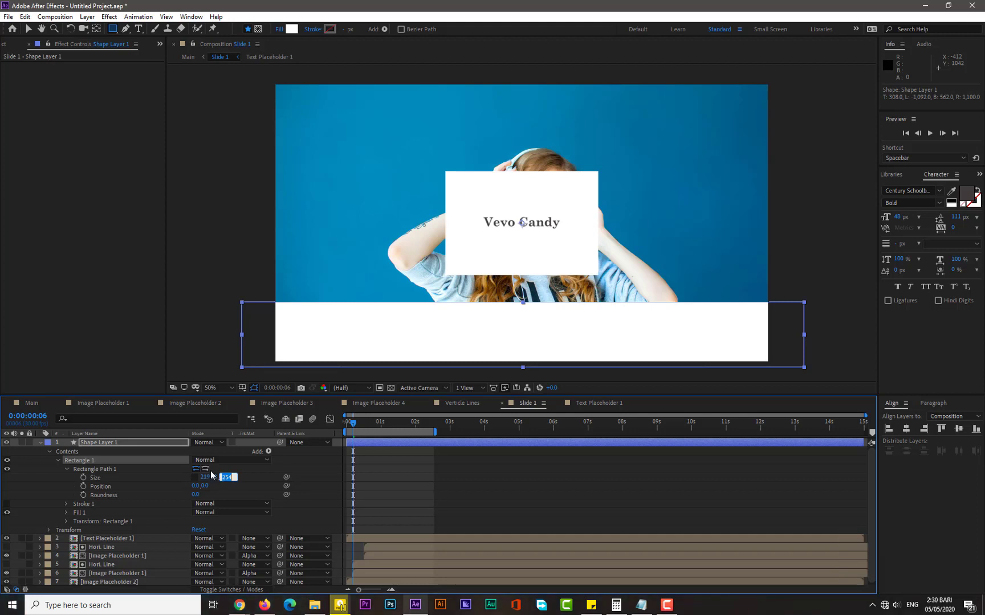
text(216)
key(KP_Enter)
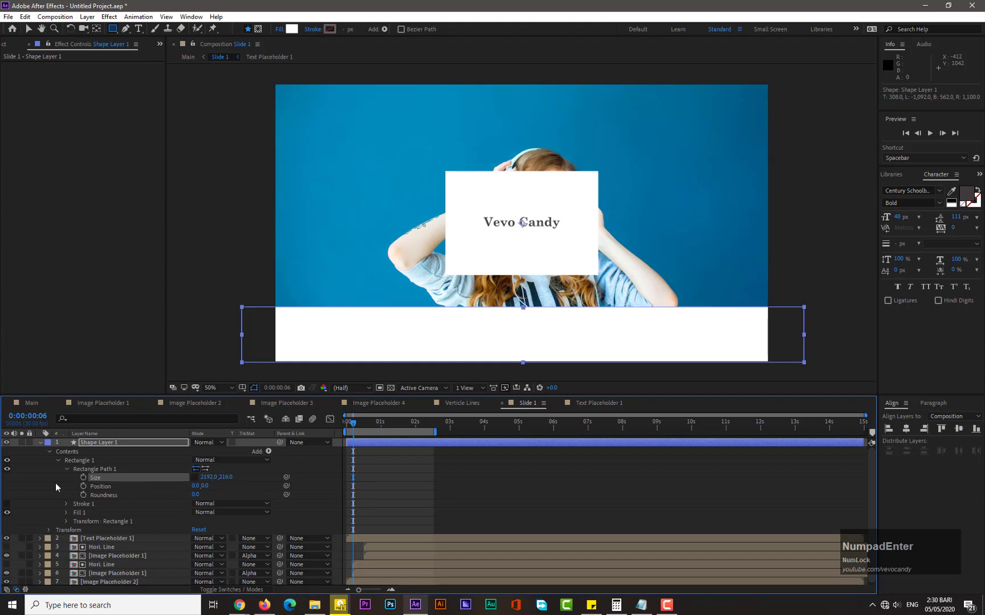
click(38, 443)
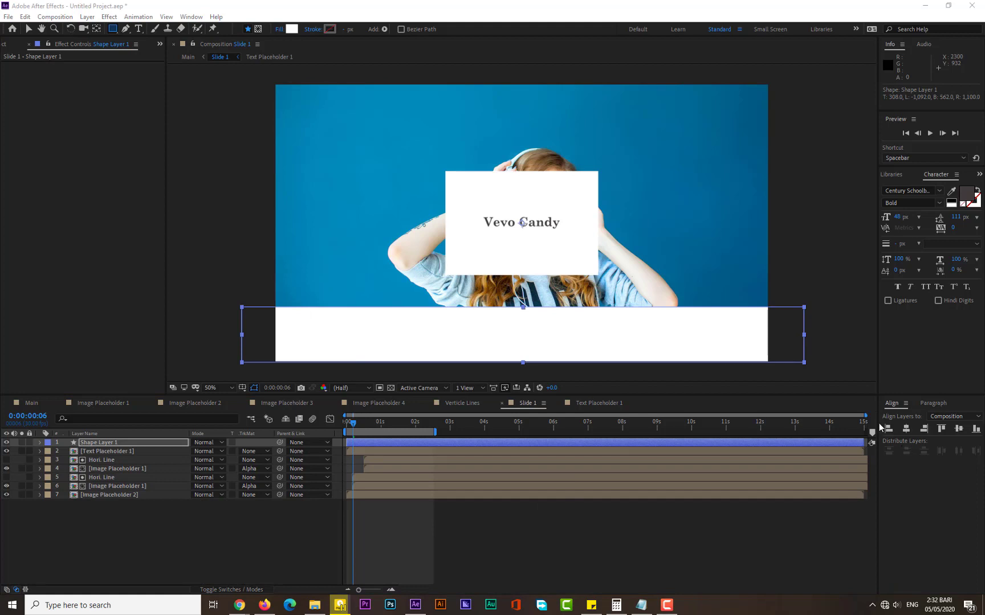
- Center Shape Layer 1's anchor point in its content and align the layer to the composition's horizontal center and bottom edge
click(136, 442)
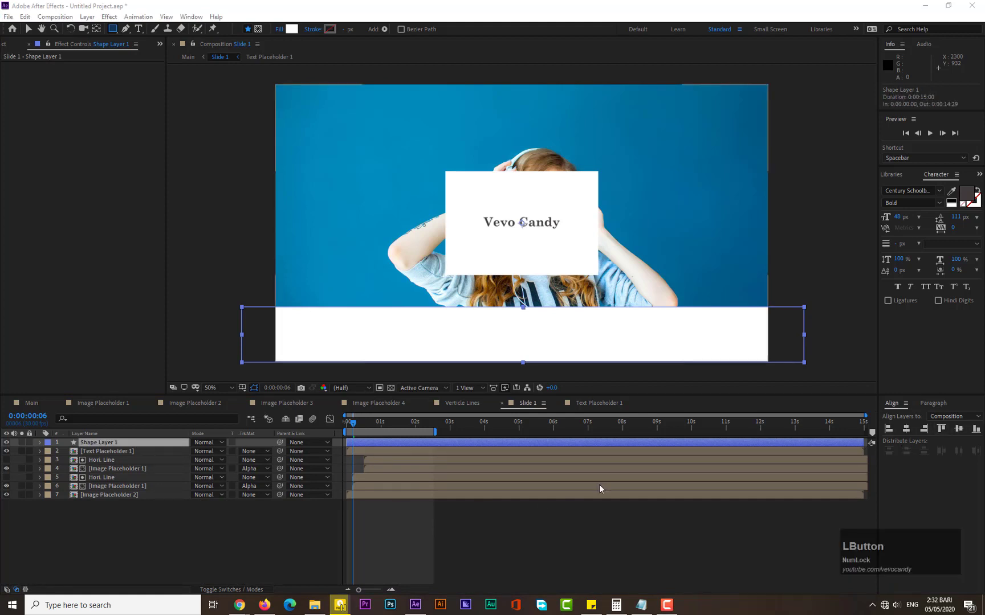
click(96, 427)
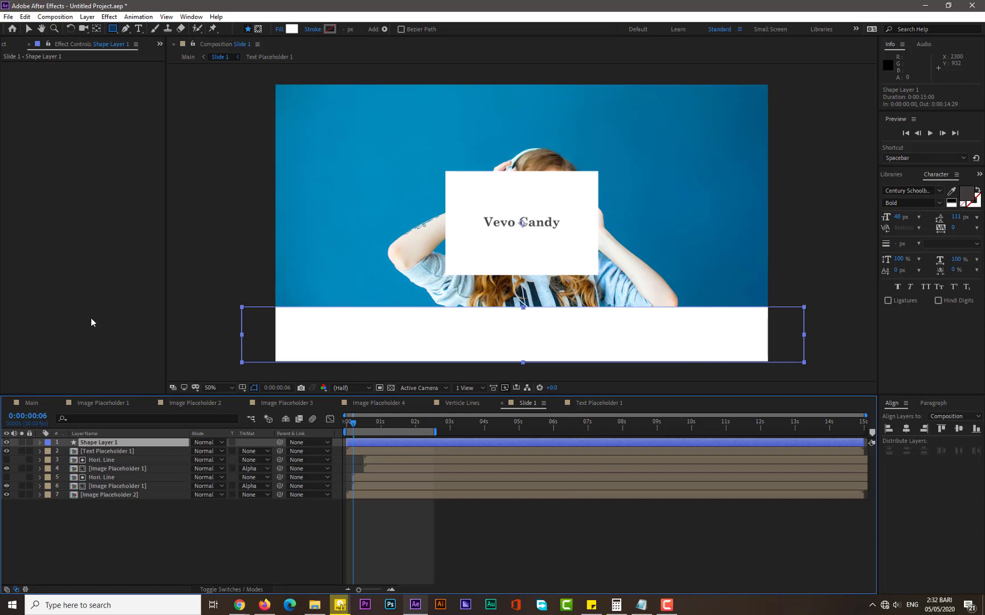
click(87, 18)
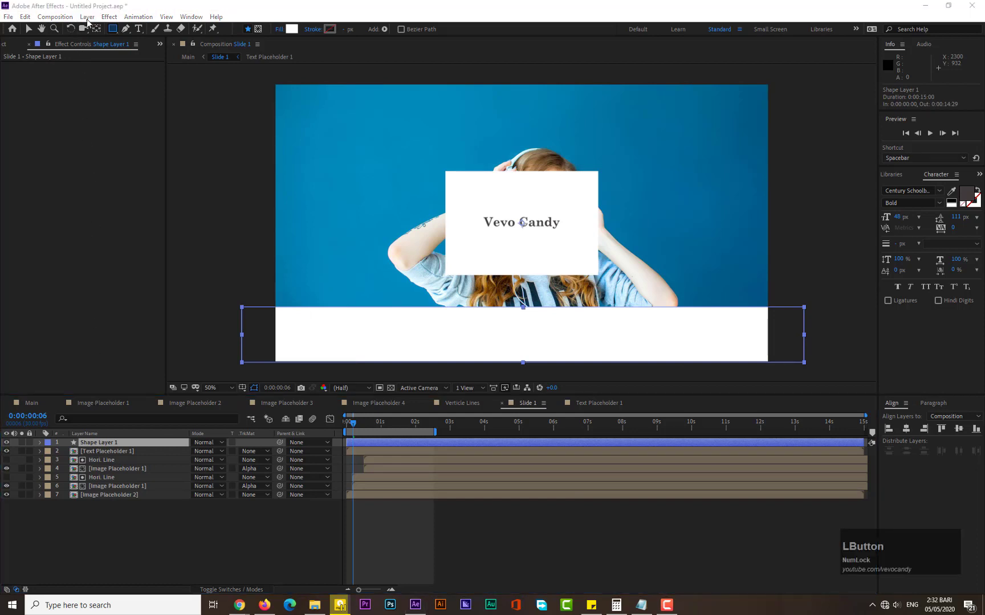
click(87, 18)
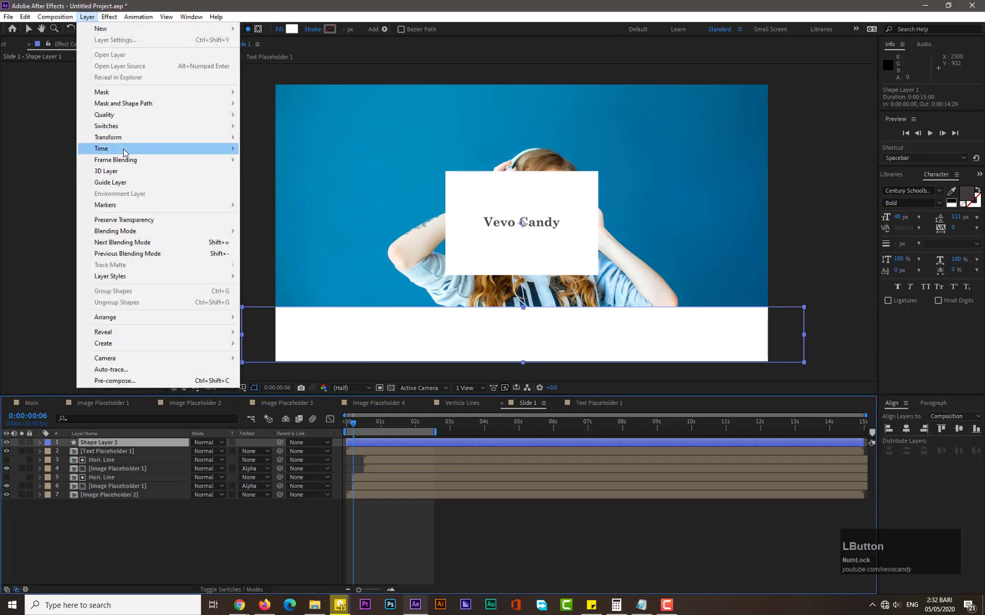
mouse_move(131, 139)
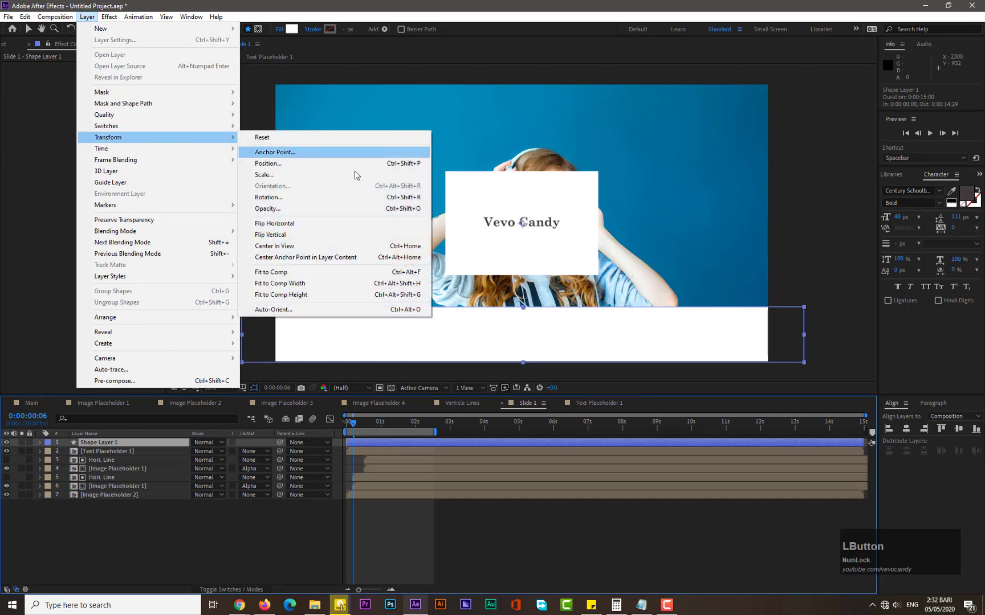
click(268, 258)
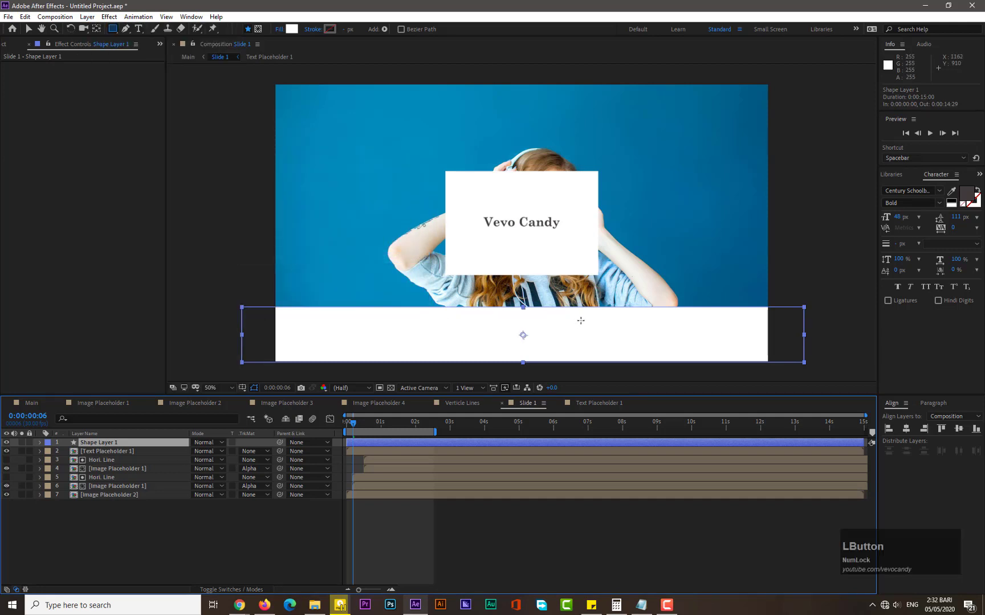
click(907, 428)
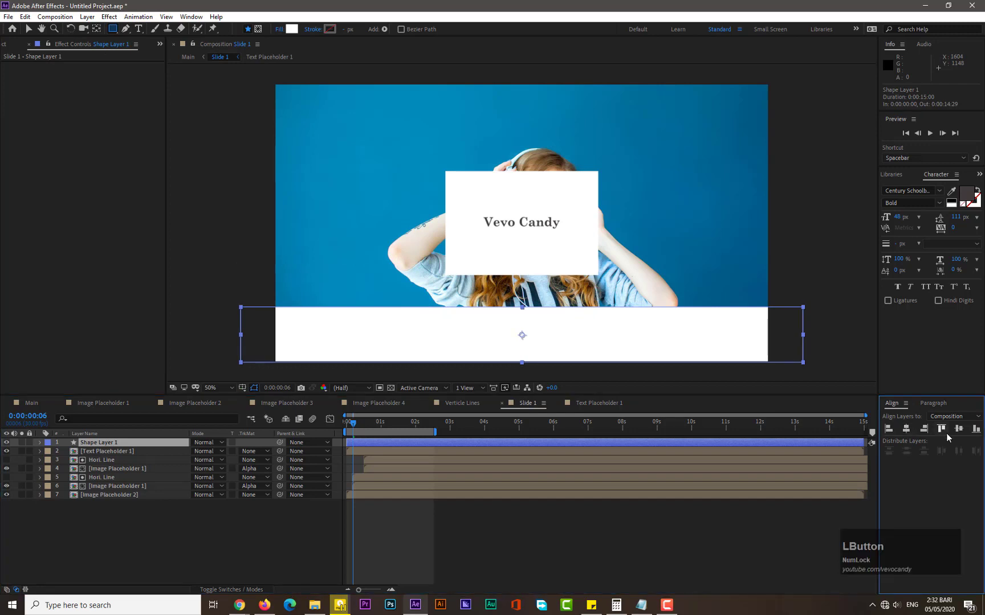
click(961, 431)
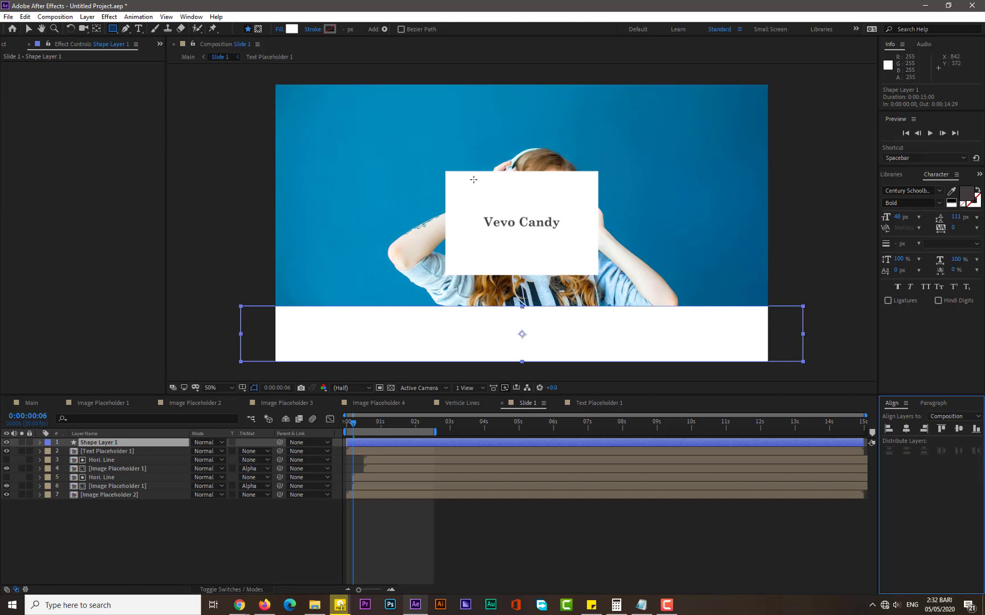
- Resize the Text Placeholder 1 composition to 564 × 345 px
double_click(105, 451)
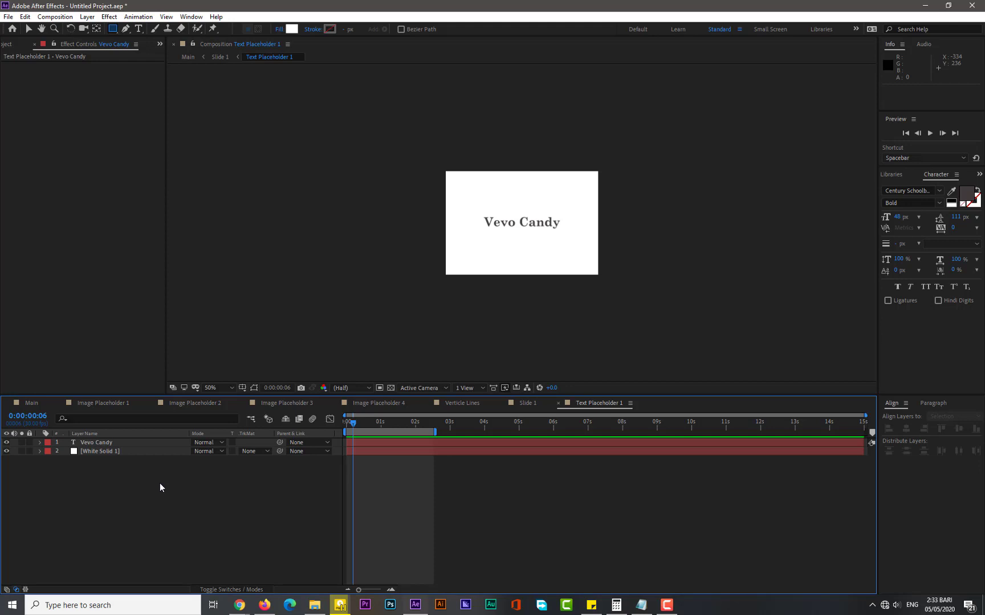
key(ctrl+k)
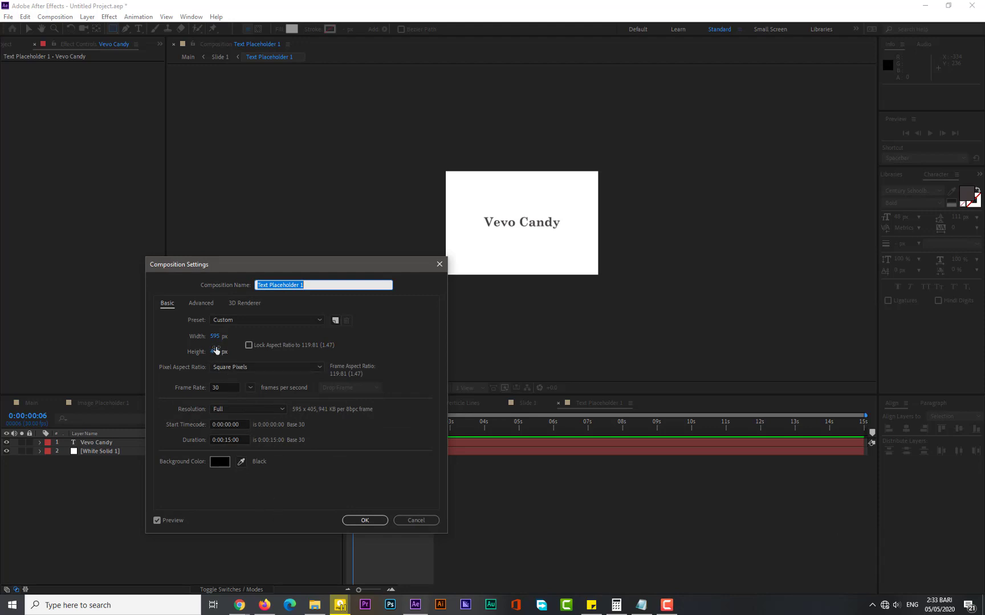
drag(215, 357, 200, 336)
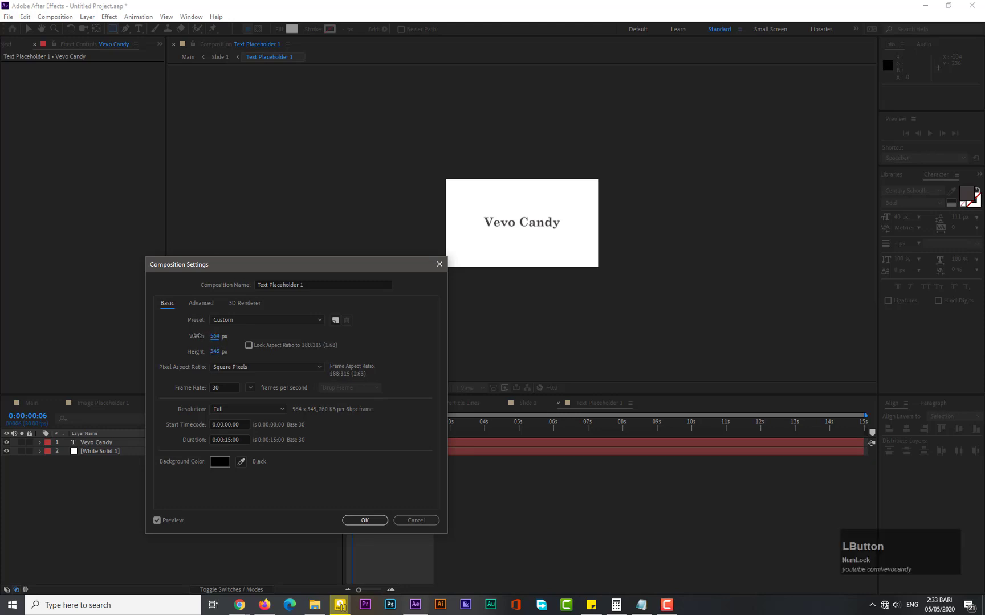
click(350, 519)
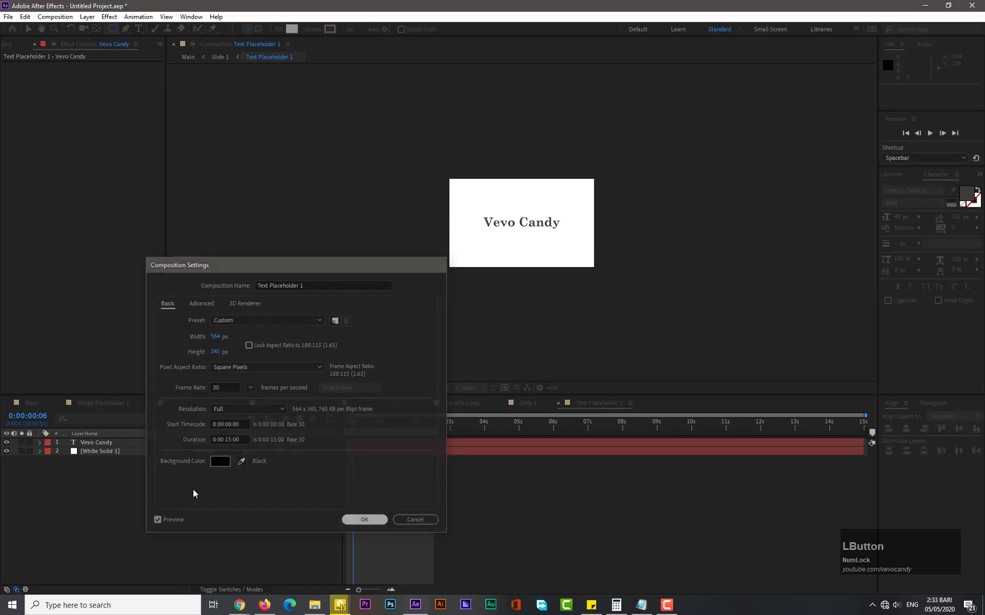
- In Slide 1, move the Text Placeholder 1 card to position 390, 864 and place Shape Layer 1 below it in the layer stack
click(30, 403)
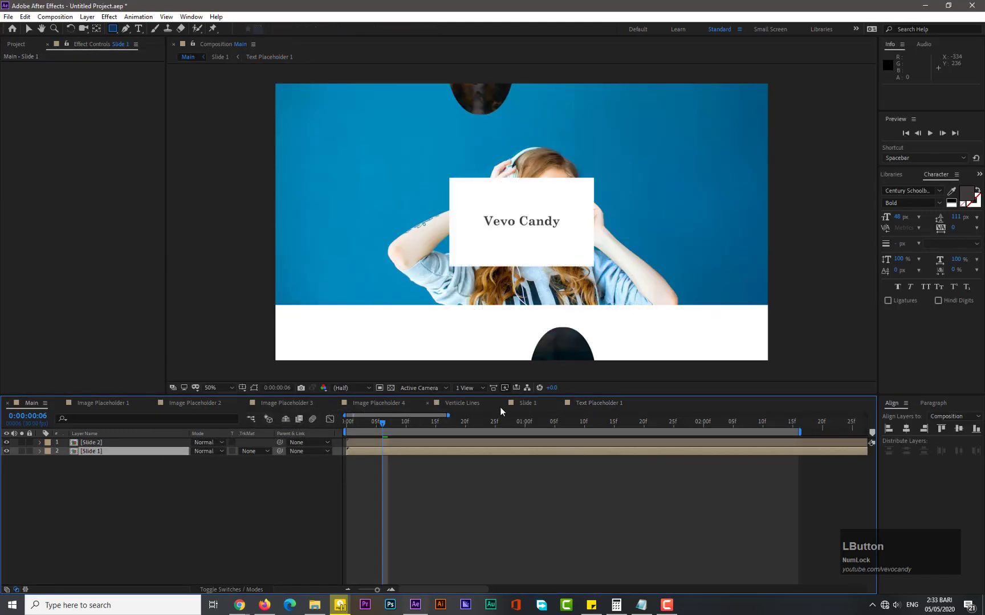
click(520, 403)
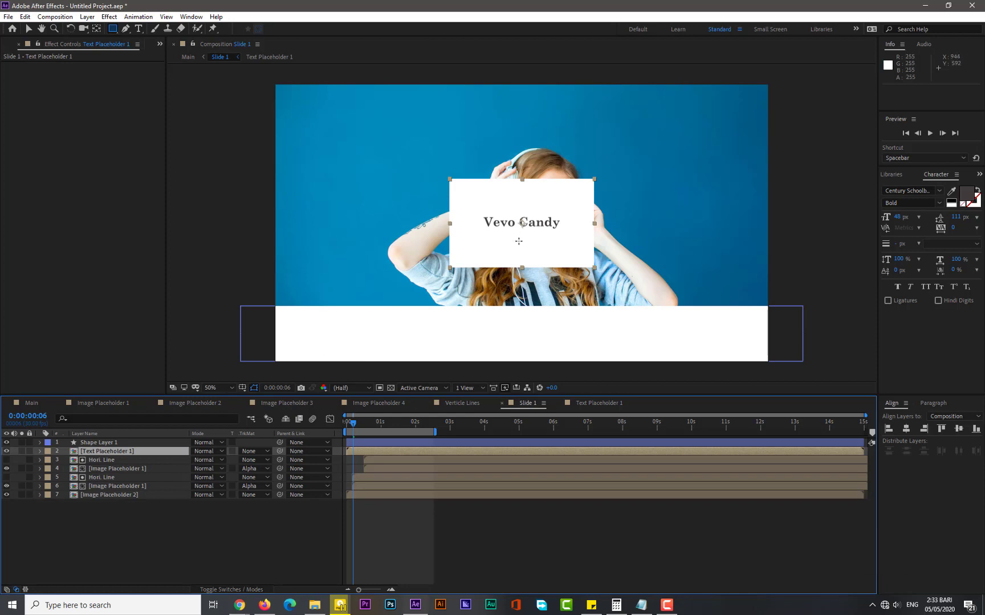
click(29, 29)
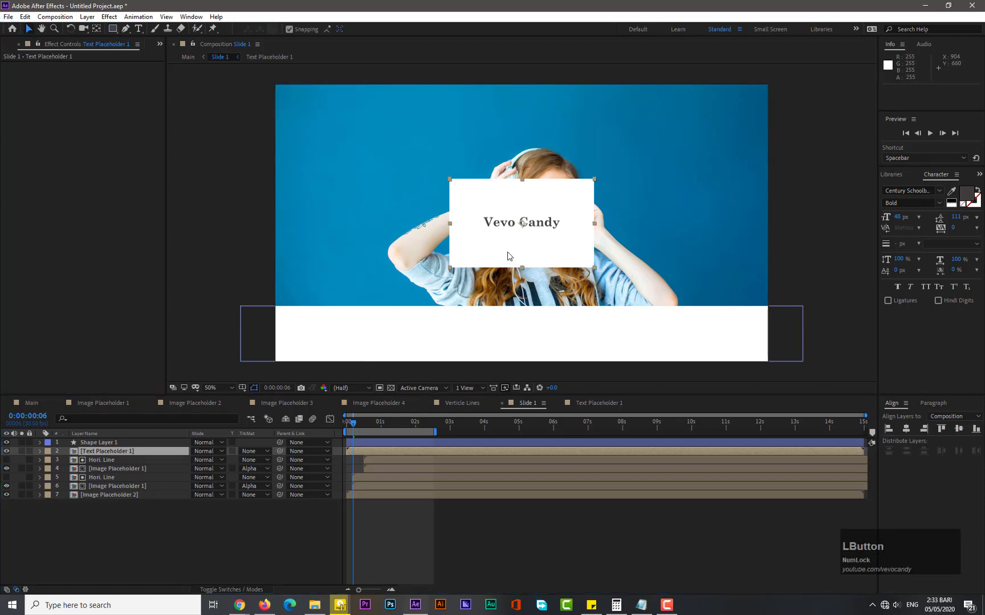
drag(512, 236, 366, 320)
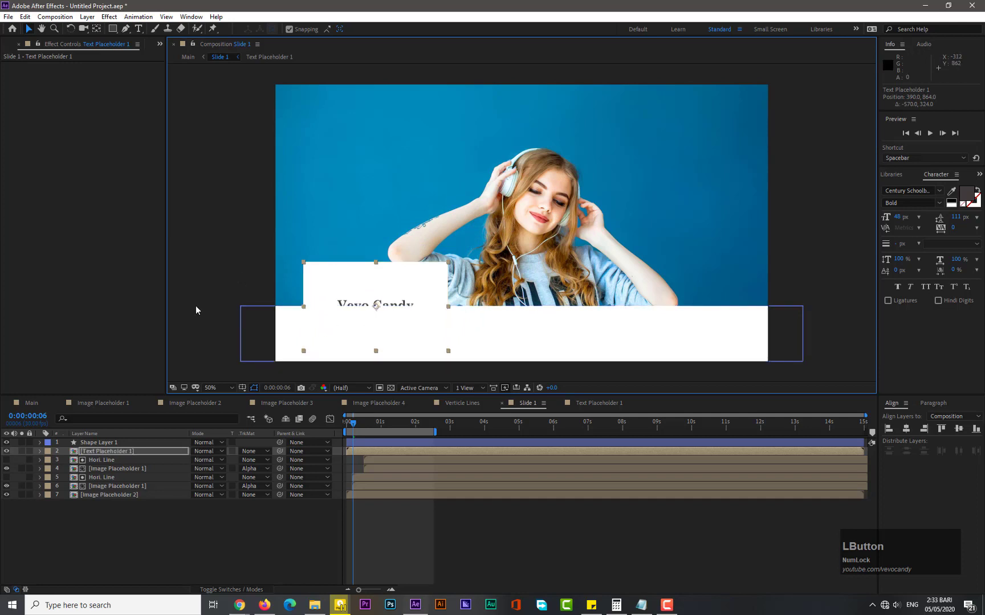
click(215, 299)
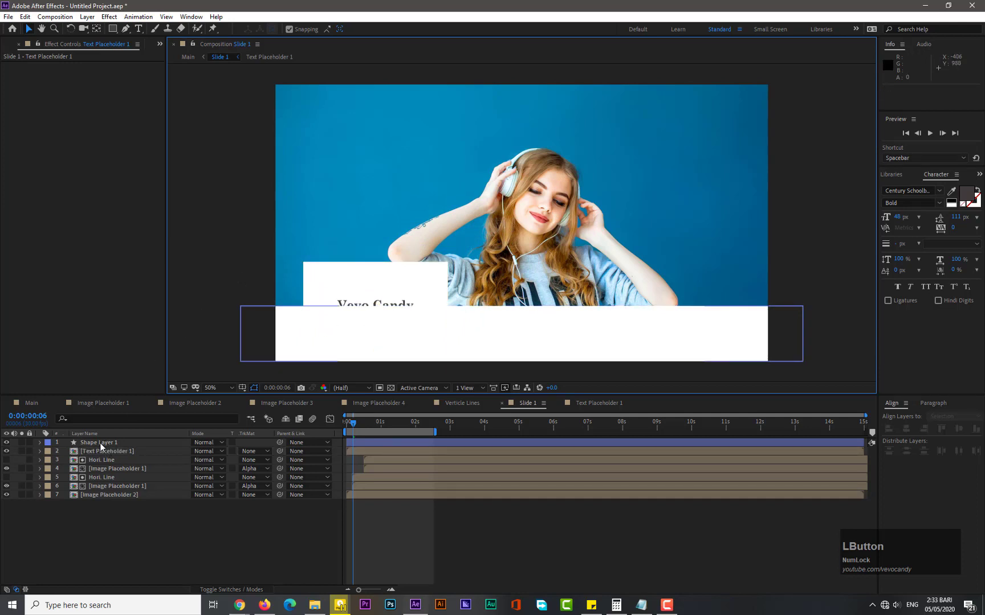
drag(101, 443, 102, 459)
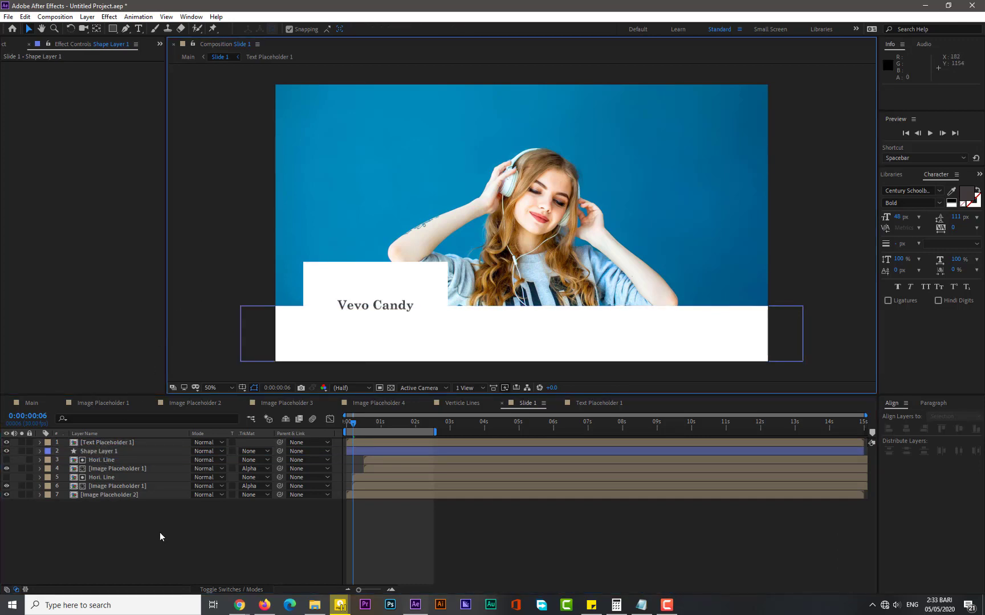
- Add a new shape layer to Slide 1 with the fill set to None and a solid color stroke
click(143, 528)
right_click(142, 528)
mouse_move(189, 416)
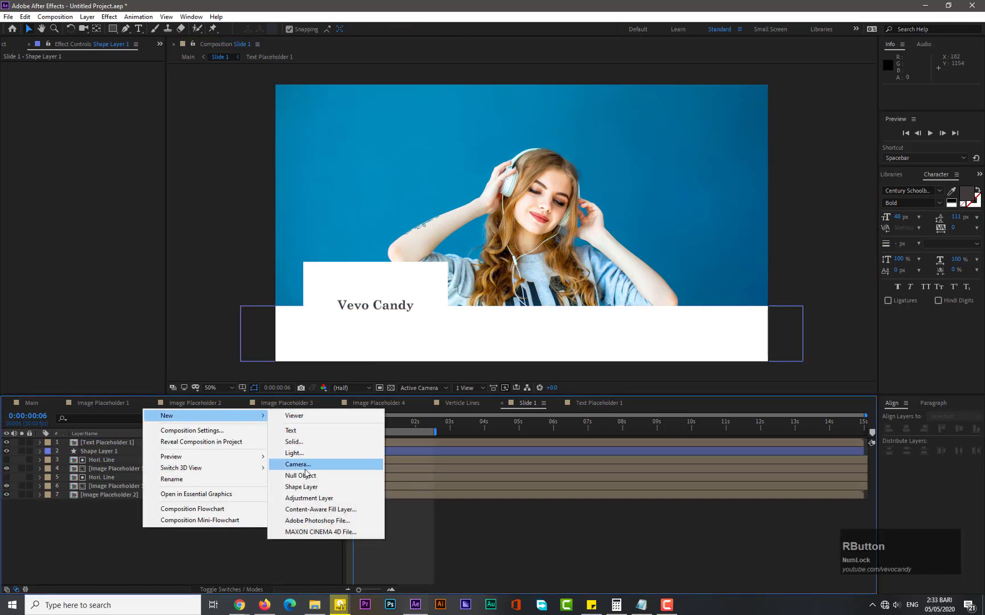
click(294, 490)
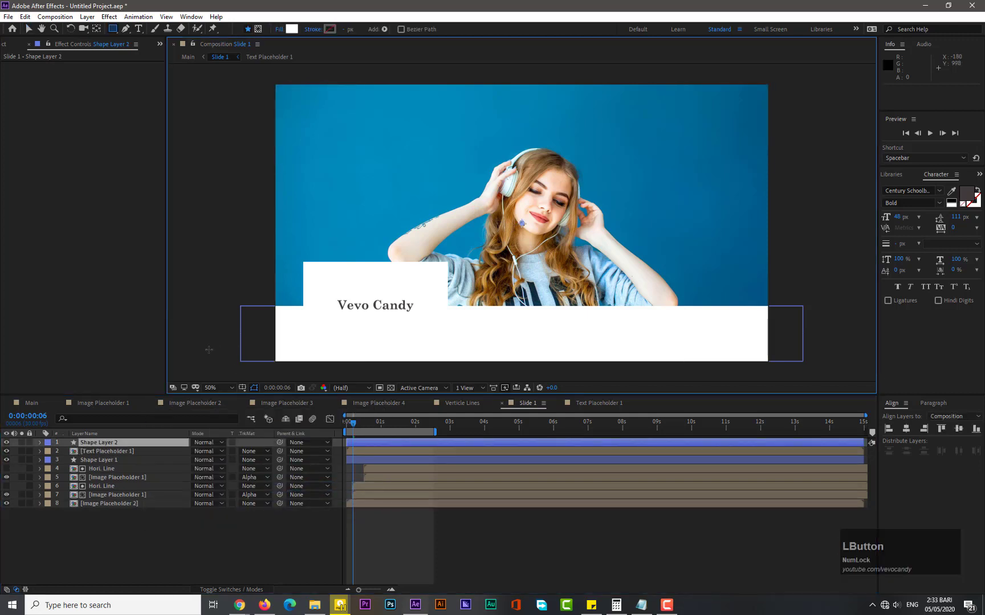
click(279, 29)
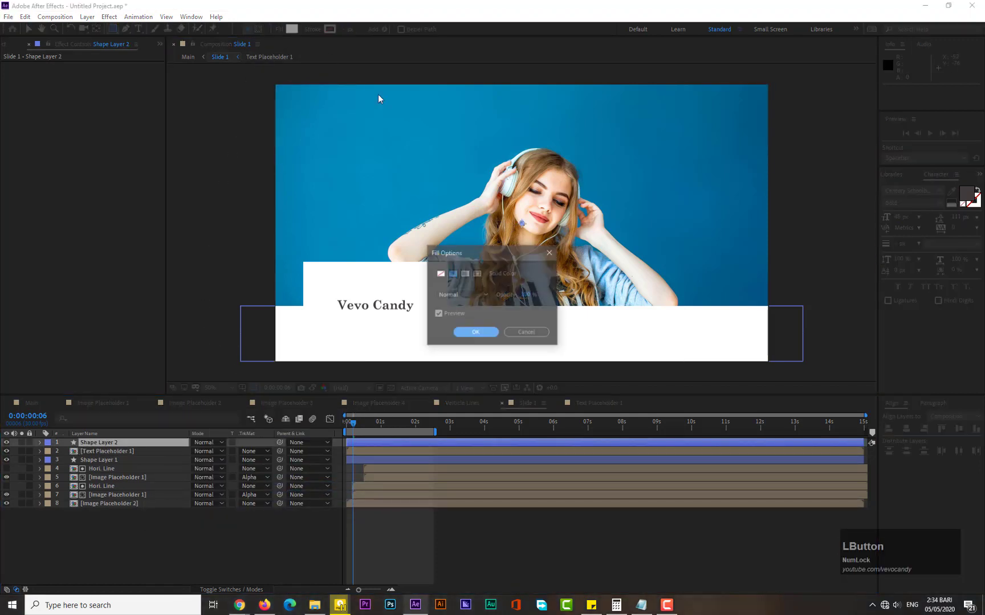
click(439, 273)
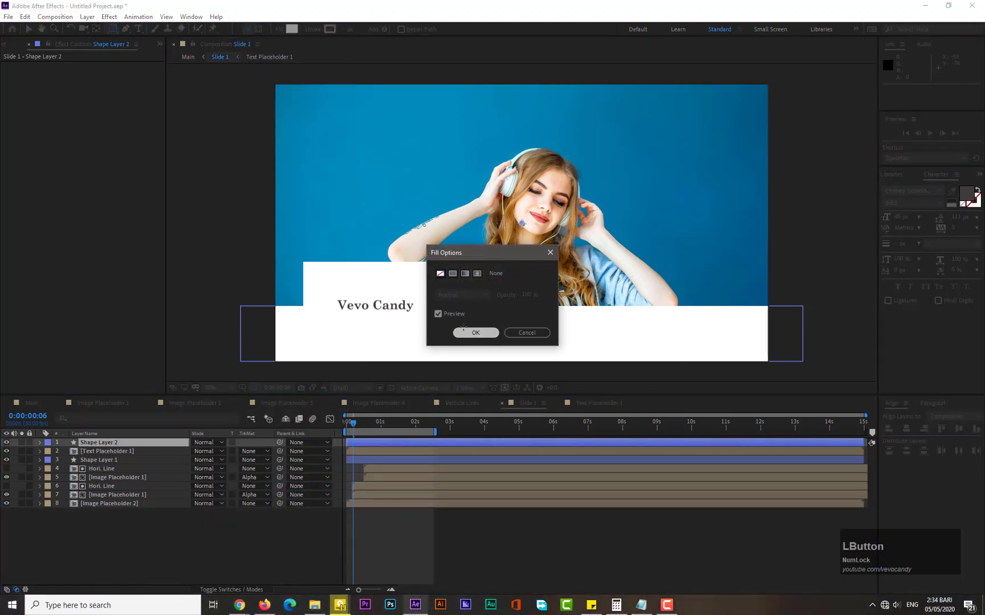
click(476, 333)
click(313, 29)
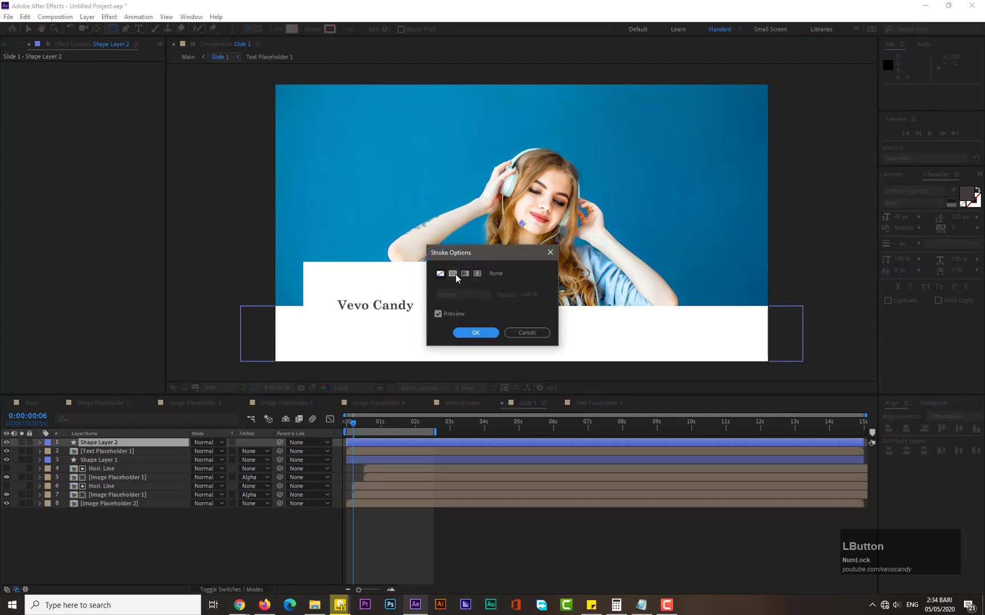
click(454, 273)
click(465, 337)
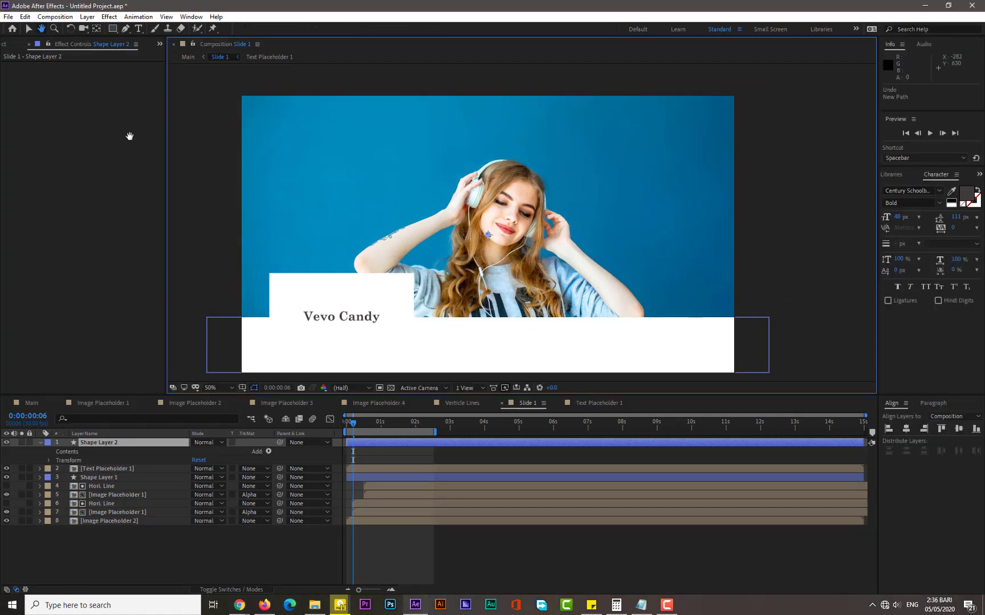
- With the Pen tool, draw a straight horizontal line beneath the Vevo Candy text, about as wide as the text
key(v)
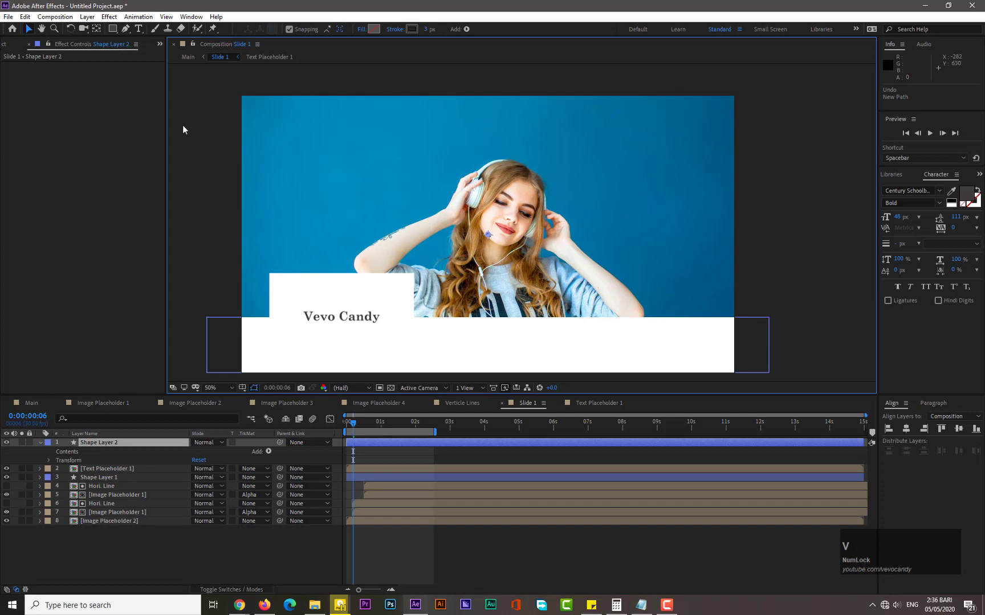
click(125, 28)
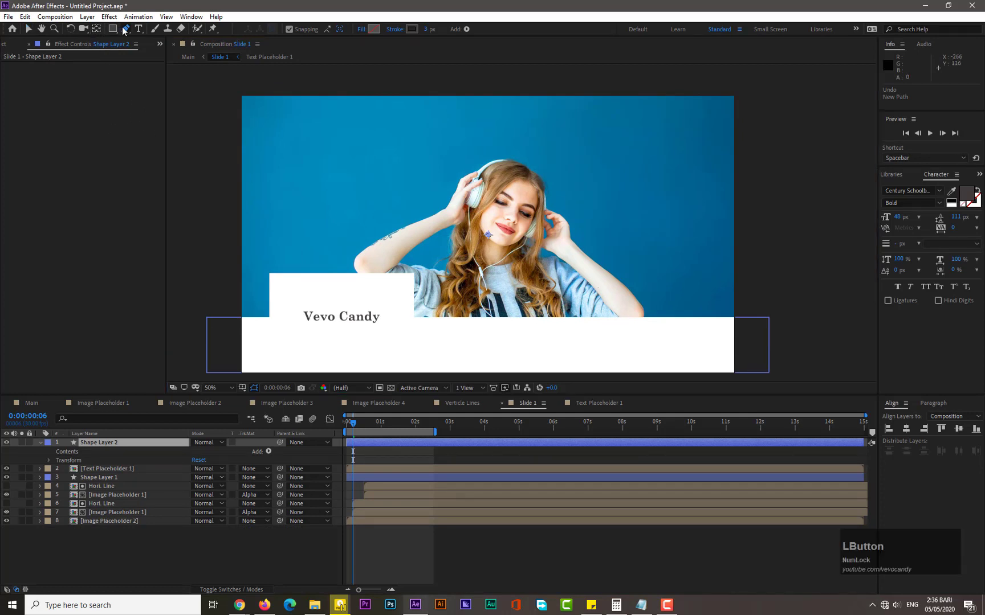
click(302, 345)
click(382, 345)
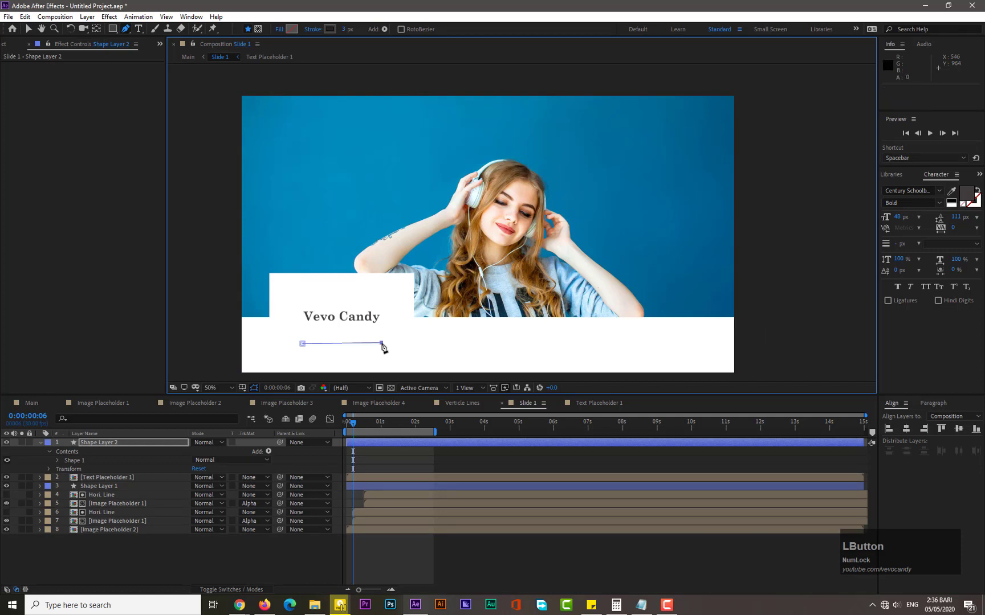
drag(382, 344, 381, 345)
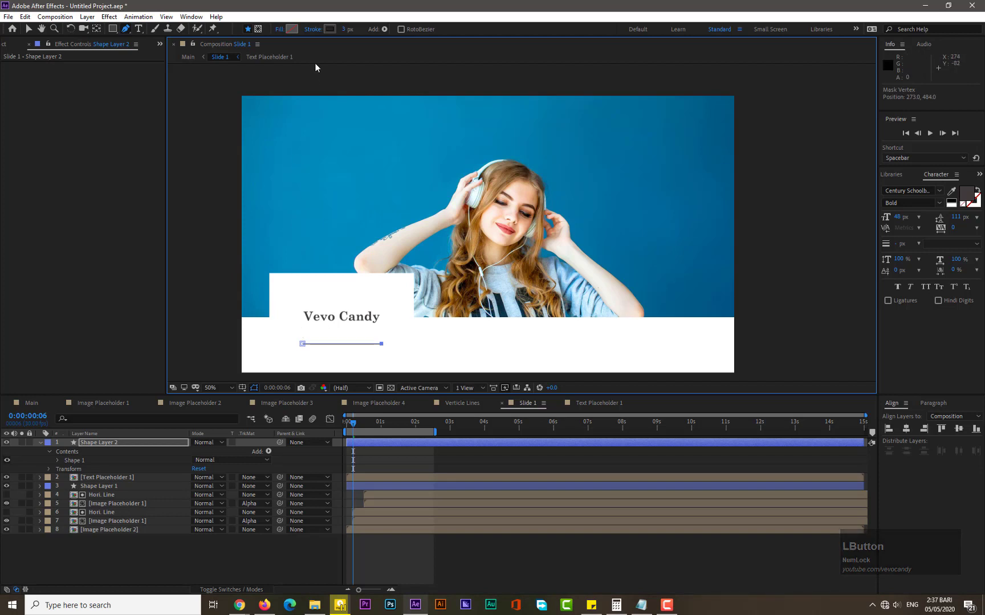
- Set the line's stroke width to 5 px and deselect the layer
drag(347, 29, 347, 30)
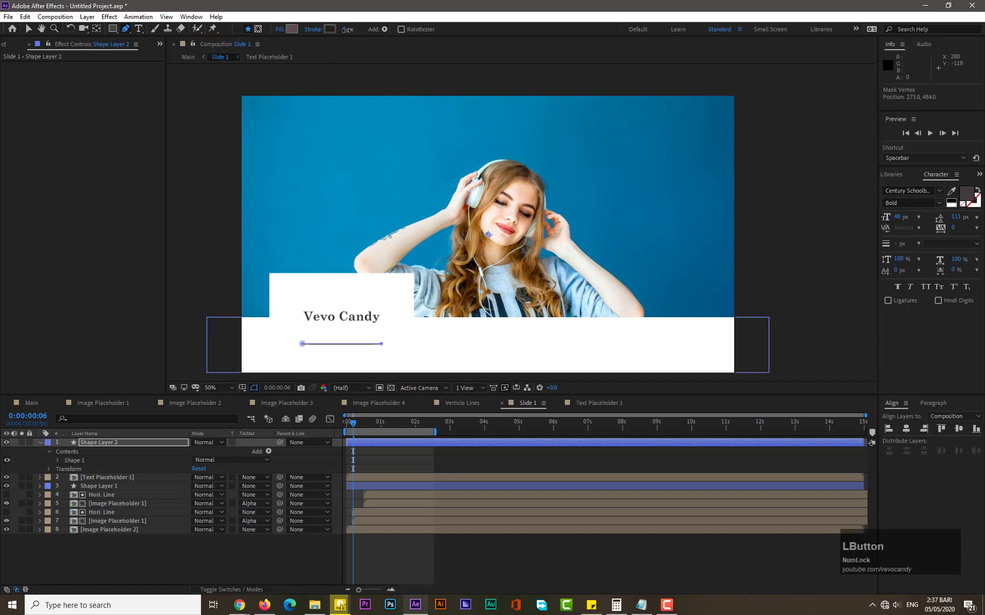
click(343, 29)
text(5)
key(KP_Enter)
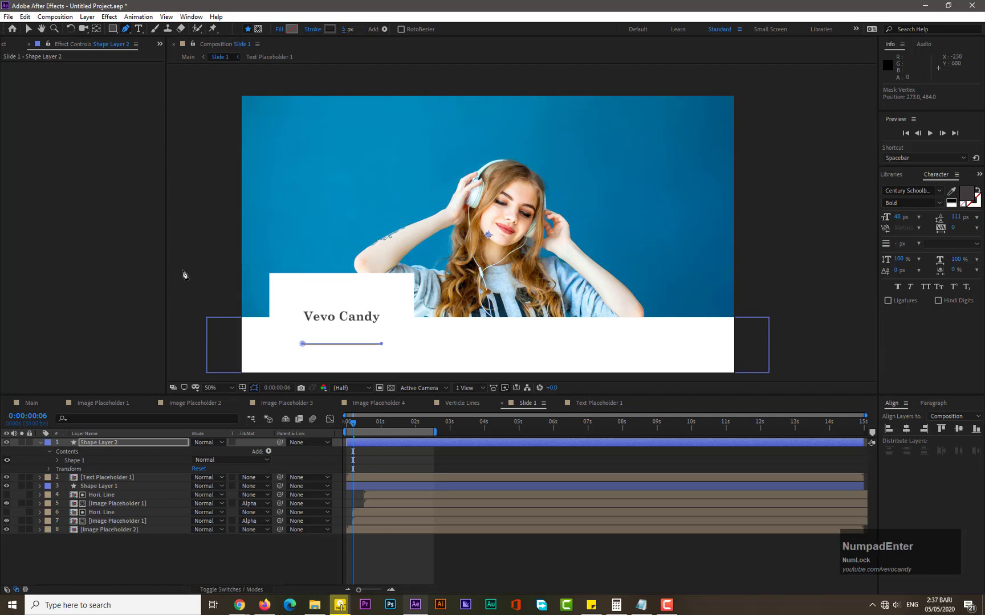
key(v)
click(217, 283)
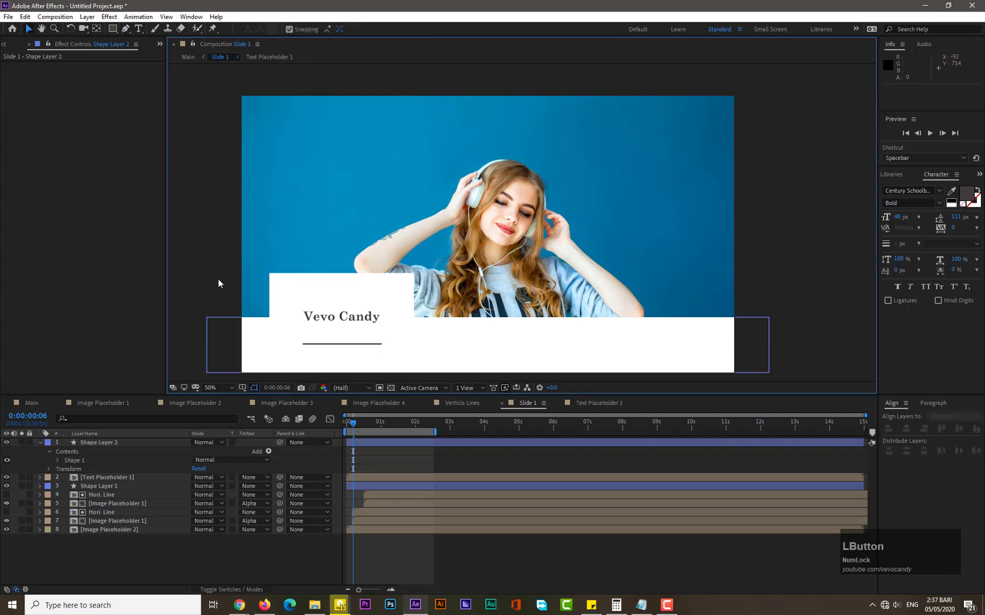
- Center Shape Layer 2's anchor point in its content and collapse the layer's properties
click(105, 443)
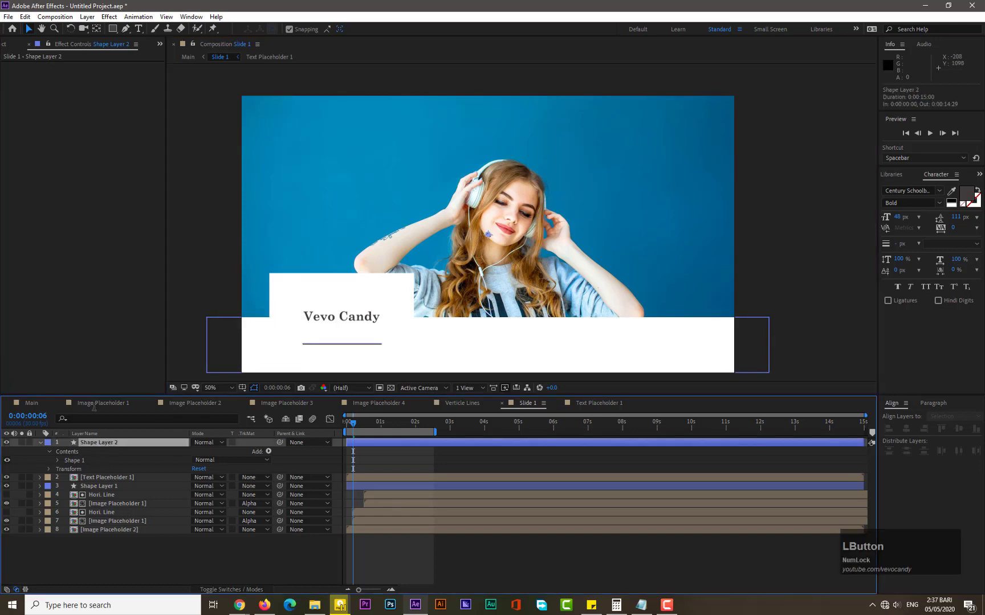
click(87, 16)
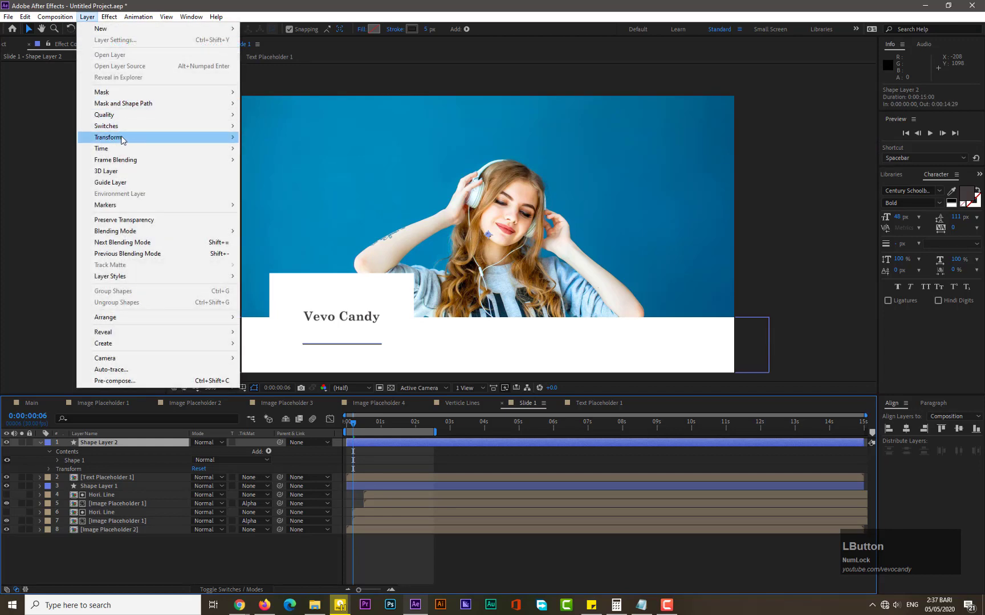
mouse_move(123, 139)
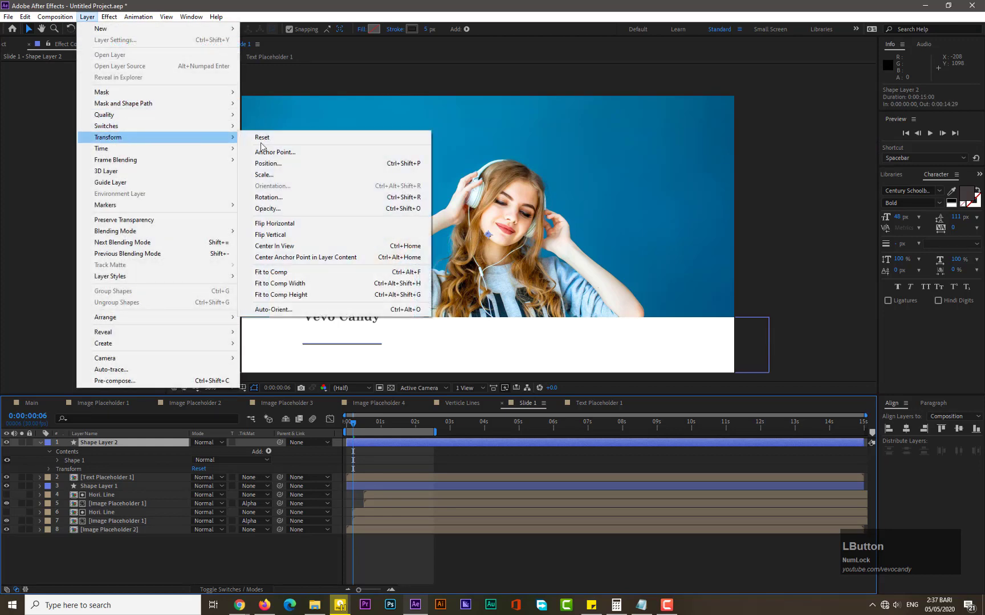
click(277, 257)
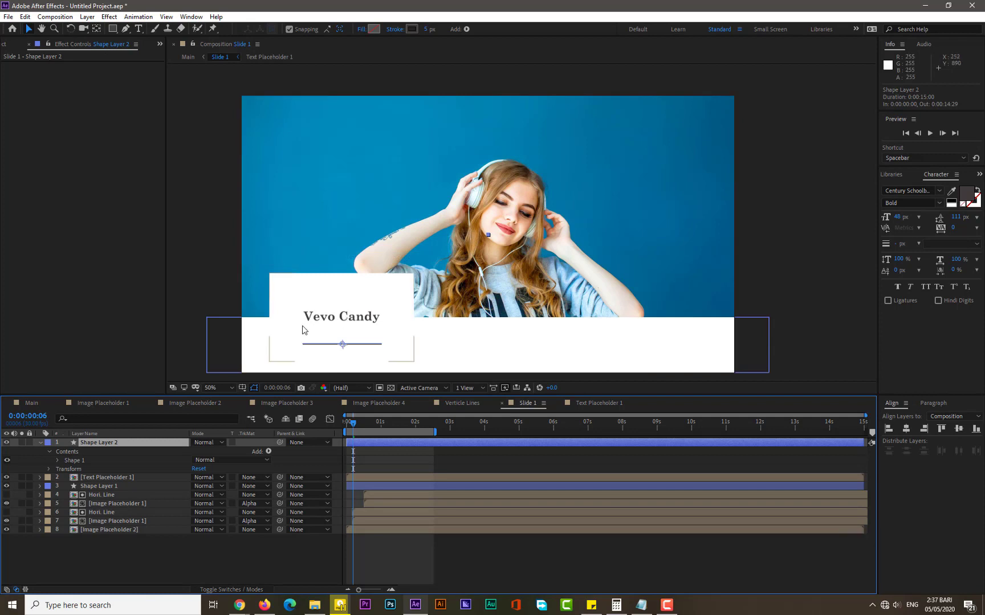
click(190, 318)
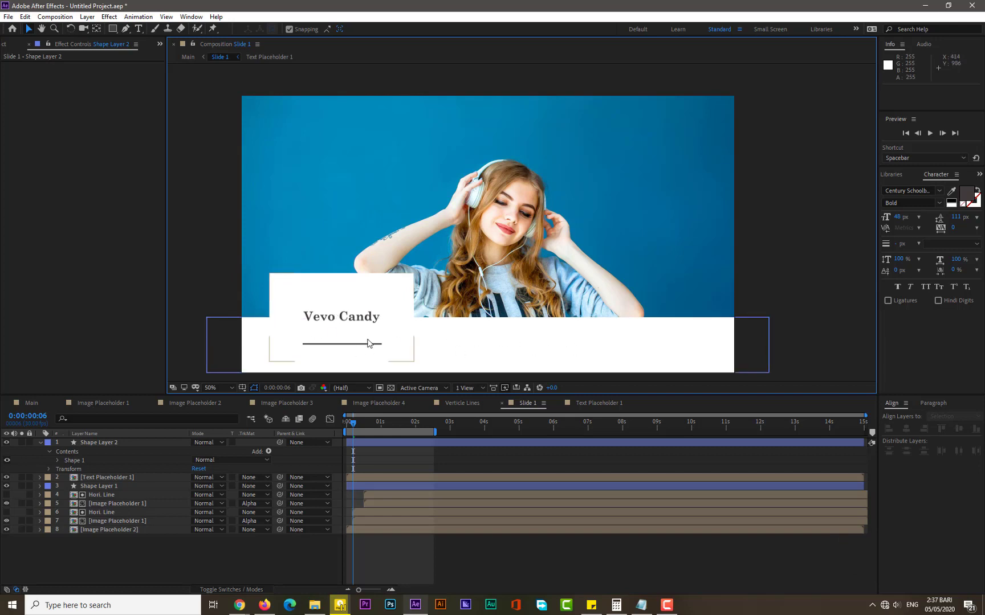
click(42, 443)
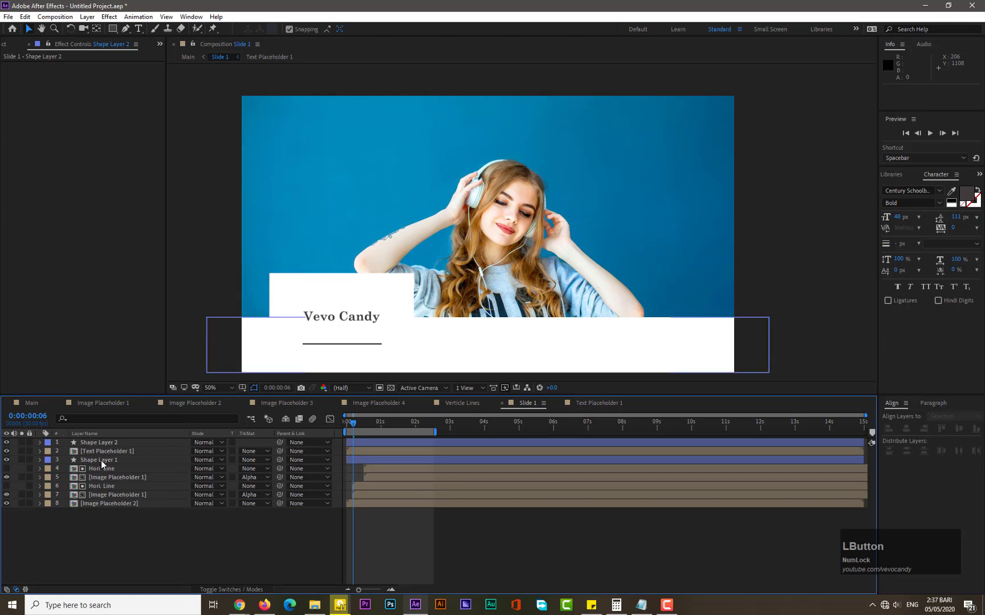
- Add Position keyframes at 0:00:01:00 to Text Placeholder 1 and Shape Layer 1
click(103, 458)
ctrl+click(110, 451)
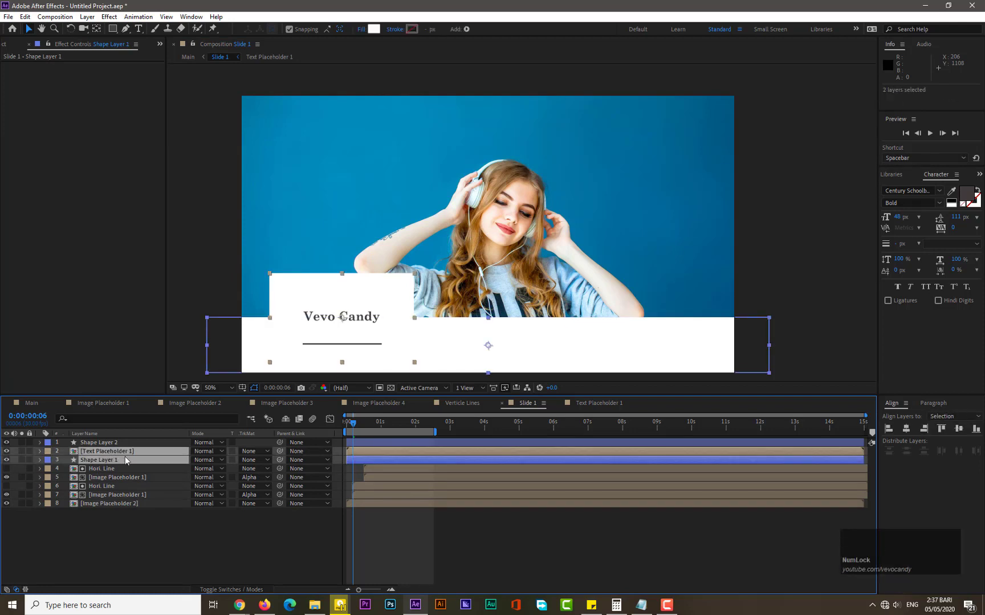
key(p)
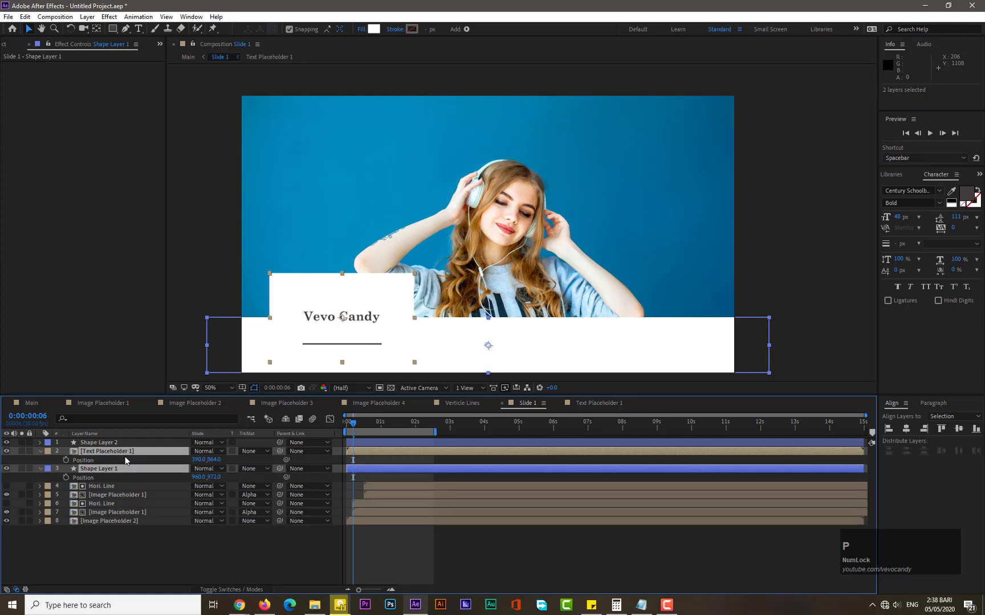
click(382, 426)
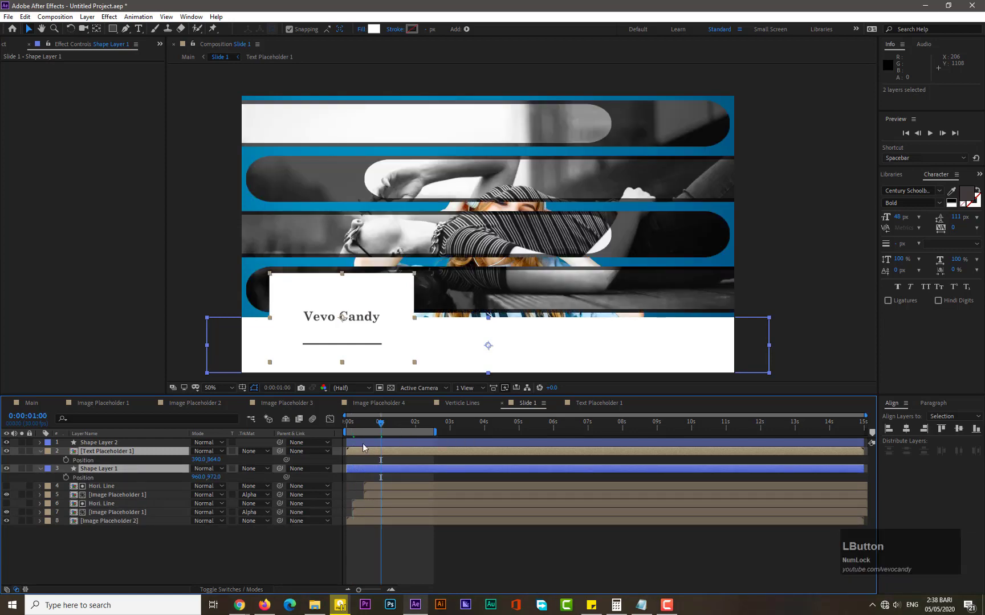
click(65, 478)
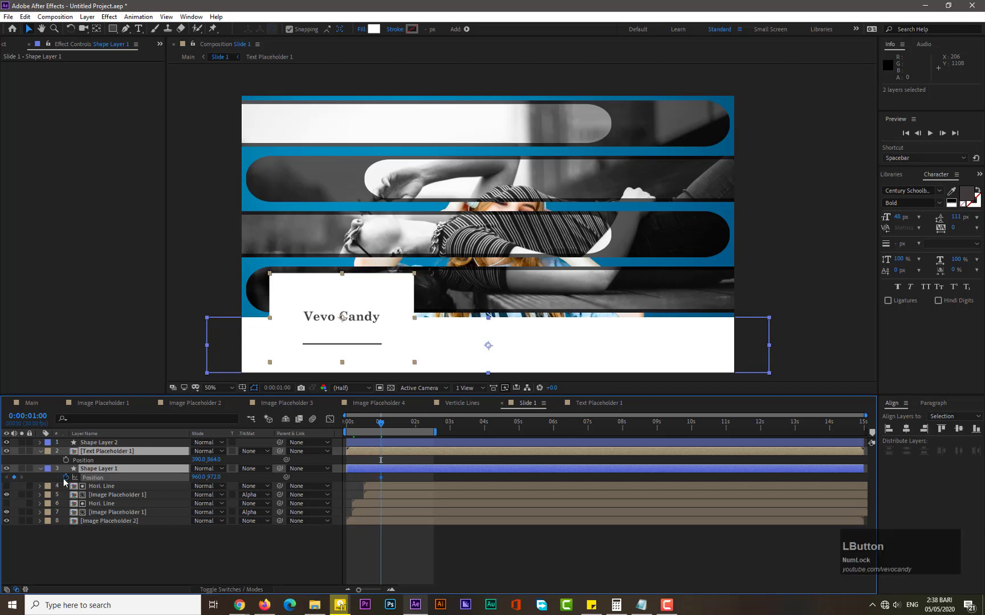
- At 0:00:00:00, shift Text Placeholder 1 and Shape Layer 1 horizontally out of frame to X positions 2452 and 3022
drag(353, 424, 346, 424)
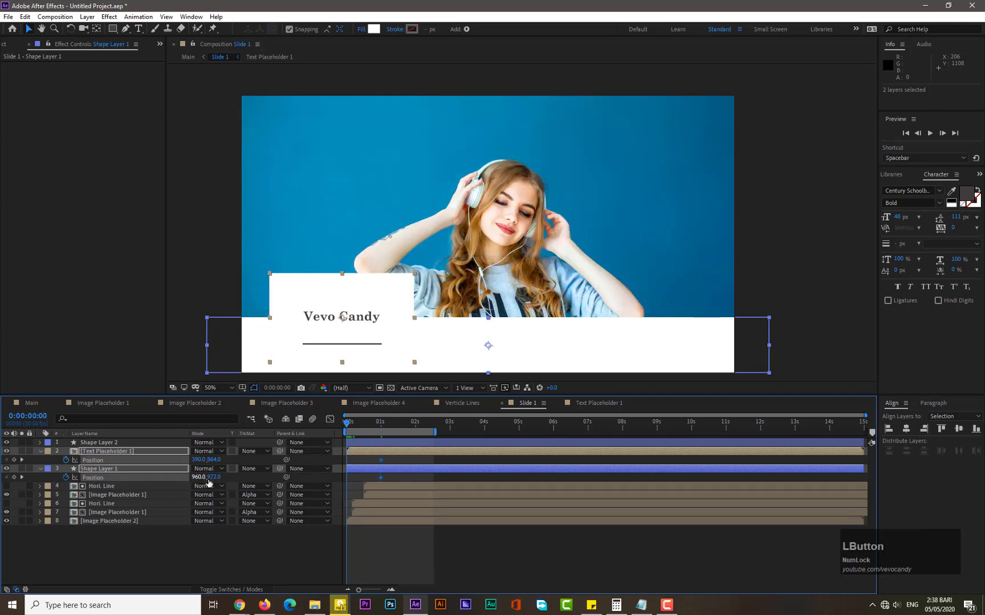
drag(198, 477, 620, 506)
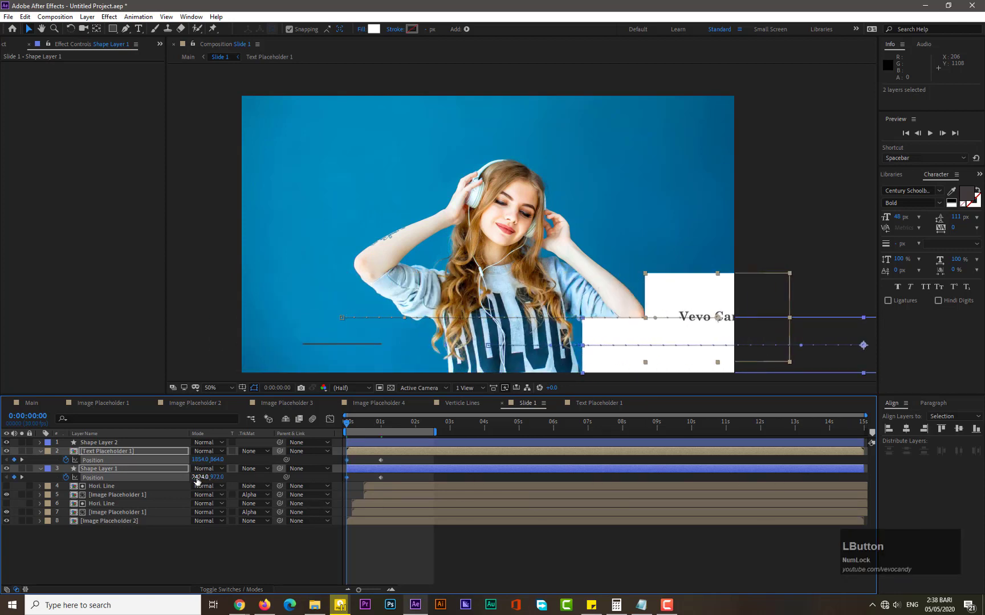
drag(205, 477, 466, 476)
drag(489, 475, 502, 476)
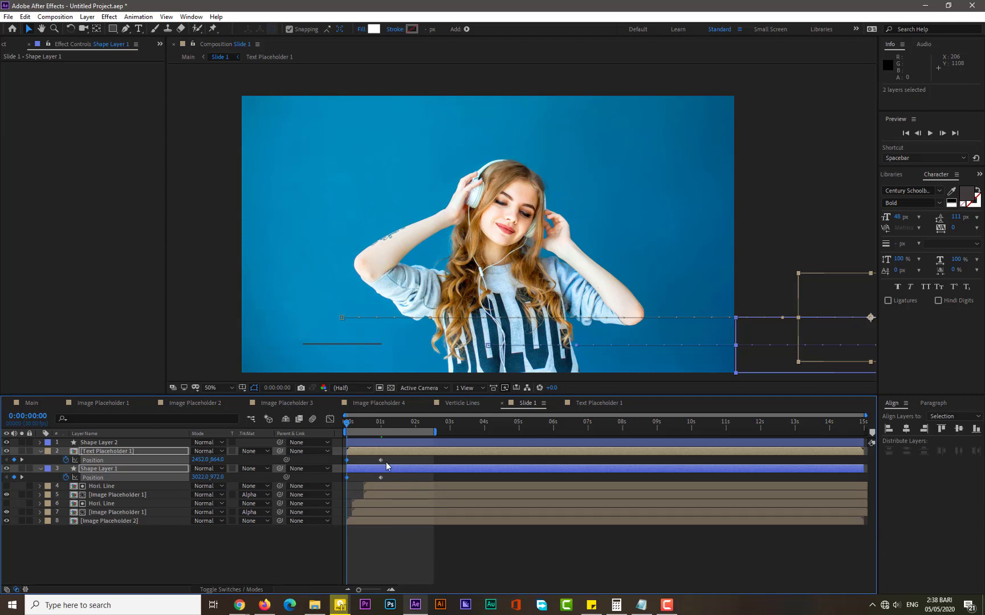
- Apply Easy Ease to all Position keyframes of Text Placeholder 1 and Shape Layer 1
drag(389, 458, 346, 478)
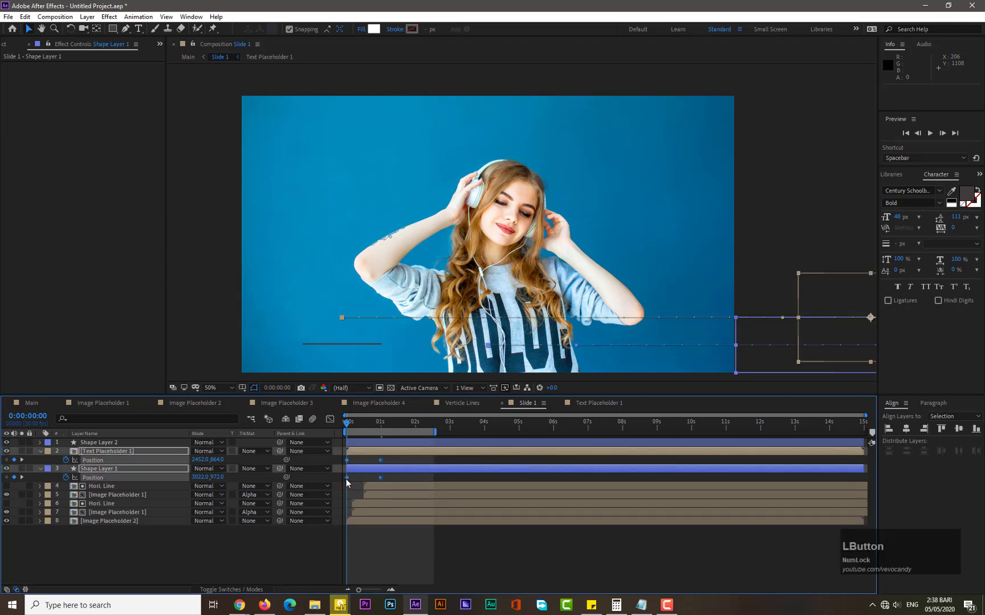
right_click(345, 479)
mouse_move(399, 471)
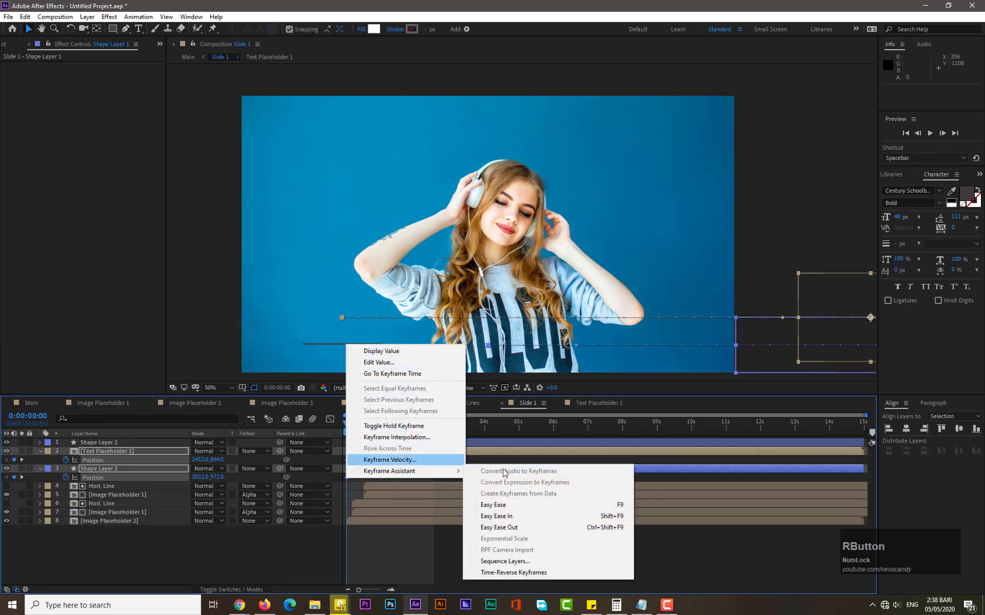
click(472, 505)
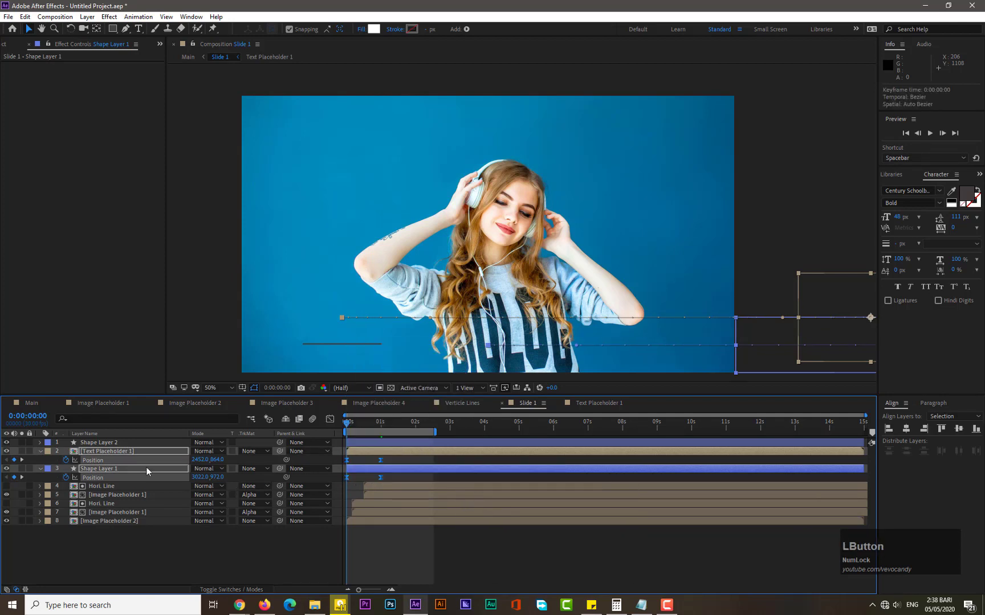
- Keyframe Shape Layer 2's Position at 0:00:00:15, and at 0:00:00:00 move the line out of frame to X 2093
click(133, 441)
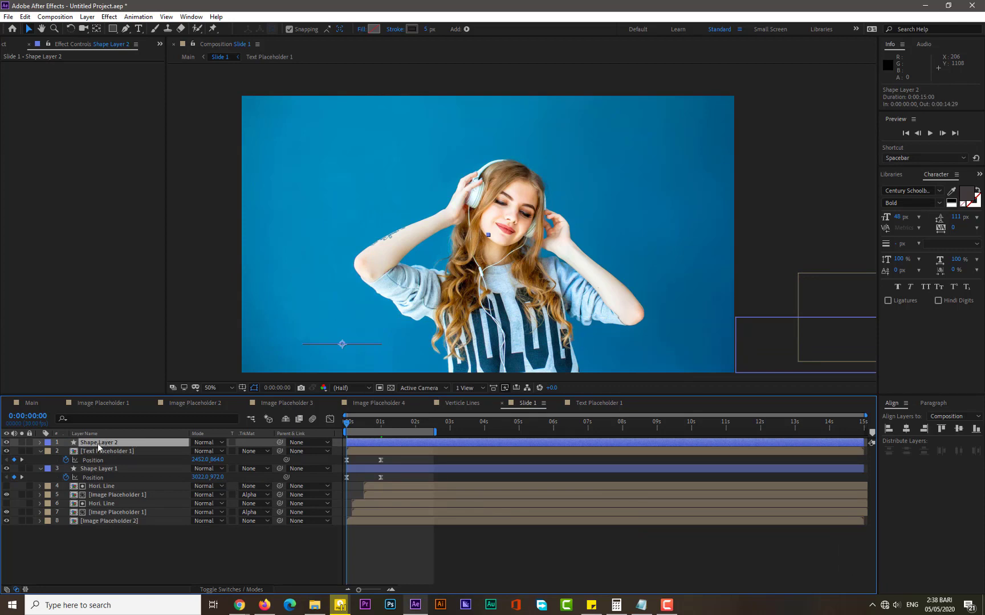
key(p)
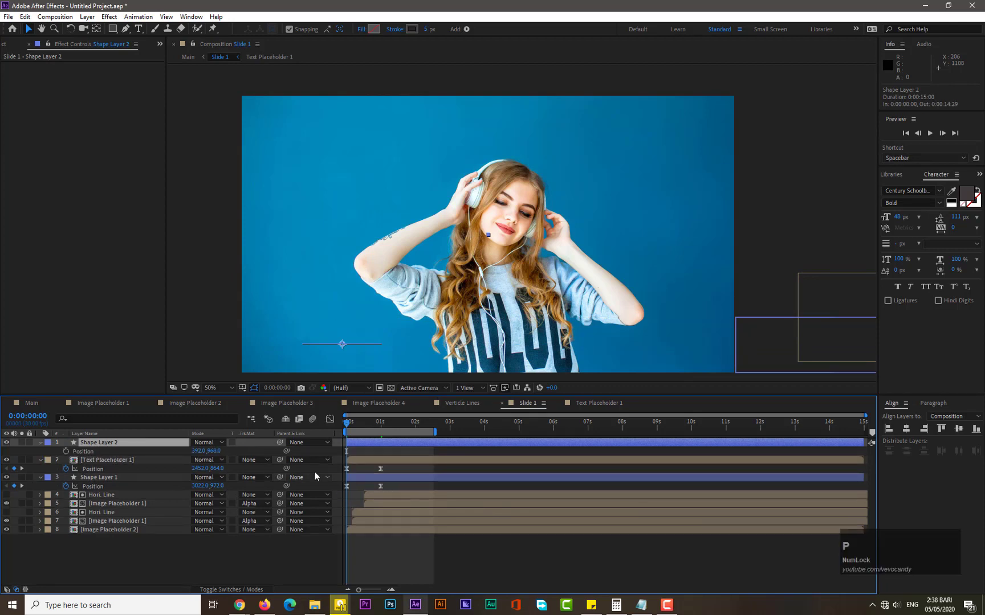
click(363, 422)
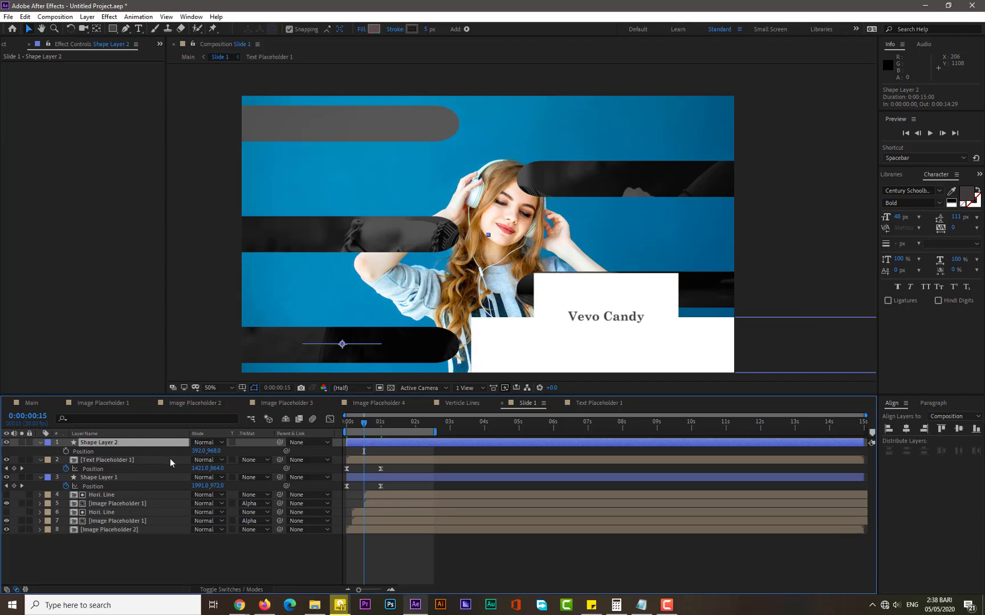
click(66, 451)
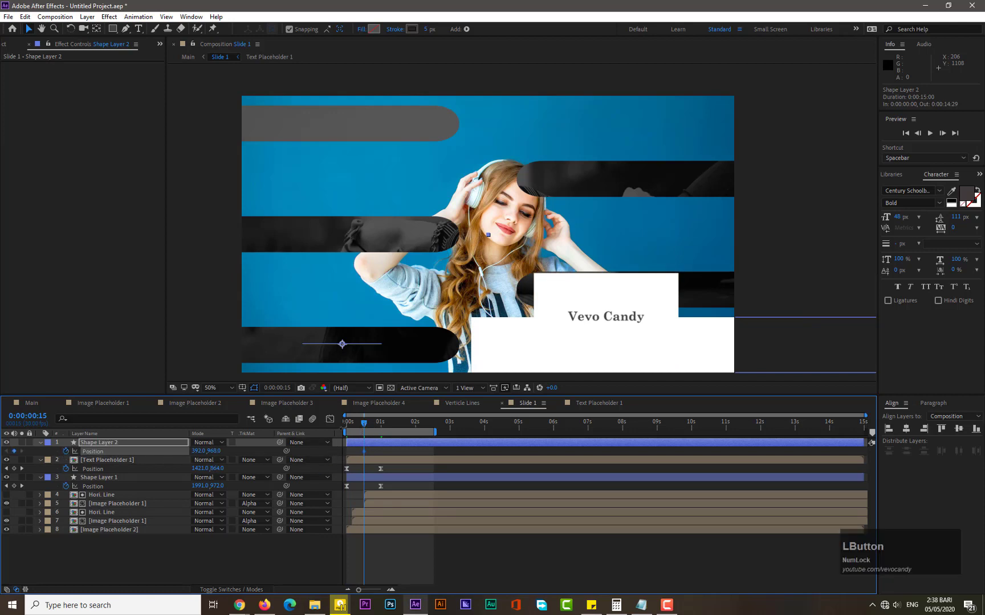
click(347, 425)
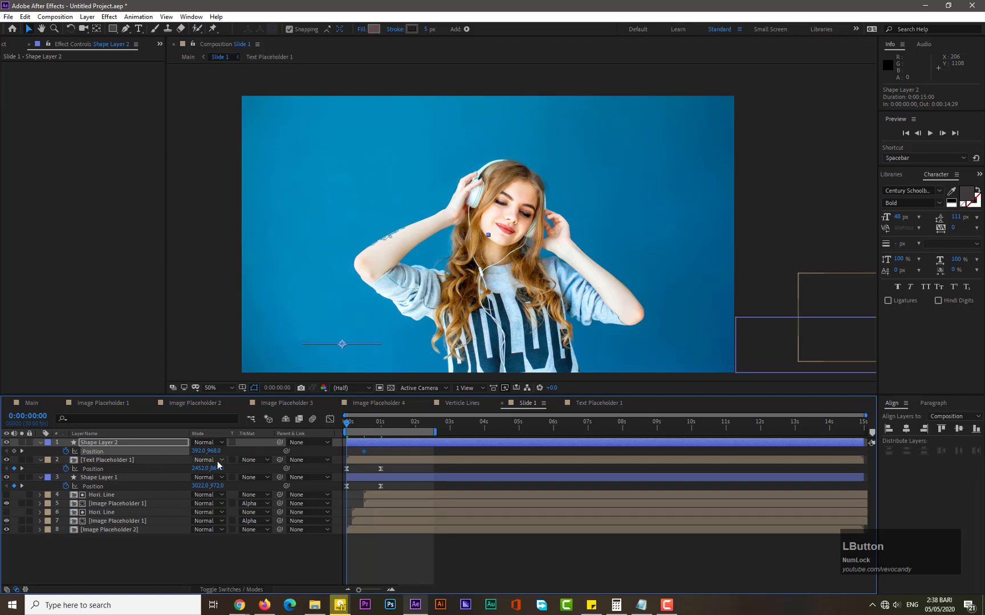
drag(195, 451, 430, 446)
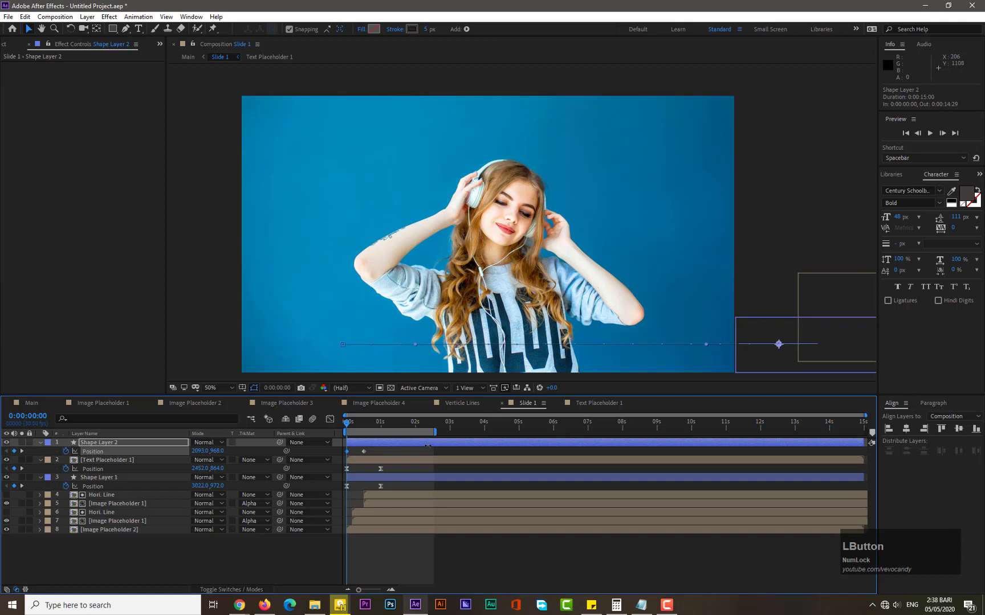
- Apply Easy Ease to both Position keyframes of Shape Layer 2
drag(372, 448, 344, 460)
right_click(346, 453)
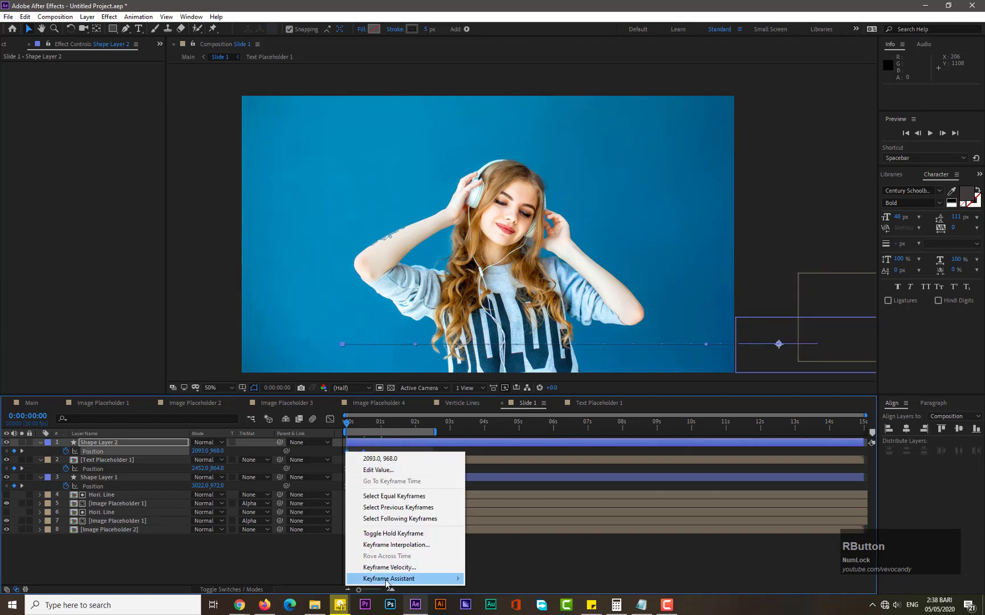
mouse_move(386, 581)
click(499, 511)
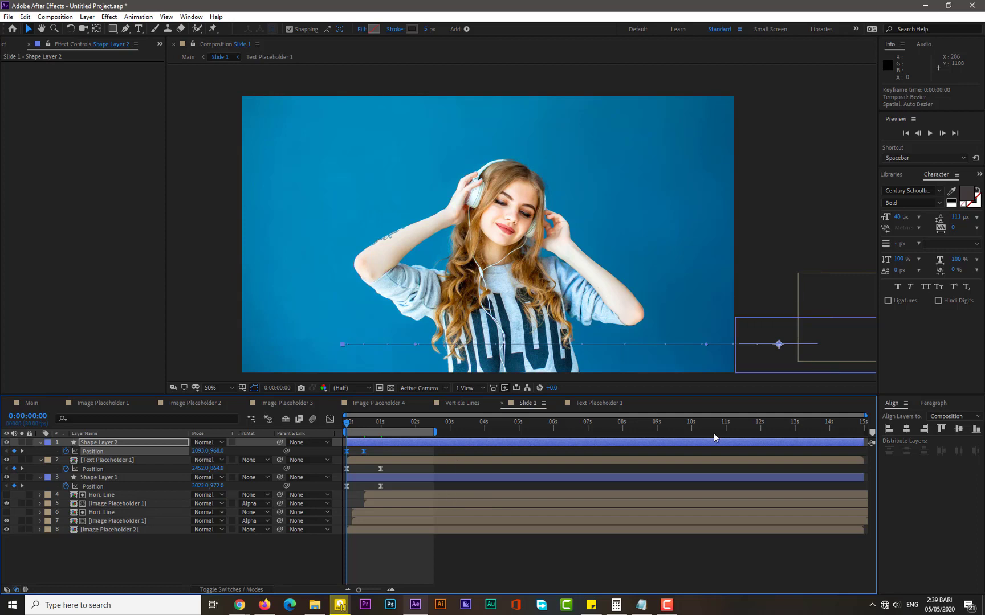
- Shift Shape Layer 2, Text Placeholder 1 and Shape Layer 1 to start at 0:00:02:00 and extend the work area's end to 0:00:03:29
scroll(458, 459, up, 5)
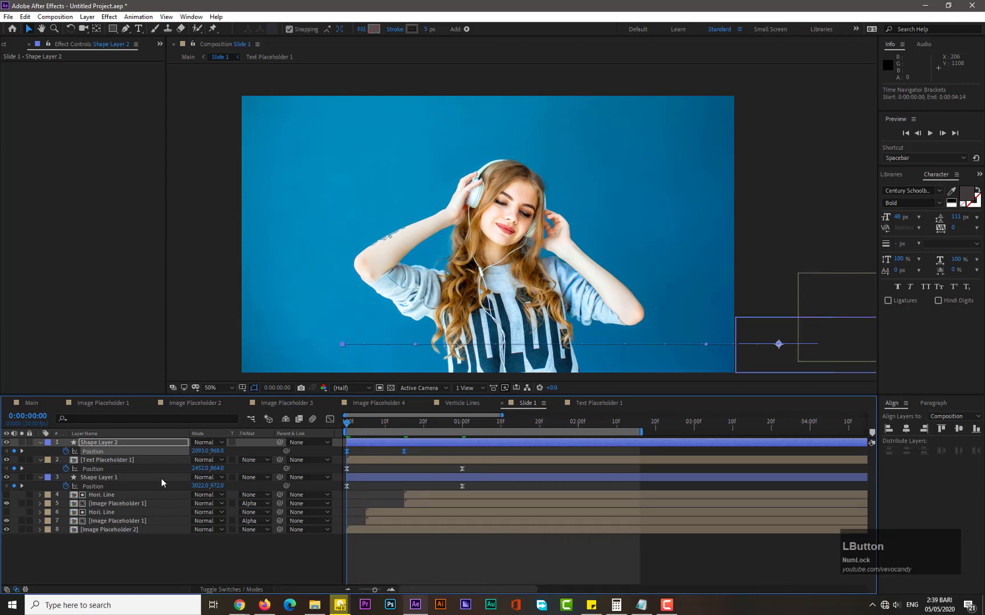
ctrl+click(134, 461)
ctrl+click(131, 478)
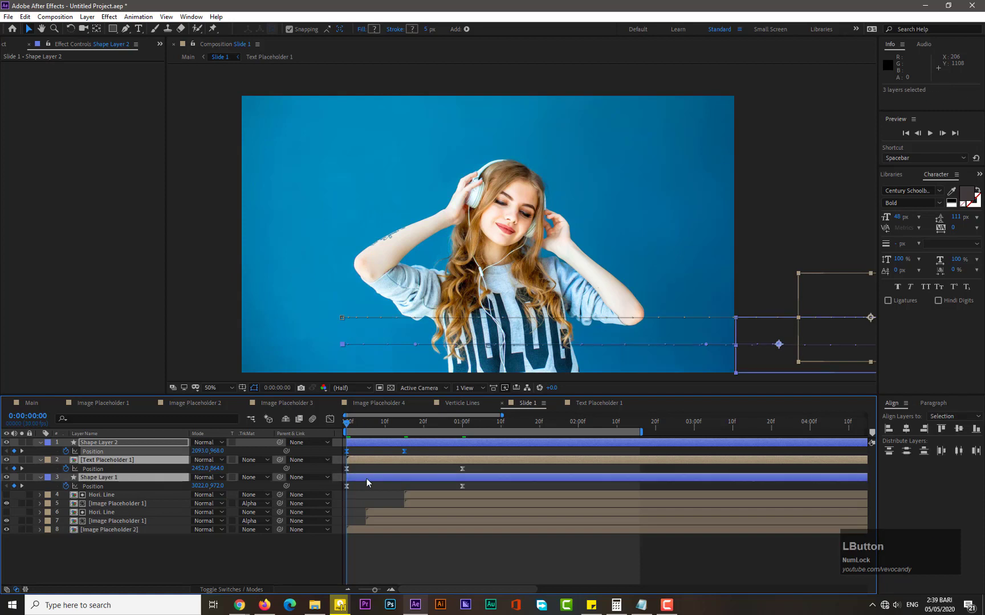
drag(366, 478, 479, 477)
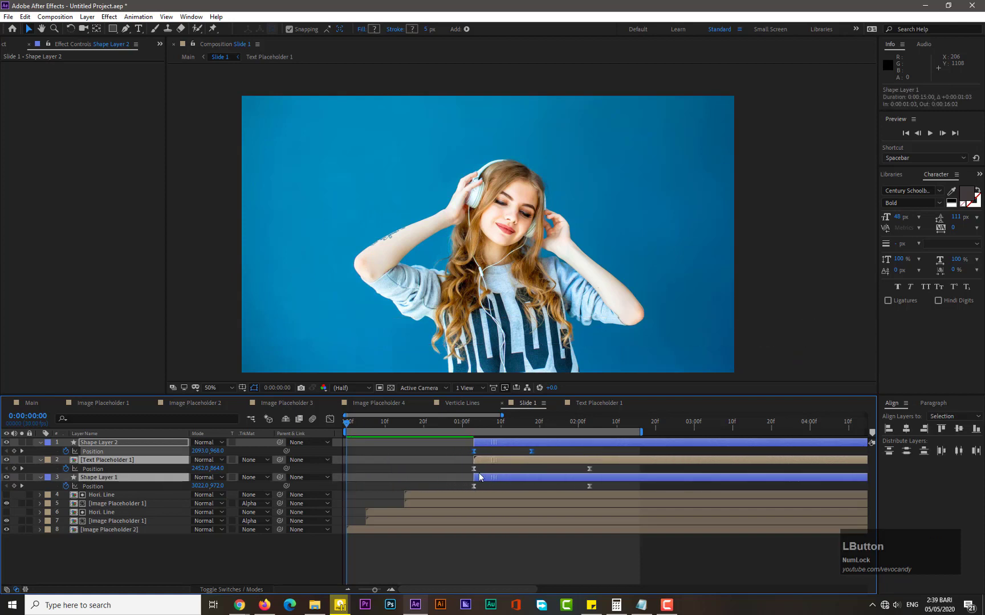
drag(372, 423, 478, 436)
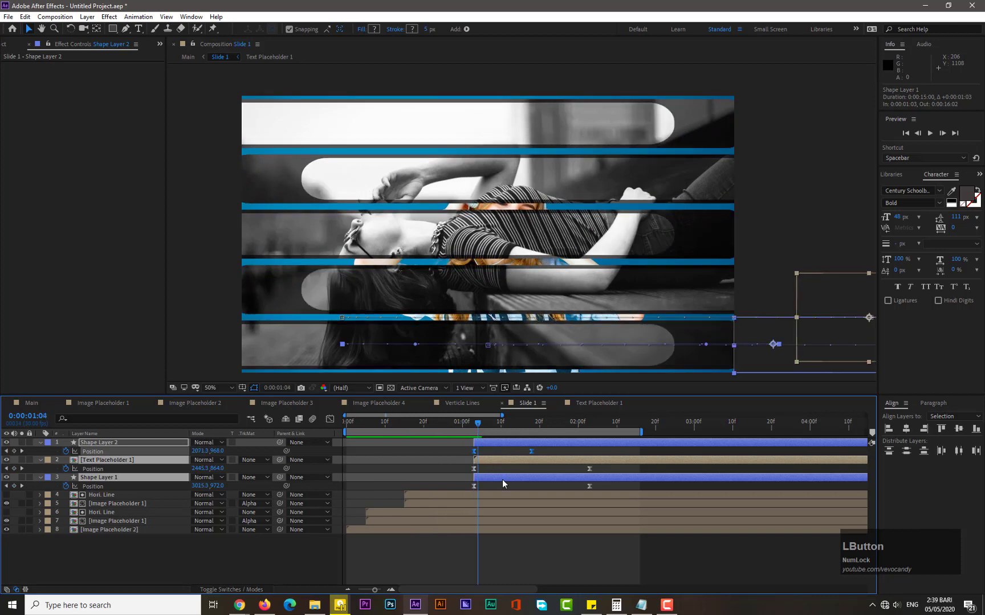
drag(503, 479, 573, 482)
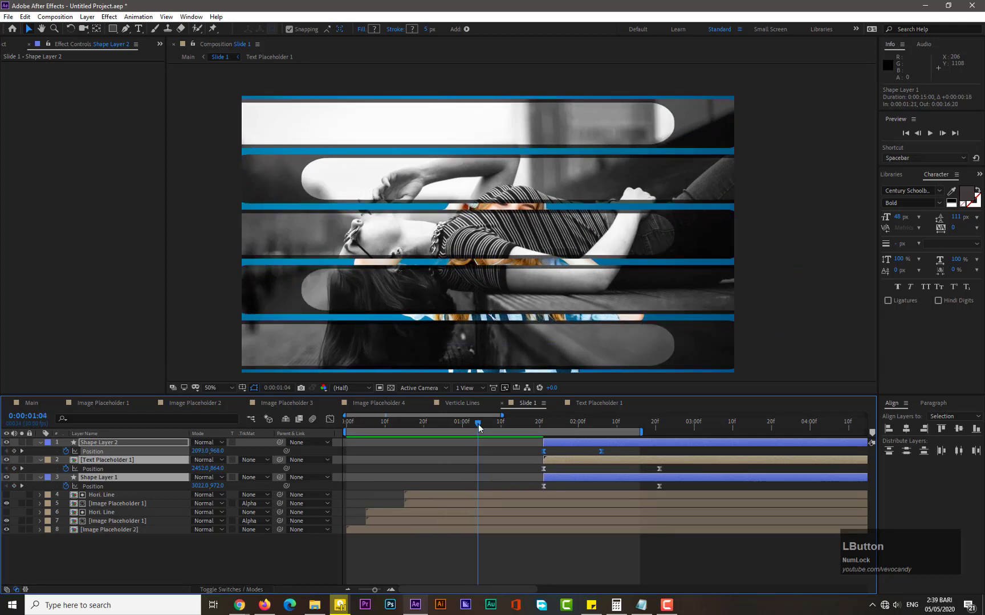
drag(477, 424, 518, 428)
click(580, 422)
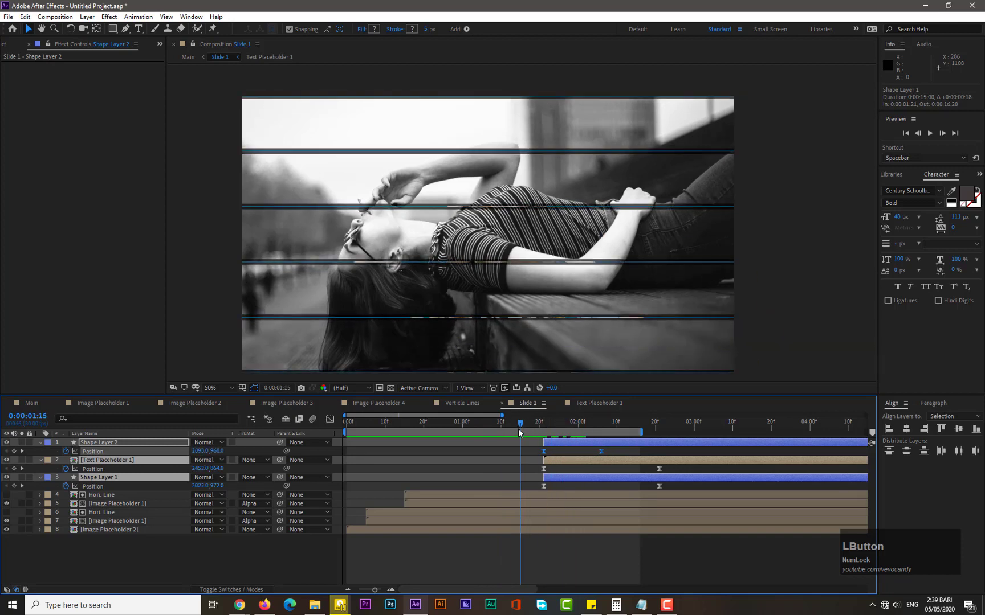
click(579, 422)
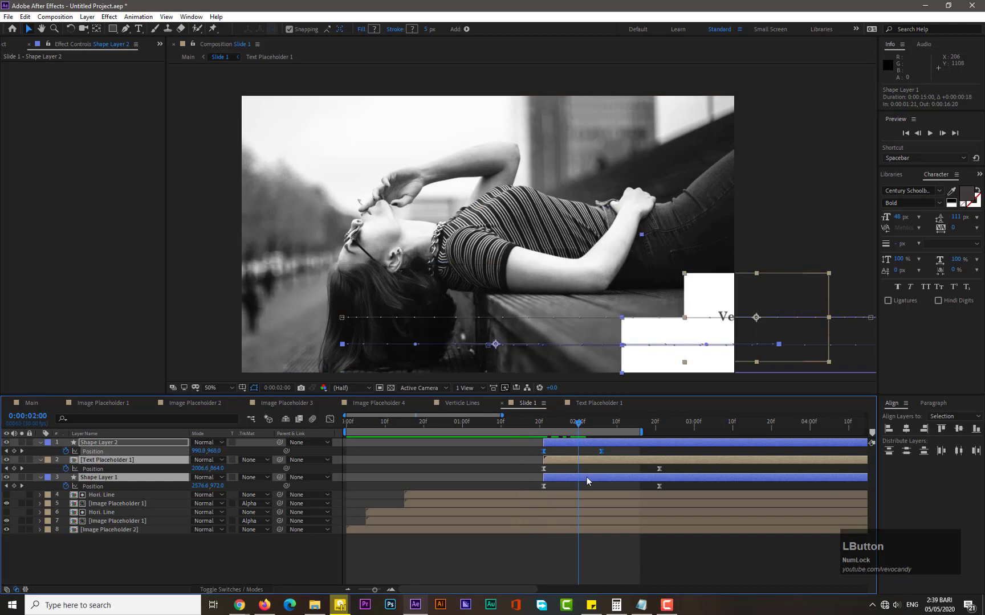
drag(587, 477, 624, 482)
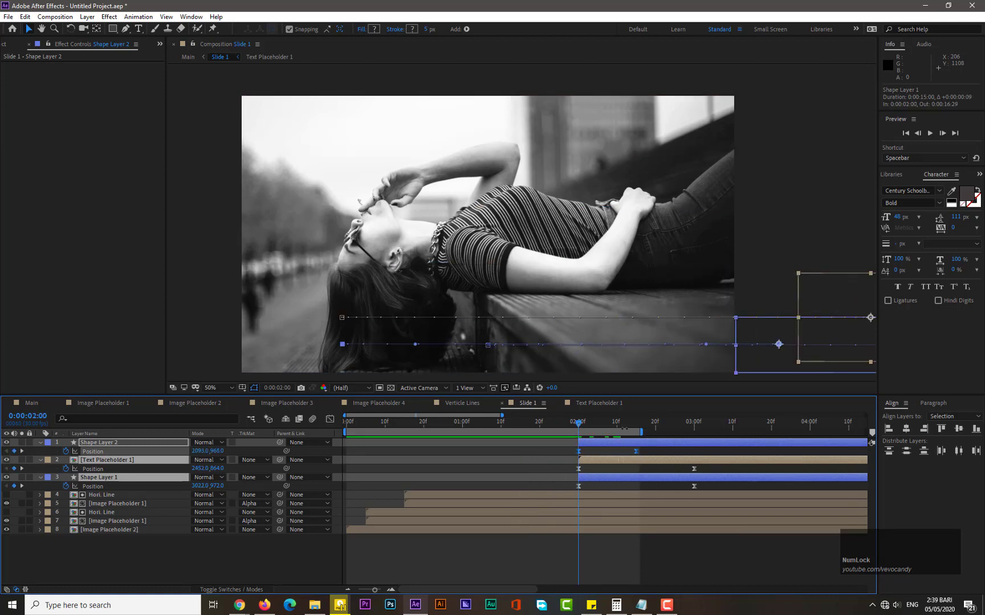
drag(641, 431, 813, 431)
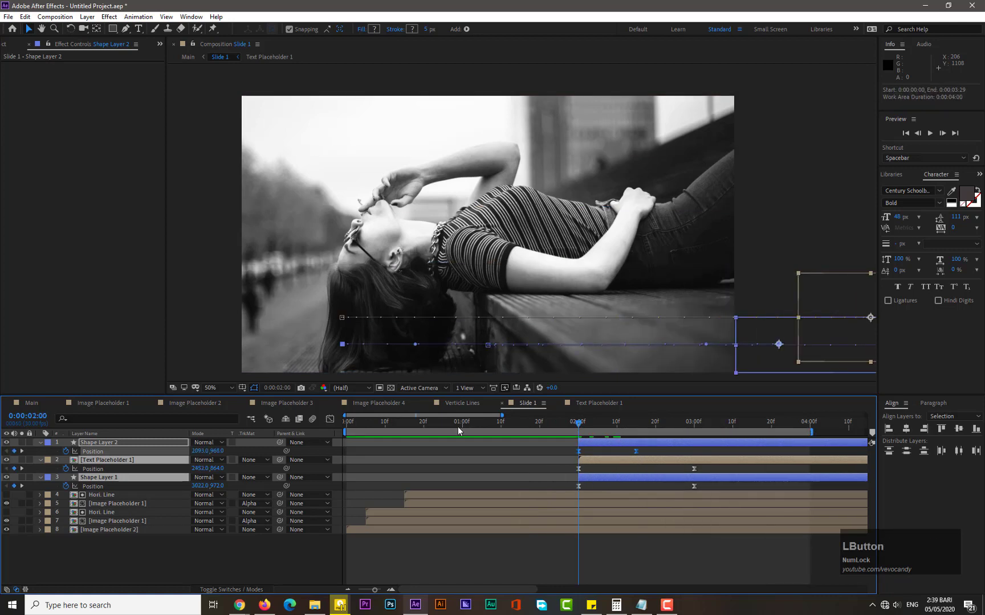
drag(501, 415, 535, 415)
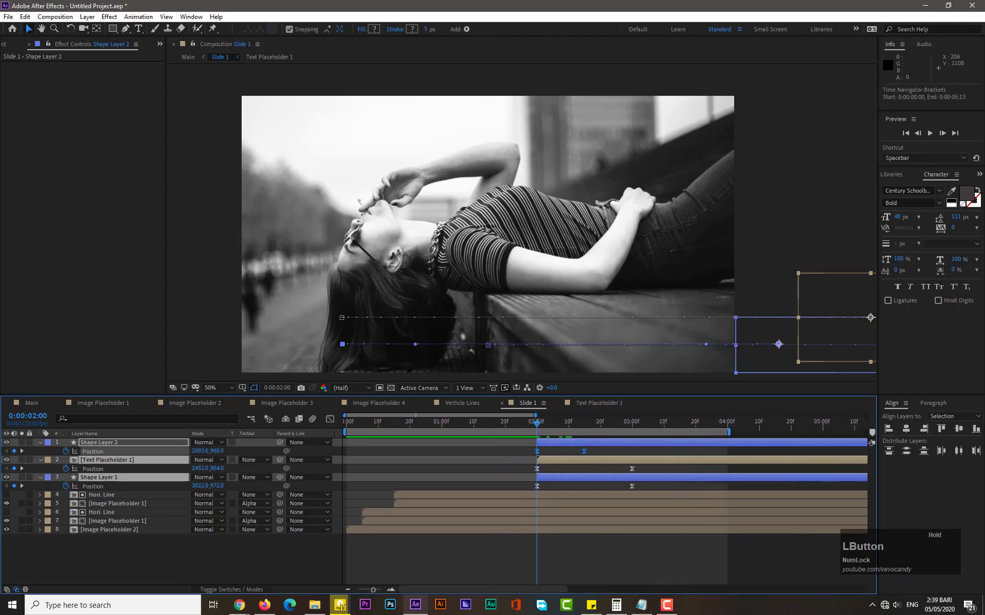
click(554, 442)
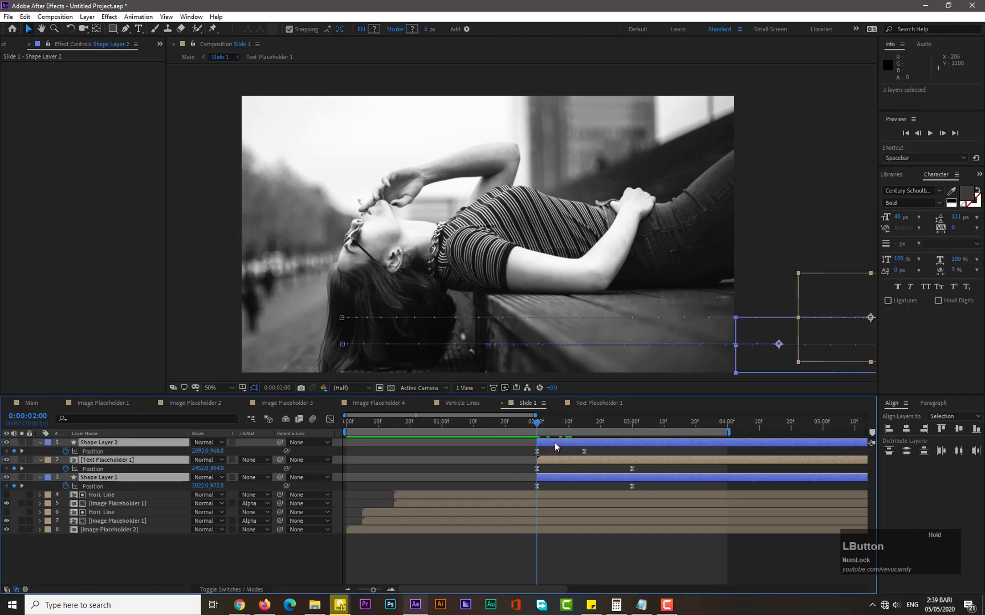
drag(555, 442, 559, 443)
key(ctrl+z)
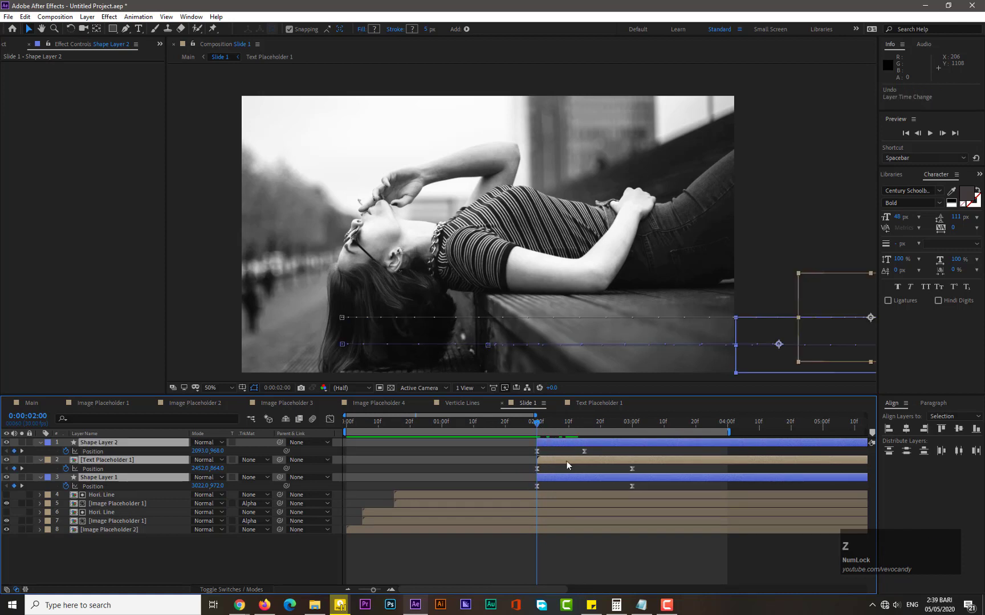
- Stagger the entrances by starting Shape Layer 2 at 0:00:02:10 and Text Placeholder 1 at 0:00:02:03
click(516, 467)
drag(552, 444, 574, 442)
click(551, 420)
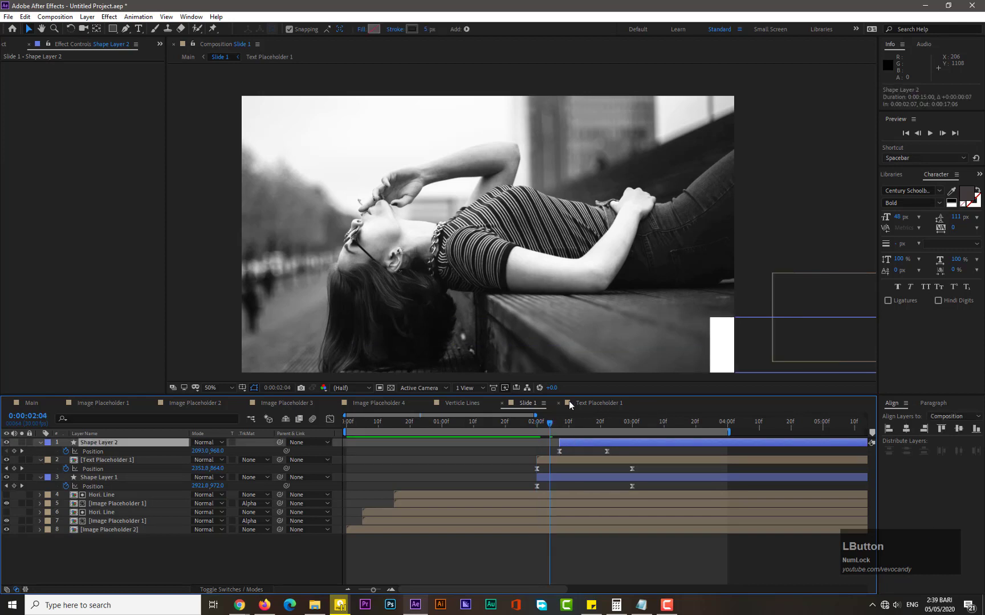
drag(534, 416, 461, 423)
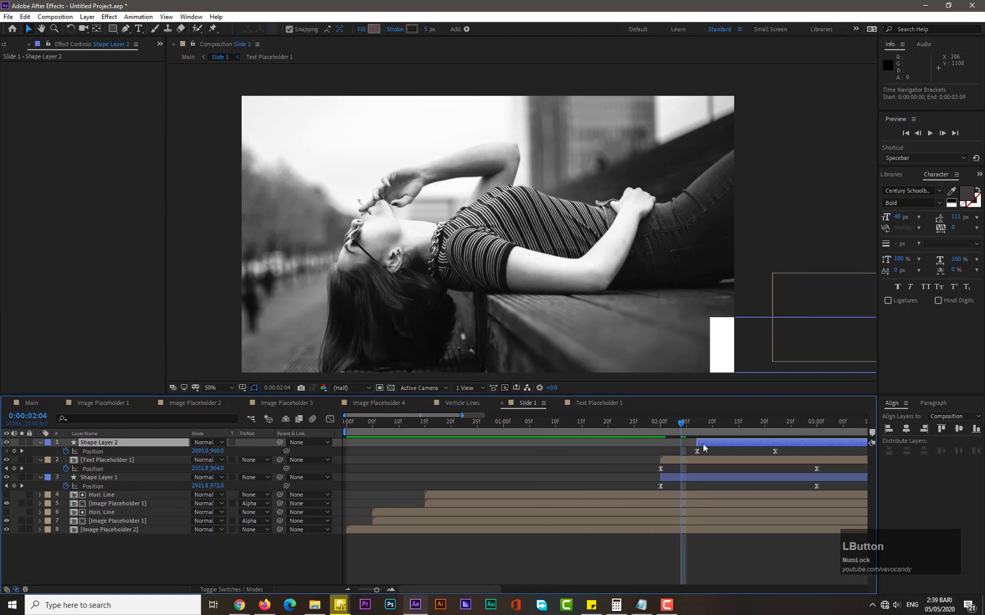
mouse_move(703, 448)
mouse_down()
mouse_move(716, 446)
mouse_move(712, 424)
mouse_move(720, 445)
mouse_move(715, 431)
mouse_up()
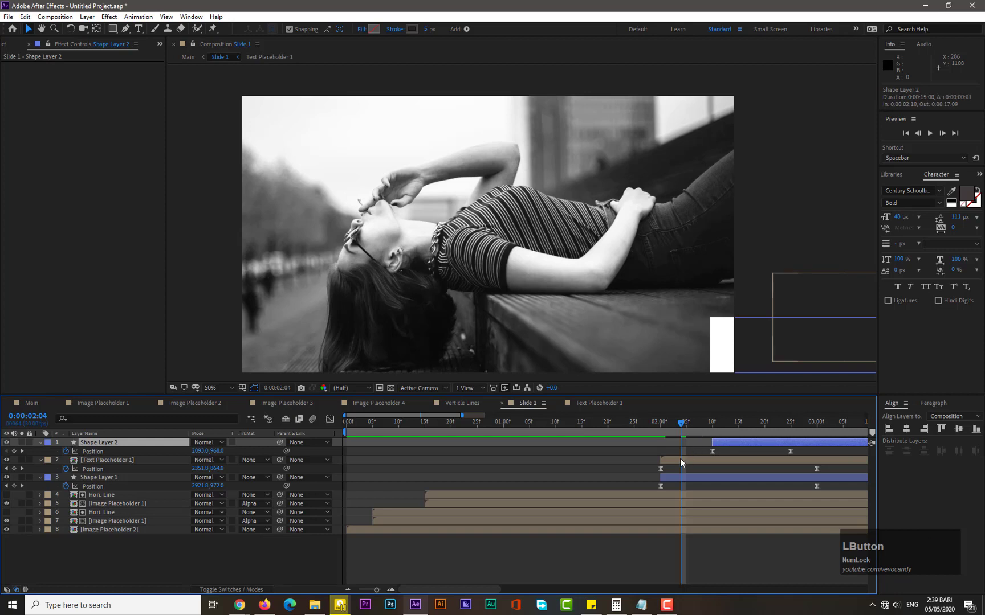
drag(670, 459, 686, 460)
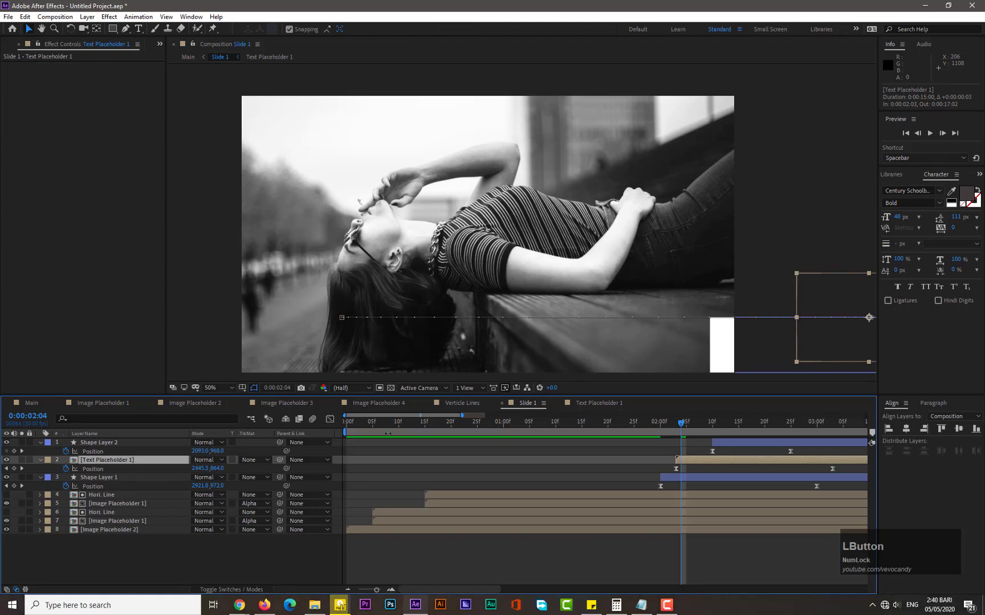
- Preview the Slide 1 animation from the beginning and stop the playback
drag(460, 414, 595, 415)
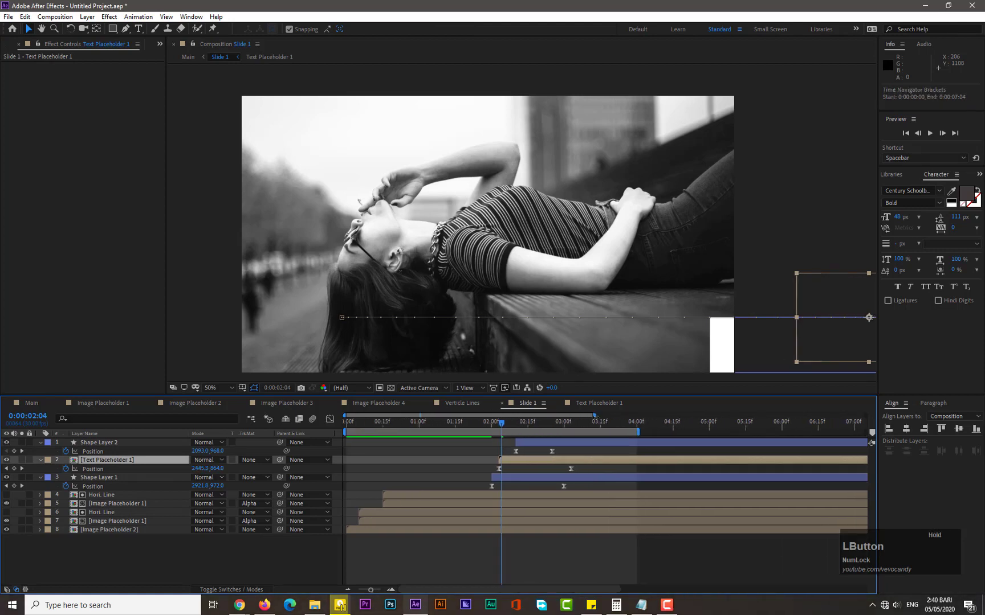
click(344, 421)
key(KP_0)
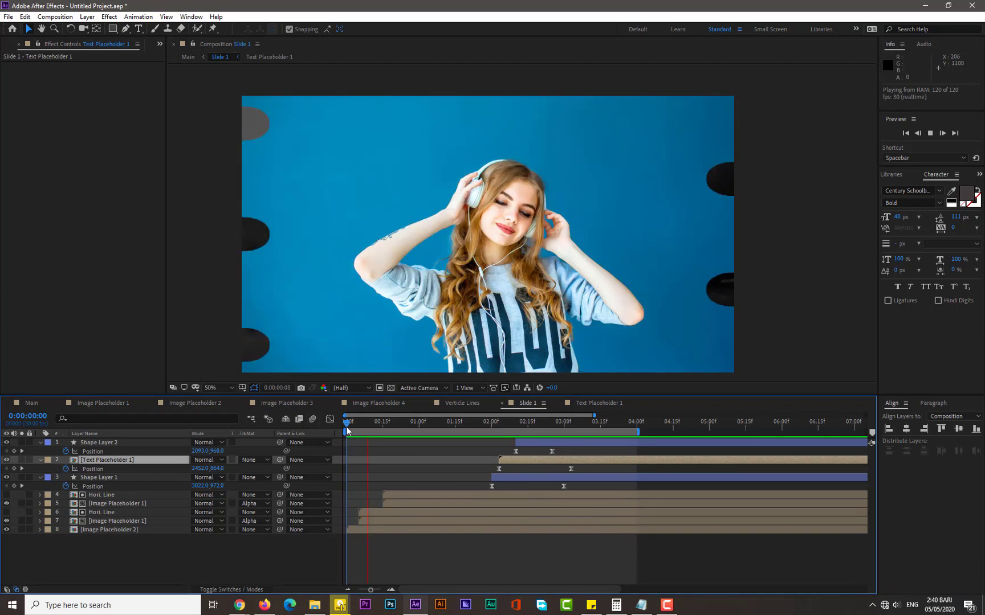
click(399, 423)
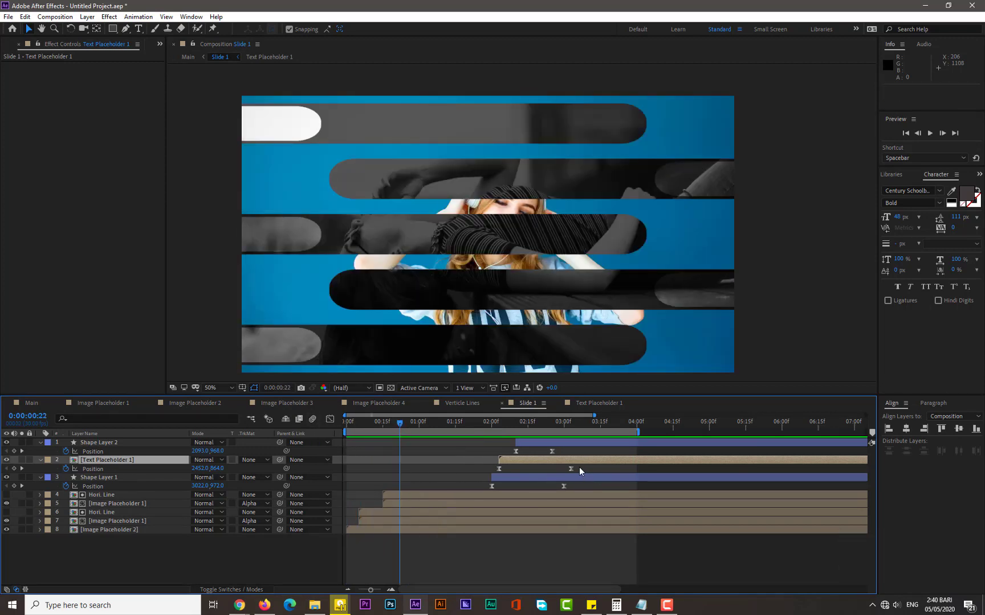
- Reshape the Position speed curves of Text Placeholder 1 and Shape Layer 1 to peak early and ease out slowly, and preview the animation
drag(580, 467, 489, 484)
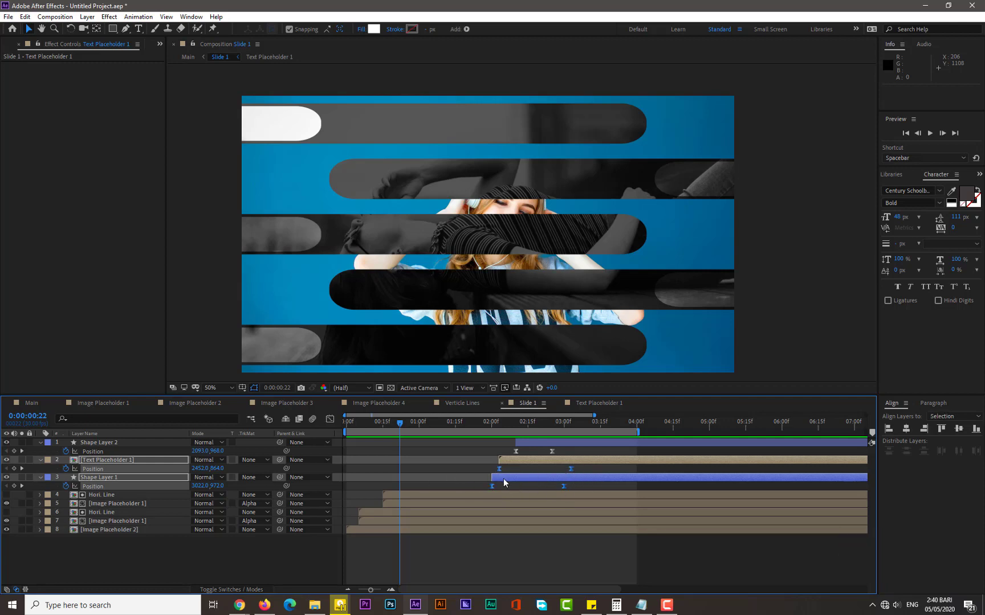
click(330, 419)
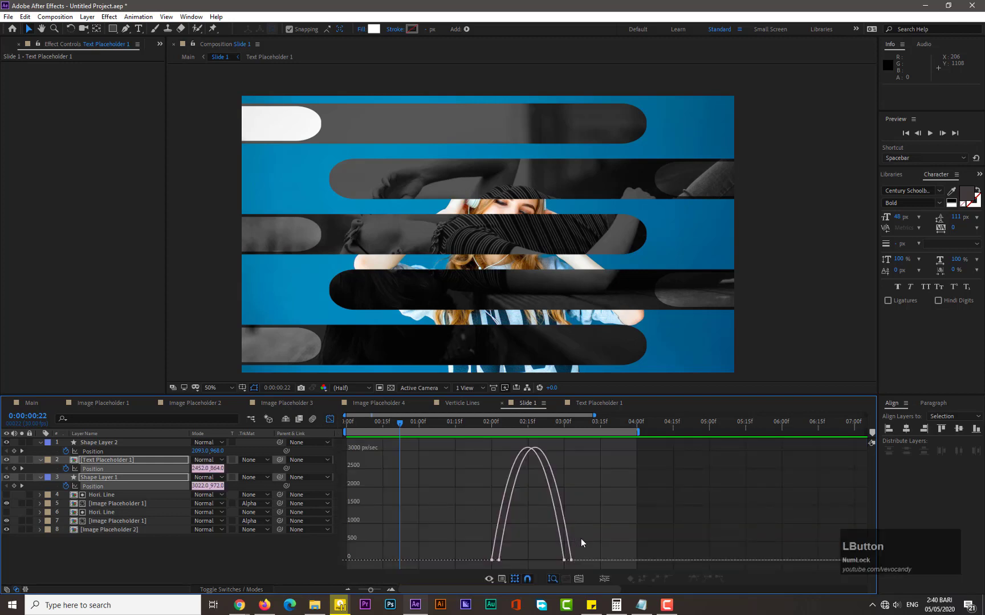
drag(551, 571, 512, 564)
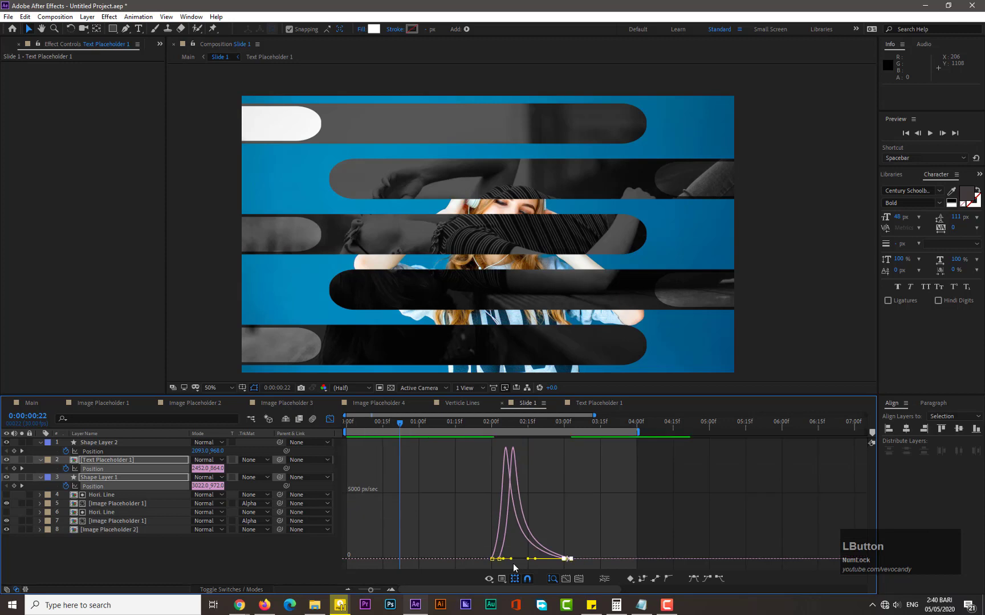
click(330, 419)
click(346, 426)
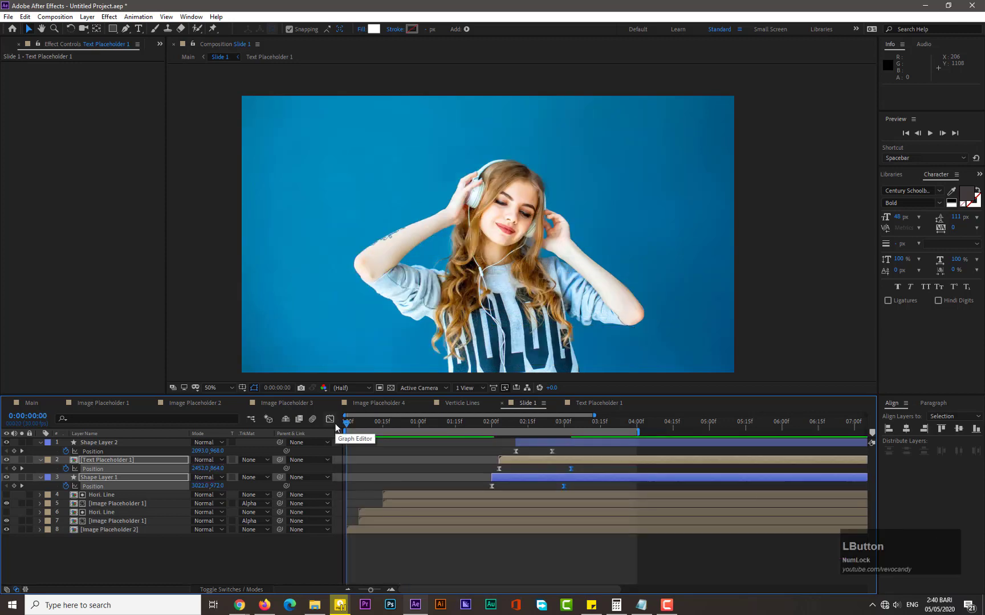
key(KP_0)
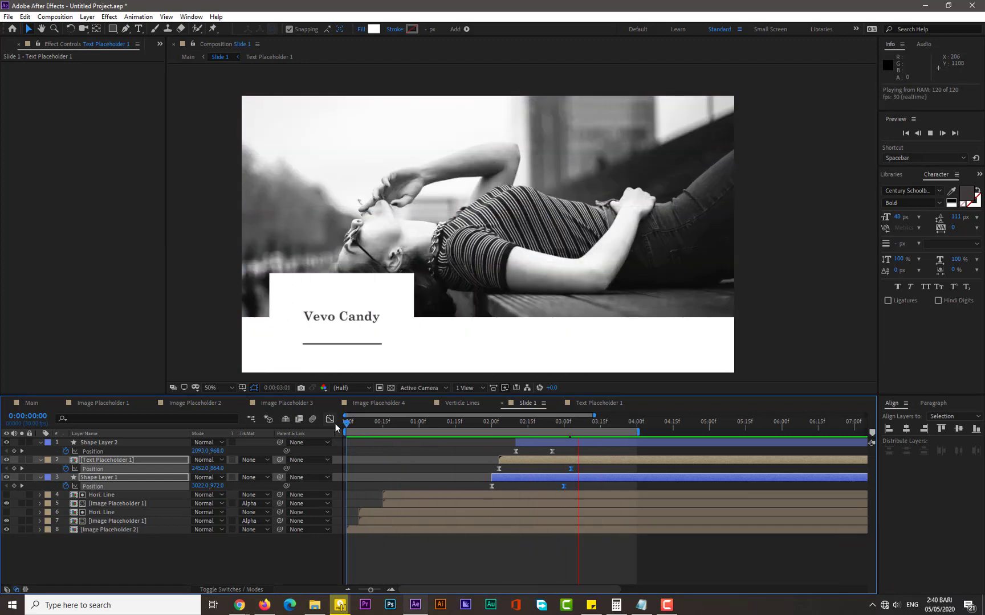
- Shift Shape Layer 2 to start at 0:00:02:15
click(523, 443)
click(528, 423)
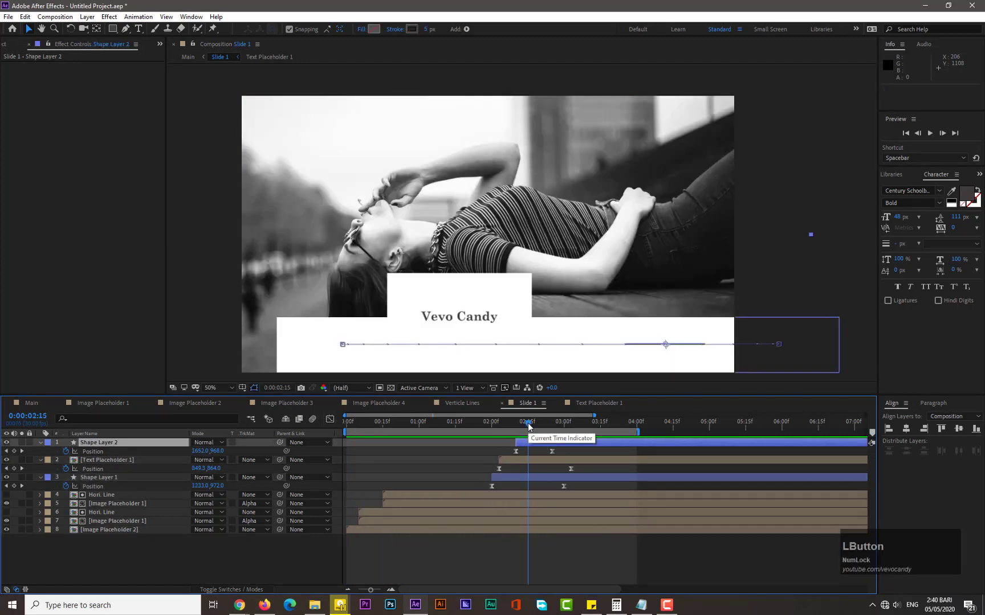
drag(527, 443, 539, 443)
drag(410, 429, 321, 432)
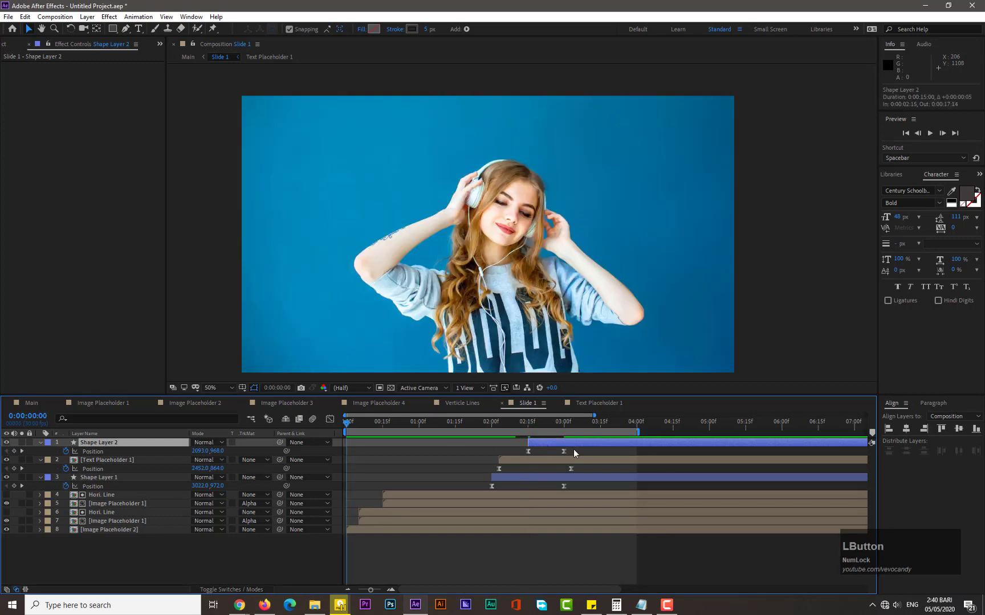
- Reshape Shape Layer 2's Position speed curve into an early peak with a long ease-out, and preview the animation
drag(573, 450, 556, 449)
click(330, 419)
drag(583, 551, 493, 560)
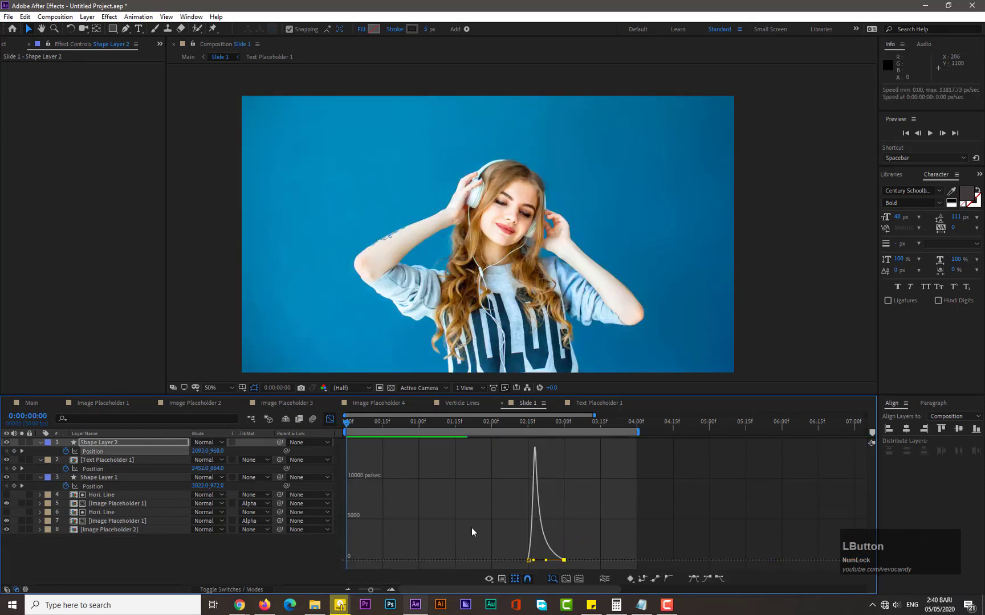
click(330, 420)
key(KP_0)
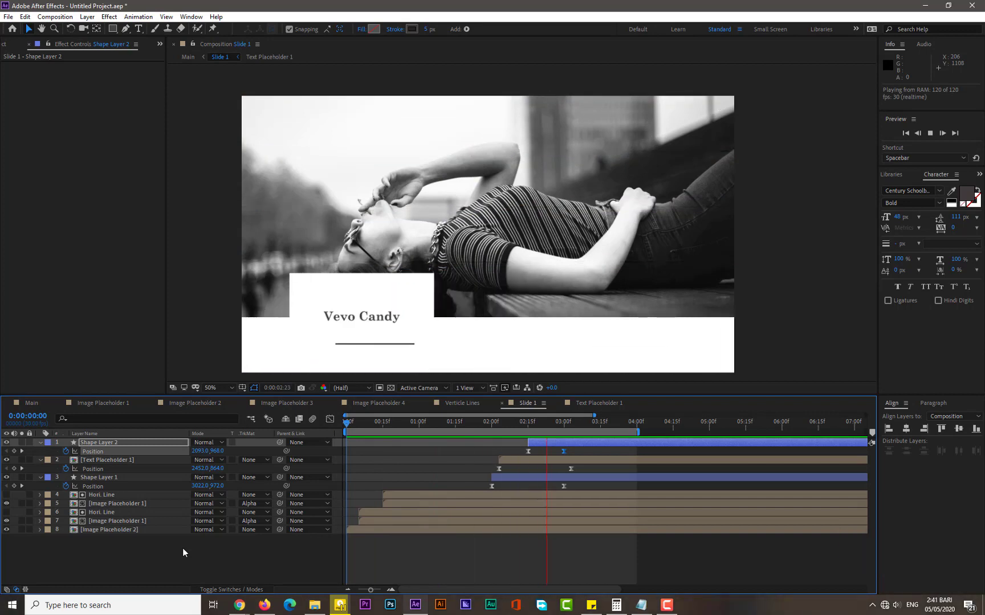
- Delay Shape Layer 2 to start at 0:00:02:23 and preview the Slide 1 animation from the beginning
click(547, 425)
drag(548, 442, 566, 444)
drag(364, 424, 331, 426)
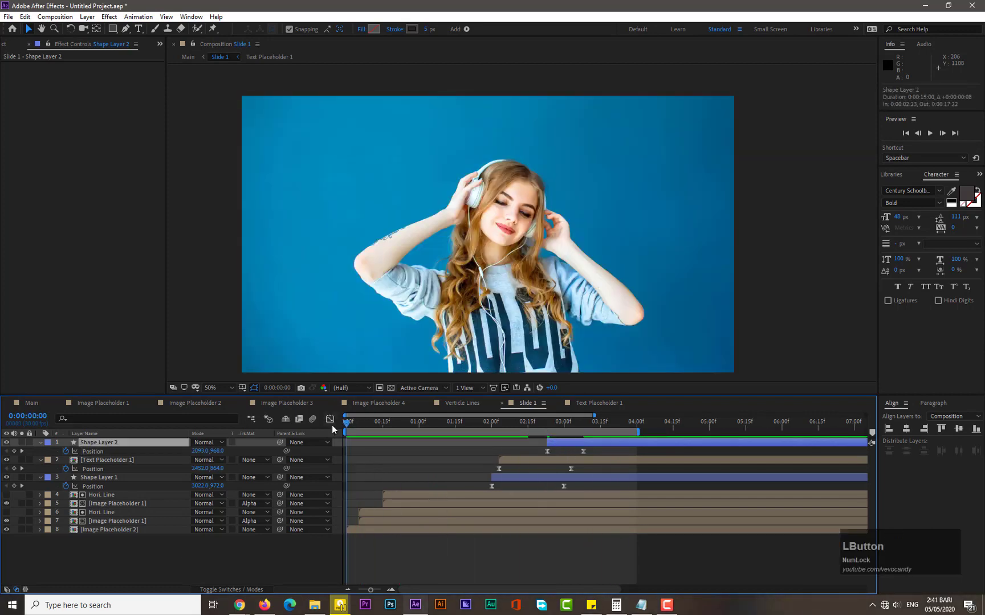
key(KP_0)
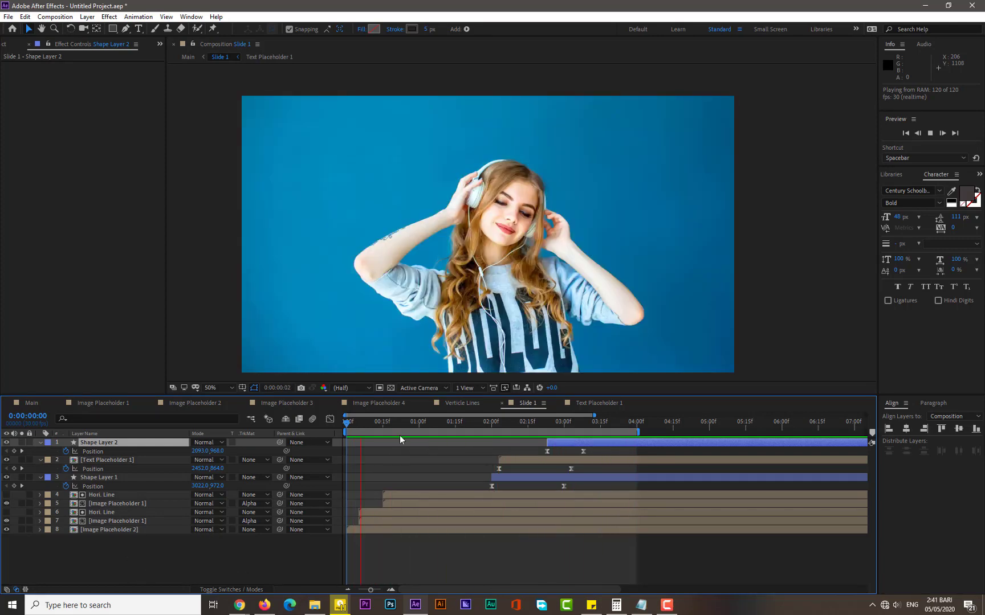
click(389, 421)
- Open the Slide 2 composition from Main and add a new empty text layer
click(20, 406)
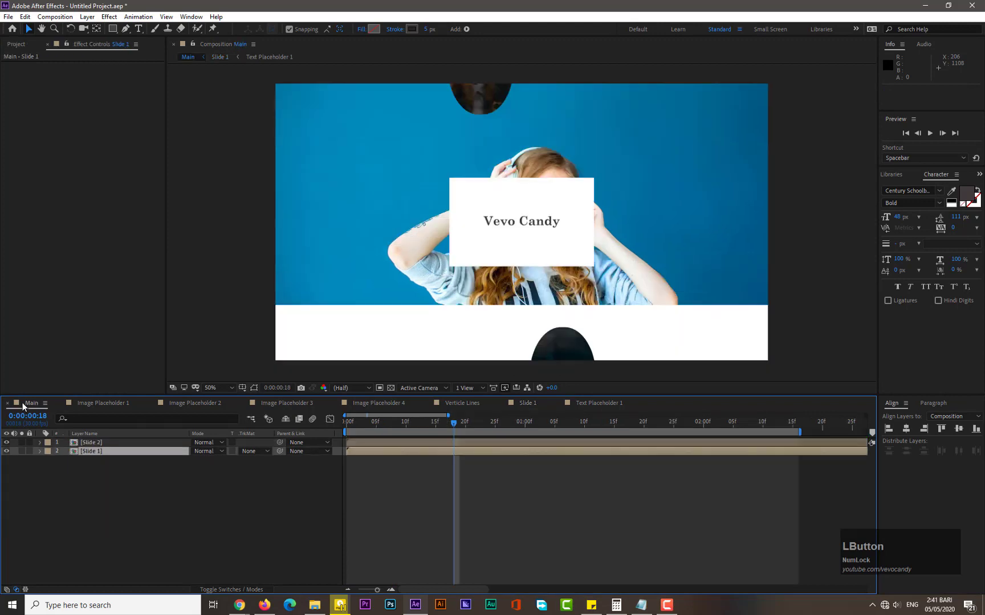
double_click(92, 443)
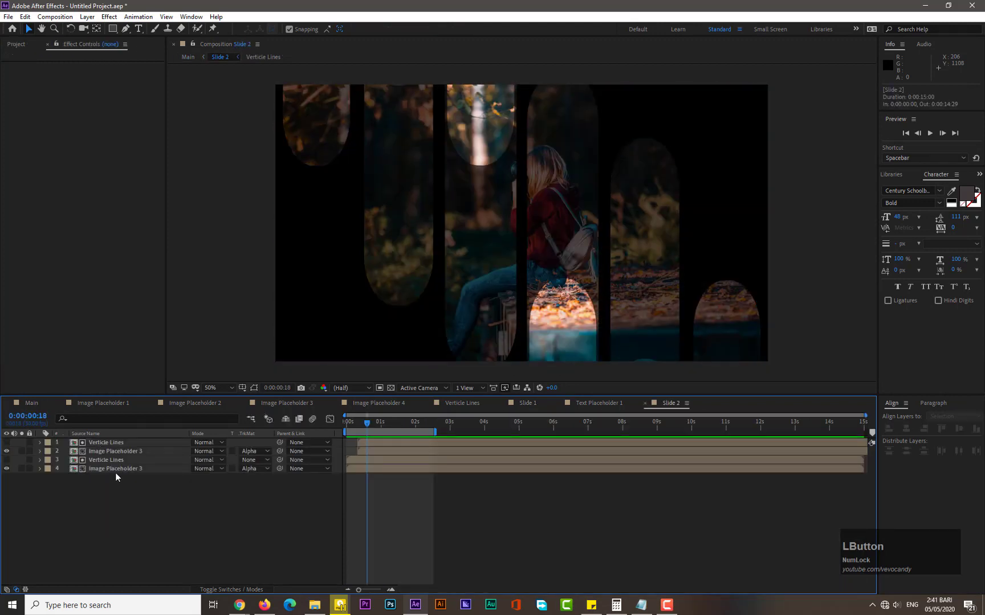
right_click(123, 487)
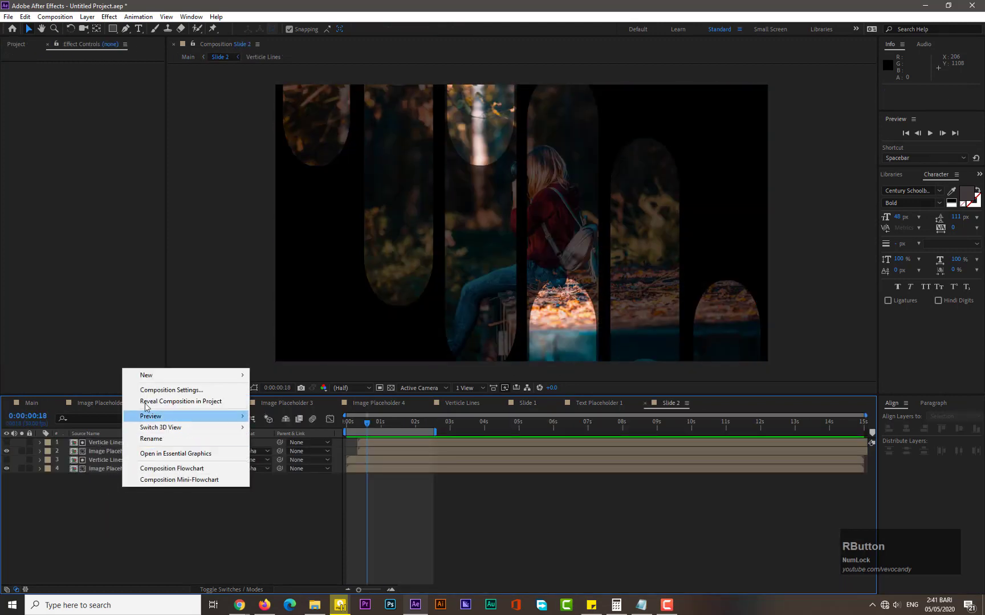
mouse_move(151, 377)
click(290, 393)
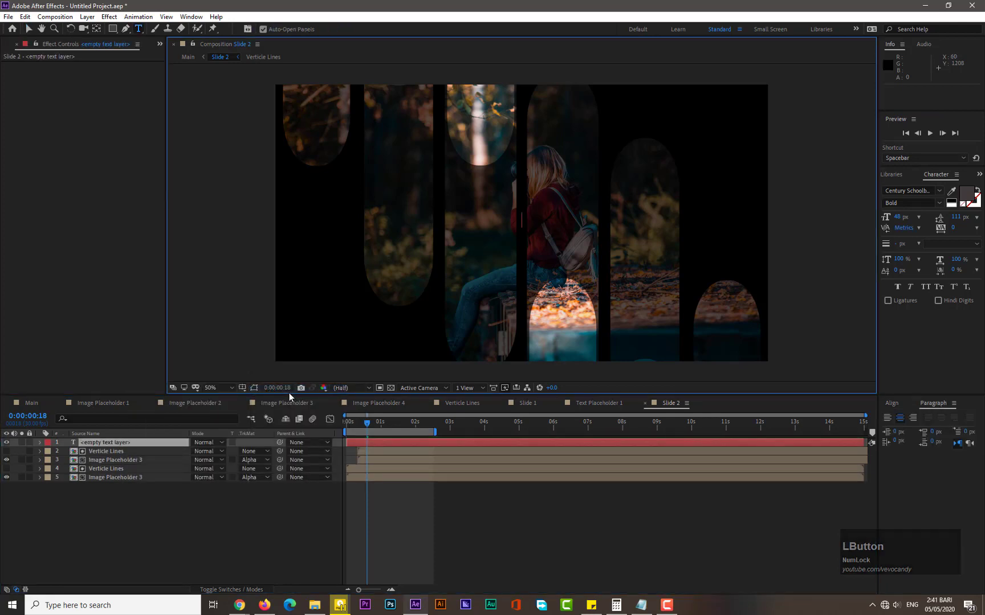
- Pre-compose the empty text layer as Text Placeholder 2, moving all attributes into the new composition
right_click(117, 444)
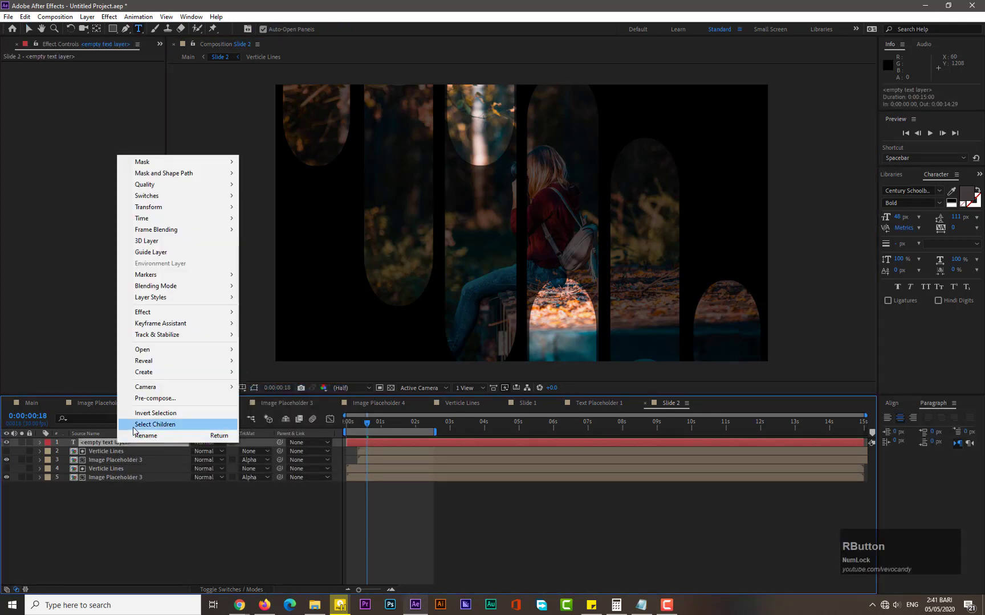
click(149, 399)
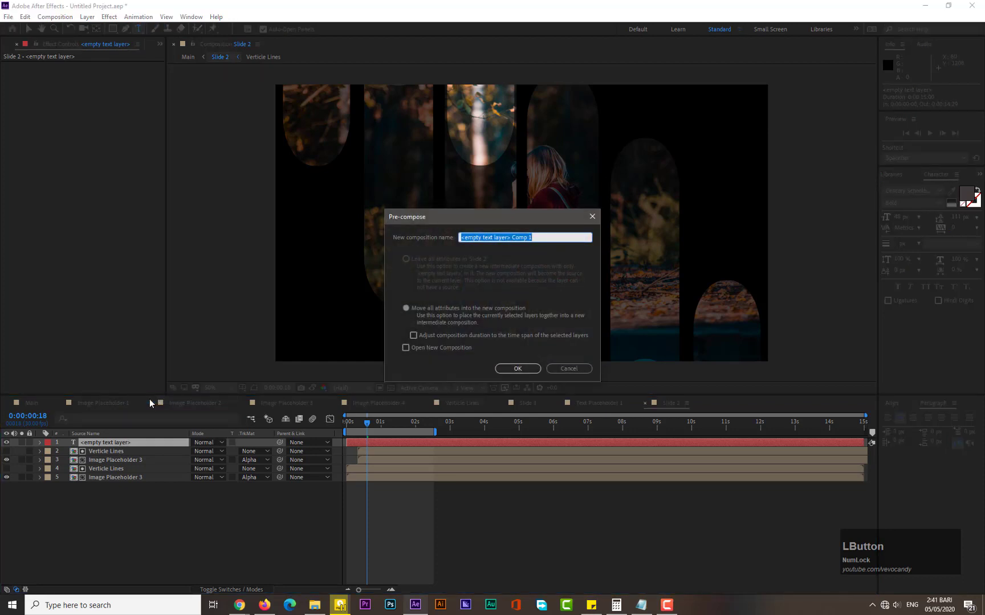
text(Text )
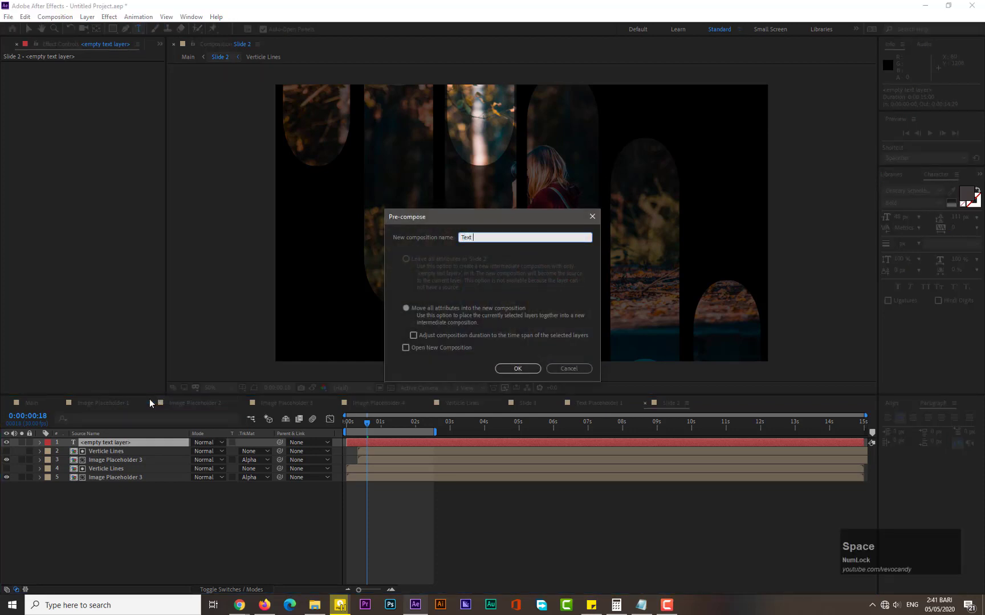
text(Placehold)
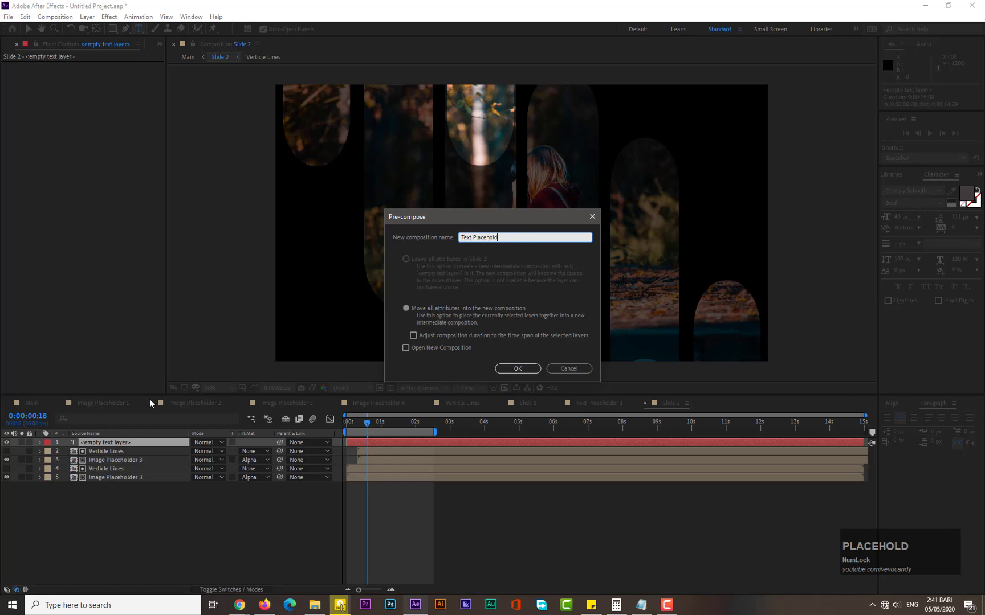
text(er 2)
click(516, 368)
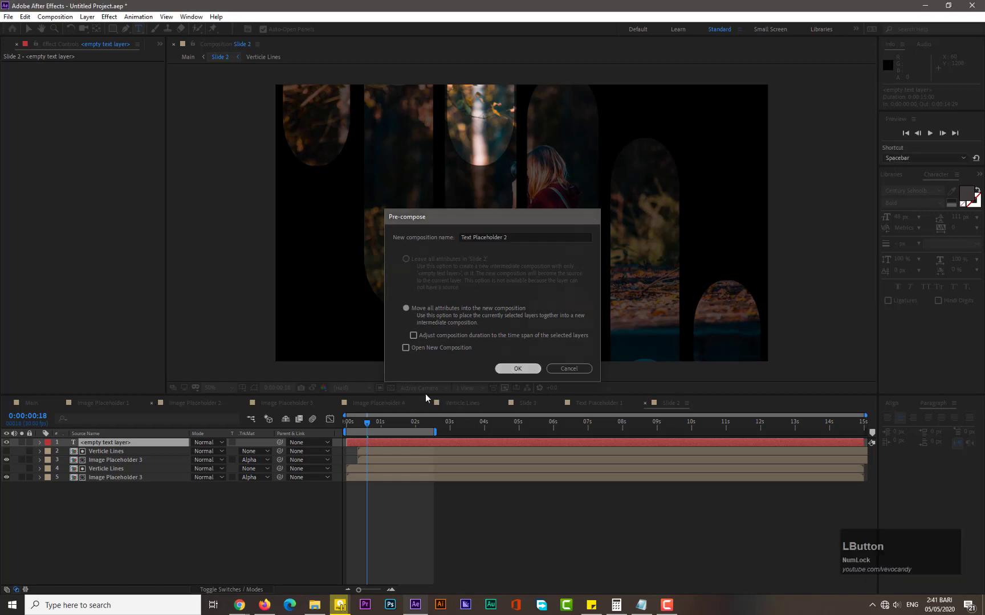
- Open Text Placeholder 2 and enter the text Vevo Candy in its text layer
double_click(121, 443)
double_click(109, 443)
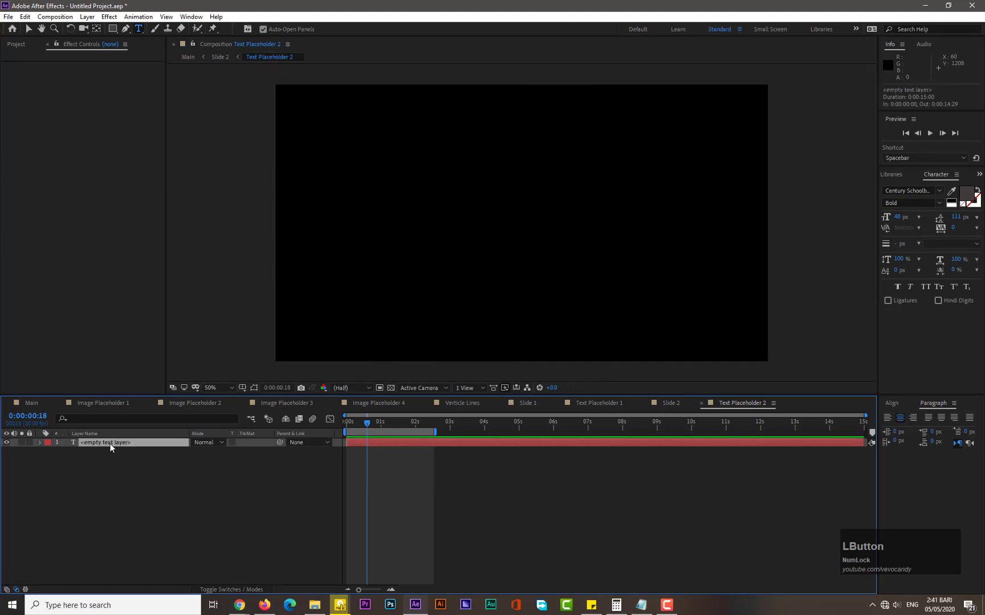
text(Ve)
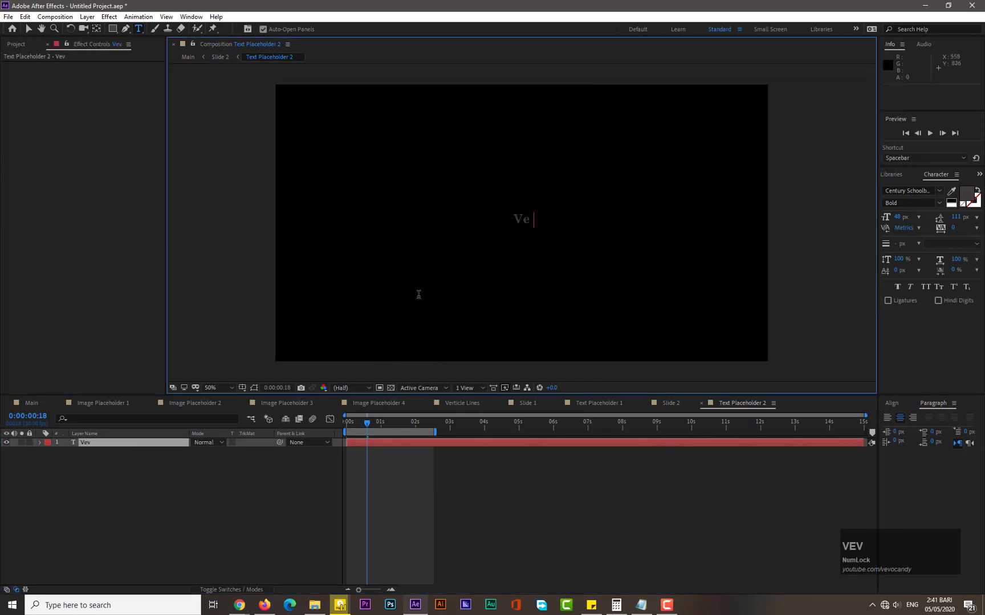
text(vo Candy)
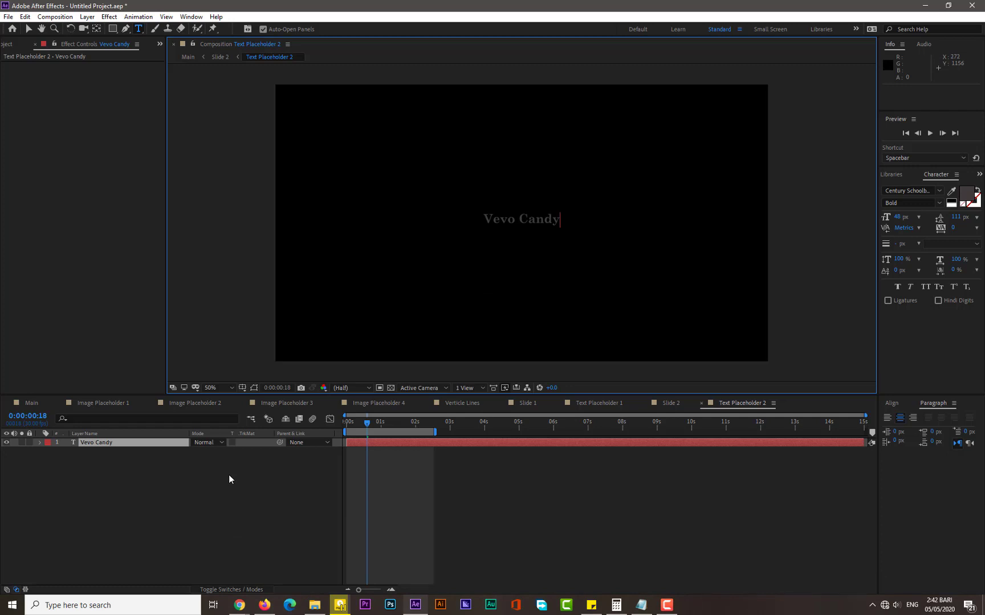
- Resize the Text Placeholder 2 composition to 423 px wide and 287 px high
key(Num_Lock)
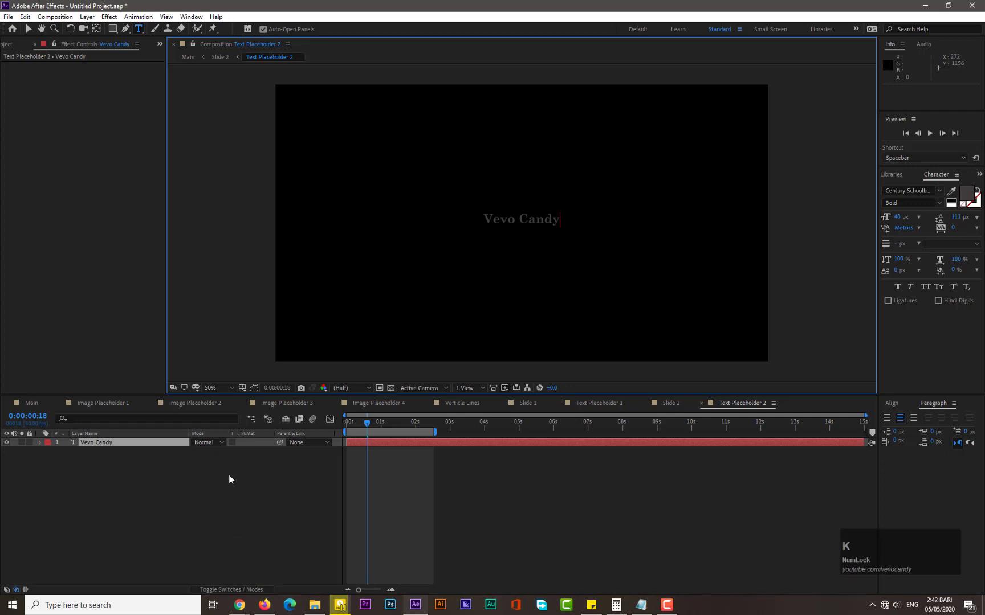
click(228, 474)
key(ctrl+k)
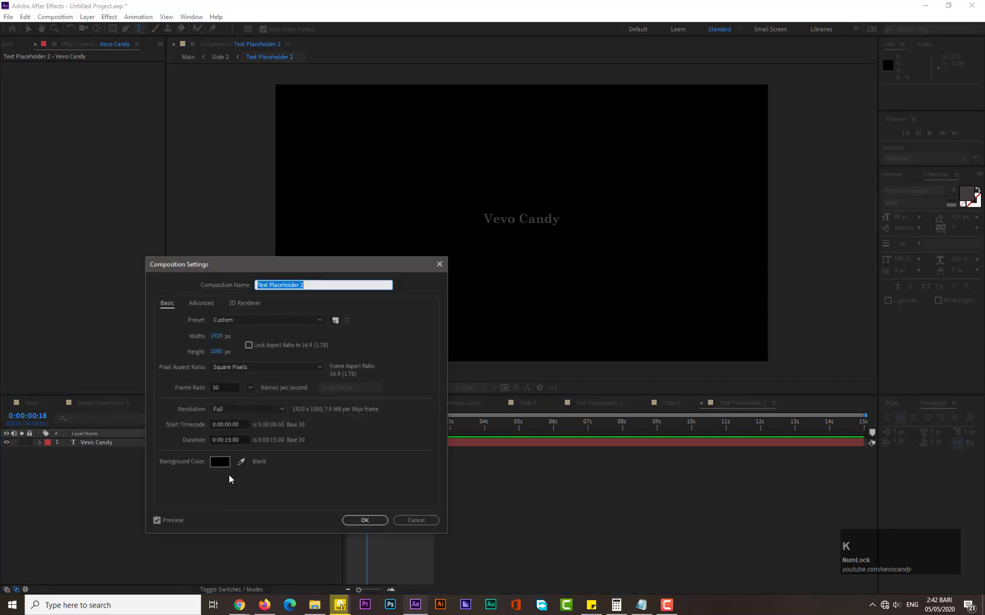
drag(208, 337, 59, 363)
drag(212, 340, 157, 351)
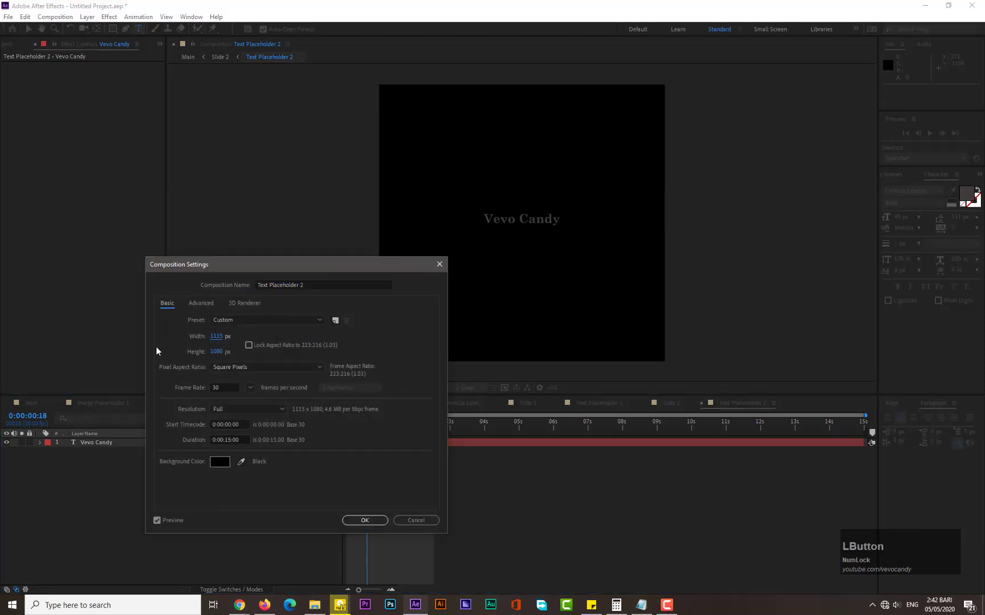
drag(230, 334, 132, 370)
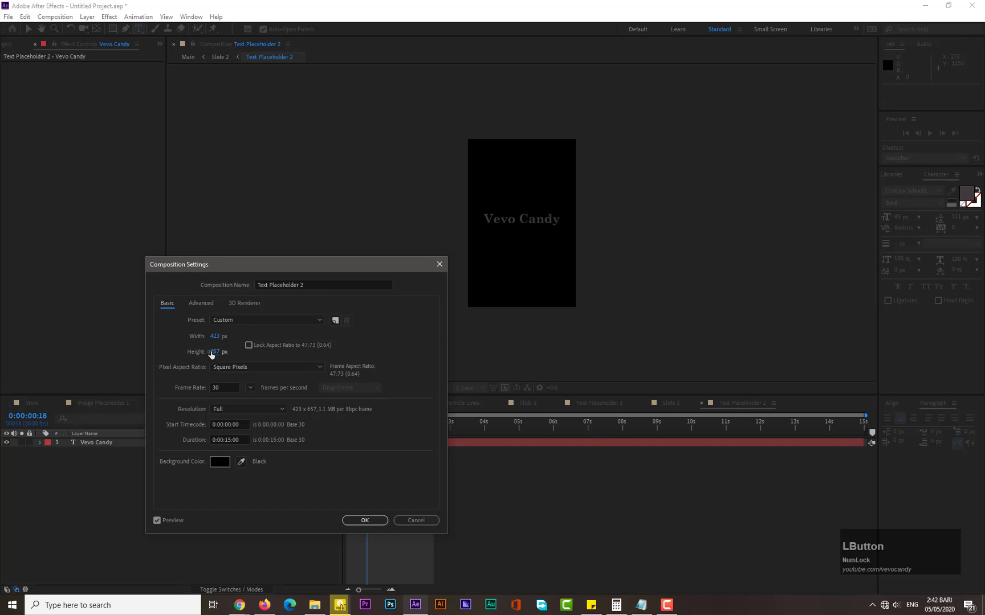
mouse_move(212, 354)
mouse_down()
mouse_move(31, 354)
mouse_move(205, 356)
mouse_up()
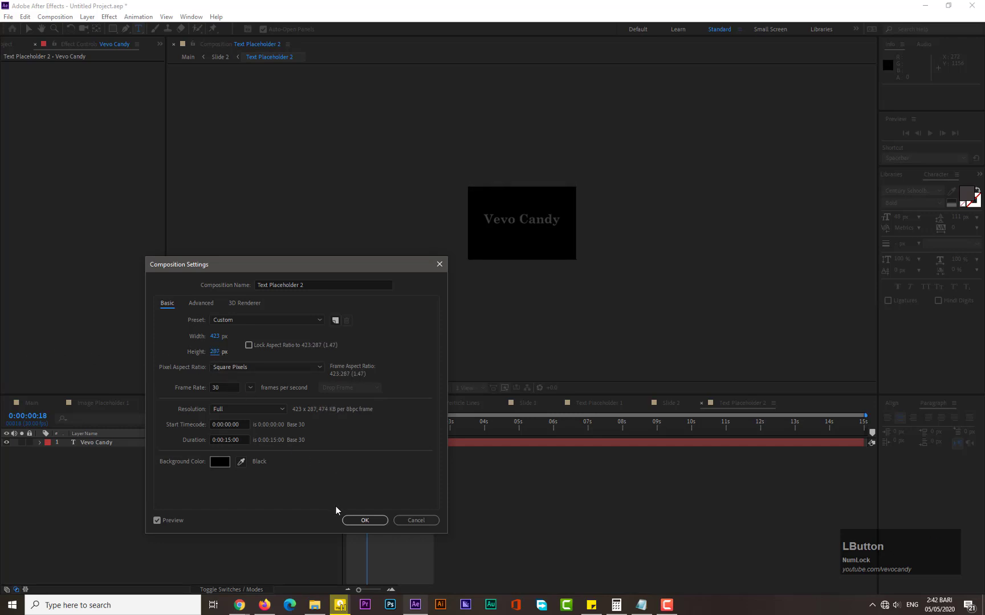
click(361, 520)
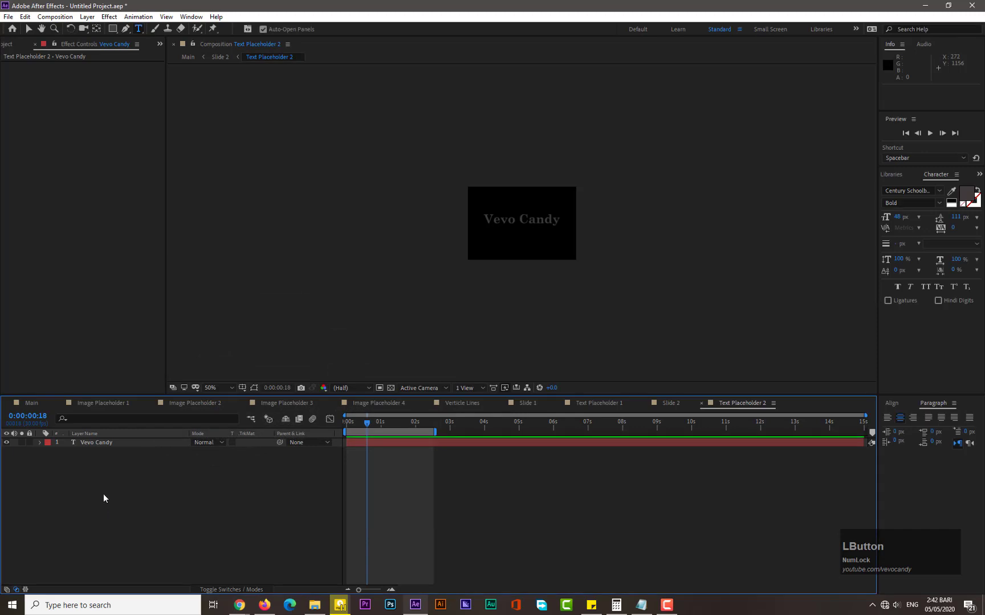
- Add a white 423 × 287 px solid to Text Placeholder 2 and place it beneath the Vevo Candy text layer
right_click(103, 498)
mouse_move(140, 482)
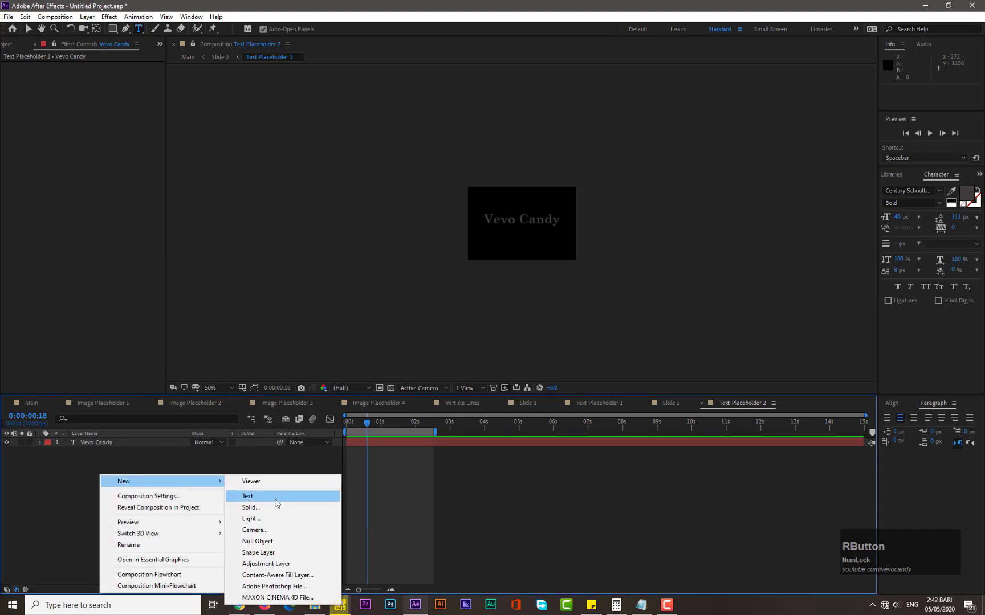
click(261, 507)
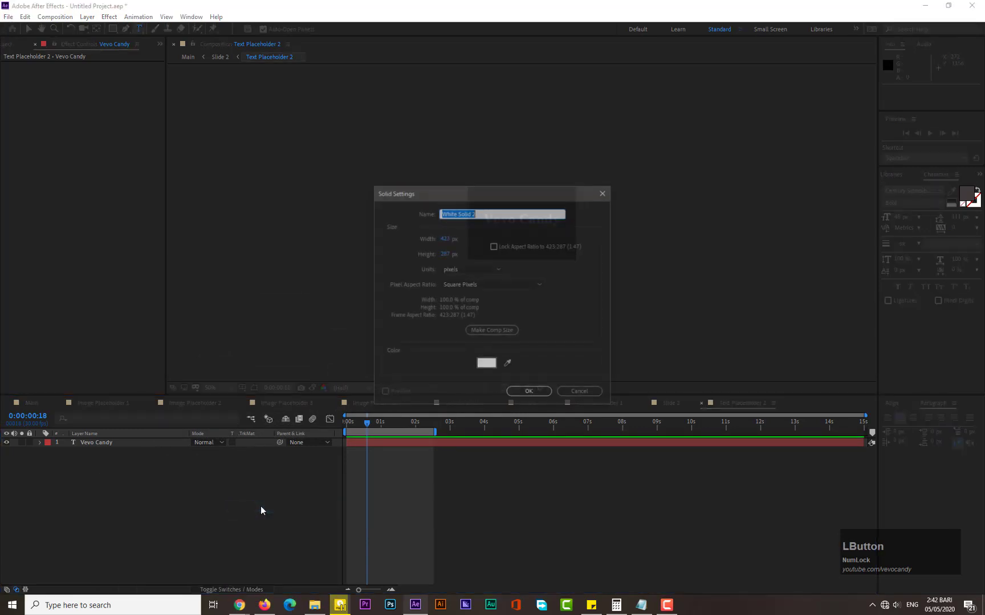
click(521, 395)
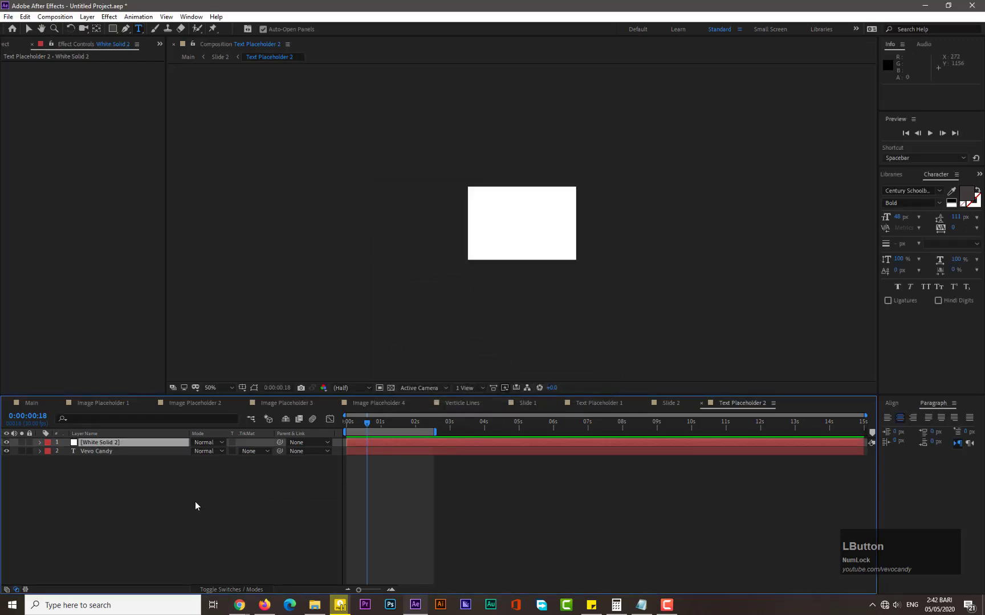
drag(123, 442, 112, 460)
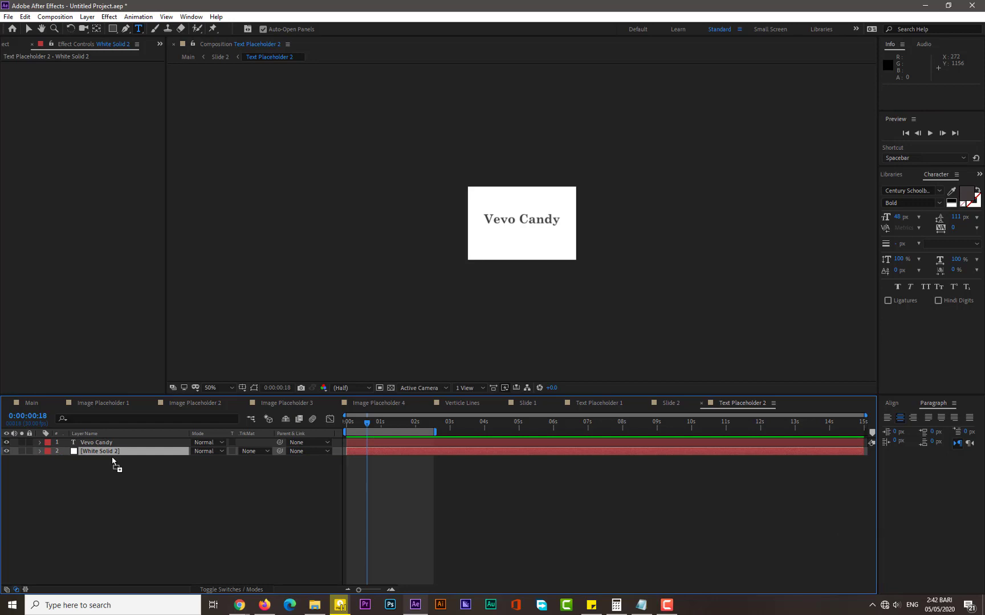
- Center the Vevo Candy text layer vertically within the Text Placeholder 2 composition
click(98, 445)
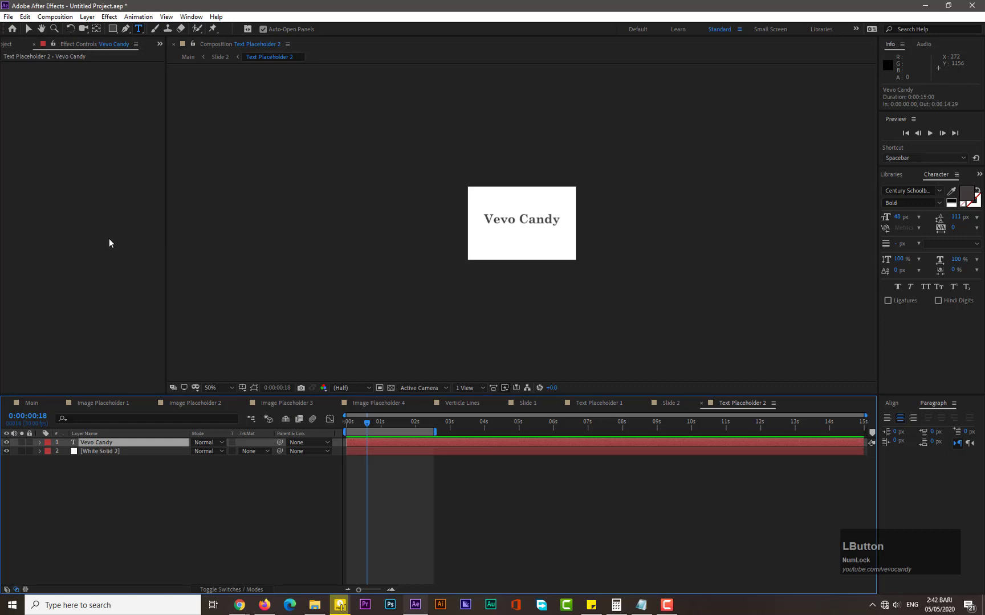
click(892, 403)
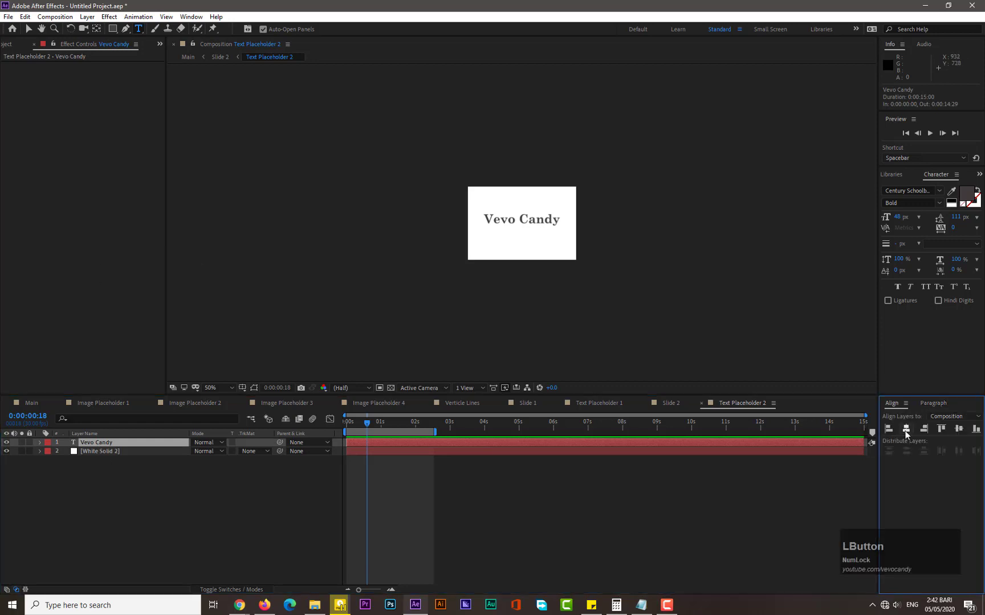
click(959, 428)
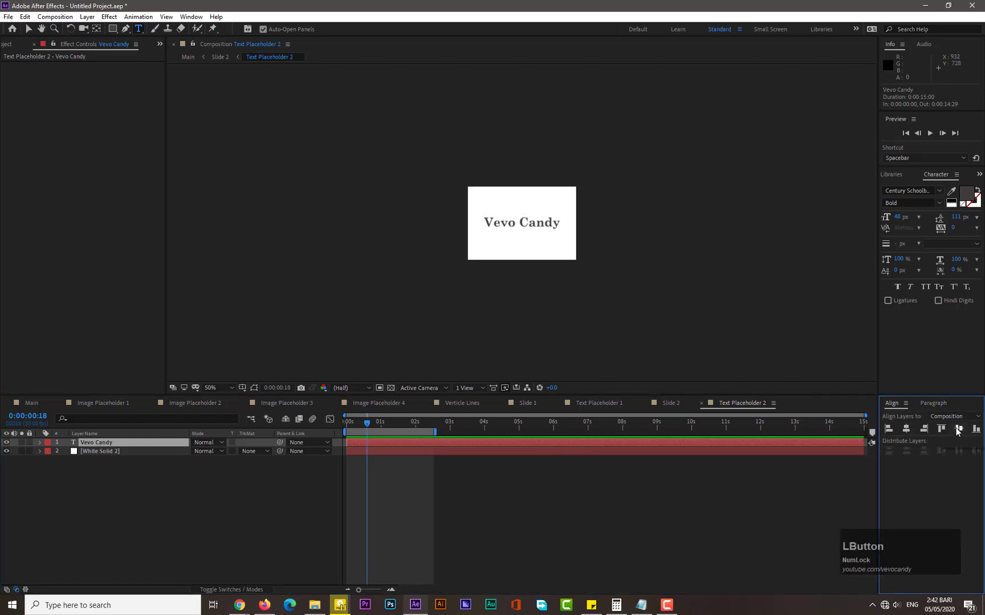
click(158, 486)
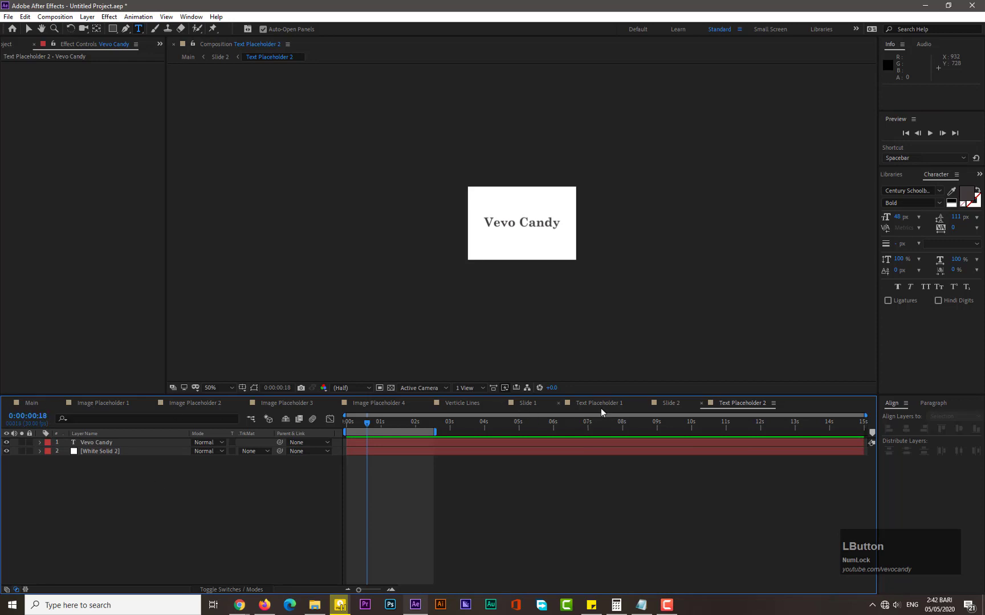
- In the Slide 2 composition, add a shape layer and draw a tall rectangle about 696 × 1380 px over the left part of the frame
click(666, 404)
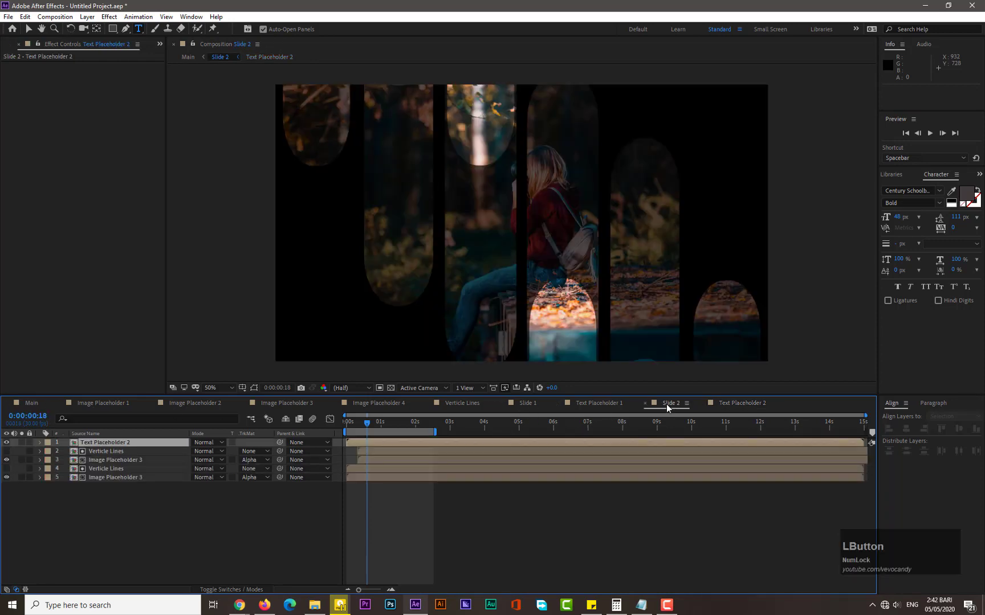
right_click(115, 503)
mouse_move(153, 391)
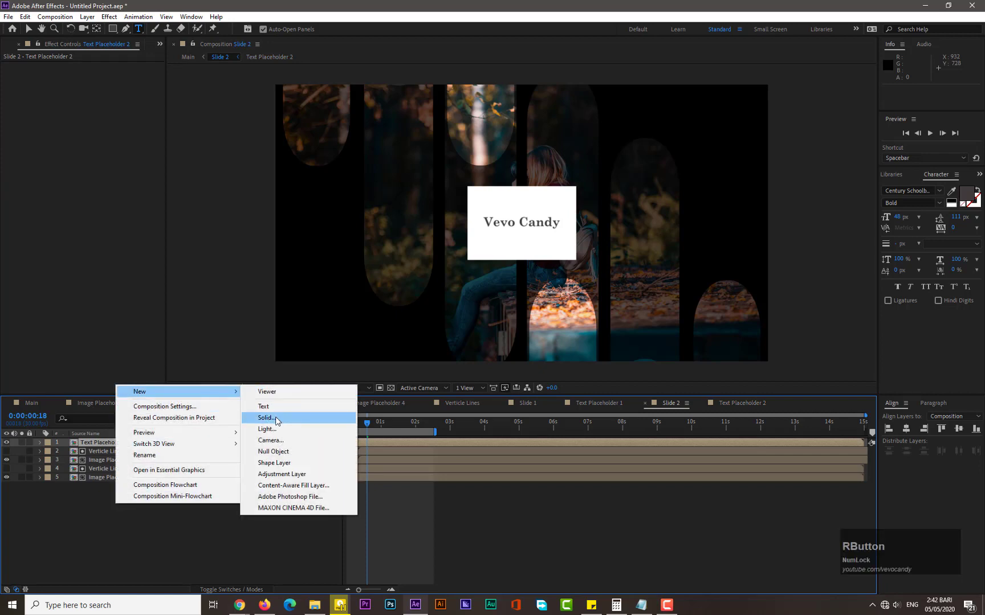
click(271, 466)
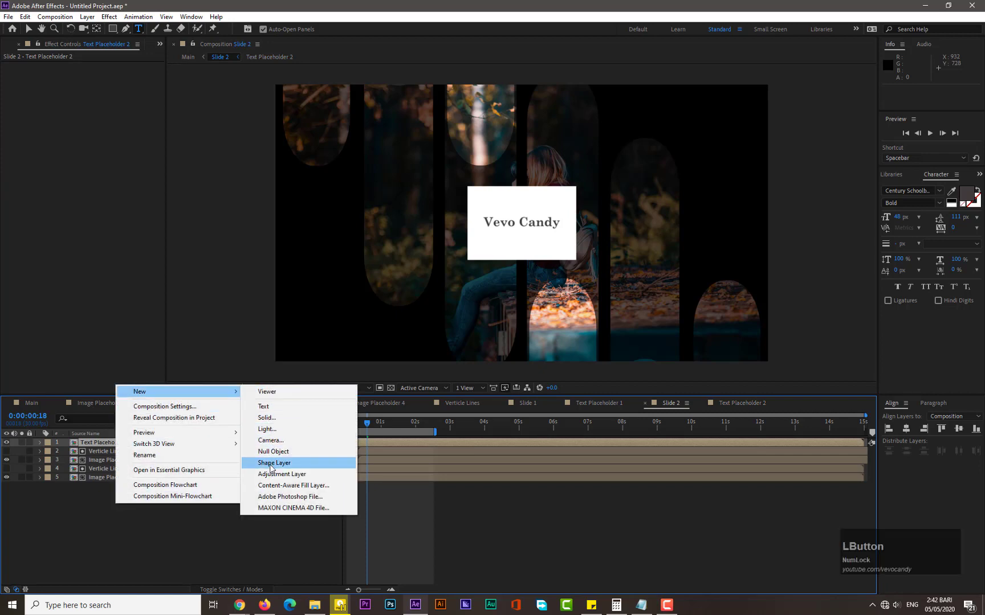
scroll(259, 343, down, 2)
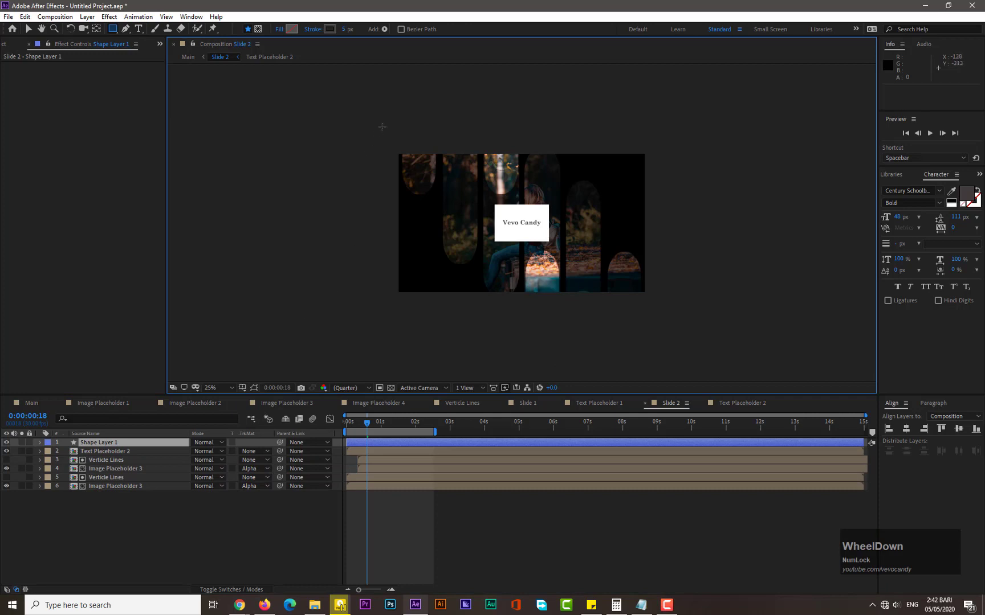
mouse_move(382, 127)
mouse_down()
mouse_move(433, 203)
mouse_move(471, 304)
mouse_up()
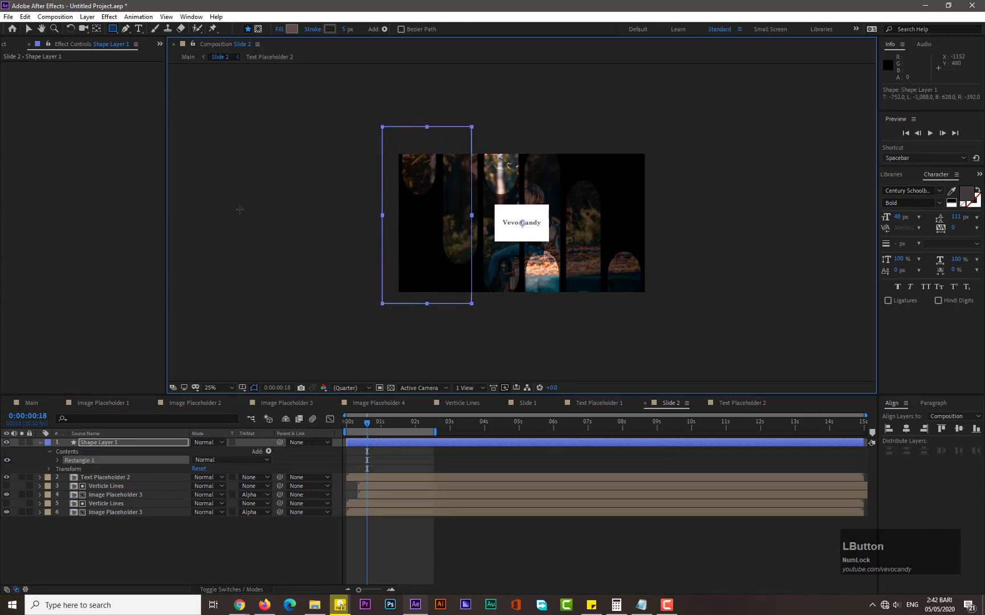
- Give the rectangle a solid white fill and set its stroke to None
click(279, 29)
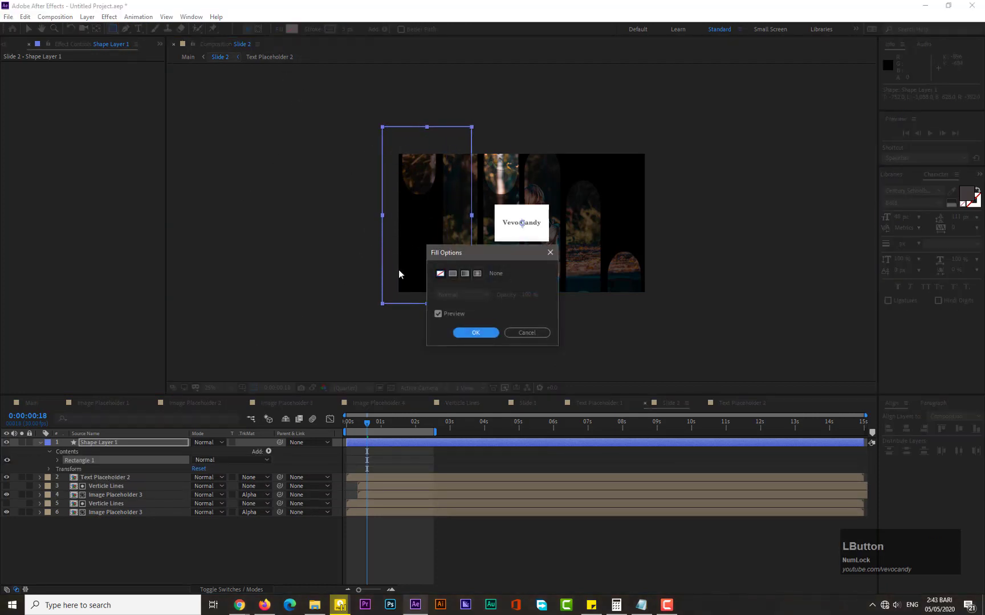
click(452, 273)
click(475, 333)
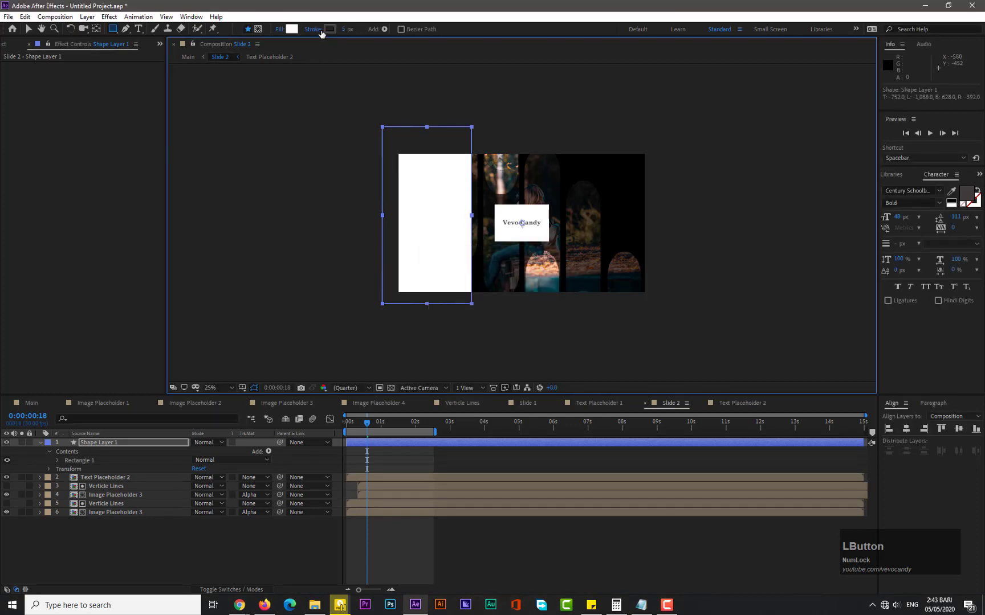
click(313, 29)
click(441, 273)
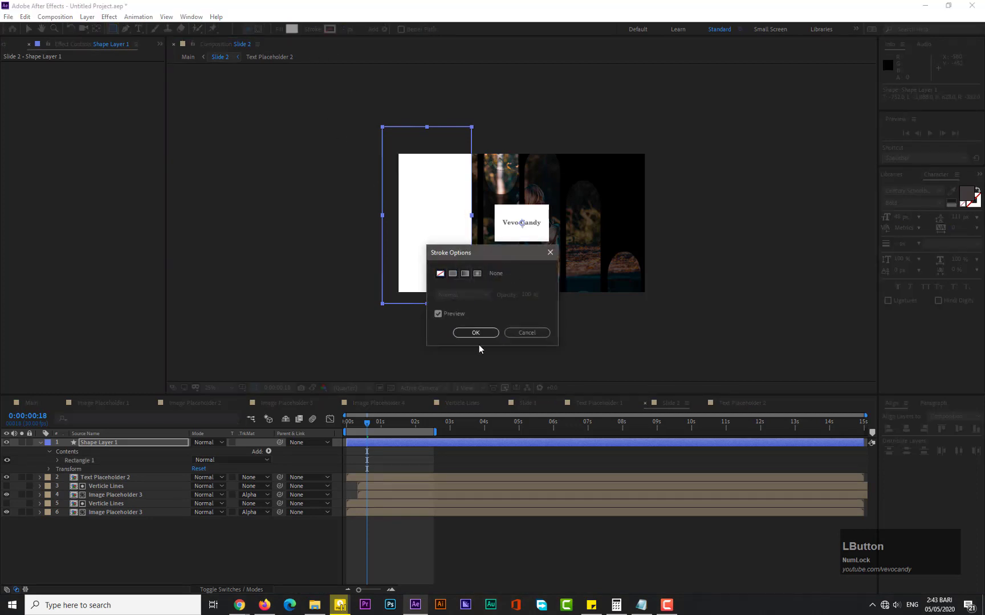
click(462, 331)
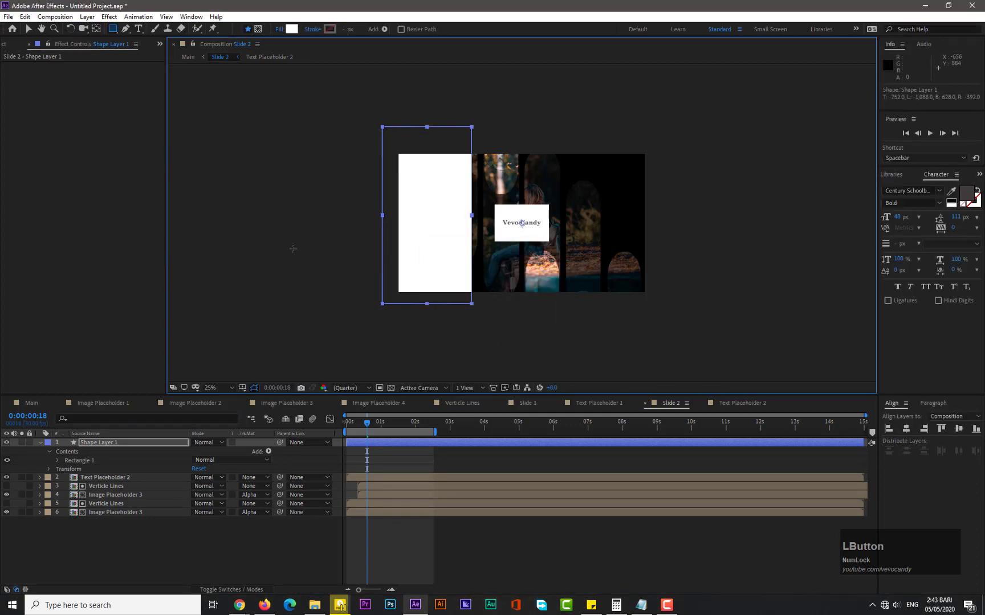
- Unlink the rectangle path's size proportions and set its width to 320
click(59, 459)
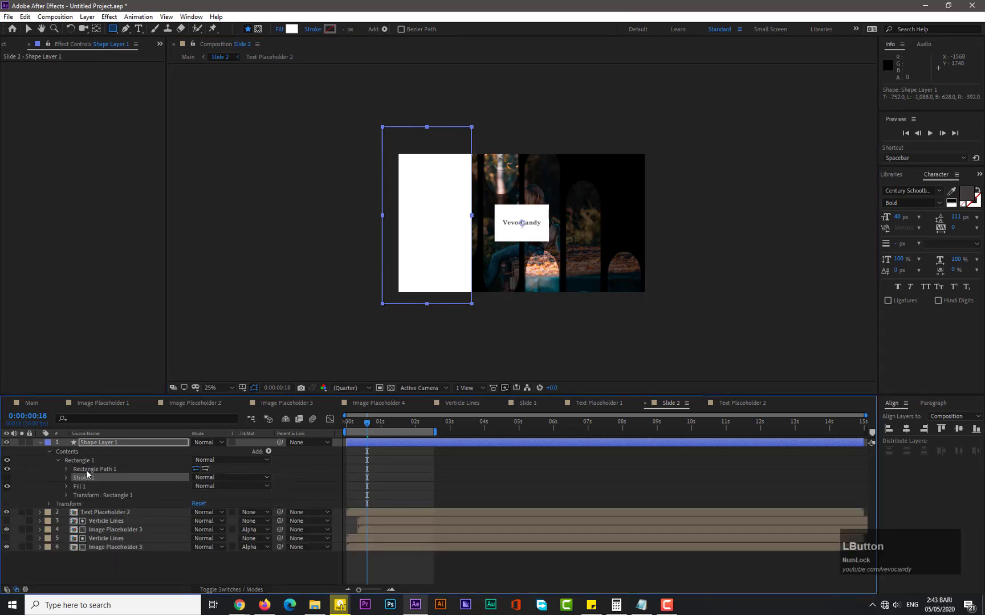
click(66, 469)
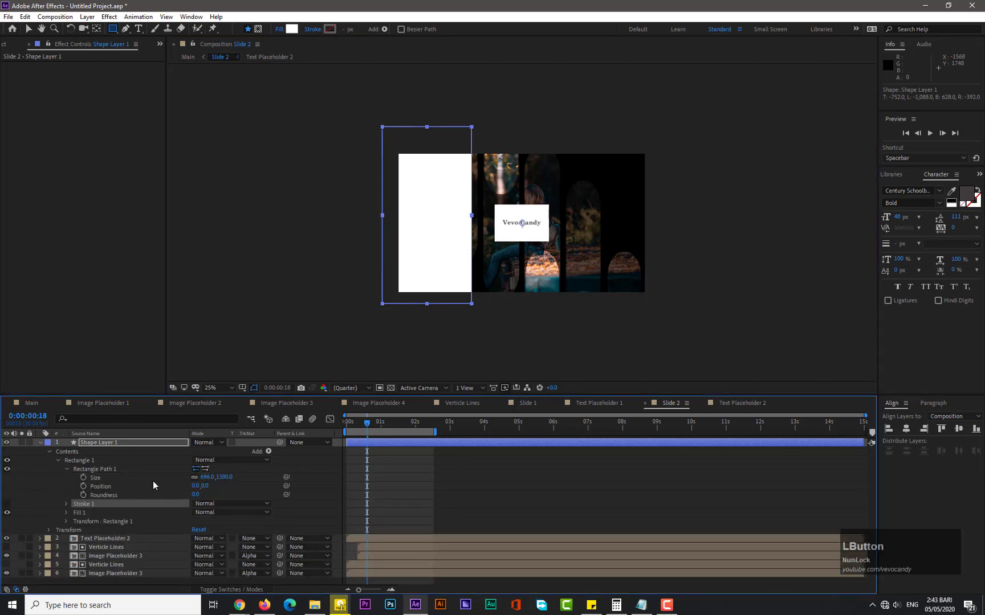
click(194, 477)
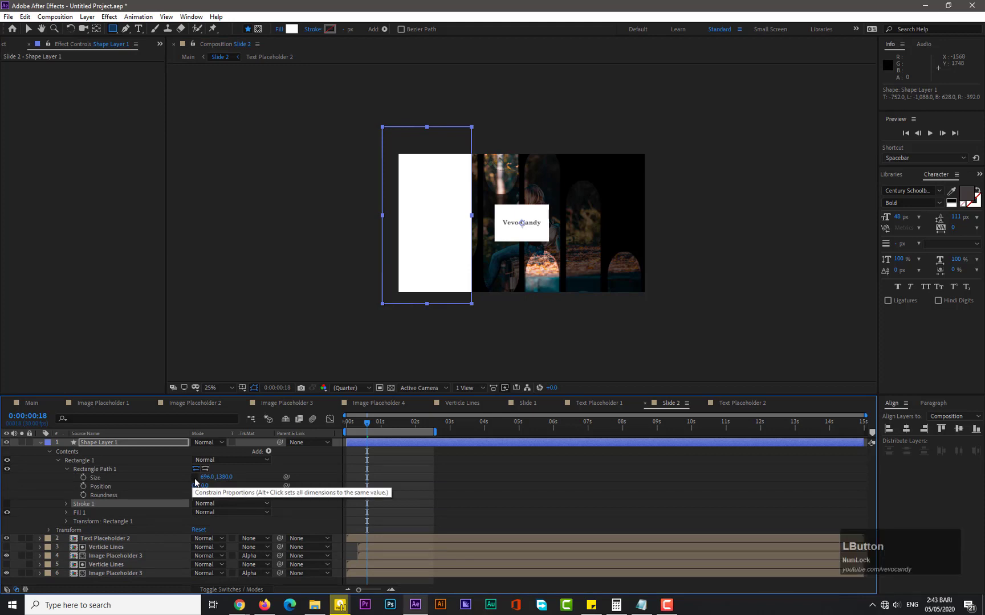
click(200, 479)
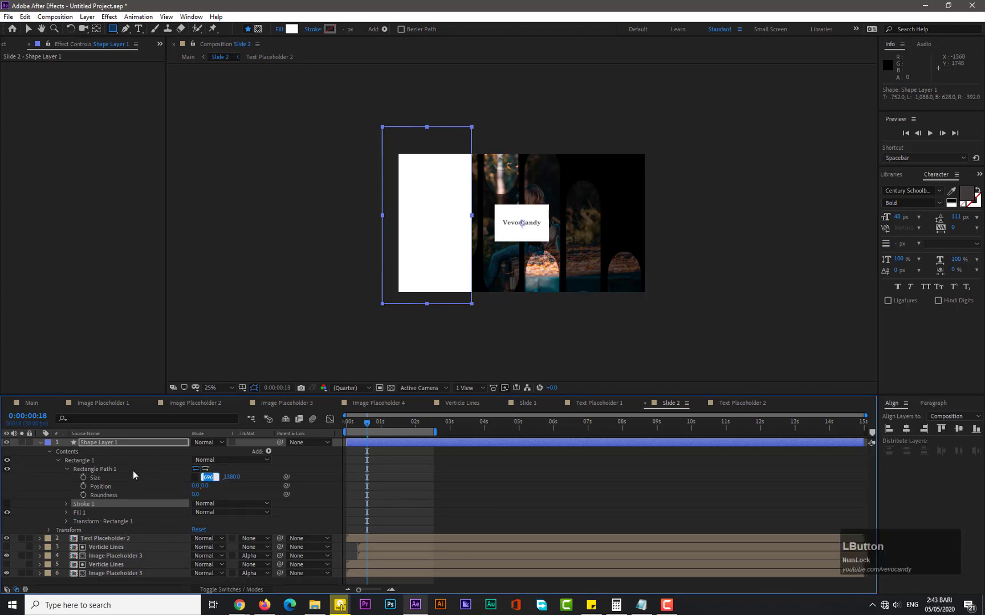
text(320)
key(Return)
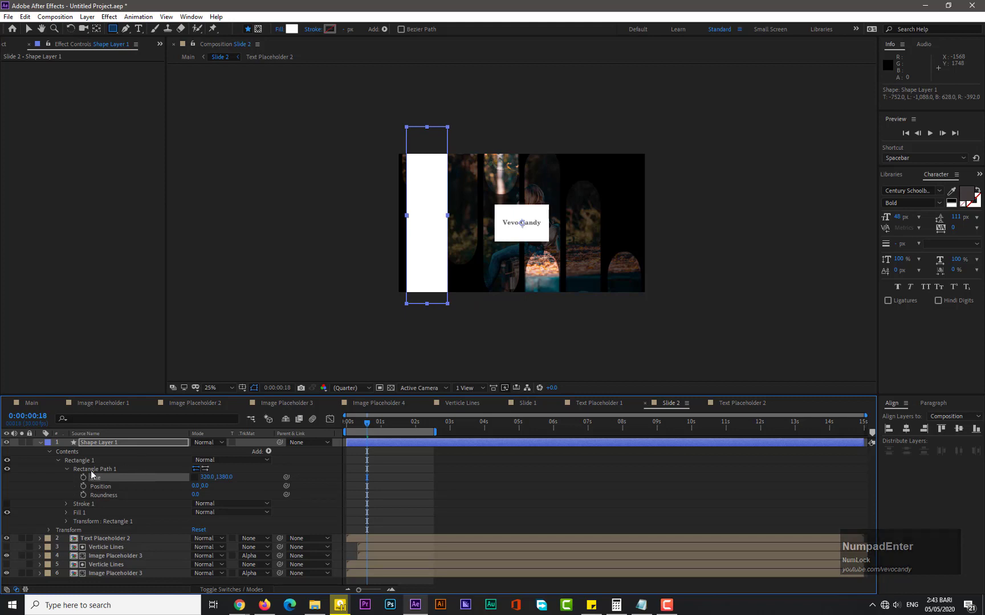
click(40, 442)
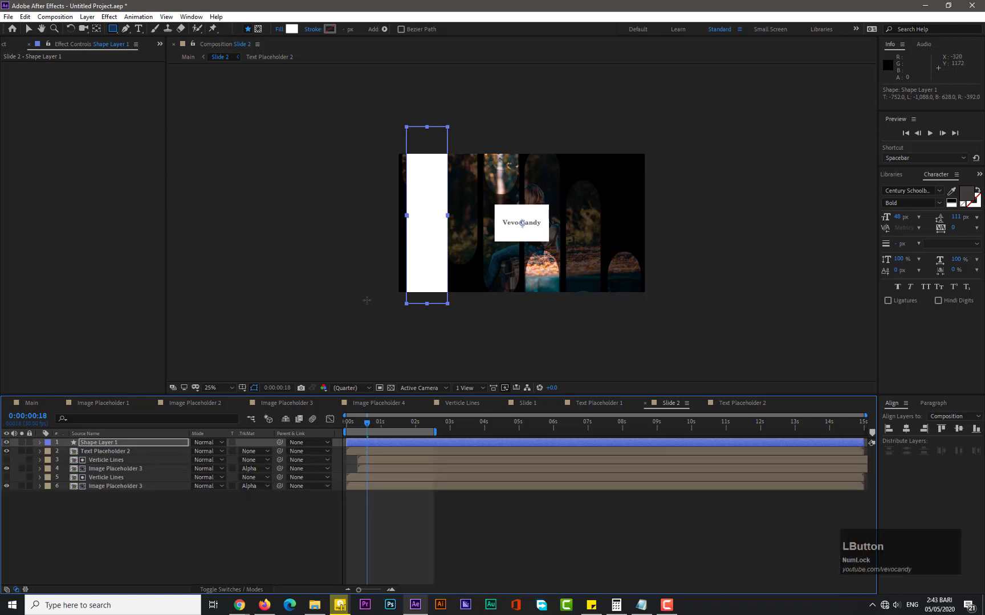
click(347, 283)
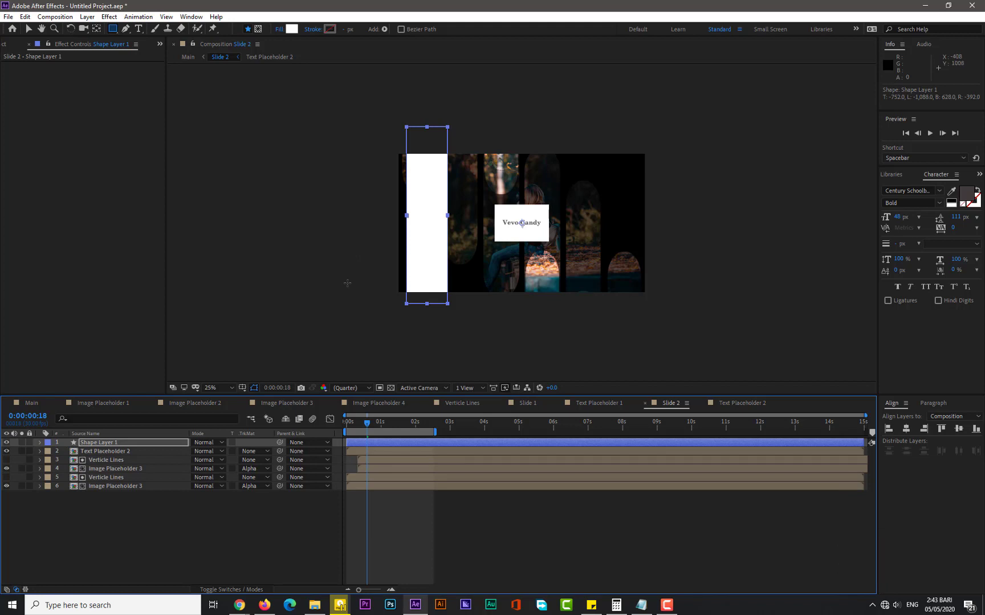
- Center Shape Layer 1's anchor point in its content, and align the layer to the composition's vertical center and left edge
click(115, 442)
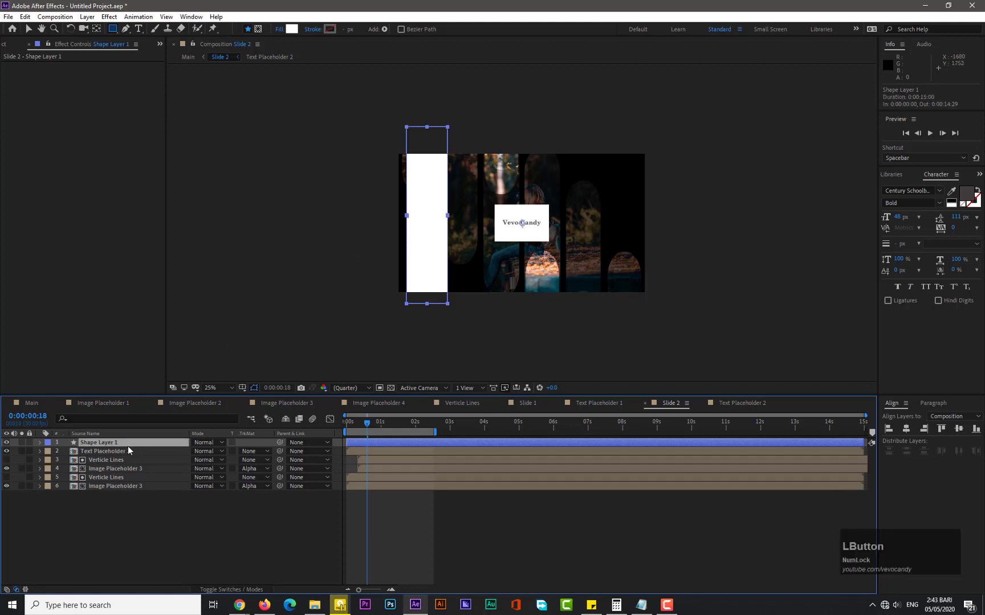
click(87, 16)
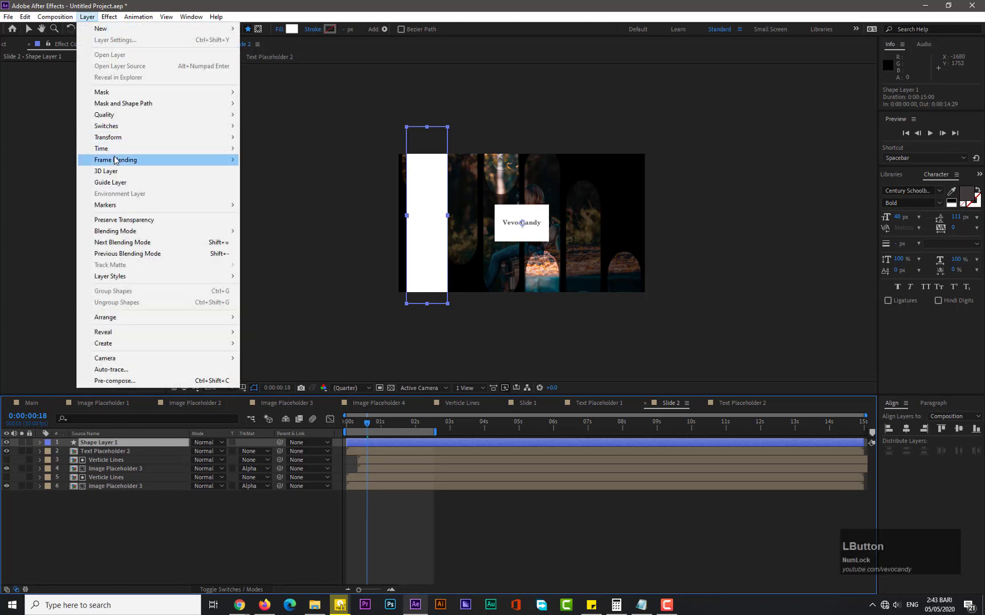
mouse_move(143, 137)
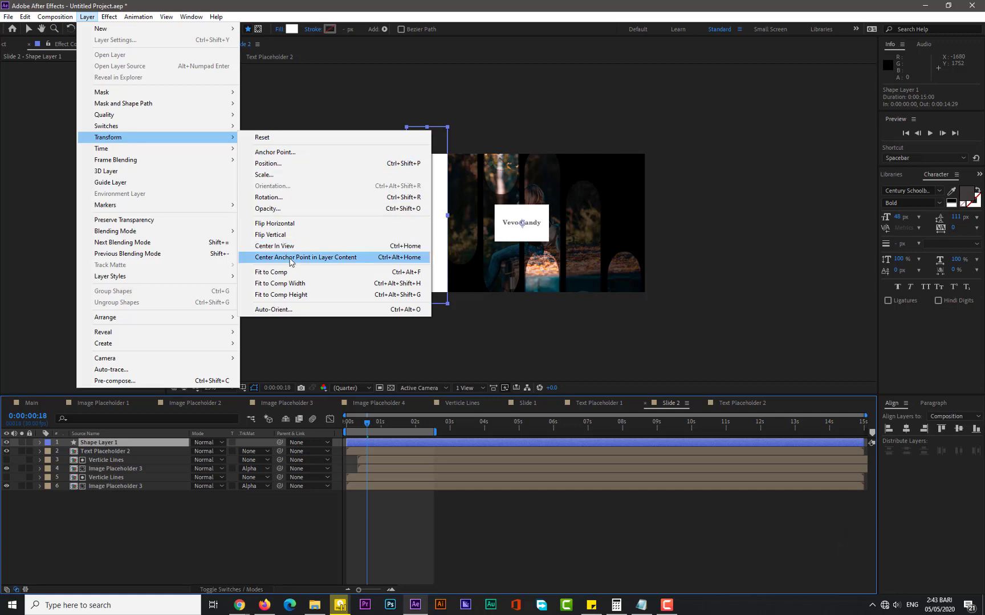
click(308, 259)
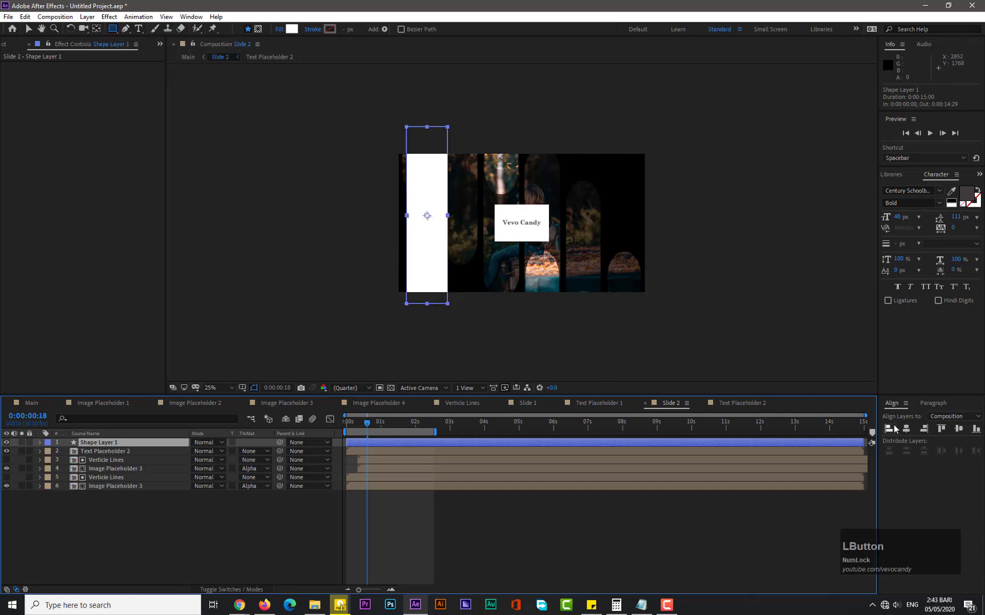
click(961, 431)
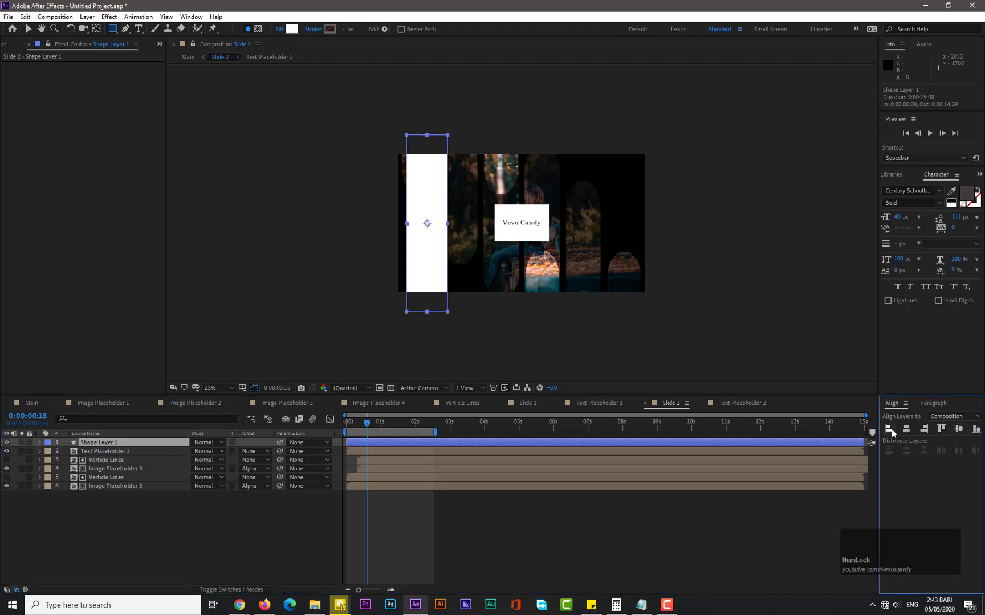
click(890, 432)
scroll(354, 315, up, 2)
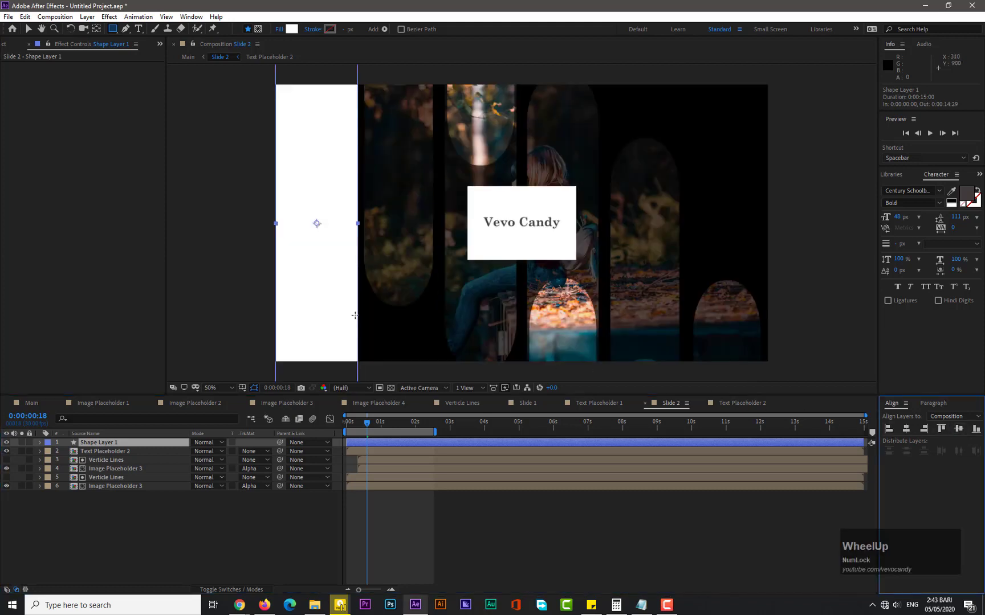
- Move the Text Placeholder 2 card onto the white strip's right edge at about 320, 270 and place Shape Layer 1 beneath it
click(30, 29)
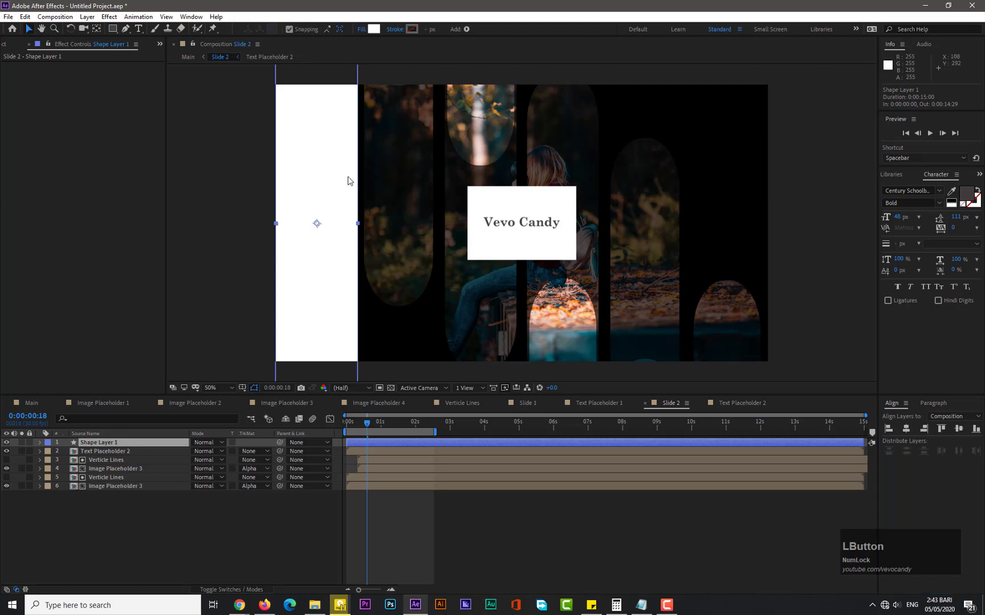
drag(501, 227, 347, 162)
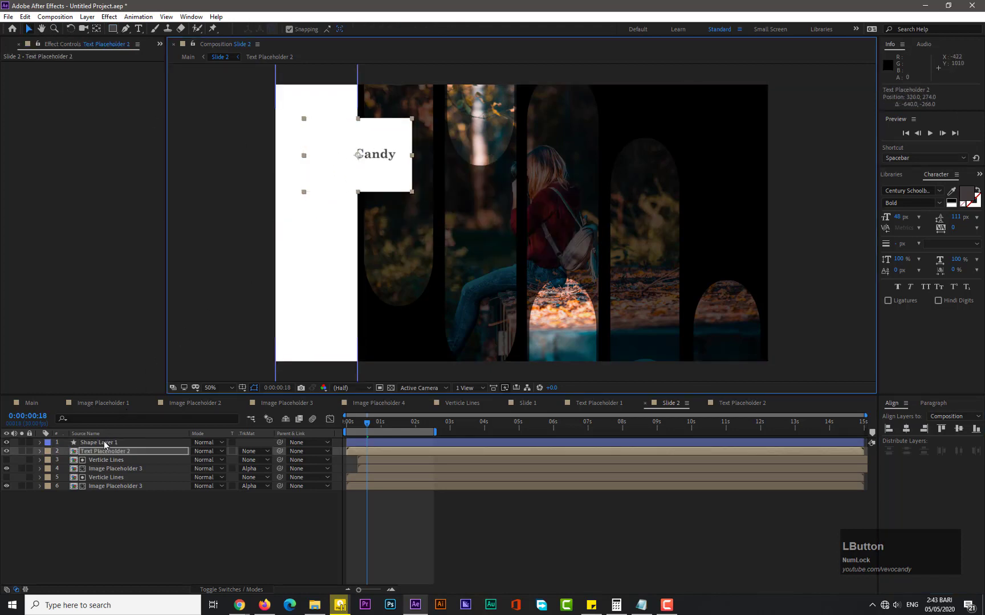
drag(103, 442, 104, 456)
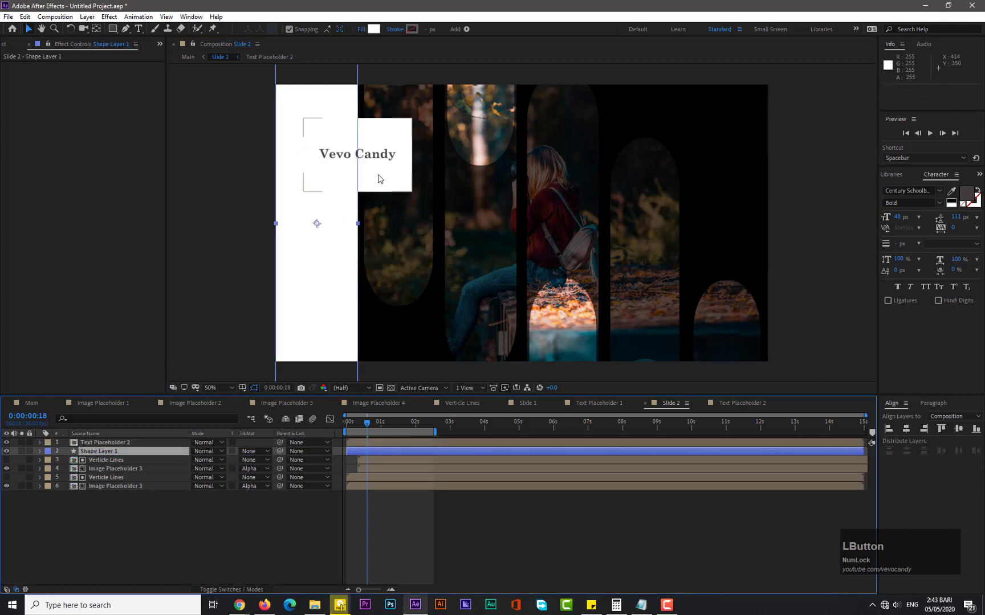
drag(379, 176, 368, 173)
click(241, 197)
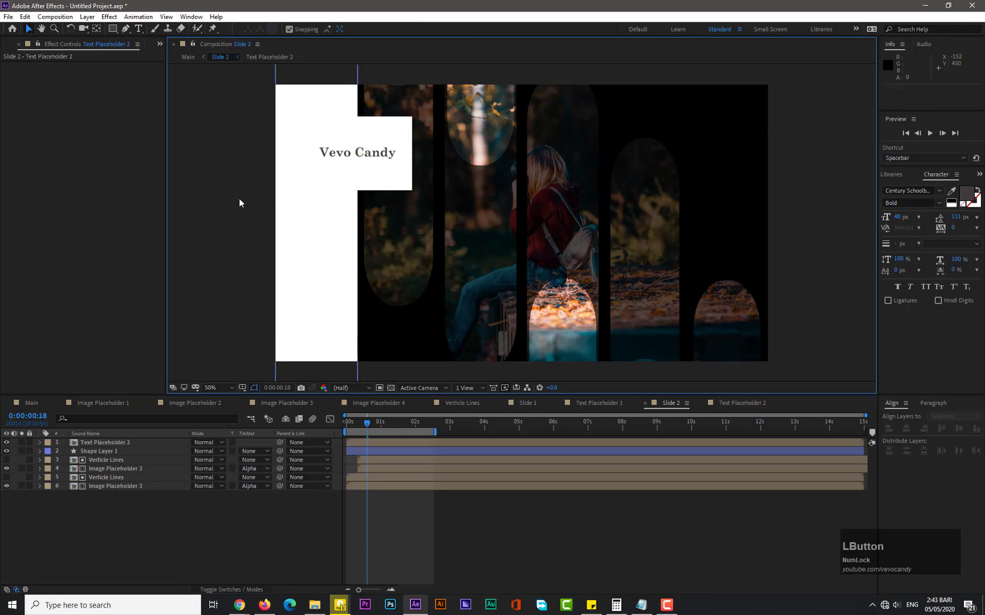
- Add a new shape layer to Slide 2 with its fill set to None and its stroke set to Solid Color
right_click(138, 513)
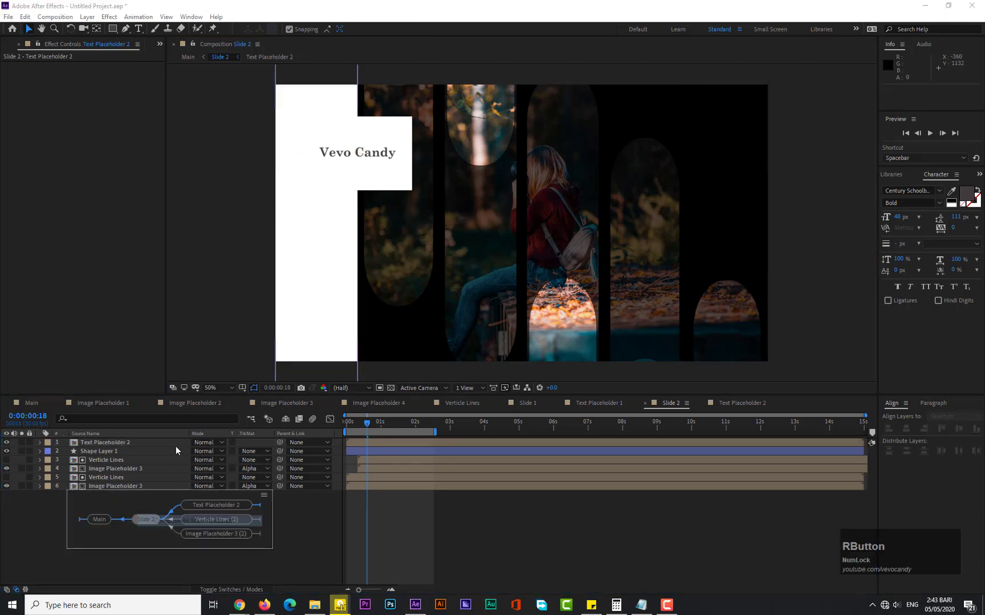
right_click(162, 561)
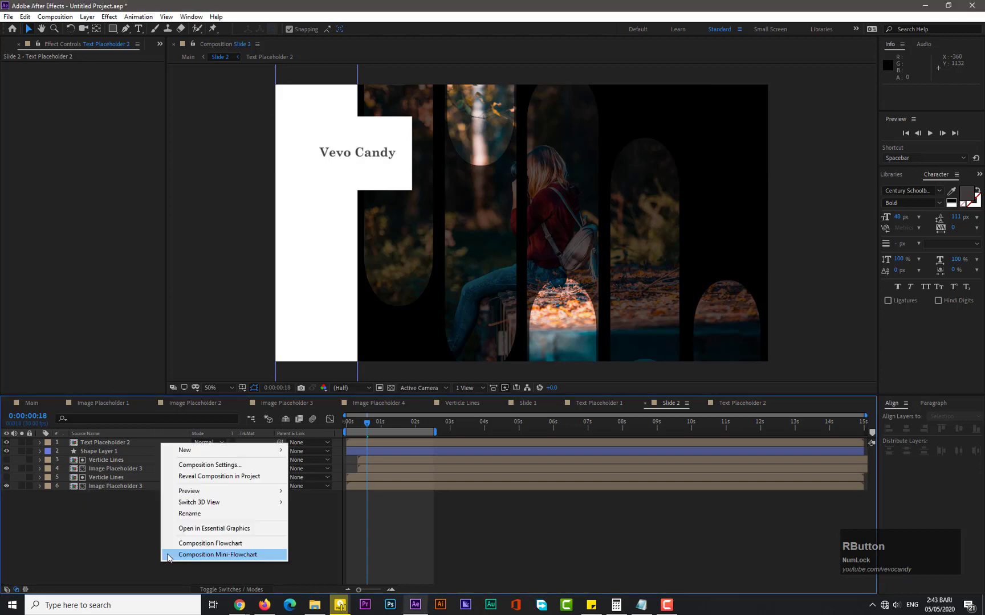
mouse_move(197, 450)
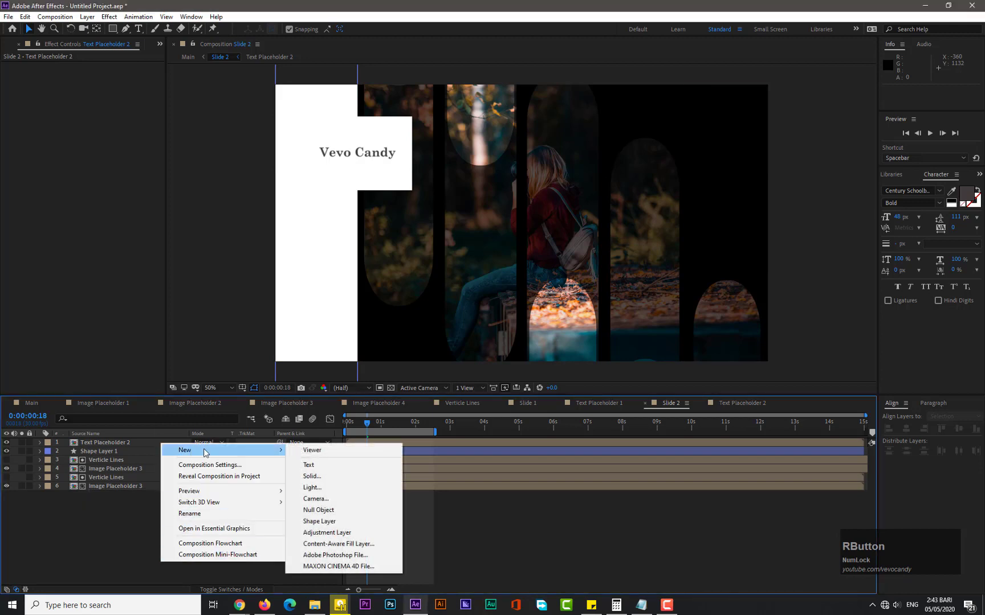
click(320, 522)
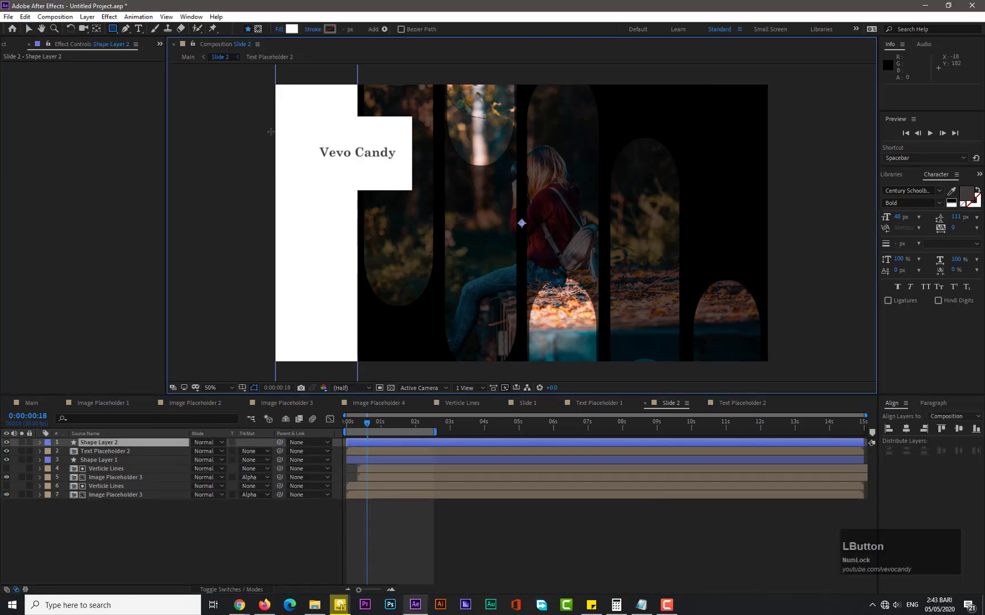
click(279, 29)
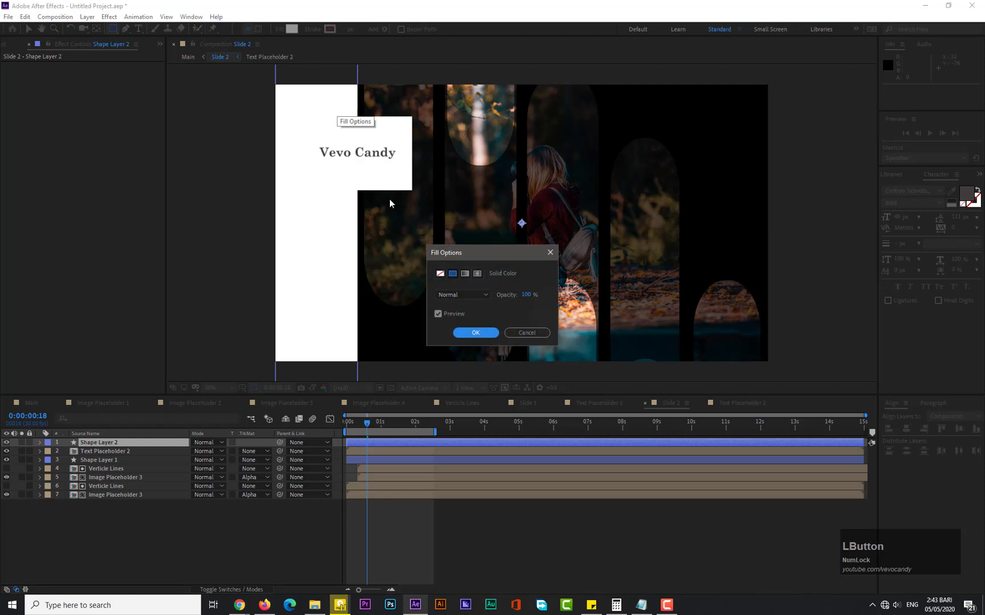
click(440, 273)
click(475, 333)
click(308, 29)
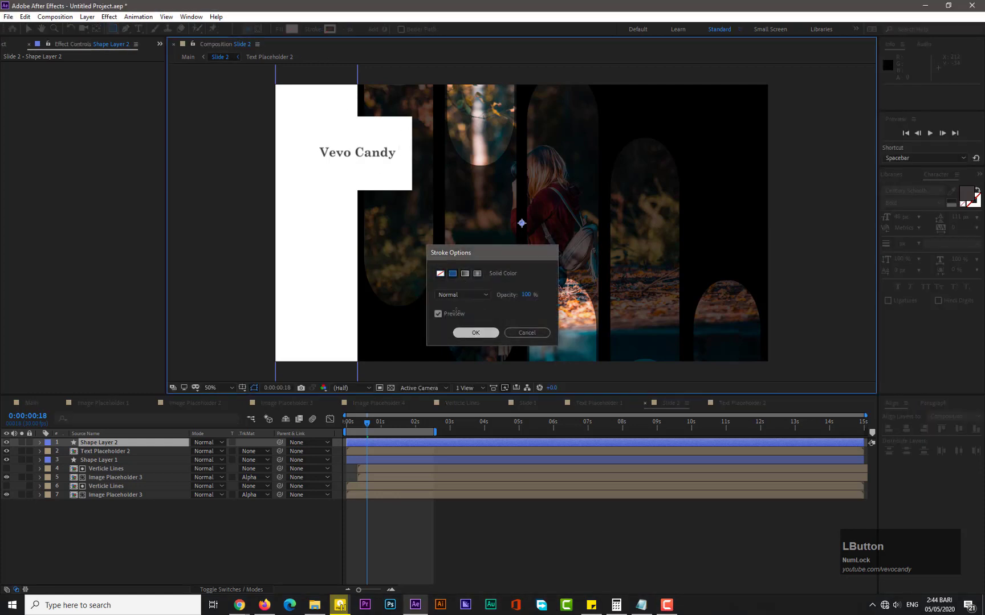
click(476, 332)
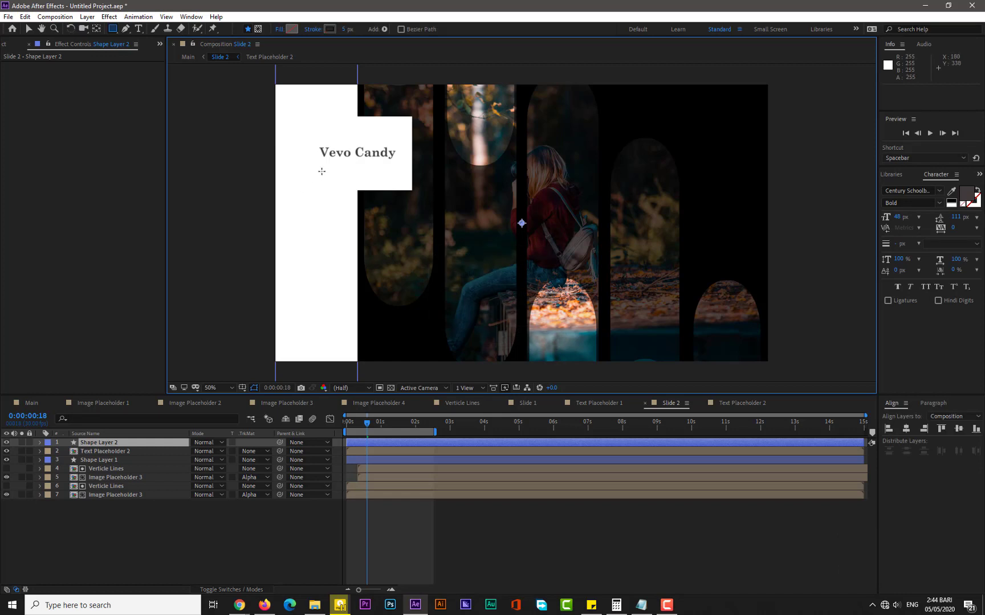
- Draw a straight horizontal line with the Pen tool beneath the Vevo Candy text, matching the text's width
click(126, 27)
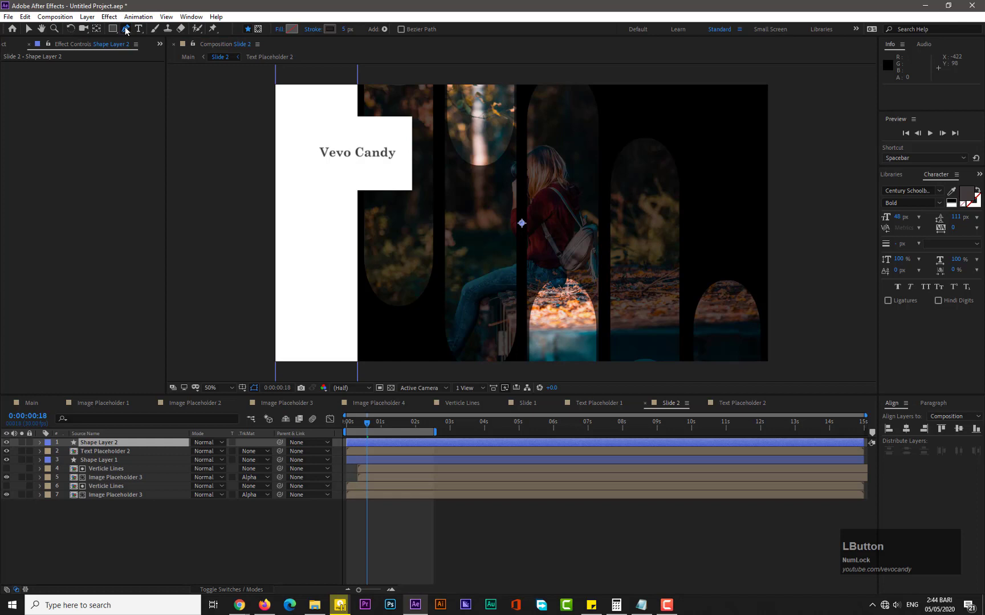
click(319, 177)
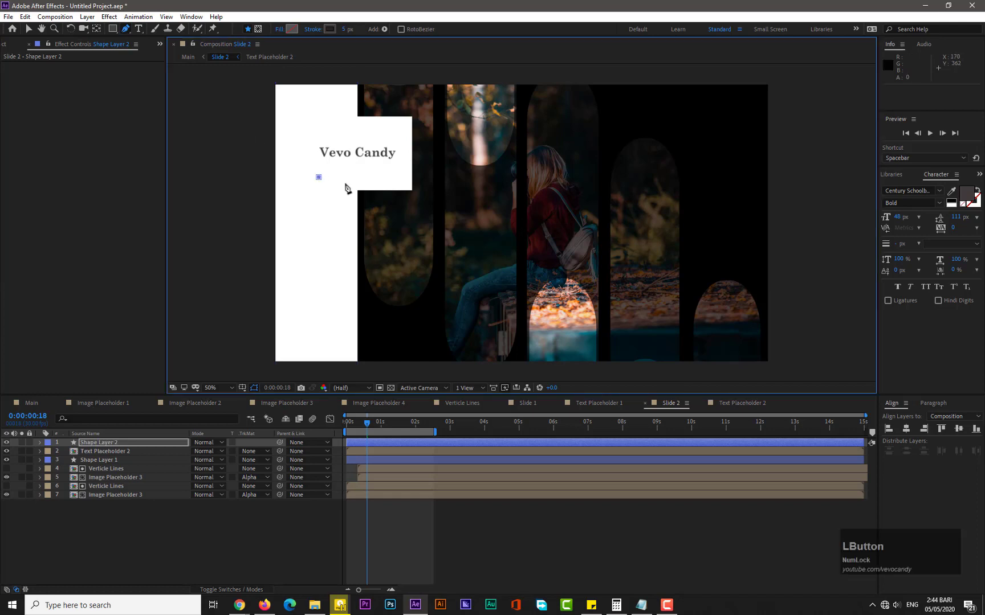
click(394, 177)
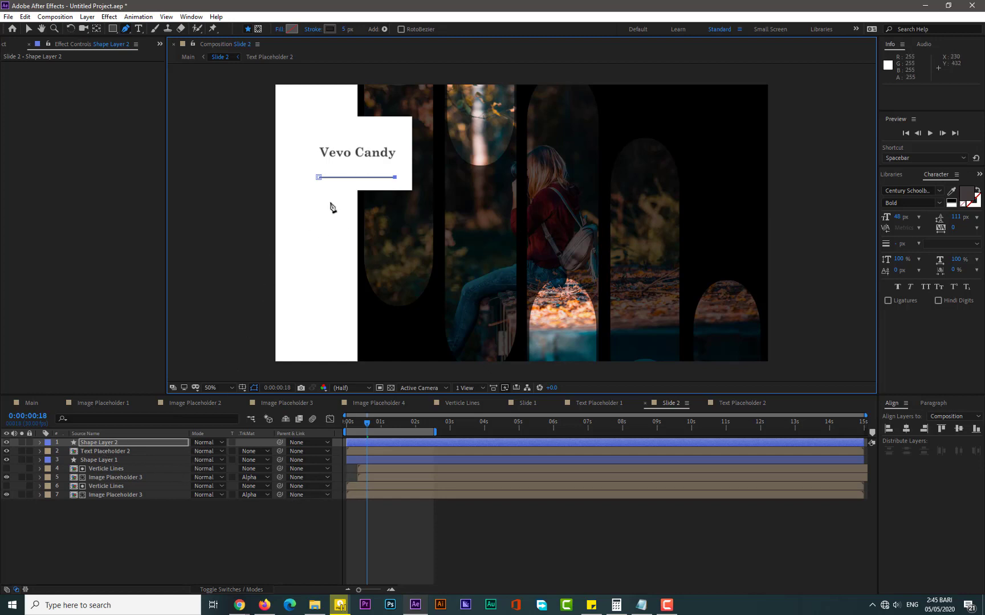
- Add Position keyframes at 0:00:01:00 to Text Placeholder 2 and Shape Layer 1, and return to the start of the timeline
click(139, 451)
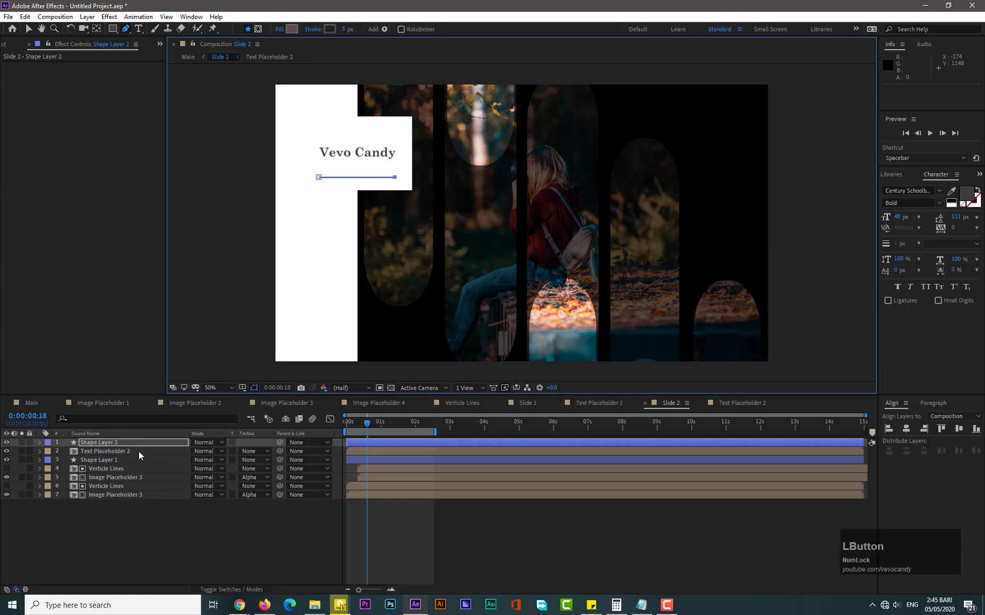
ctrl+click(110, 460)
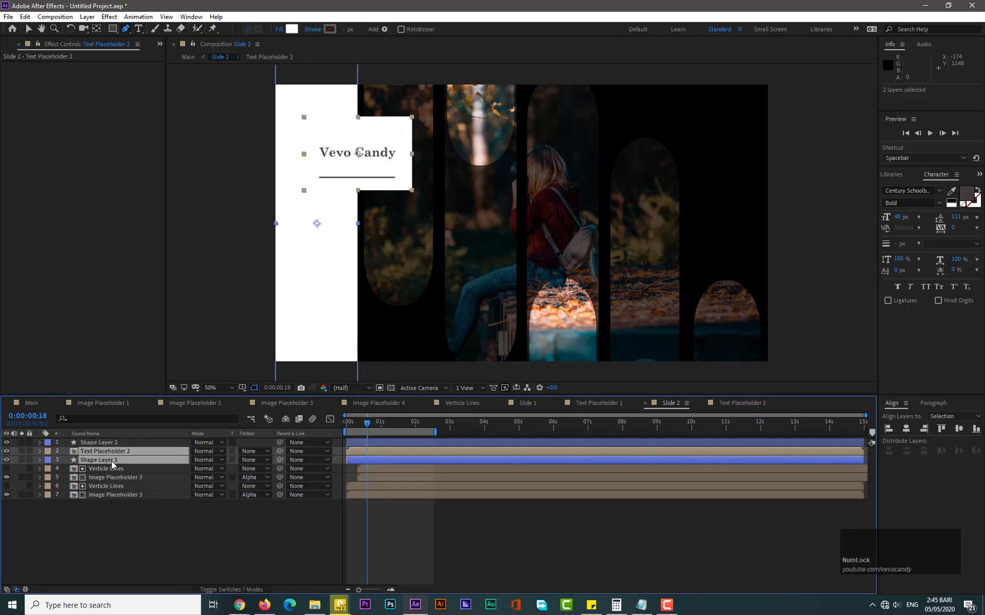
key(p)
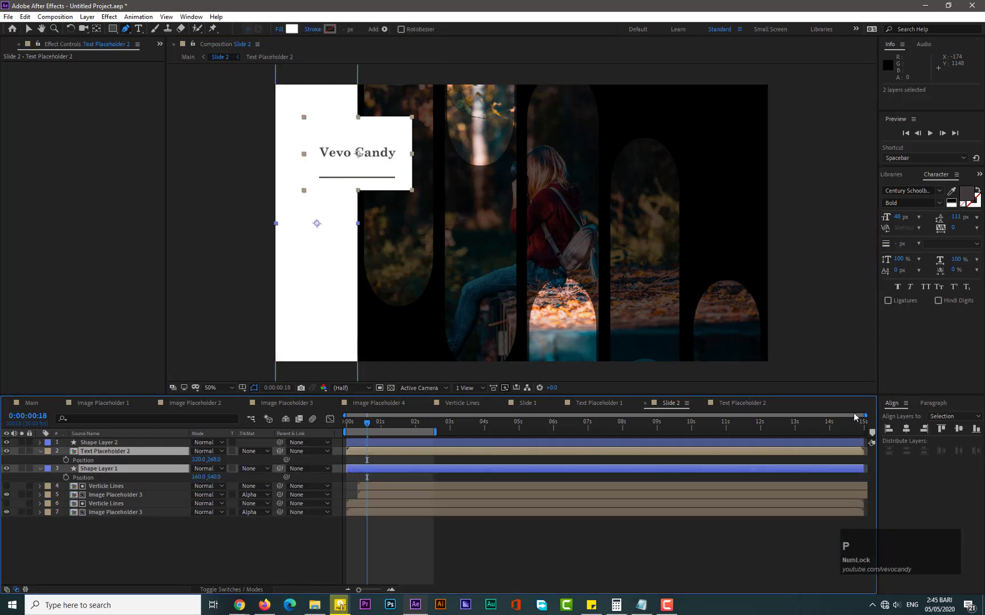
drag(864, 421, 548, 421)
click(436, 428)
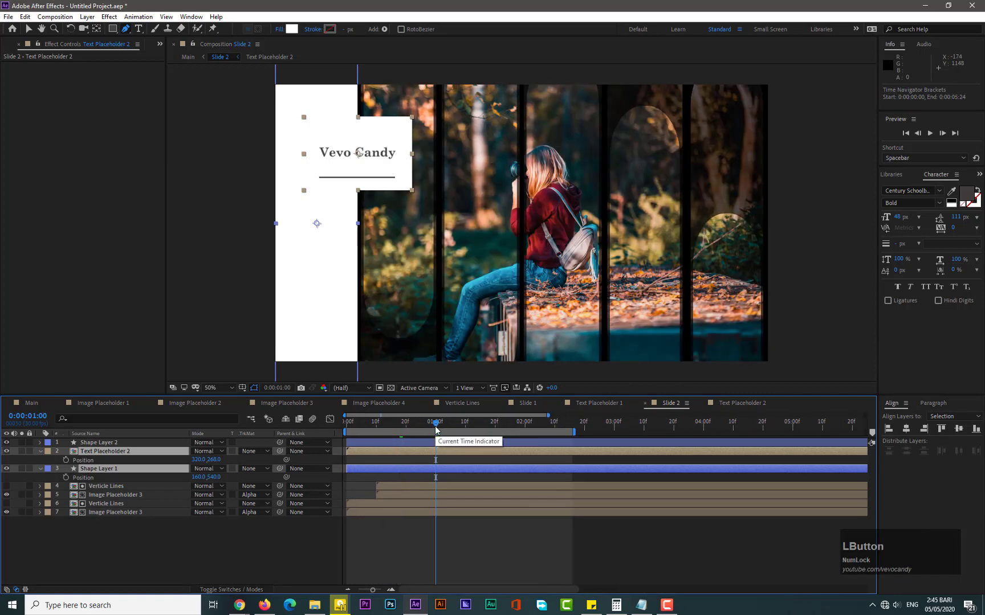
click(67, 478)
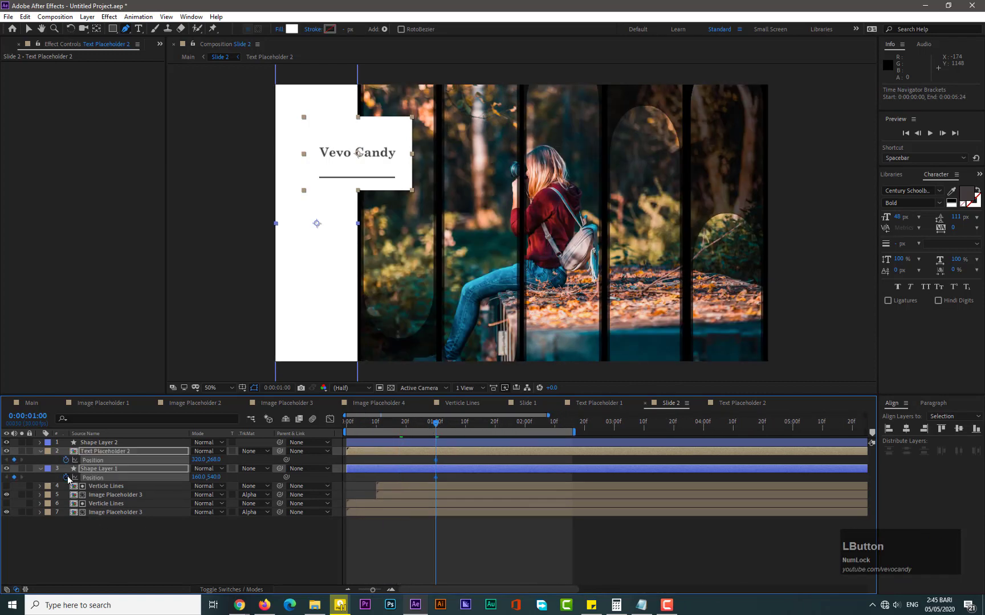
click(348, 428)
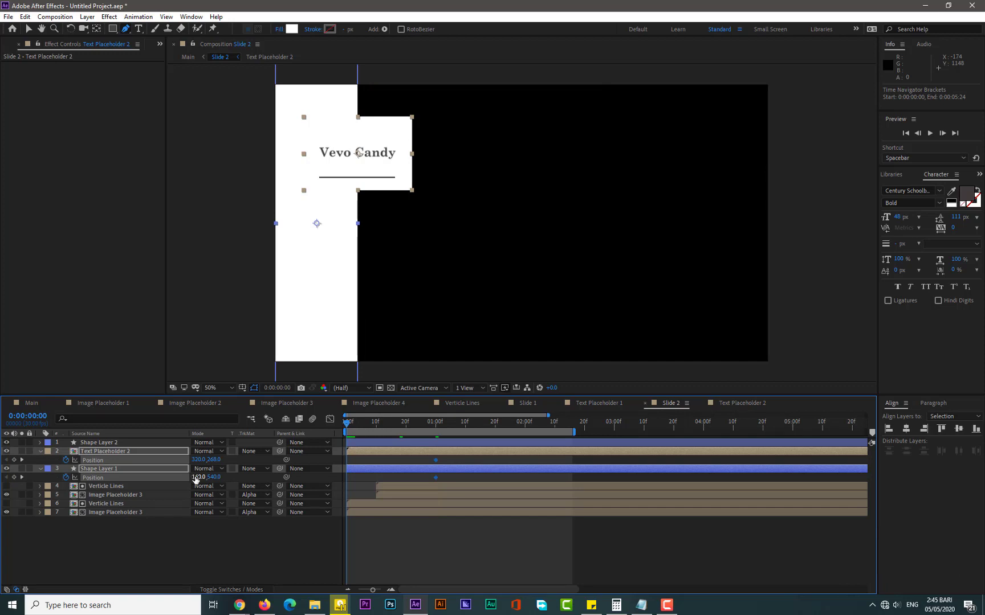
drag(195, 478, 232, 477)
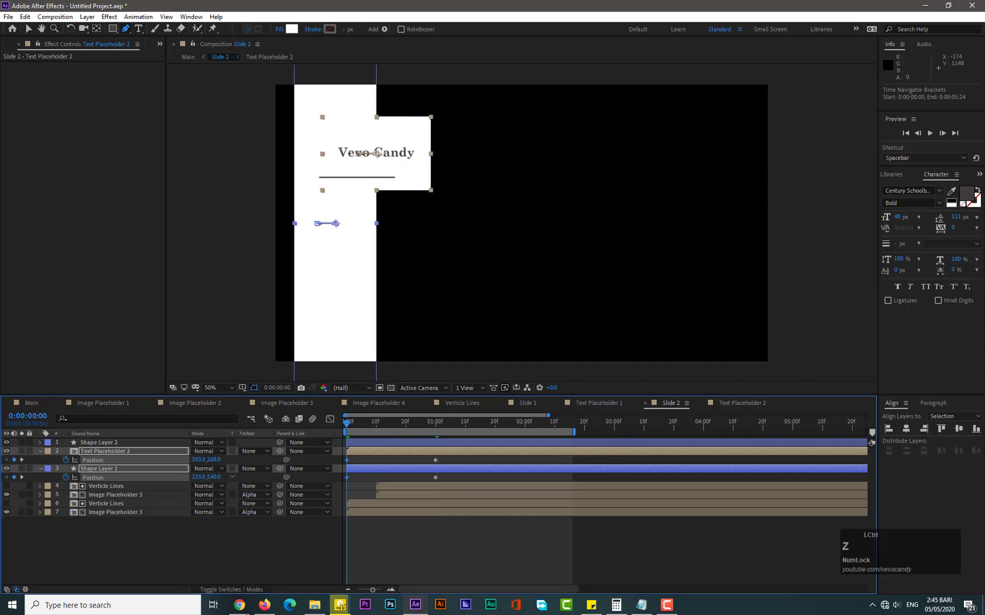
key(ctrl+z)
key(ctrl+z)
- Lower both layers below the frame at 0:00:00:00, to Y positions 1515 and 1787, and apply Easy Ease to their Position keyframes
drag(277, 482, 638, 483)
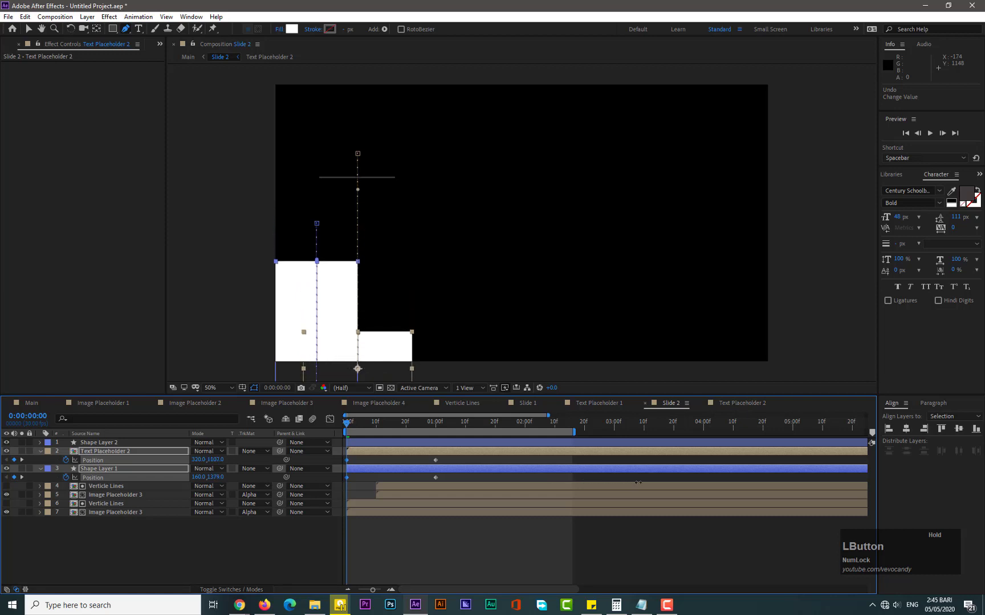
drag(211, 483, 346, 479)
right_click(346, 478)
mouse_move(400, 471)
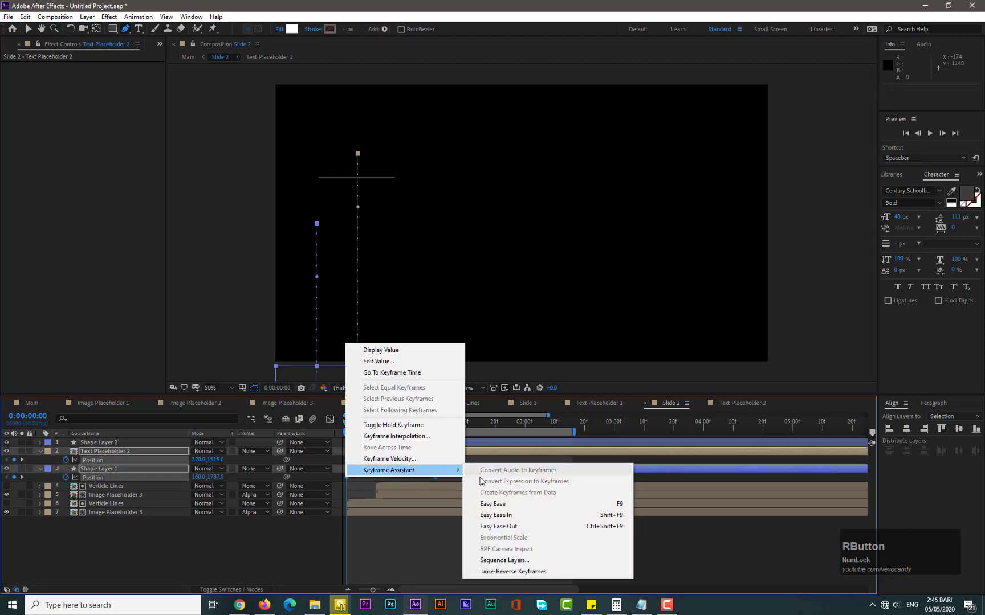
click(478, 505)
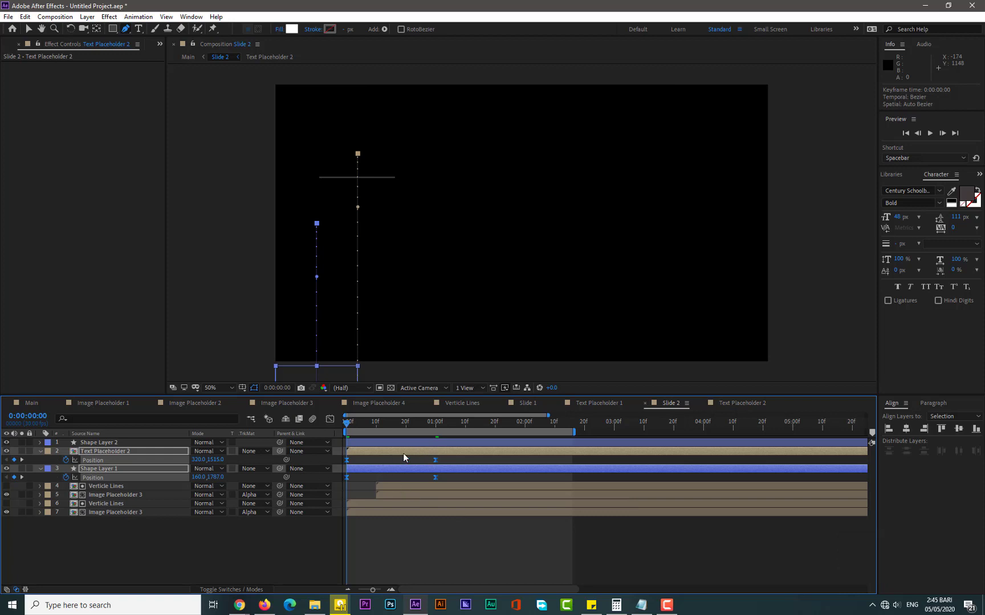
- Preview the motion, and reshape both layers' Position speed graph to peak early with a long, gradual slowdown
key(KP_0)
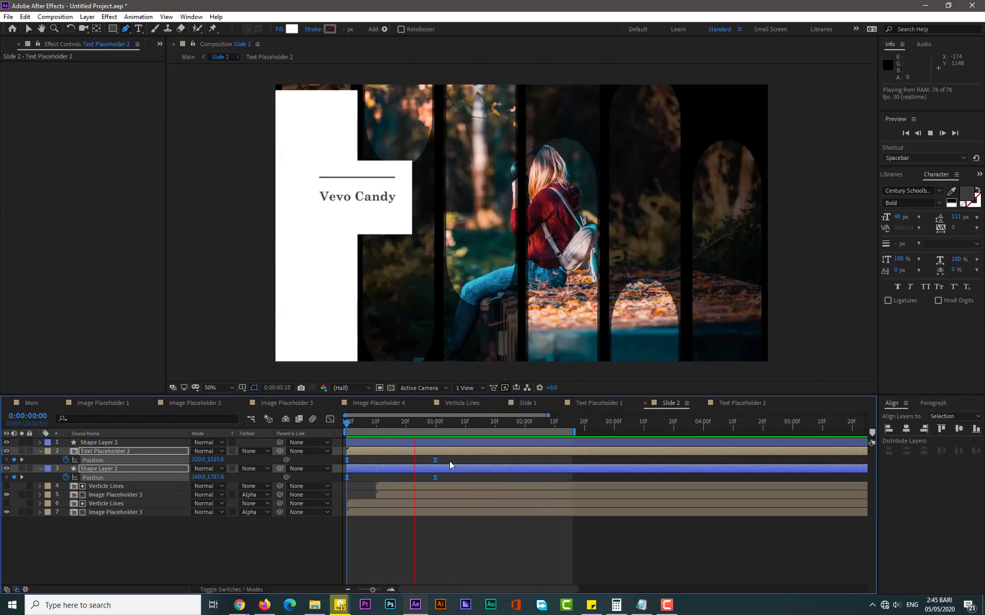
click(330, 419)
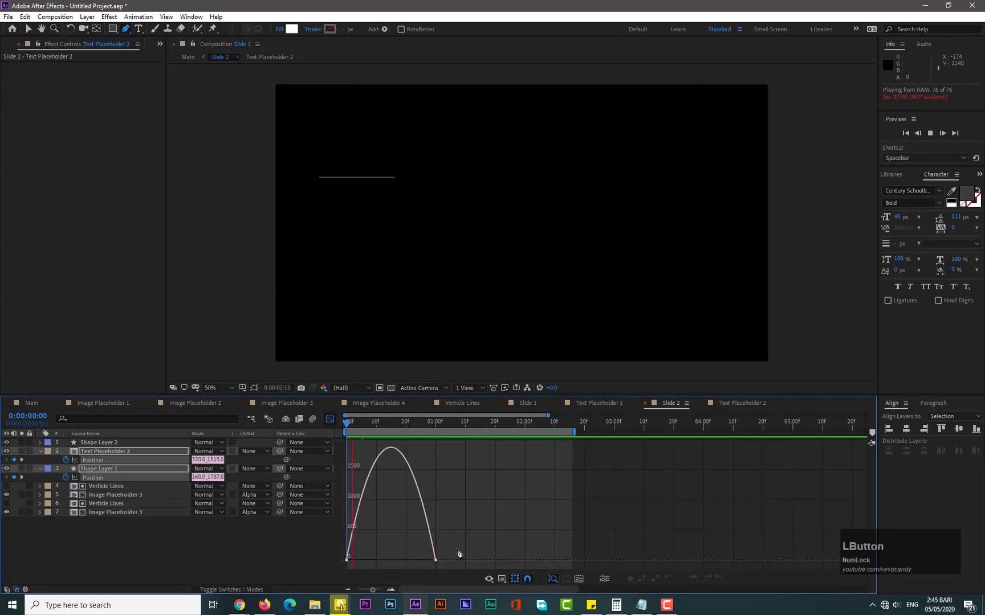
drag(448, 553, 431, 565)
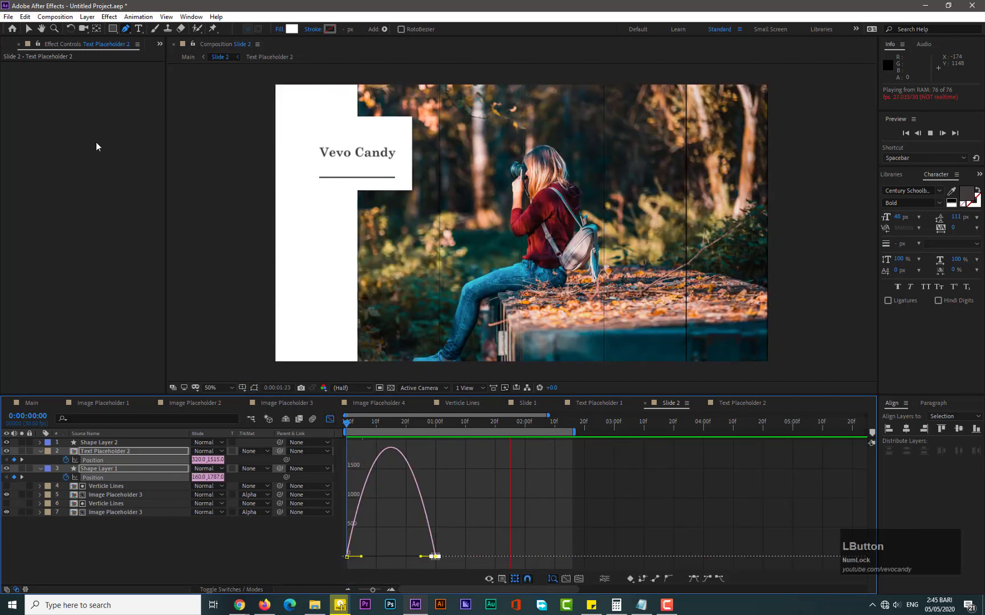
click(25, 29)
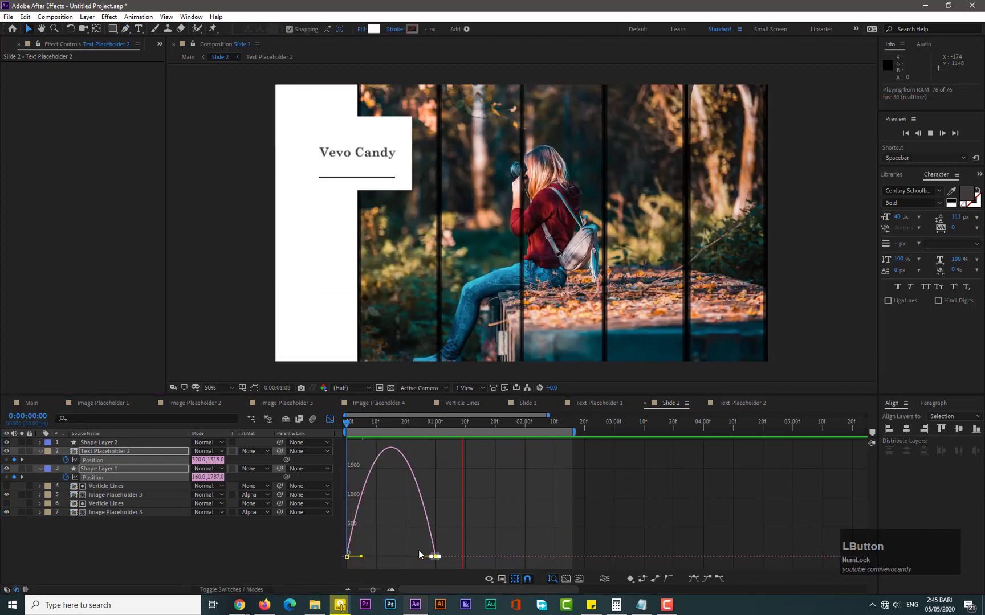
drag(431, 556, 378, 556)
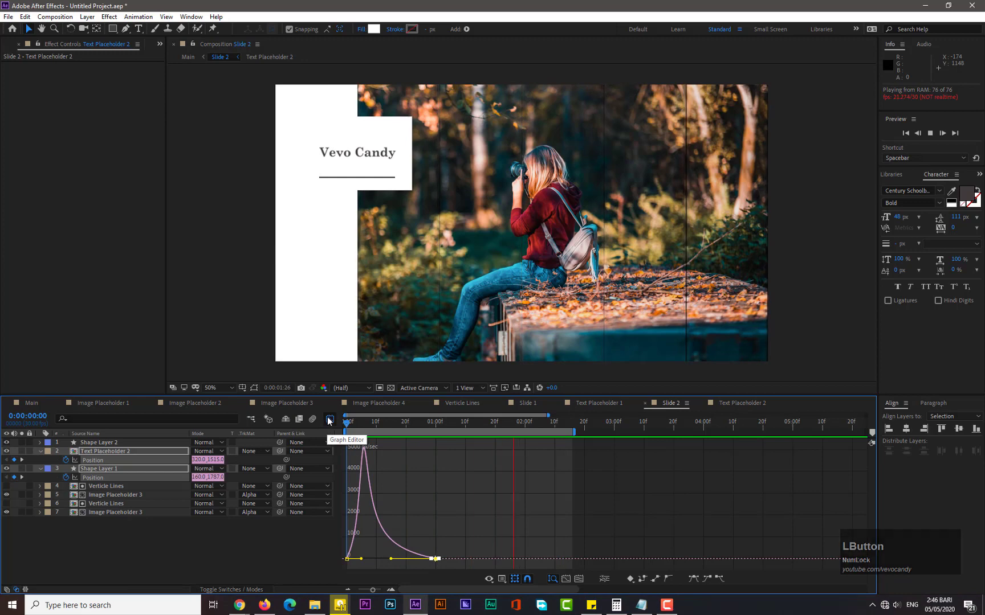
click(329, 420)
- Add a Position keyframe to Shape Layer 2 at 0:00:00:15
click(367, 442)
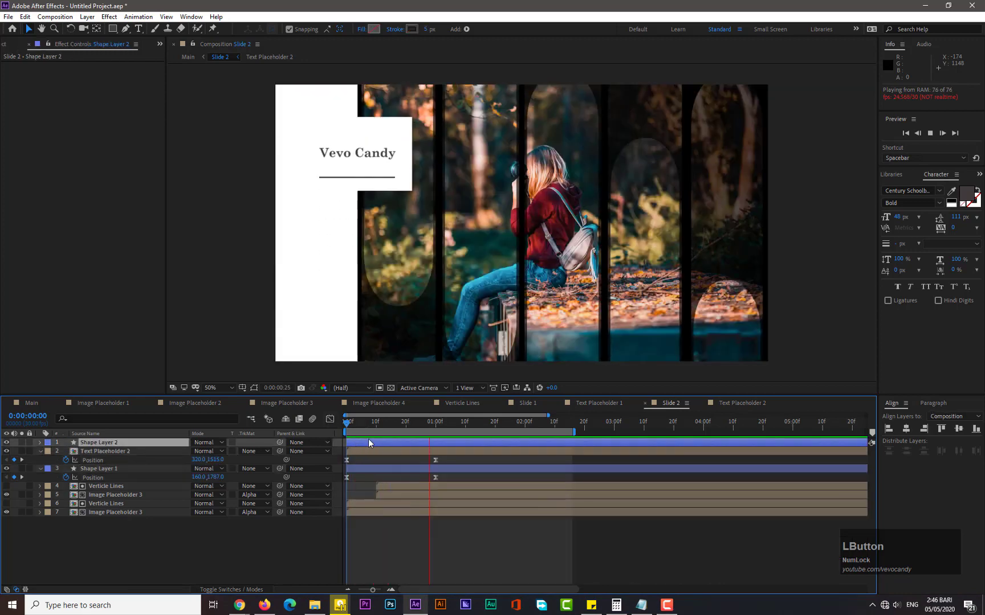
click(390, 423)
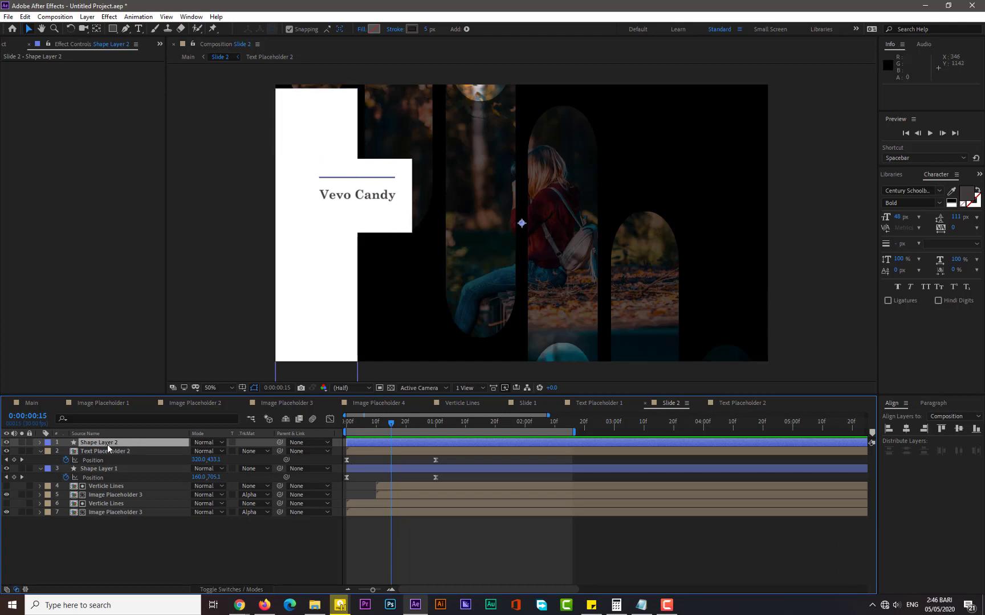
key(p)
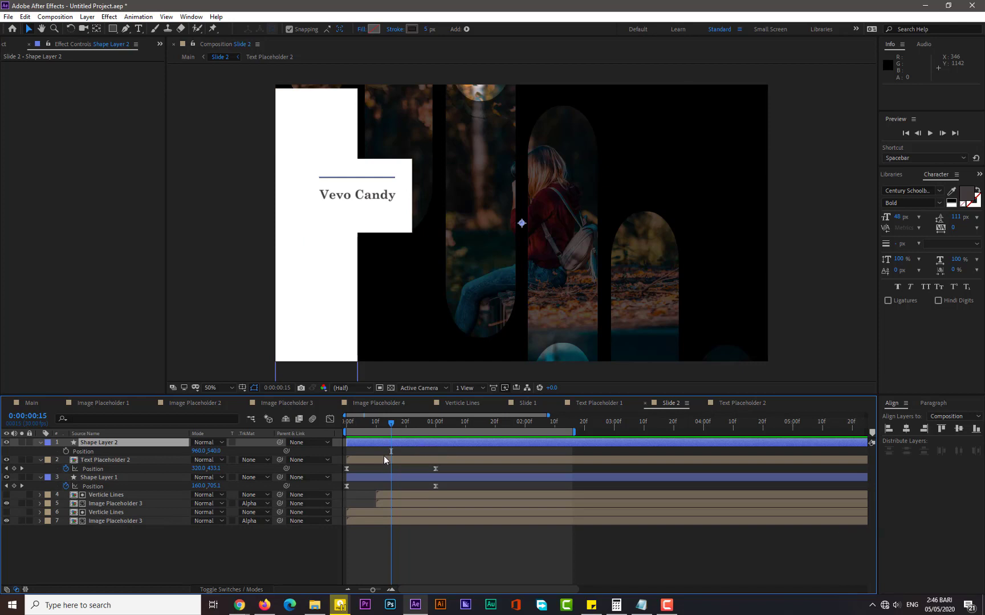
click(66, 451)
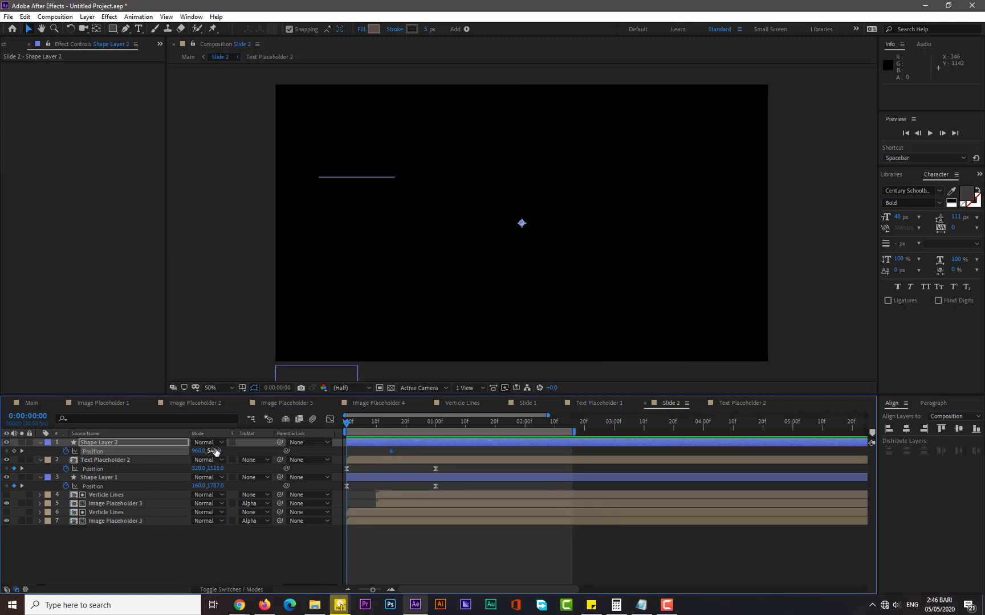
- At 0:00:00:00, shift Shape Layer 2 out of the frame to X position 476, and apply Easy Ease to its Position keyframes
drag(215, 451, 34, 452)
key(ctrl+z)
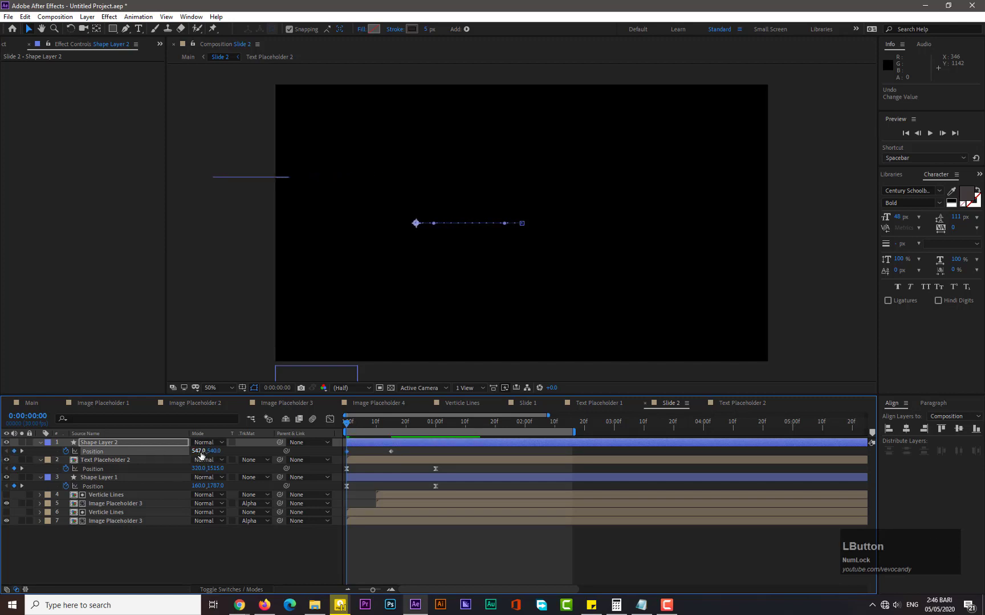
drag(201, 455, 166, 455)
drag(399, 463, 346, 454)
right_click(346, 454)
mouse_move(400, 580)
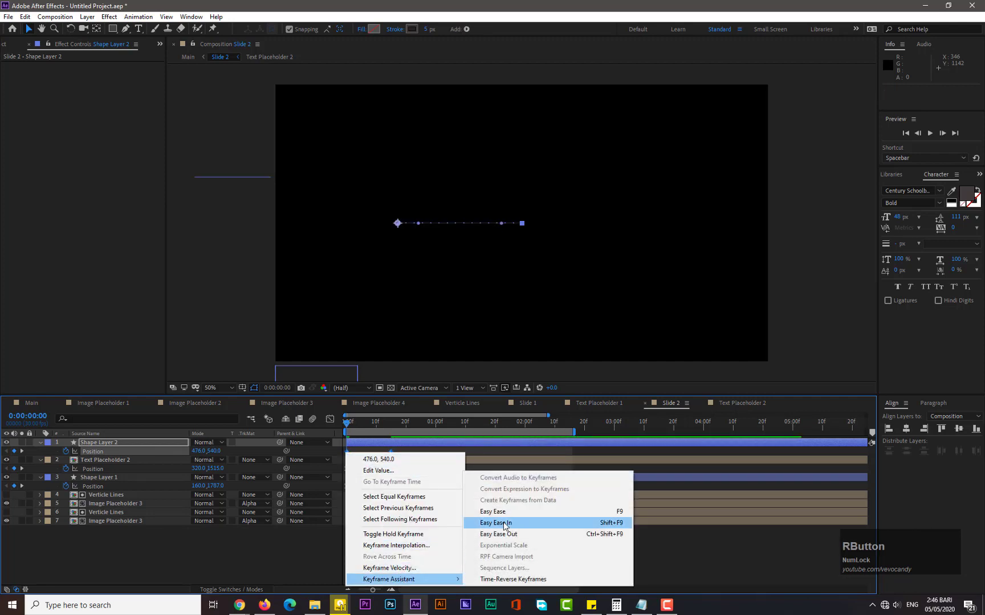
click(484, 513)
- Reshape Shape Layer 2's Position speed graph so the line starts fast and slows down gradually
click(332, 419)
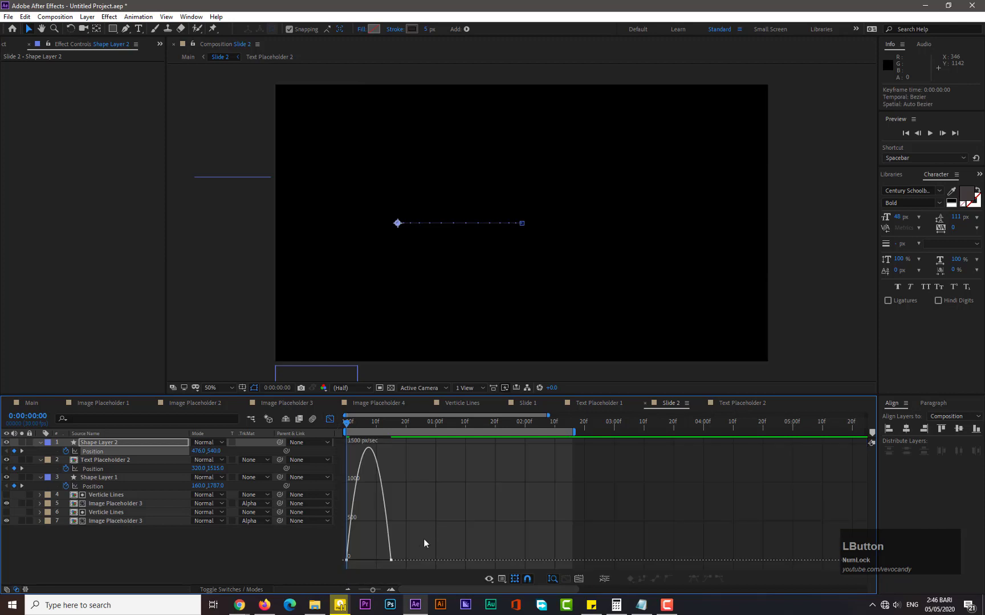
drag(382, 564, 359, 563)
click(329, 419)
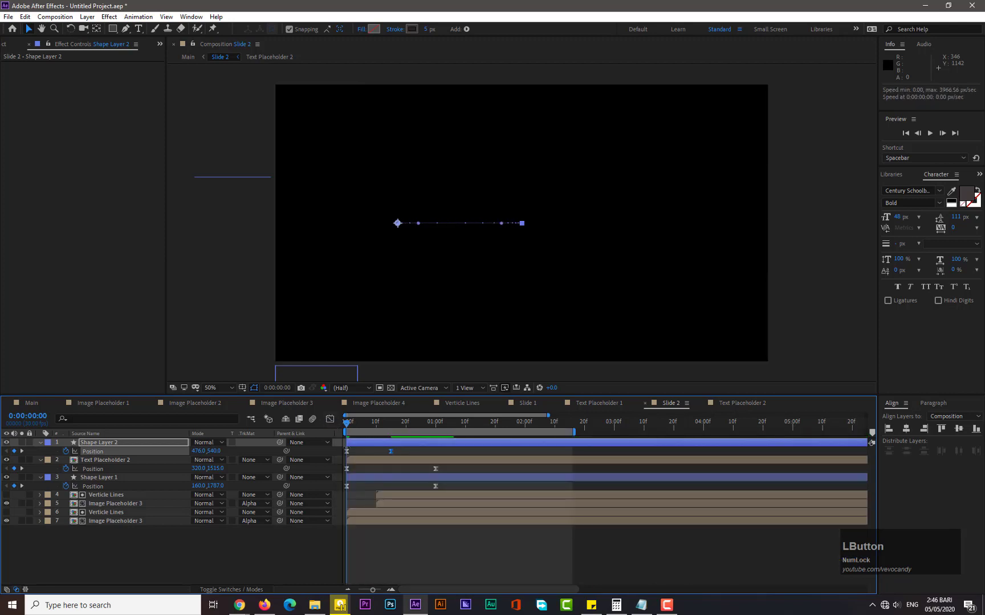
- Shift Shape Layer 1, Text Placeholder 2 and Shape Layer 2 to start at 0:00:02:00, and extend the work area to about 0:00:05:10
click(396, 477)
mouse_move(402, 459)
mouse_down()
mouse_move(406, 441)
mouse_move(392, 459)
mouse_up()
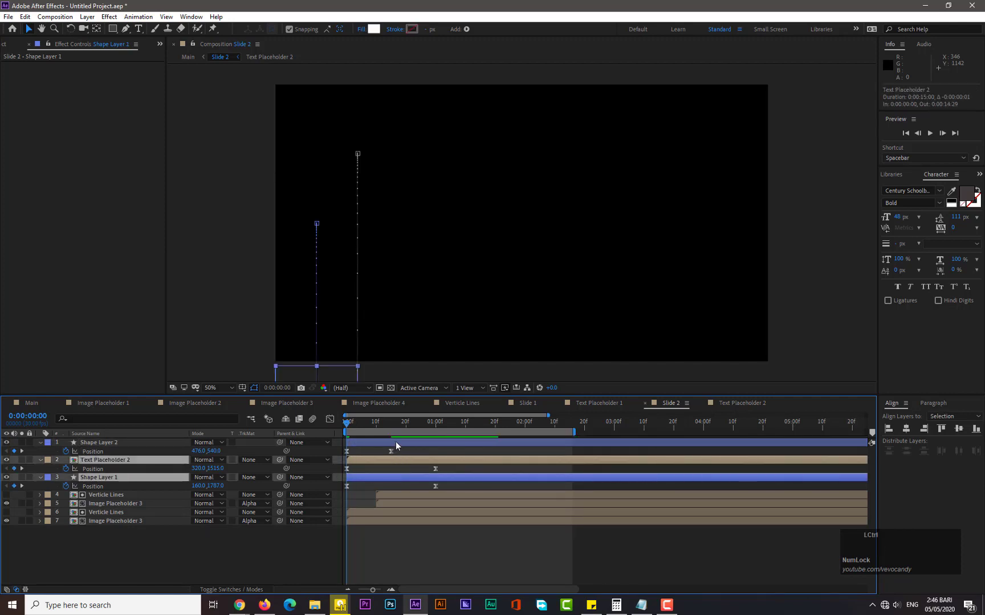
ctrl+click(396, 441)
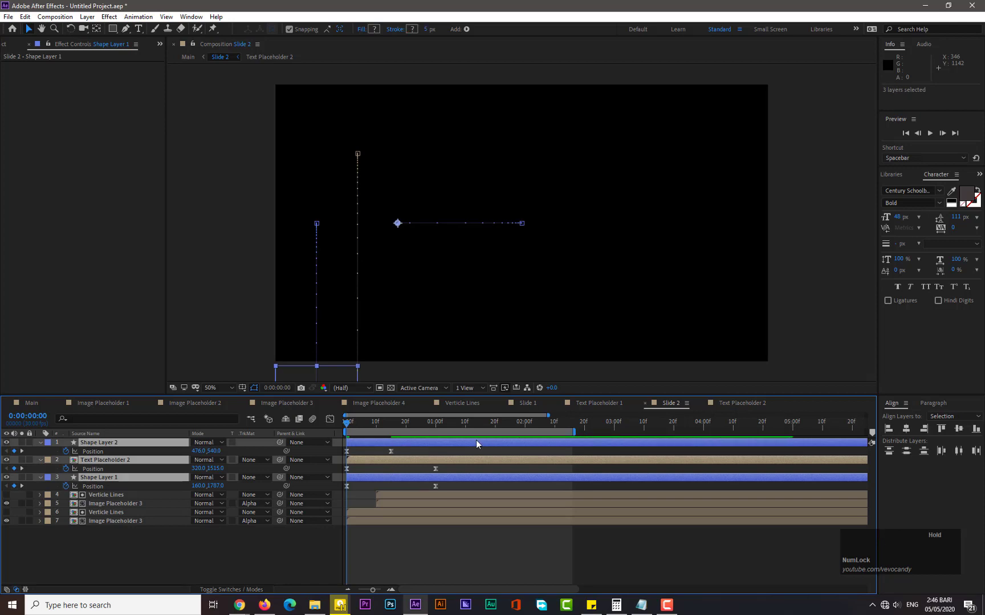
drag(470, 462, 715, 460)
drag(347, 423, 821, 433)
drag(640, 478, 567, 482)
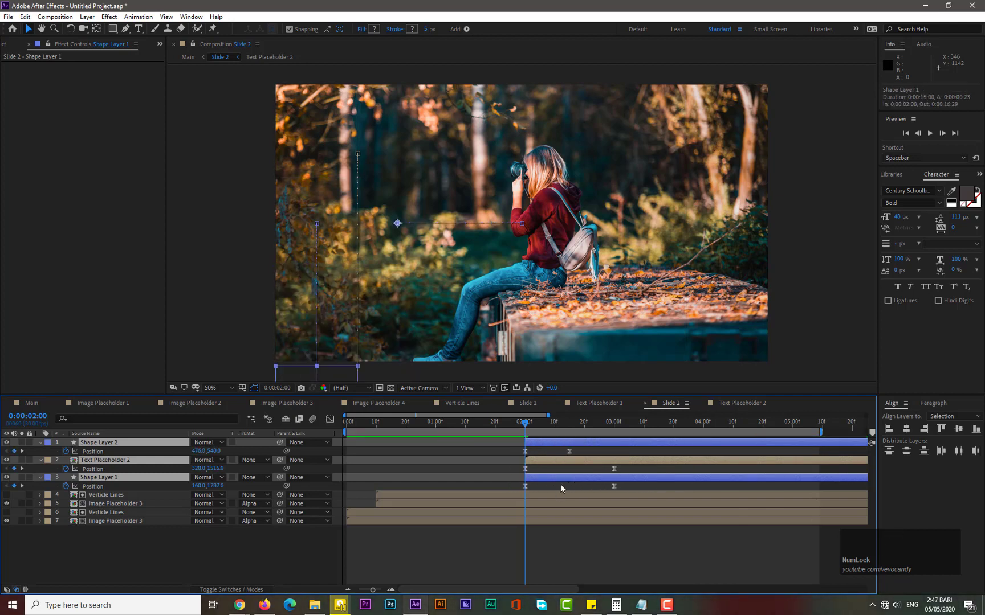
click(561, 484)
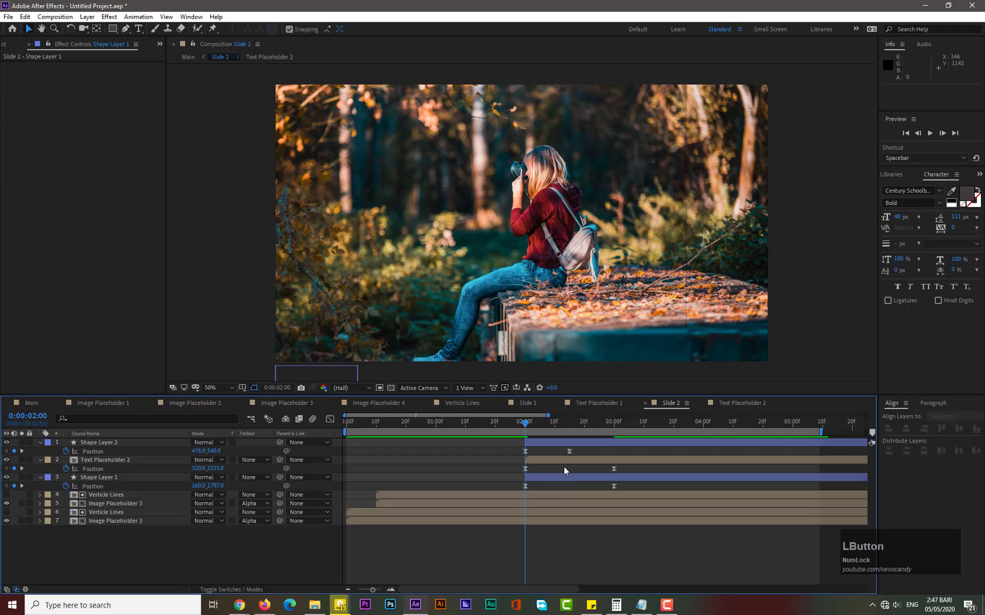
- Stagger the layers by starting Text Placeholder 2 at 0:00:02:06 and Shape Layer 2 at 0:00:02:20, and preview the timing from the beginning
click(543, 423)
drag(555, 459, 574, 459)
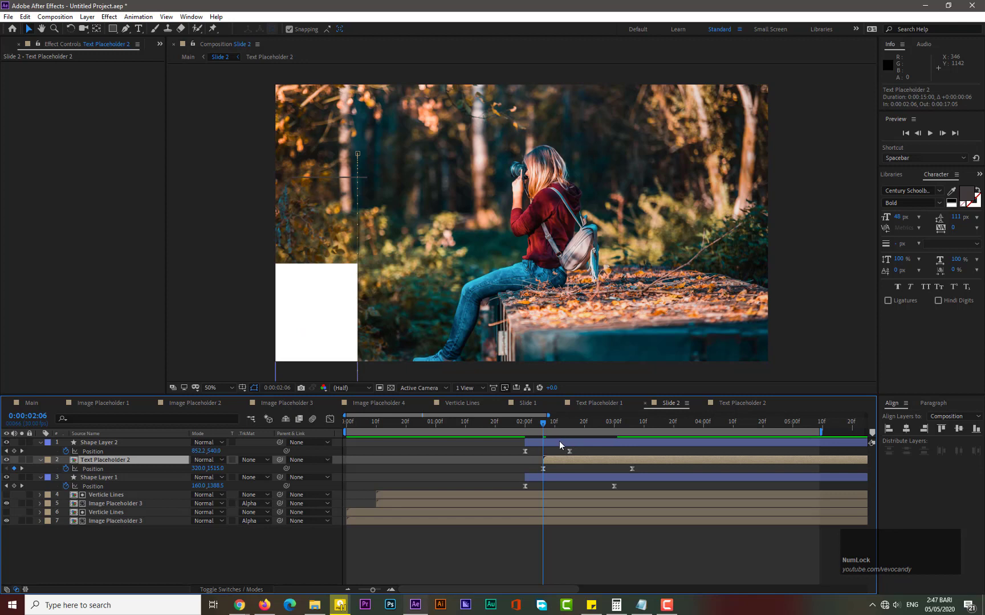
drag(559, 441, 619, 445)
drag(377, 422, 319, 427)
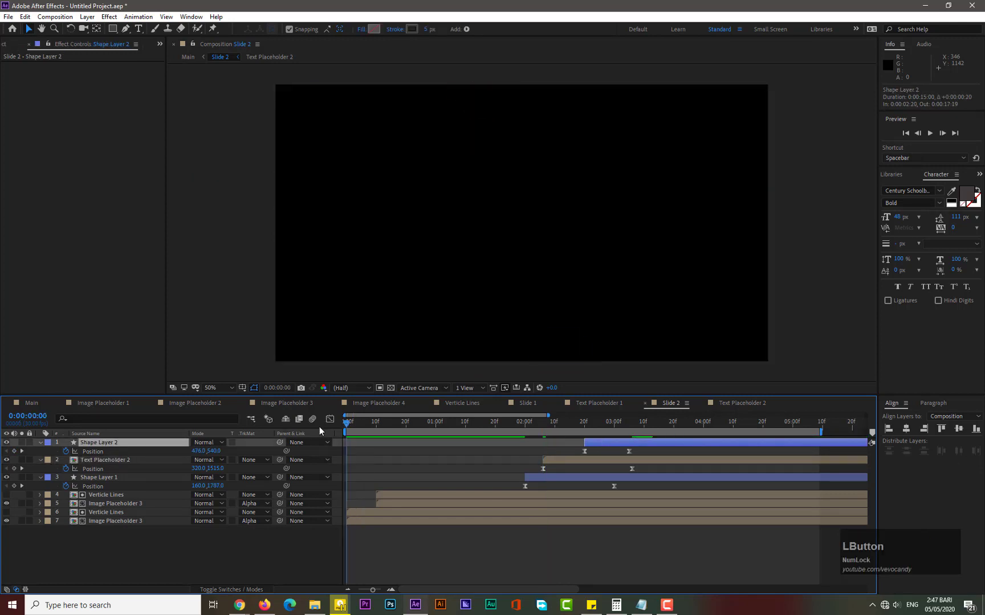
key(KP_0)
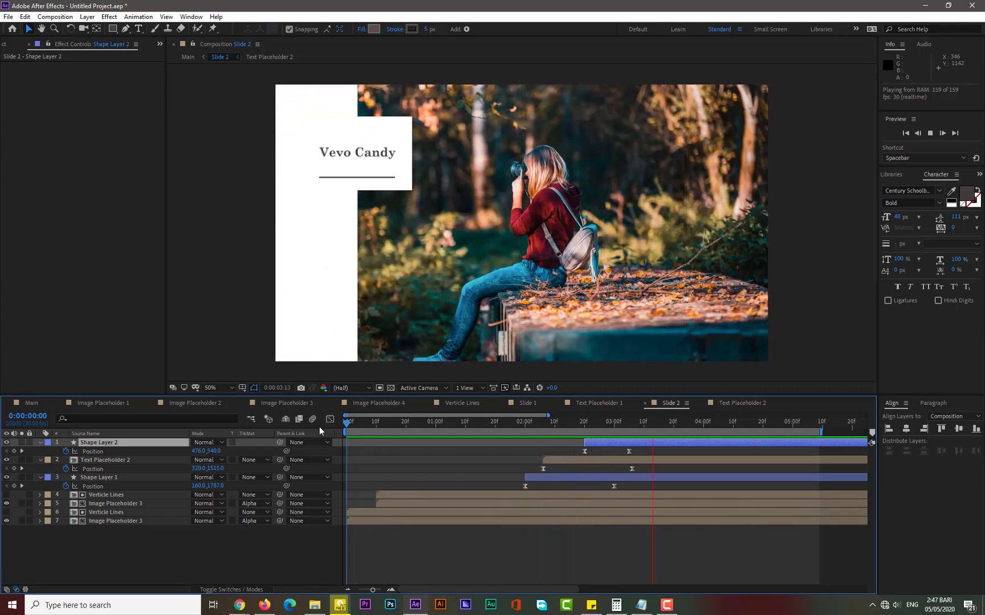
- Delay Shape Layer 2 to start at 0:00:02:25 and preview the slide again
click(582, 424)
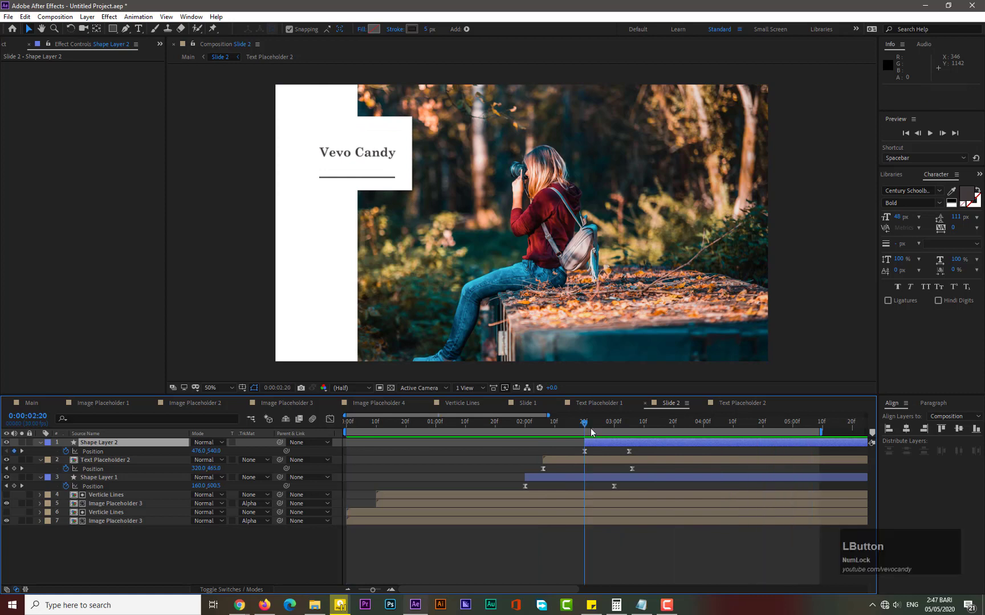
drag(613, 445, 629, 445)
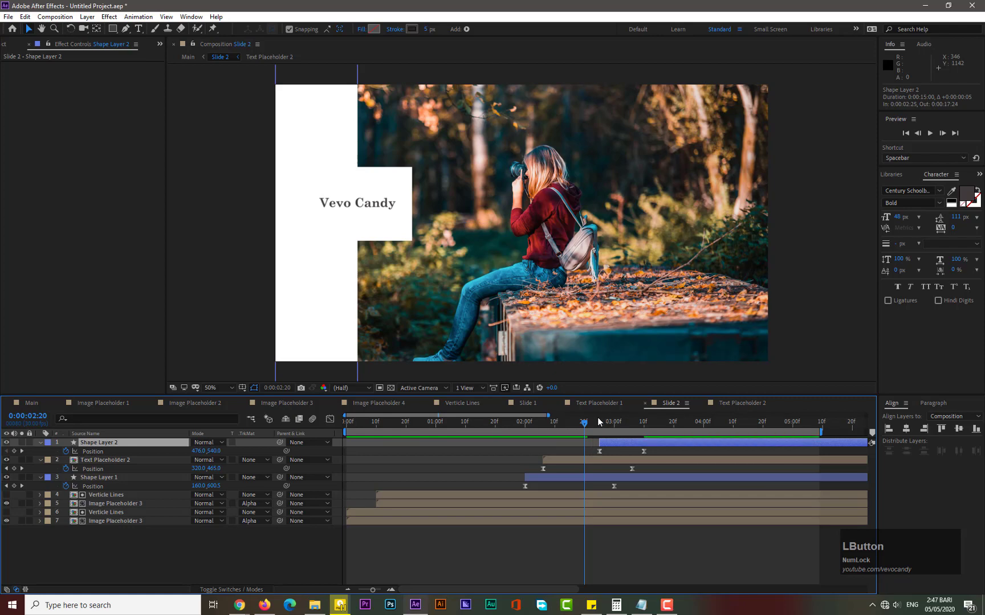
key(KP_0)
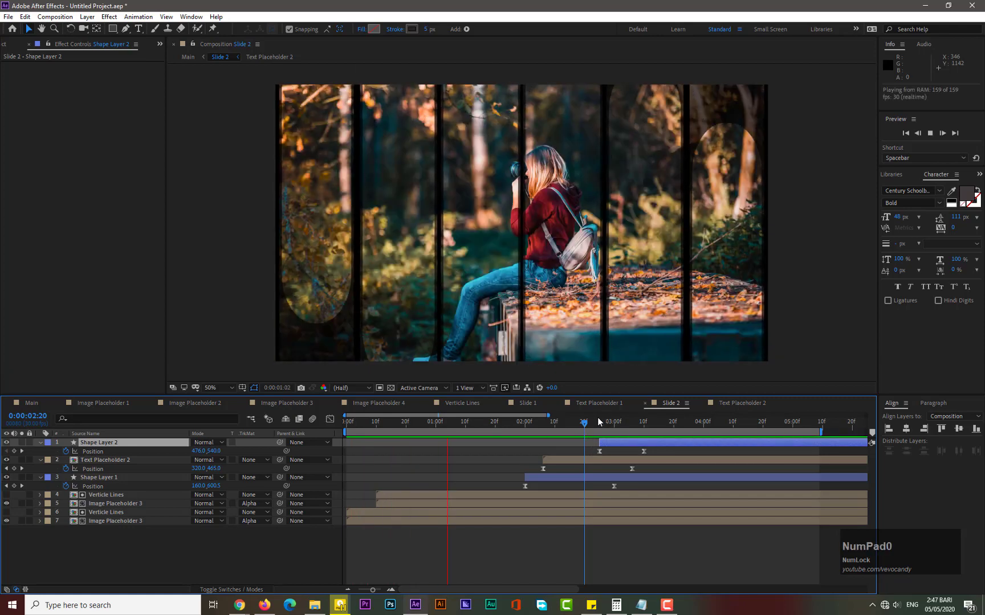
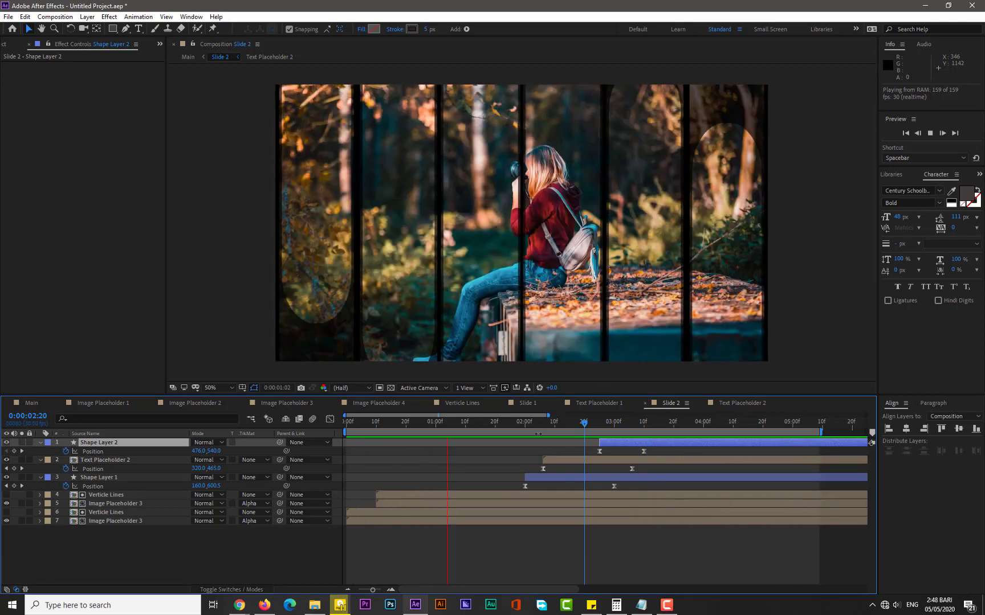
- Add Position keyframes at 0:00:04:00 to Shape Layer 1, Text Placeholder 2 and Shape Layer 2
click(703, 422)
mouse_move(701, 423)
mouse_down()
mouse_move(691, 426)
mouse_move(709, 431)
mouse_move(701, 429)
mouse_up()
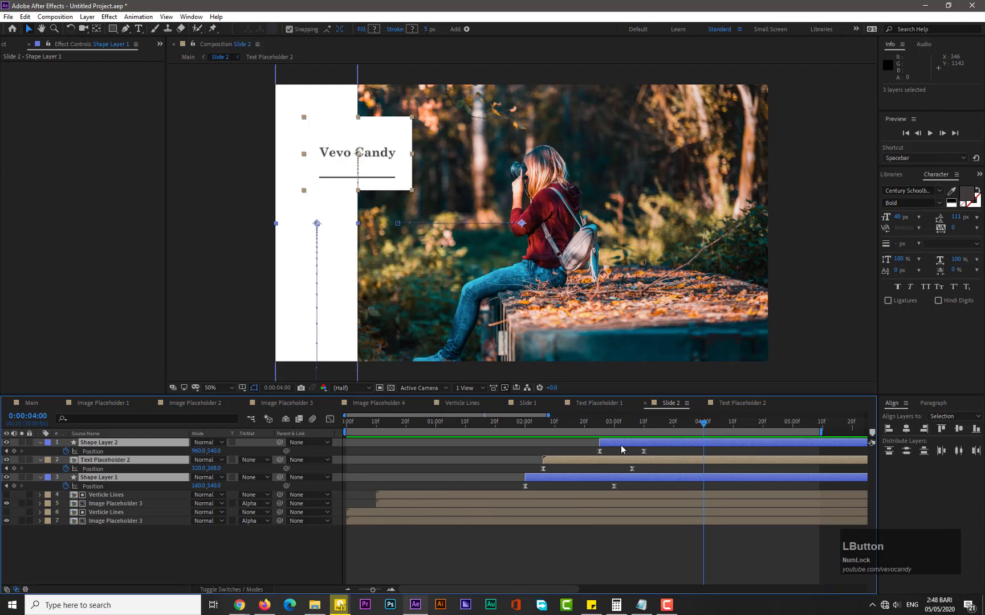
click(84, 549)
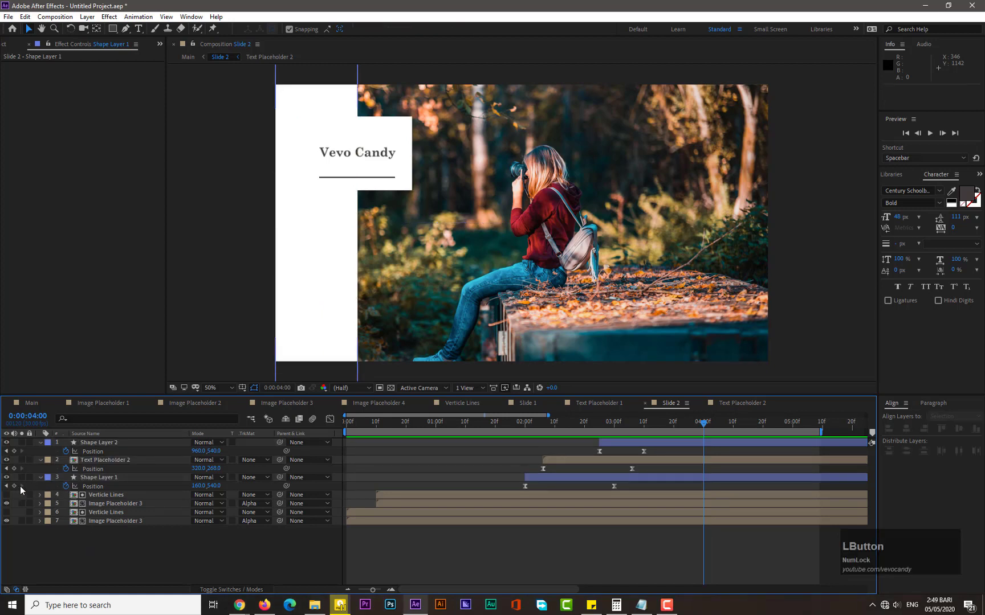
click(15, 486)
click(14, 468)
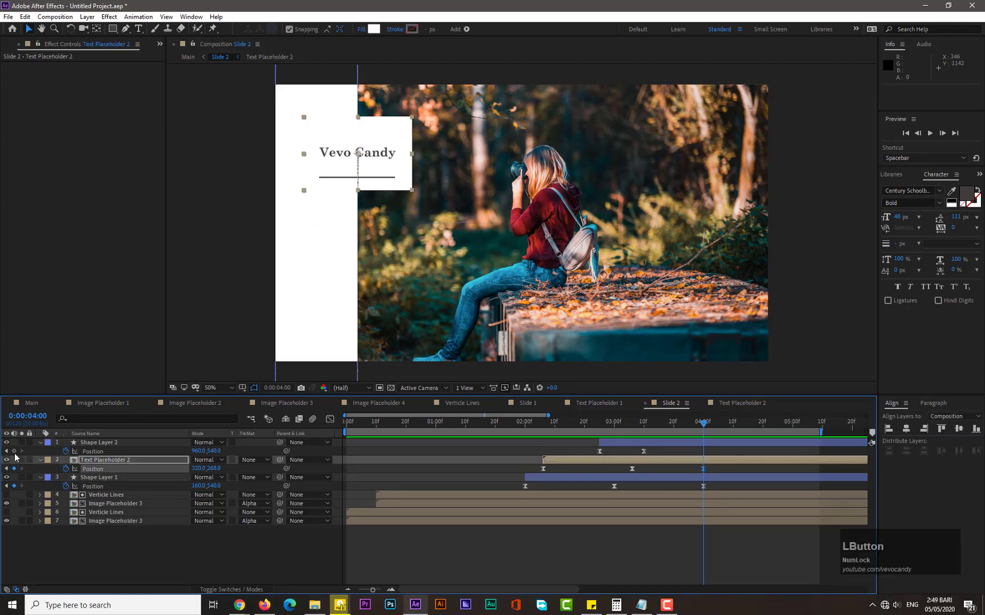
click(14, 452)
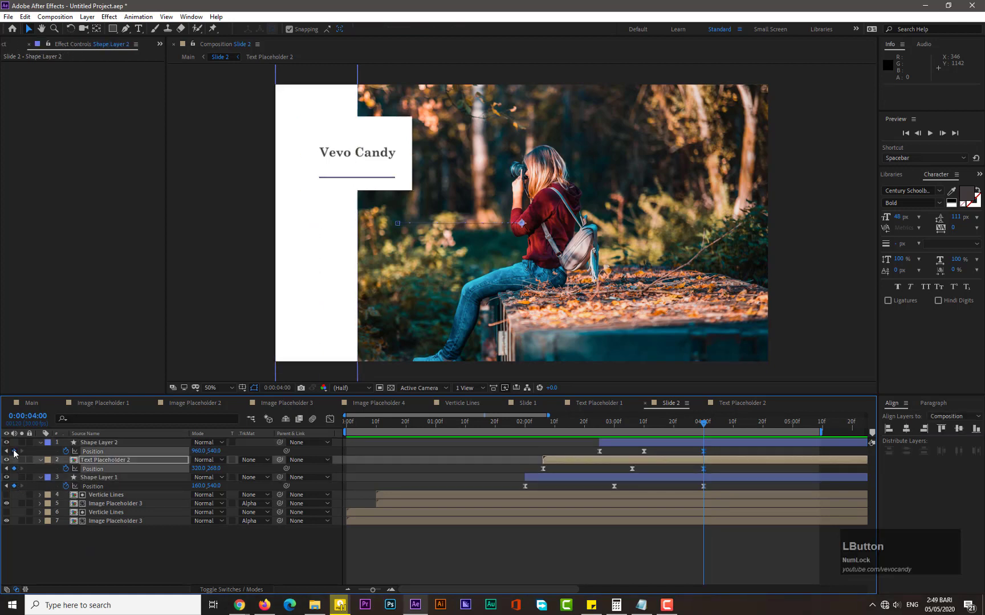
- At 0:00:04:15, keyframe the Position of Shape Layer 1, Text Placeholder 2 and Shape Layer 2 so they leave the frame
click(748, 422)
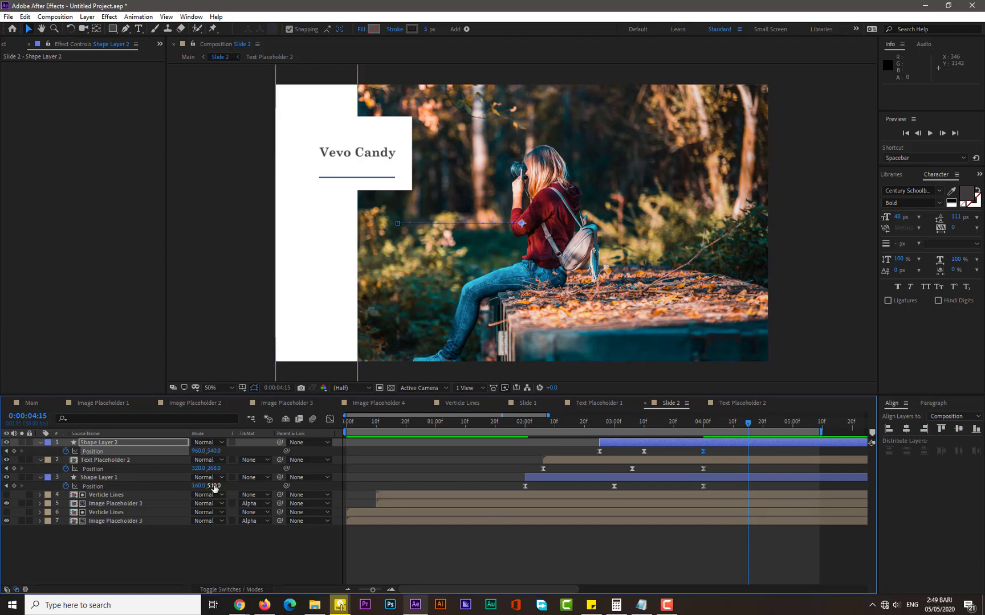
drag(215, 487, 25, 491)
drag(215, 487, 165, 497)
drag(215, 469, 4, 459)
drag(394, 420, 330, 425)
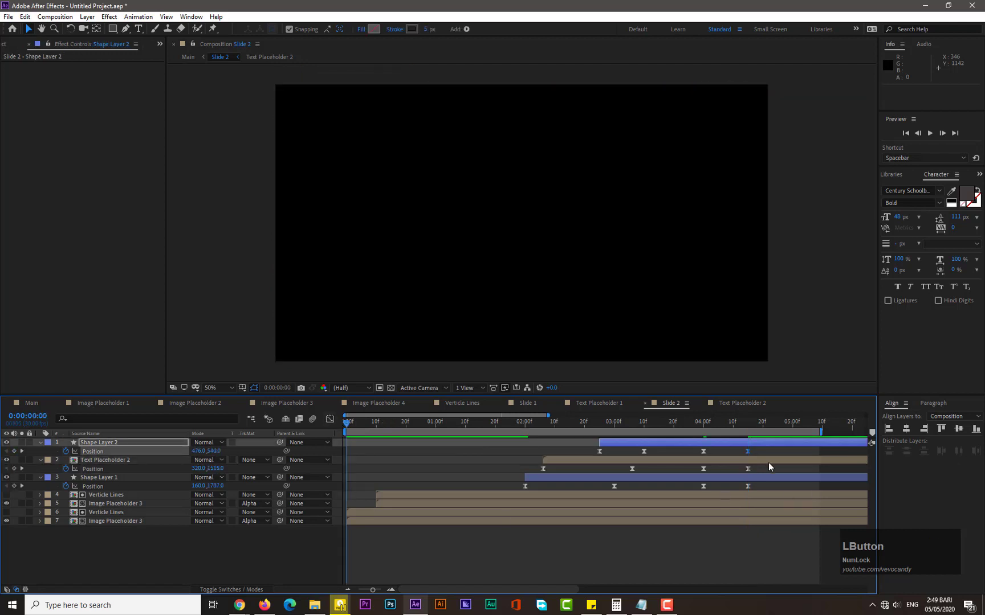
- Reshape the speed graph of the three layers' exit keyframes to start slowly and accelerate sharply at the end, and preview the slide
click(769, 462)
drag(763, 449, 697, 491)
click(330, 419)
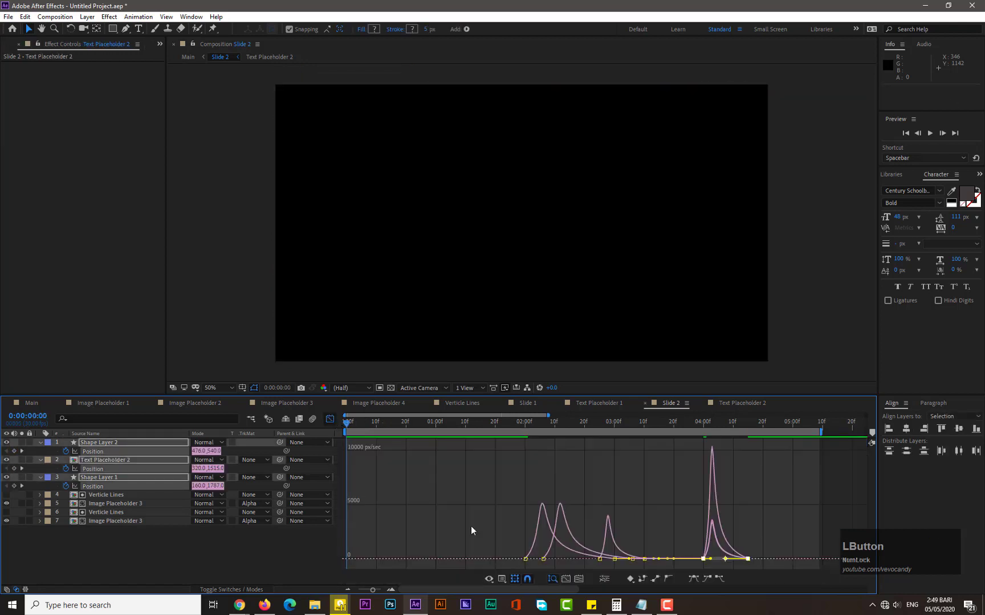
mouse_move(725, 559)
mouse_down()
mouse_move(737, 572)
mouse_move(757, 558)
mouse_move(708, 551)
mouse_move(713, 564)
mouse_move(725, 559)
mouse_up()
key(ctrl+z)
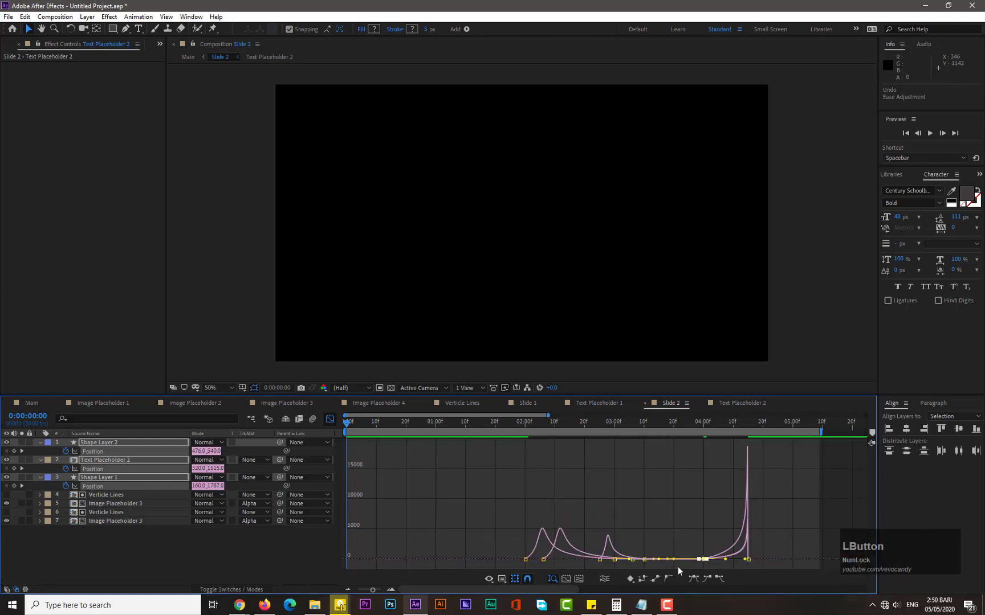
click(330, 419)
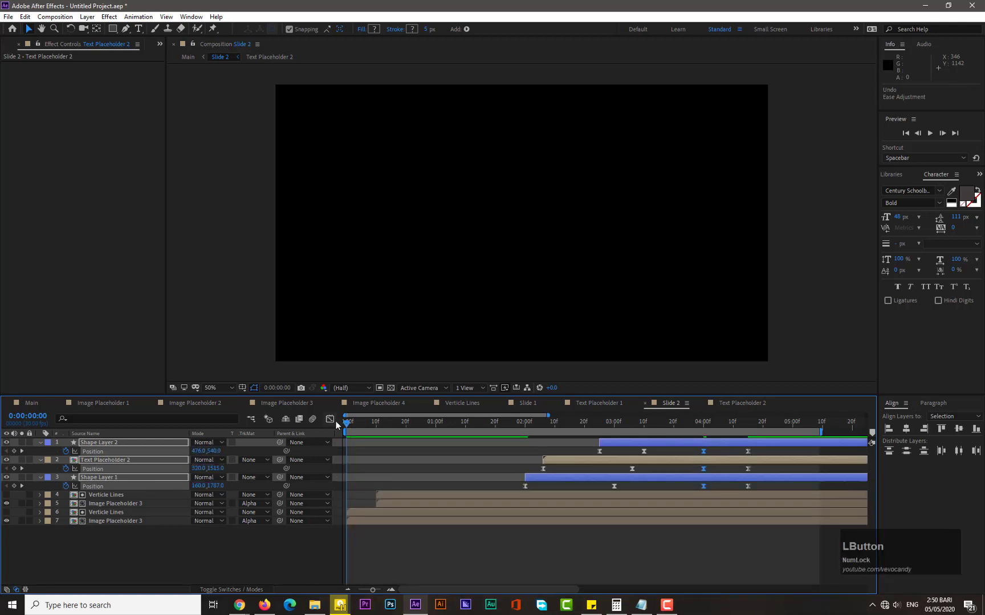
key(KP_0)
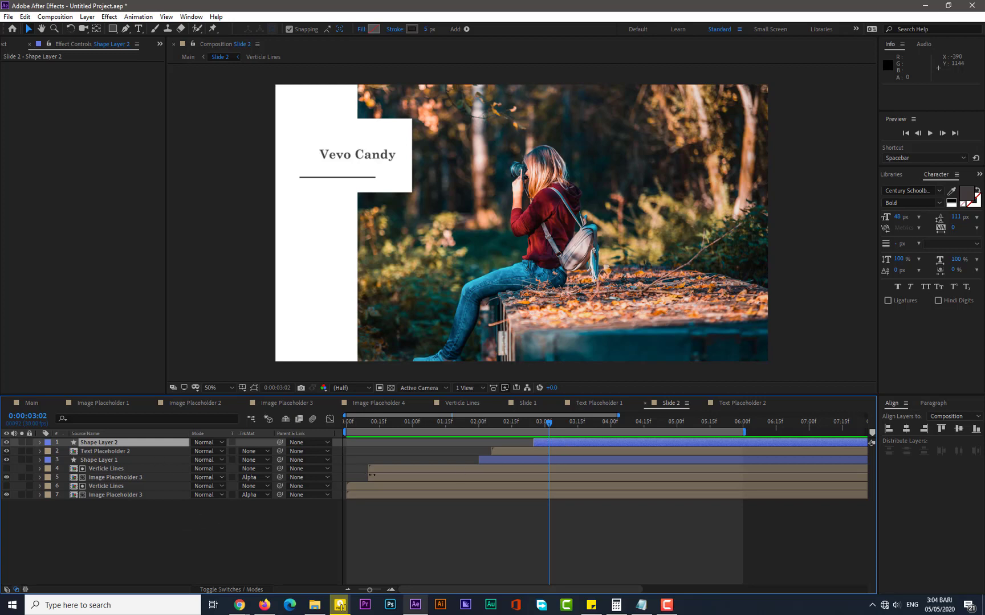
- In the Verticle Lines composition, add Position keyframes to all six shape layers at 0:00:05:00
double_click(113, 468)
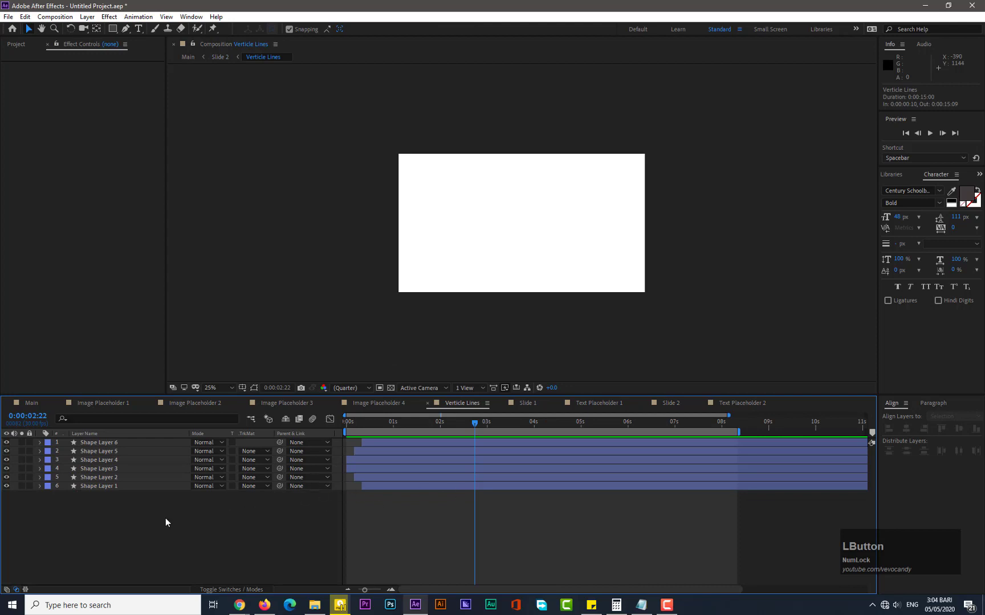
drag(133, 511, 125, 446)
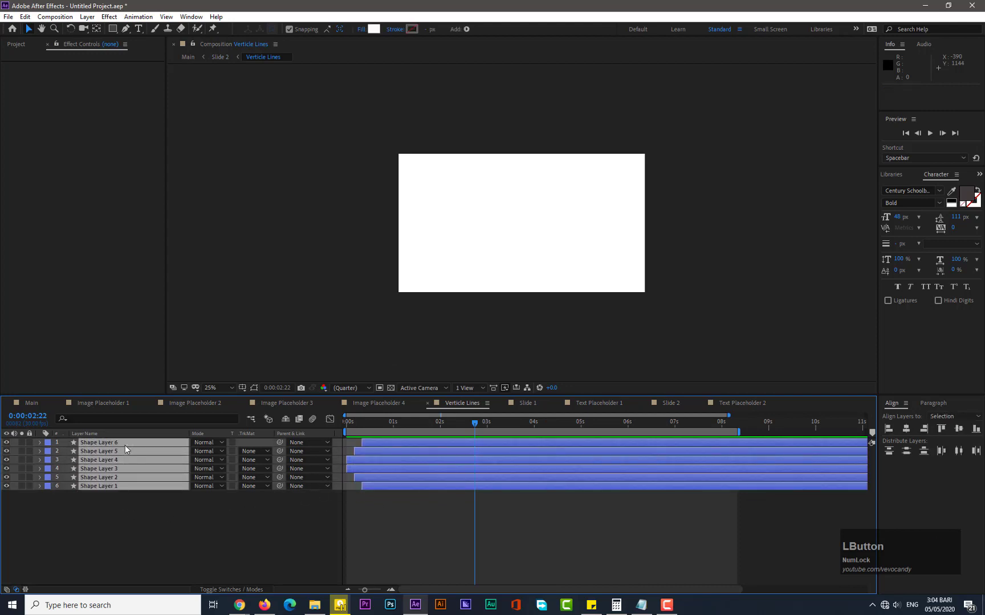
key(p)
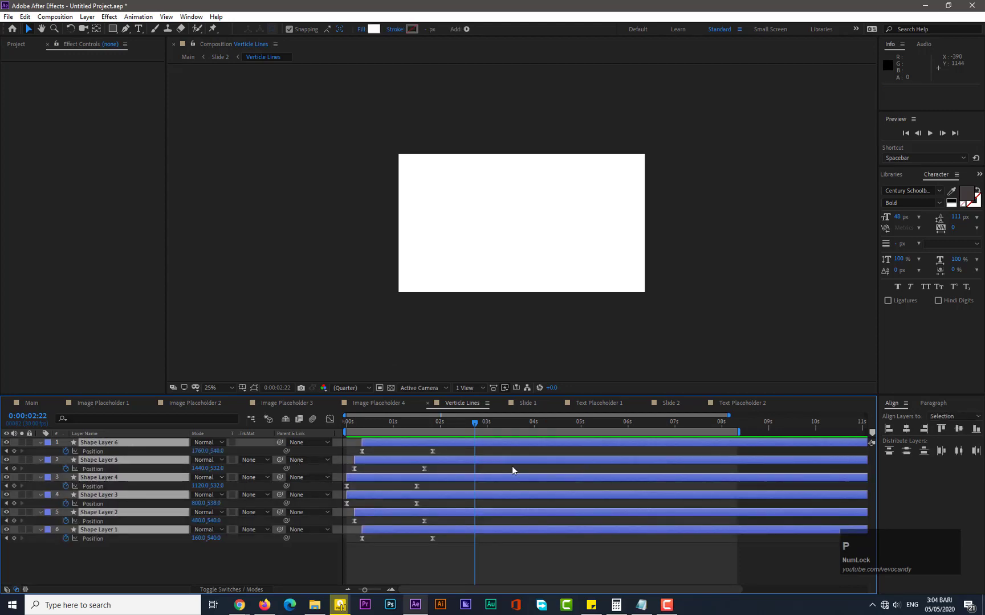
click(580, 423)
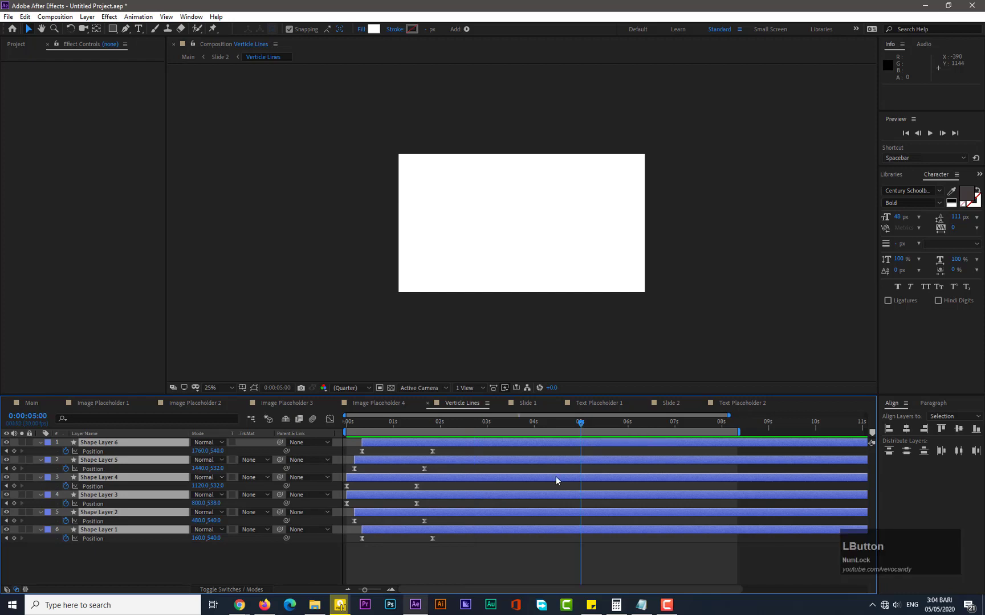
click(14, 538)
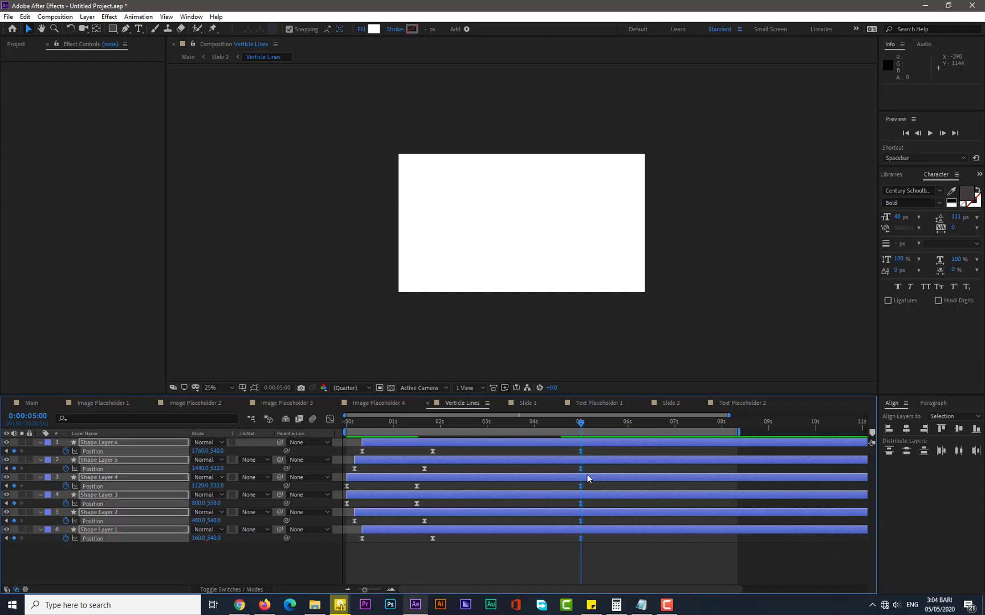
- At 0:00:06:01, move Shape Layers 1, 2 and 3 down out of the frame to a Y position of about 2000
click(628, 423)
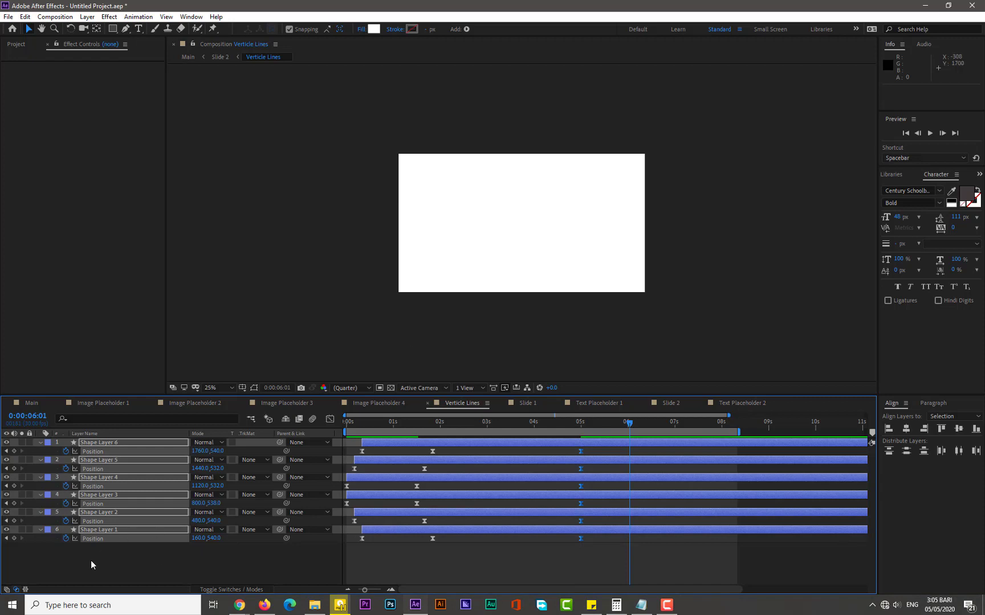
drag(109, 551, 121, 494)
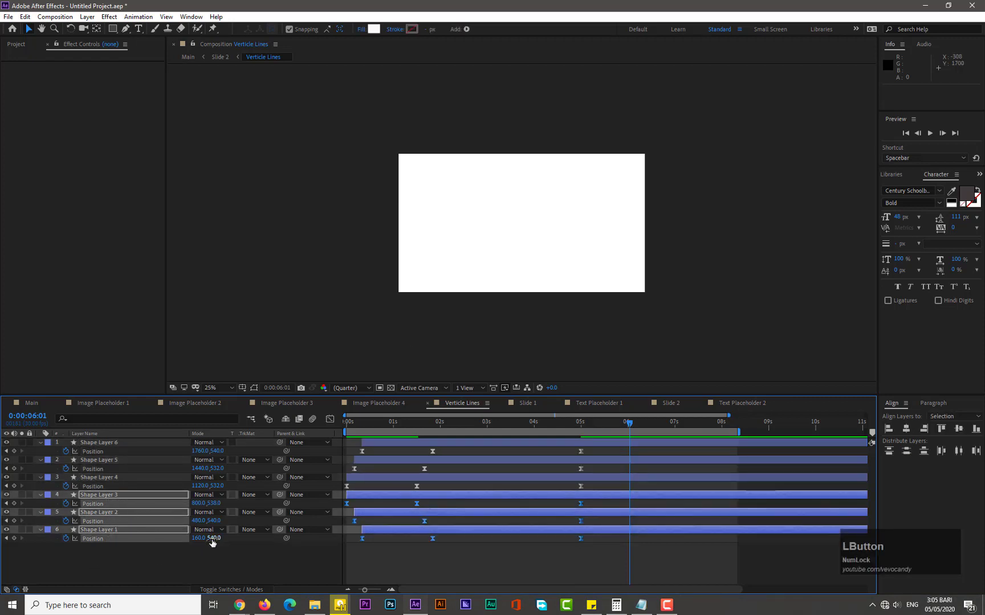
drag(216, 539, 248, 537)
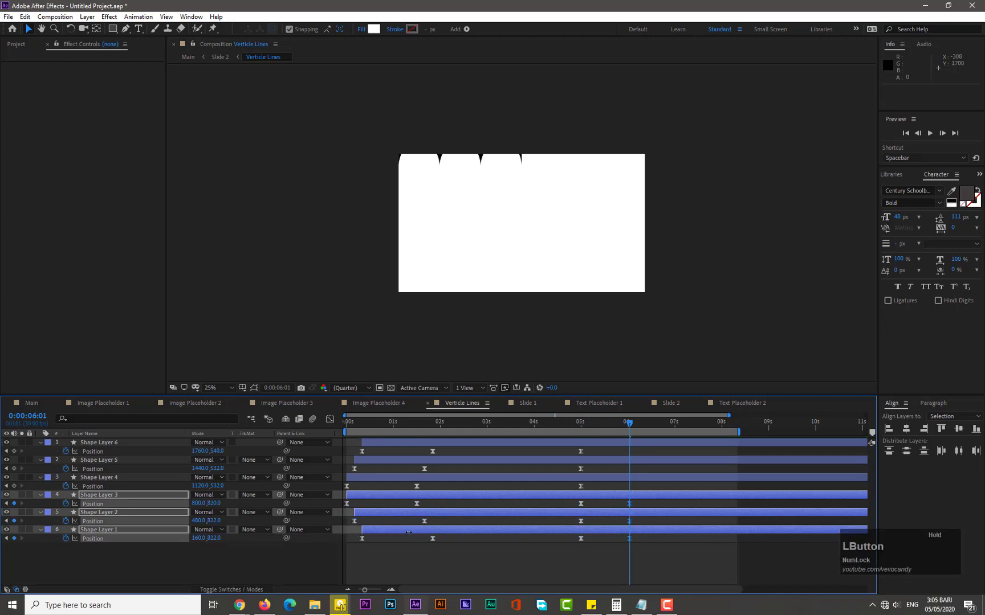
drag(408, 532, 934, 533)
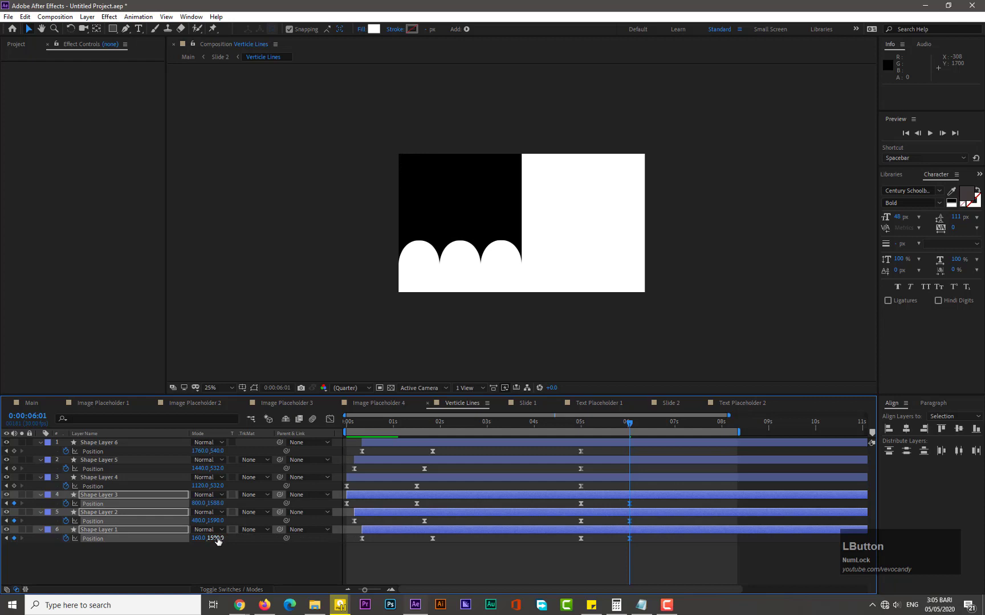
drag(217, 539, 435, 530)
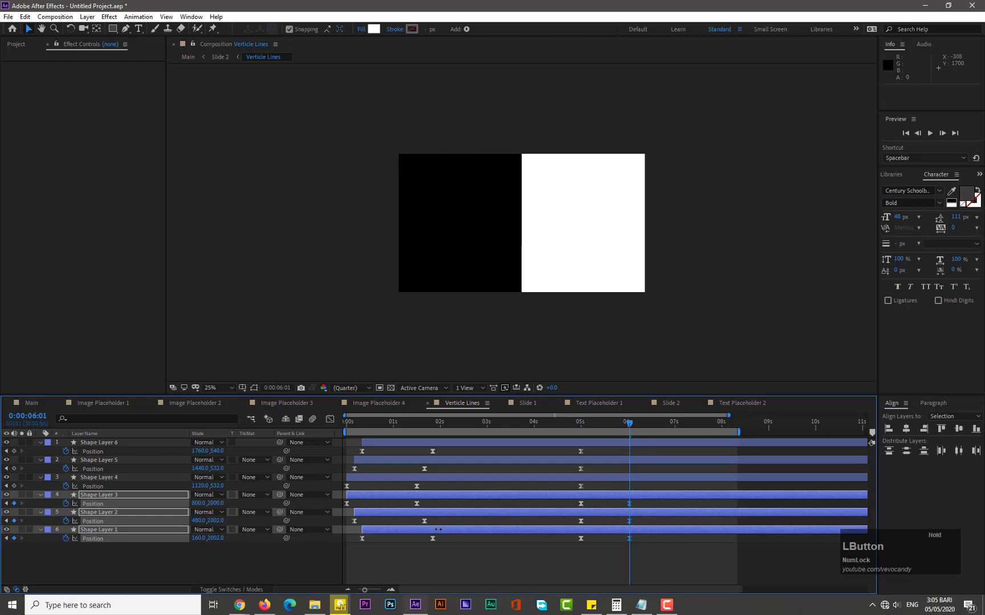
- At 0:00:06:01, move Shape Layers 4, 5 and 6 up out of the frame to a Y position of about -939
click(107, 477)
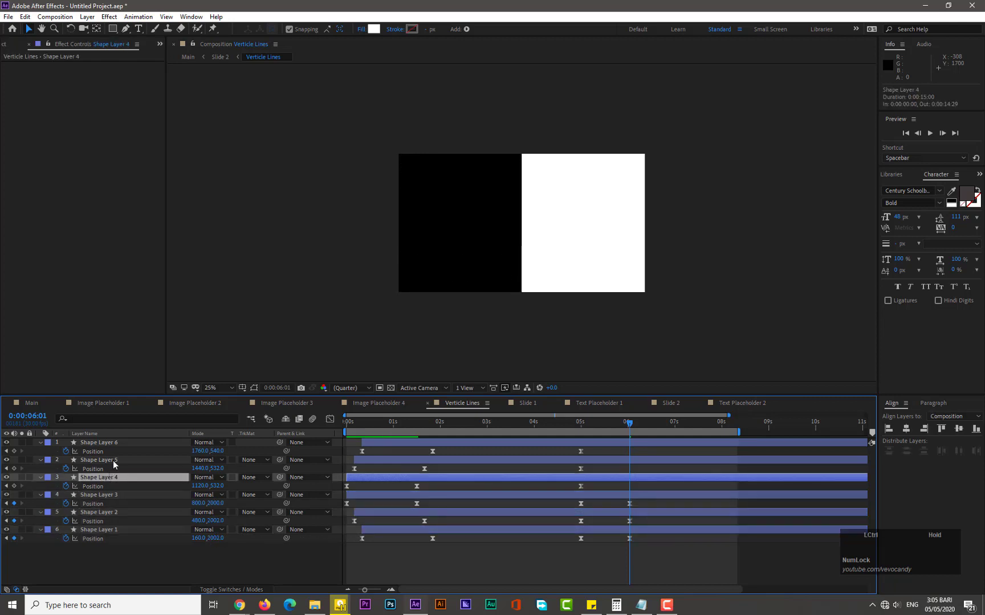
ctrl+click(114, 460)
ctrl+click(117, 443)
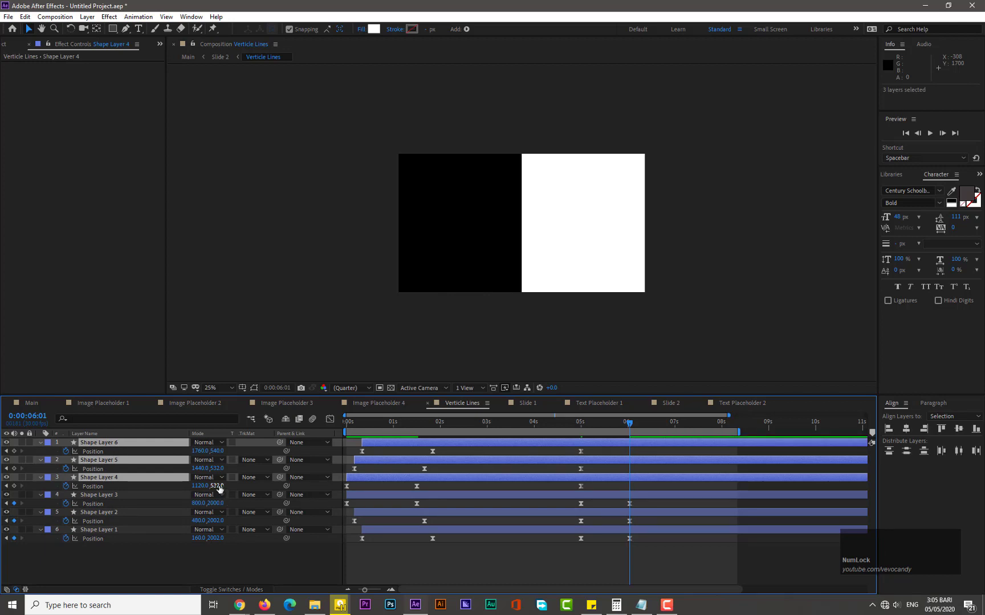
drag(219, 488, 126, 488)
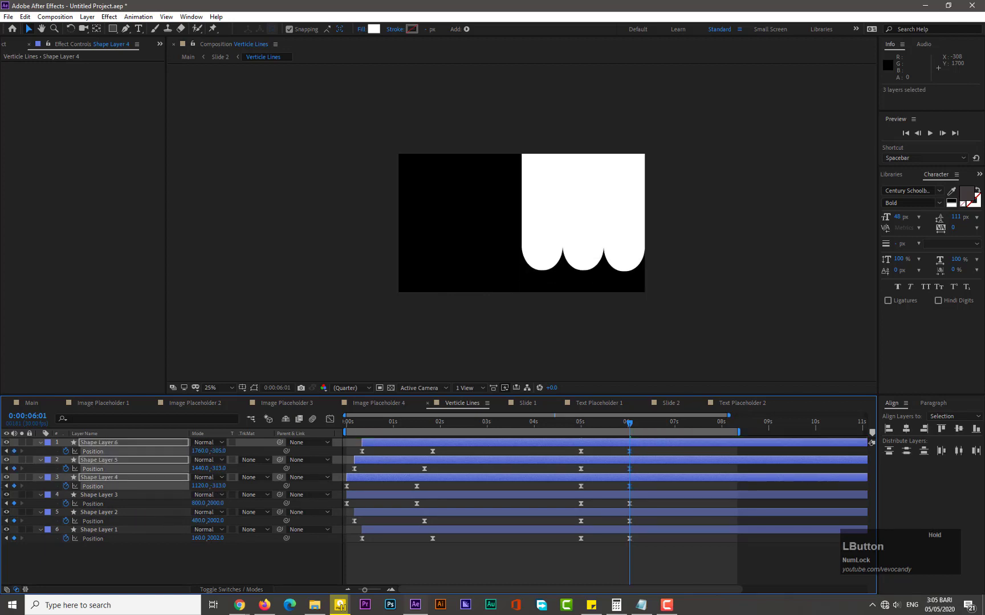
drag(218, 487, 105, 504)
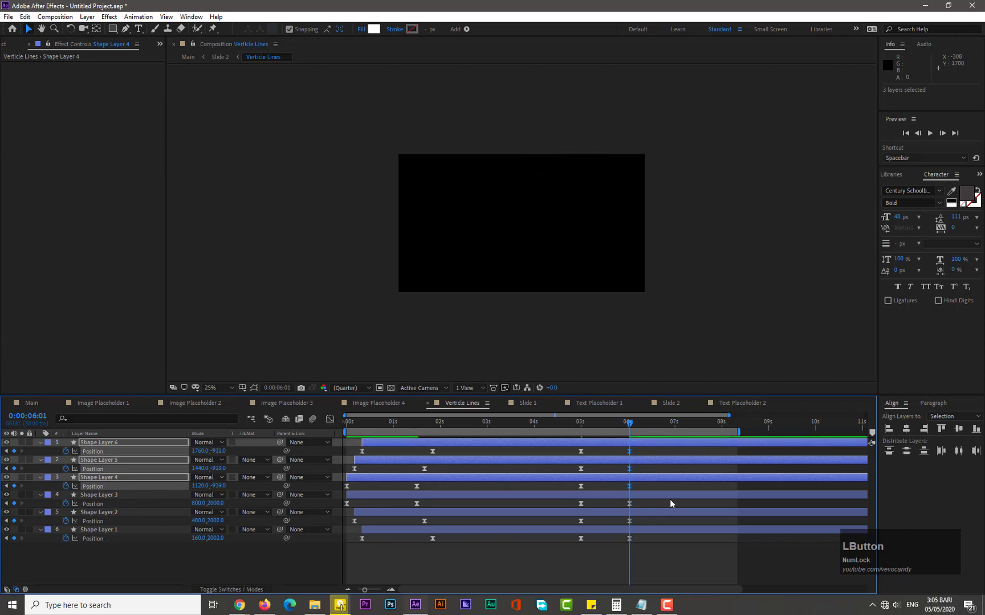
- Reshape the speed graph of all six shape layers' exit Position keyframes to start slowly and peak near the end, and preview Verticle Lines
drag(636, 450, 566, 549)
click(329, 420)
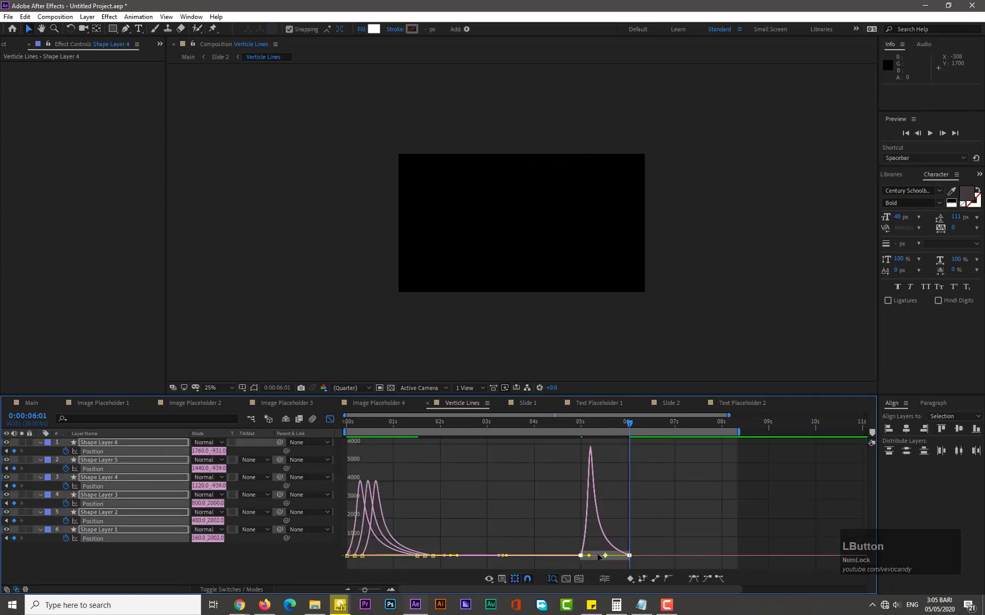
click(626, 557)
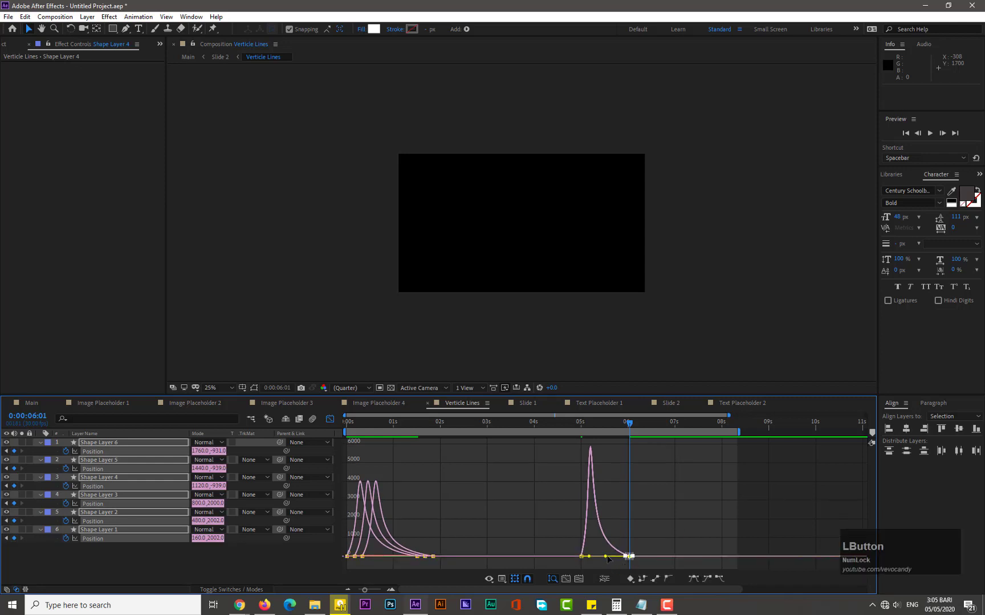
mouse_move(607, 557)
mouse_down()
mouse_move(618, 560)
mouse_move(590, 560)
mouse_move(607, 560)
mouse_up()
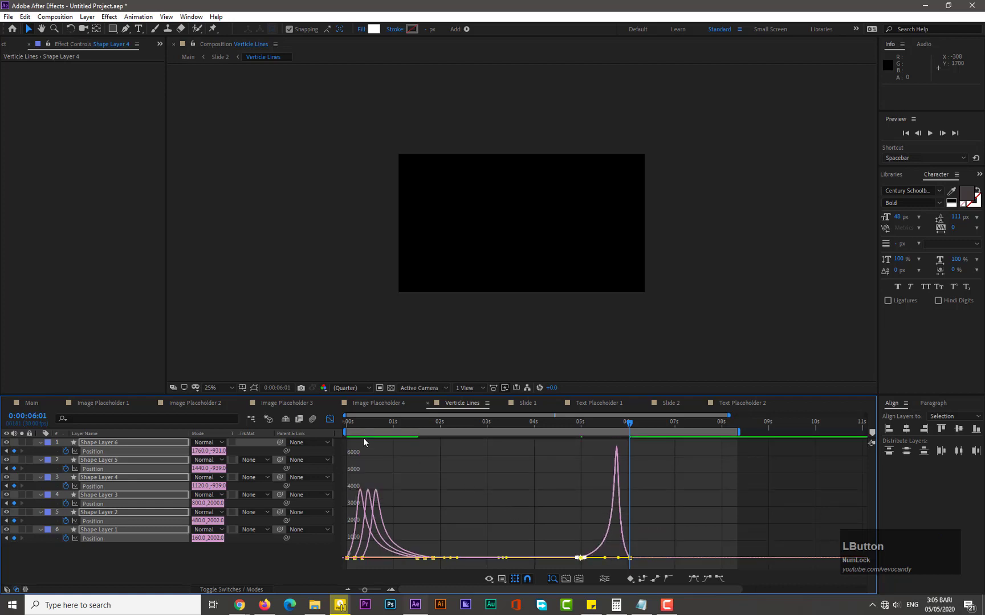
click(350, 426)
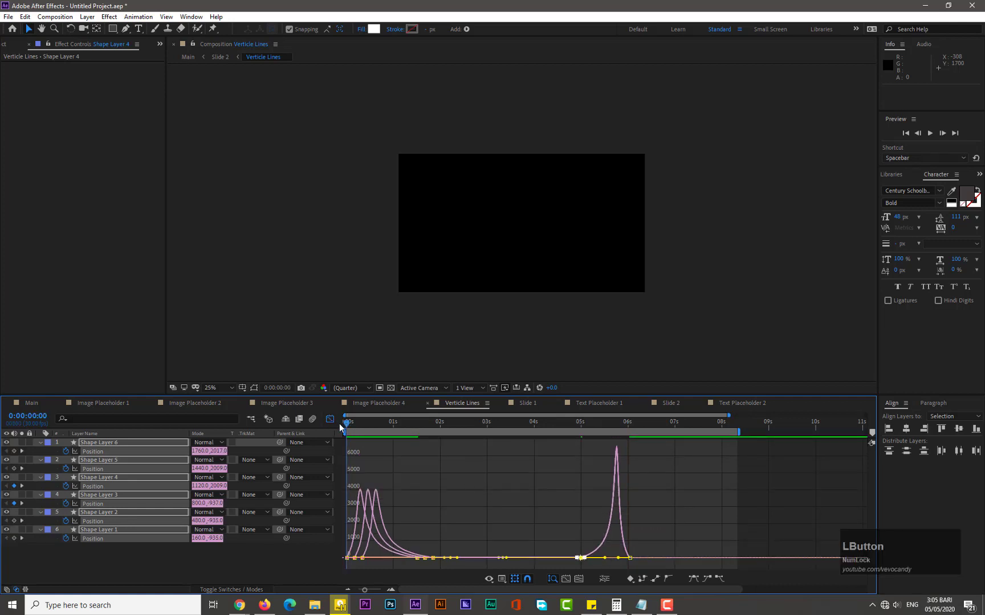
key(KP_0)
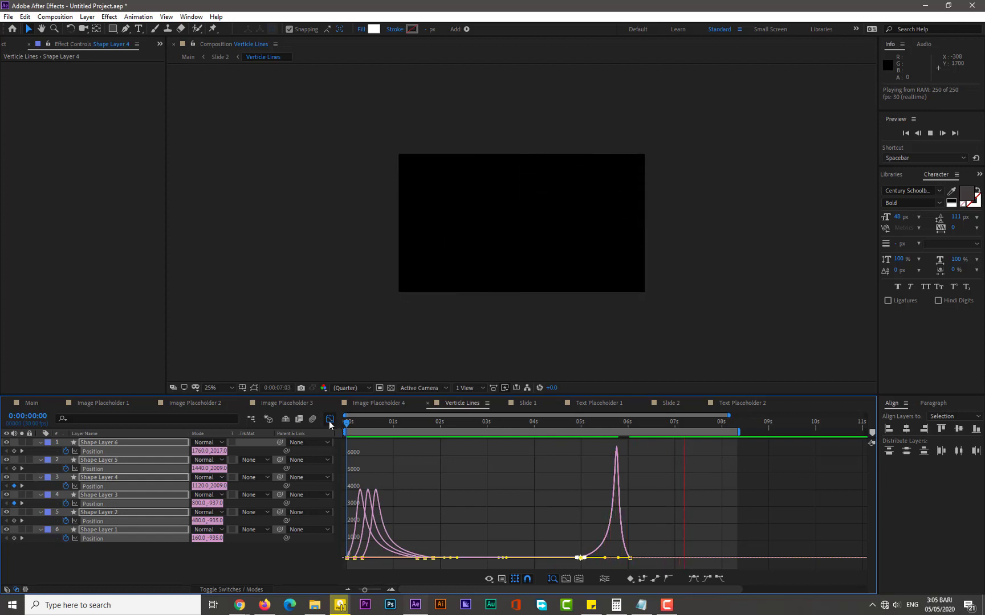
click(329, 421)
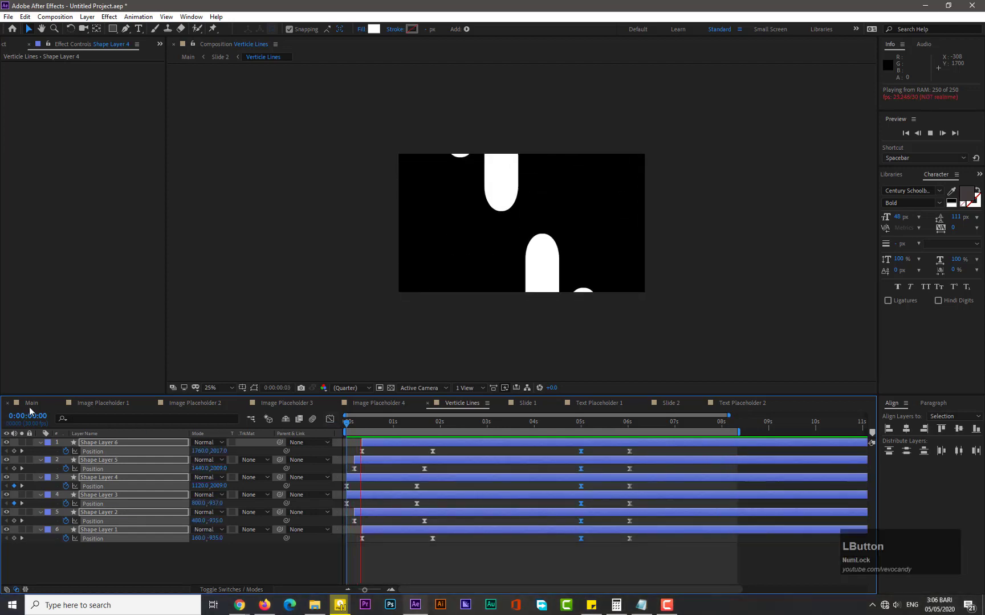
- In Slide 2, move the final Position keyframes of Shape Layer 2, Text Placeholder 2 and Shape Layer 1 to 0:00:04:22
click(31, 403)
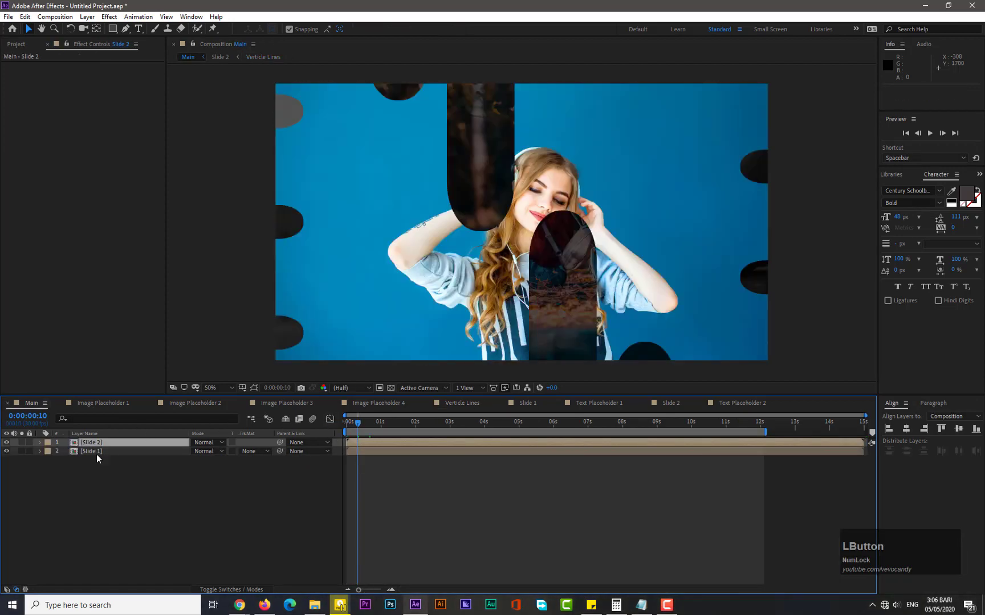
double_click(131, 442)
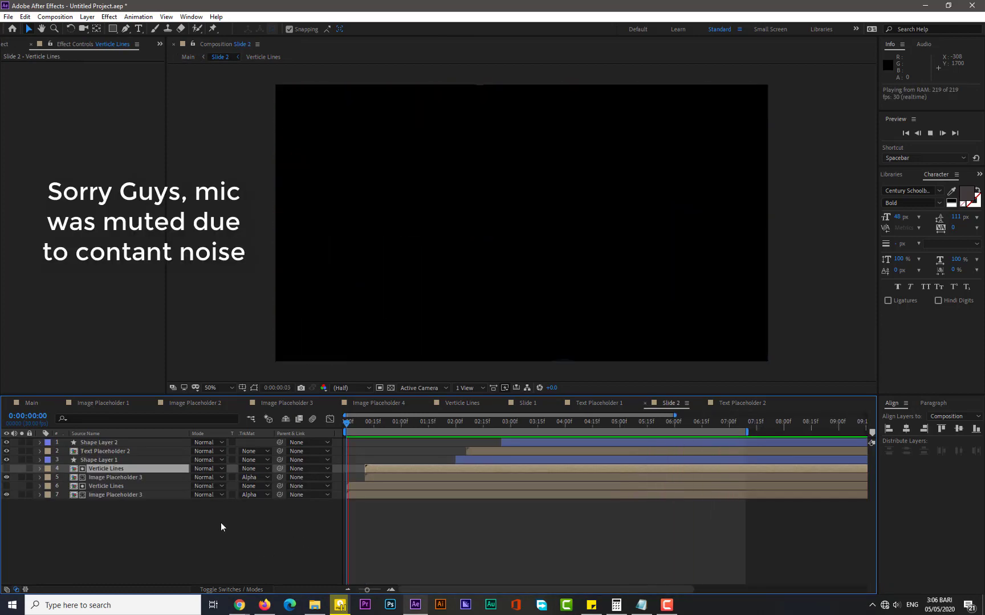
click(110, 457)
ctrl+click(110, 451)
ctrl+click(112, 443)
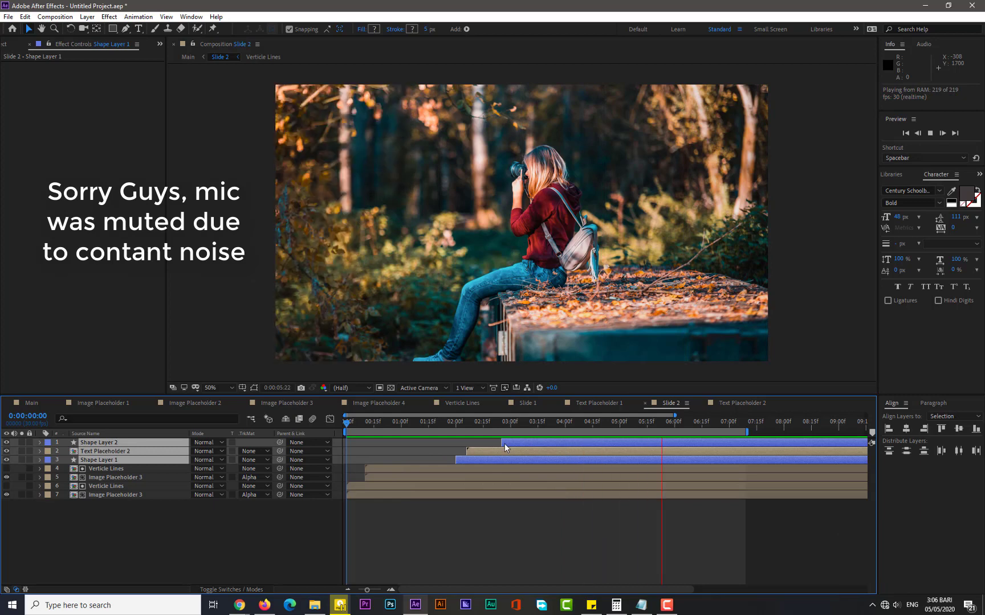
key(u)
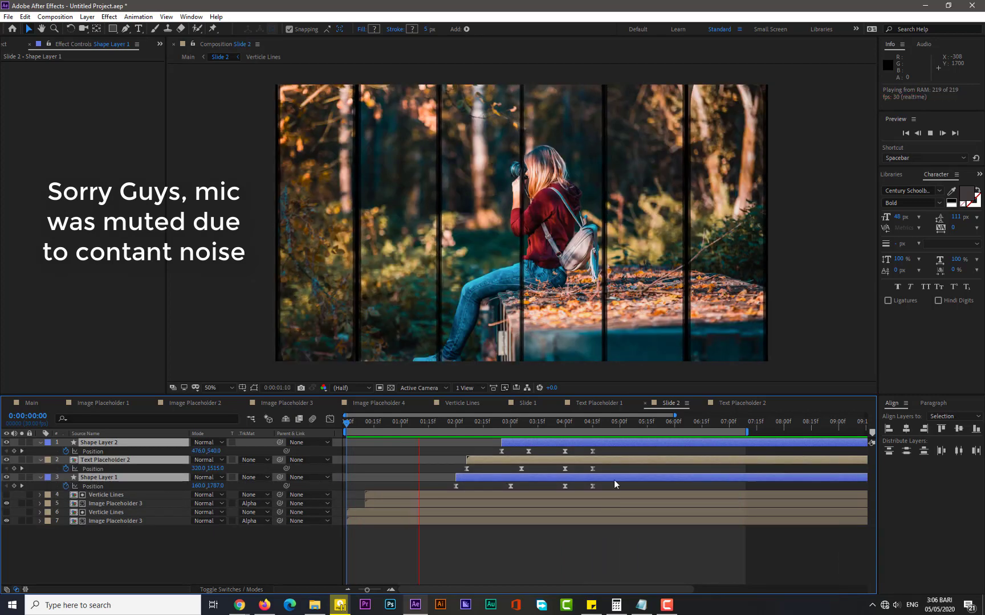
click(593, 420)
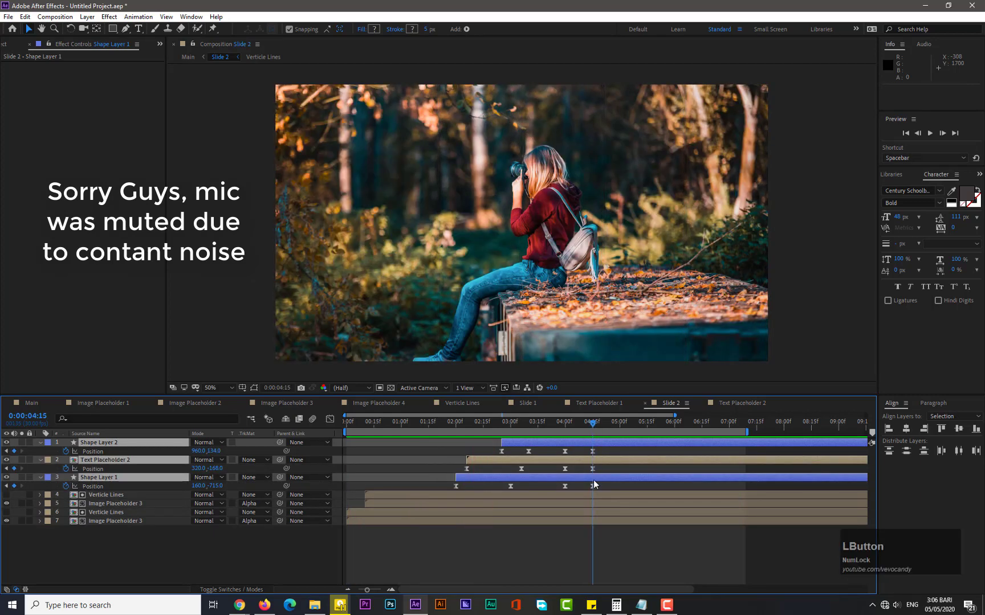
click(620, 421)
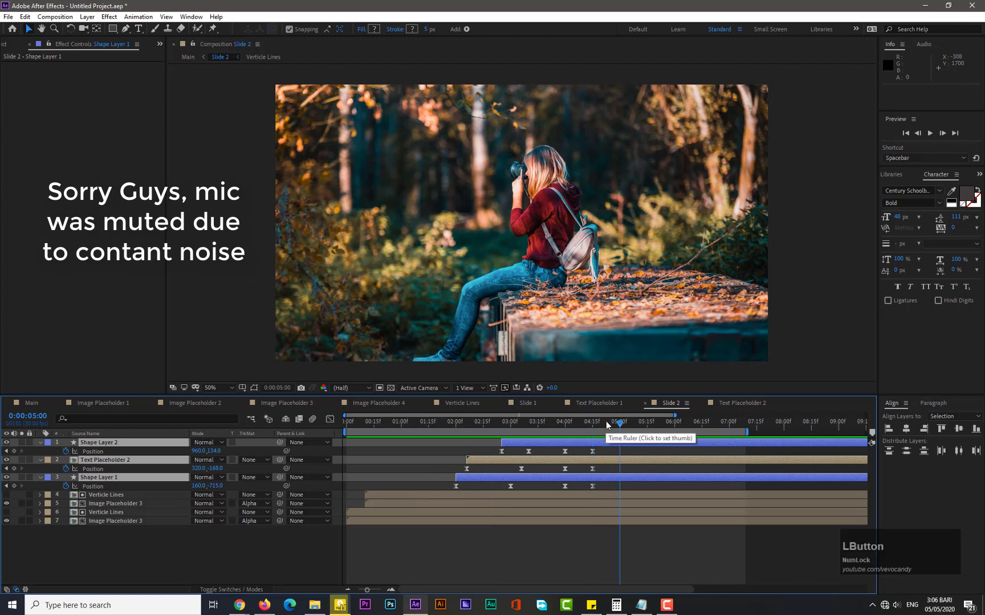
click(605, 420)
drag(587, 448, 599, 490)
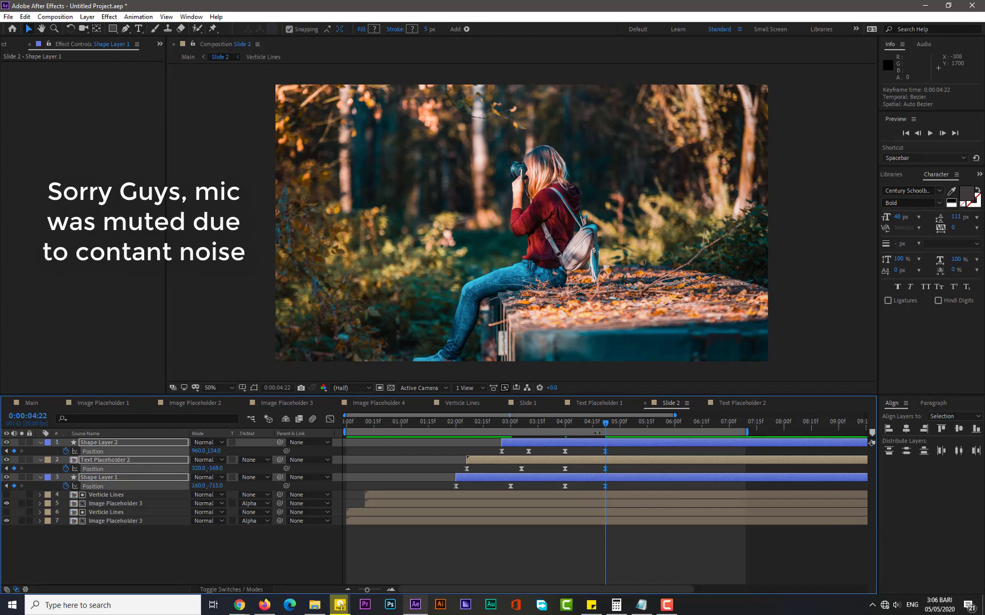
- Preview Slide 2 and shorten its work area to end at about 0:00:06:15
key(KP_0)
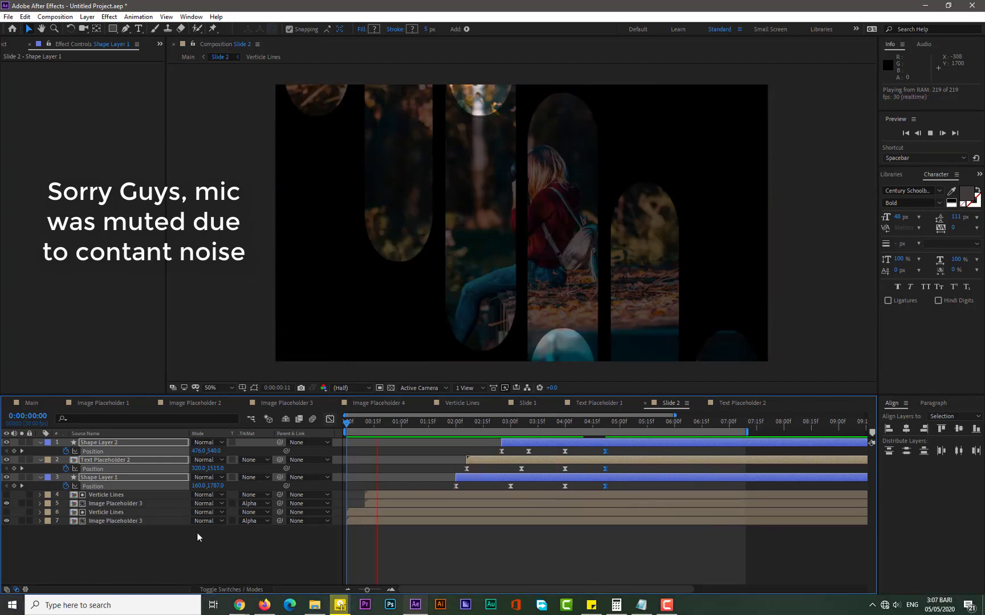
drag(743, 435, 716, 436)
drag(613, 423, 568, 444)
key(KP_0)
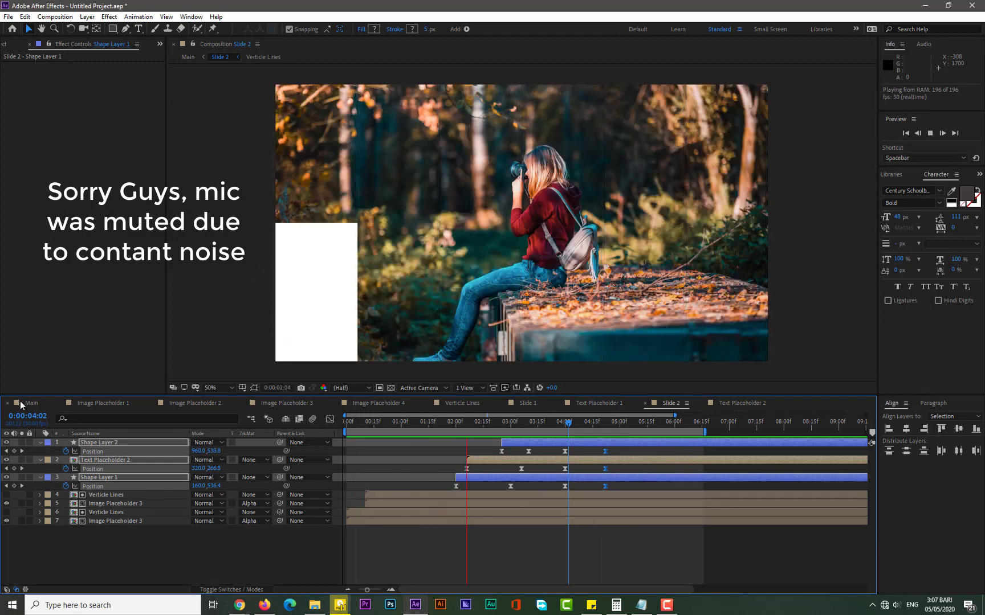
- In the Main composition, trim the end of Slide 2 to 0:00:07:21 and the end of Slide 1 to 0:00:06:09
click(32, 403)
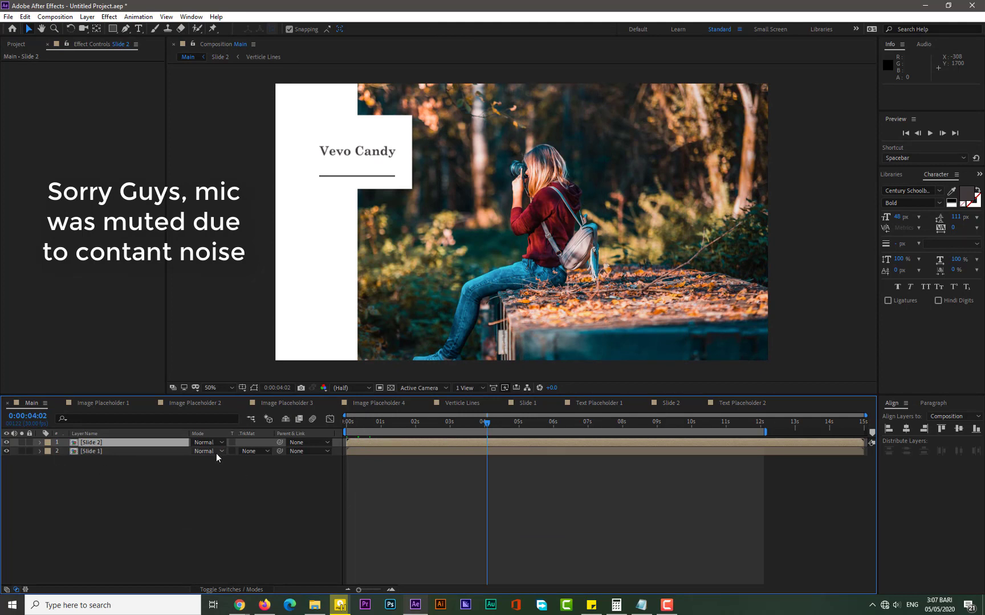
drag(864, 442, 722, 444)
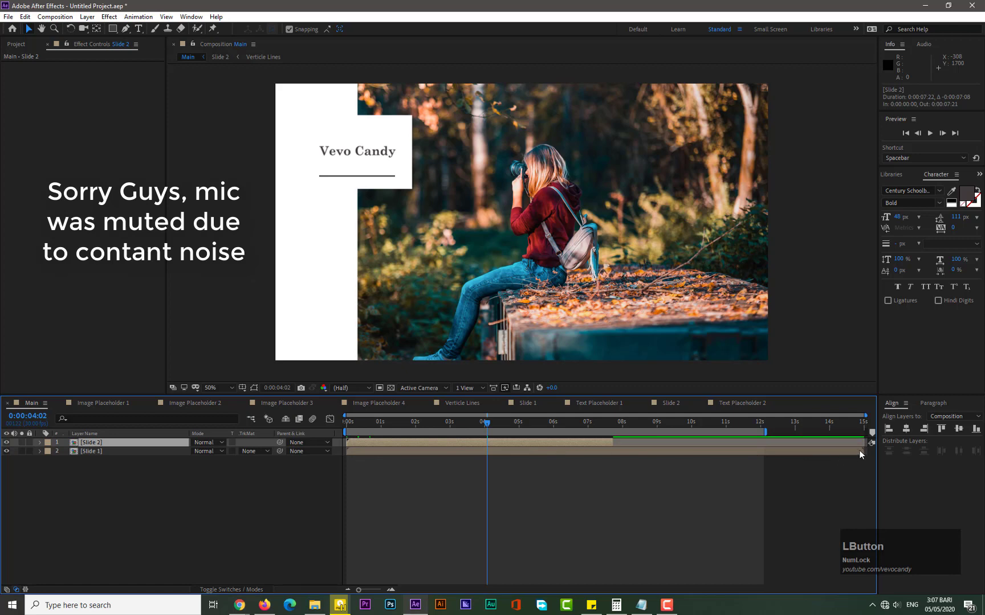
drag(859, 454, 590, 456)
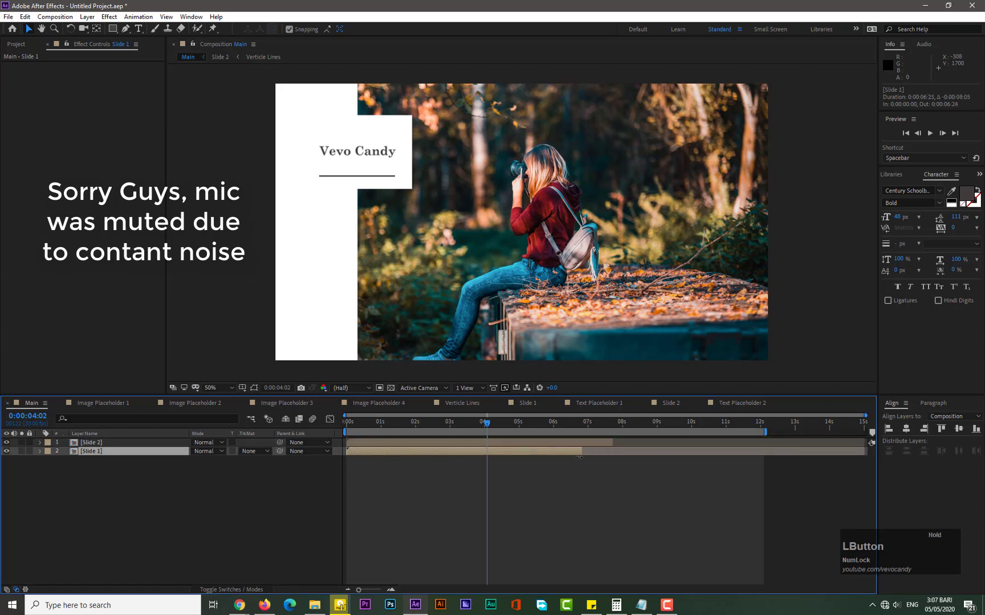
- Hide Slide 2 to check Slide 1's timing, and shift the Slide 2 layer to start at 0:00:04:00
click(7, 443)
drag(345, 424, 469, 424)
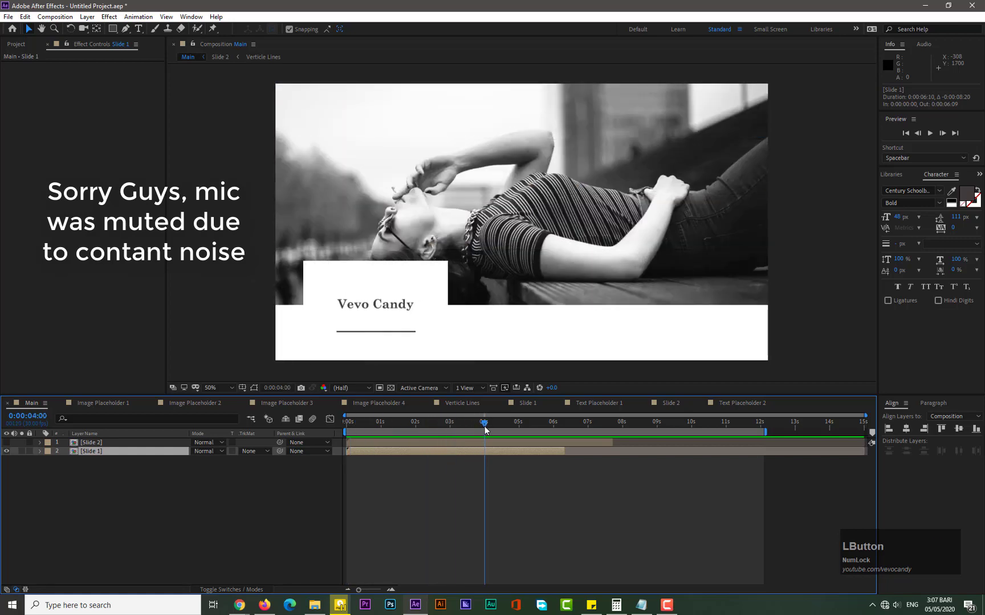
drag(443, 444, 579, 443)
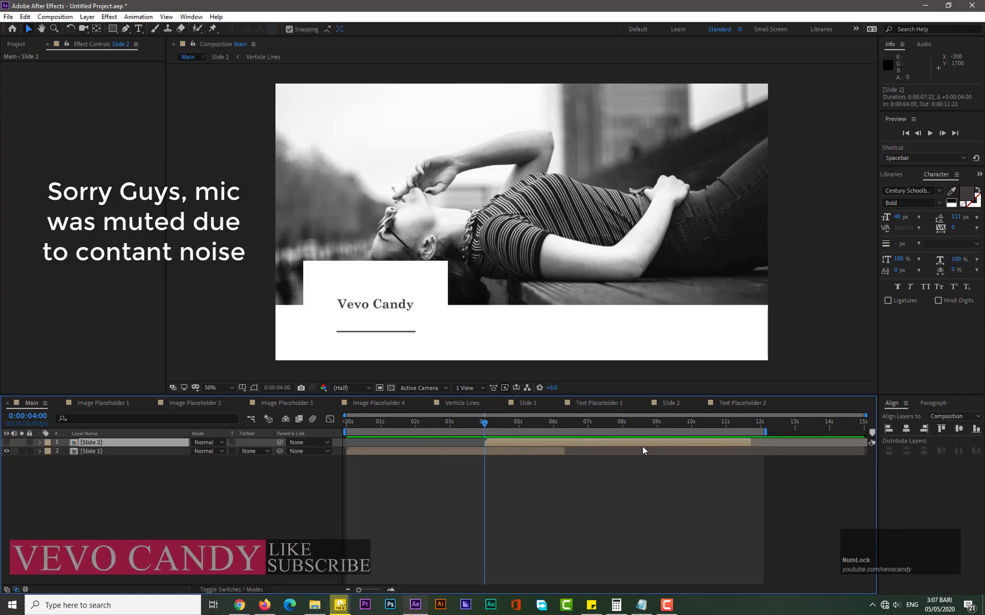
- Show Slide 2 again and trim its end to 0:00:10:14, undoing an accidental shift of Slide 1
drag(485, 423, 708, 411)
click(7, 443)
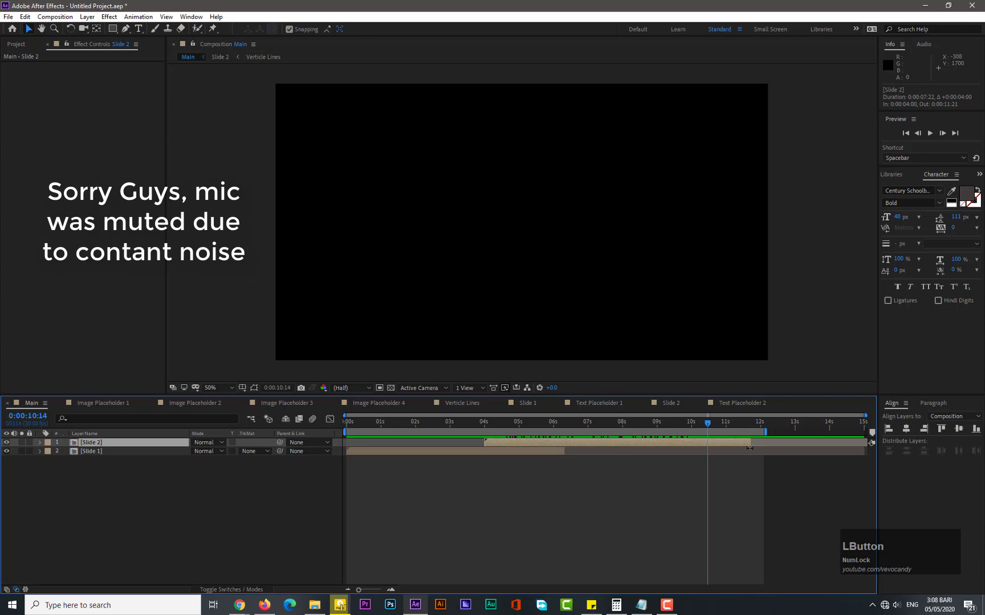
click(738, 448)
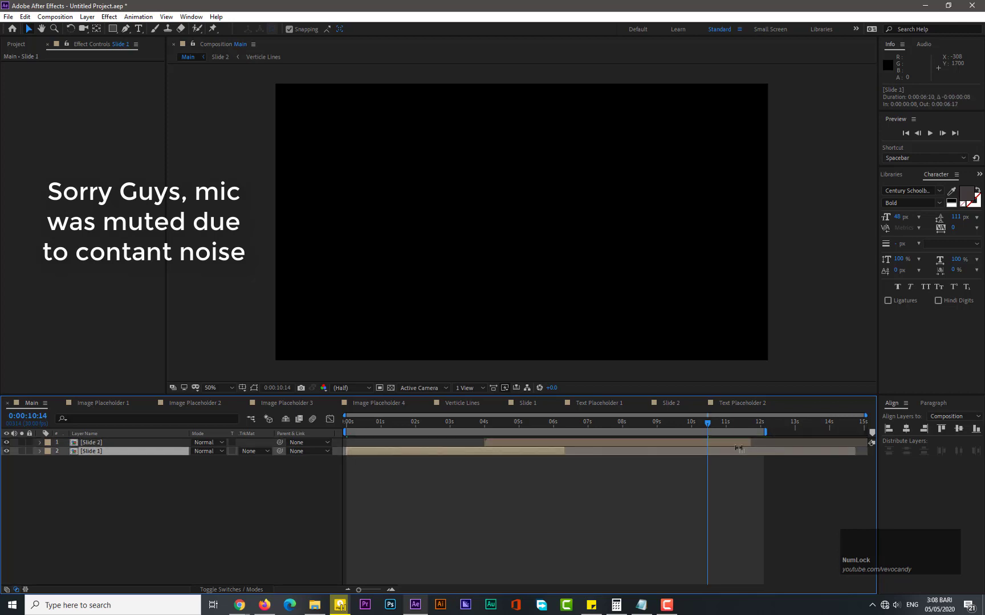
key(ctrl+z)
click(746, 441)
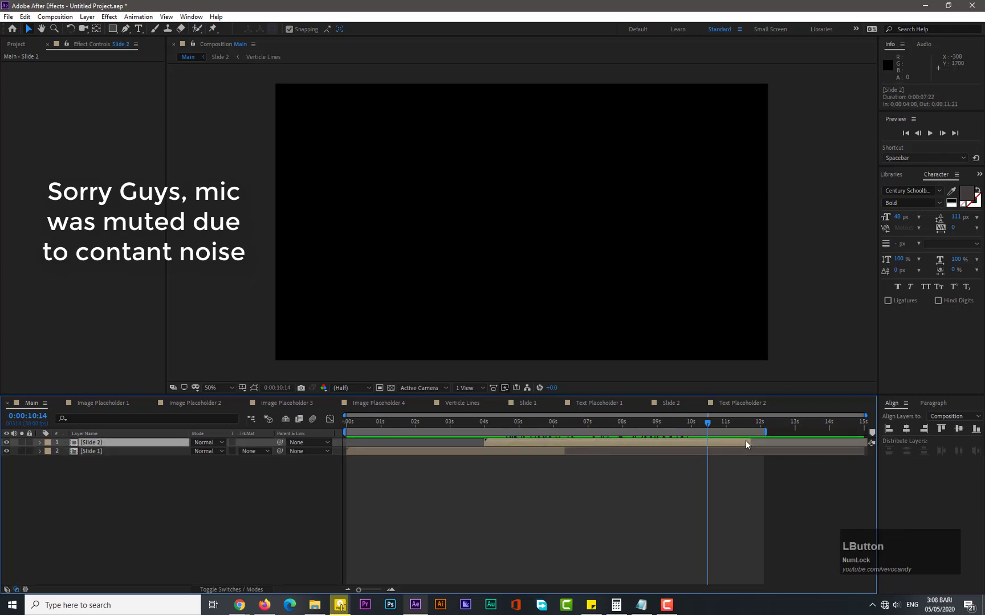
drag(746, 441, 708, 442)
- Add the Image Placeholder 4 composition to Main as the lowest layer, beneath Slide 1
click(16, 44)
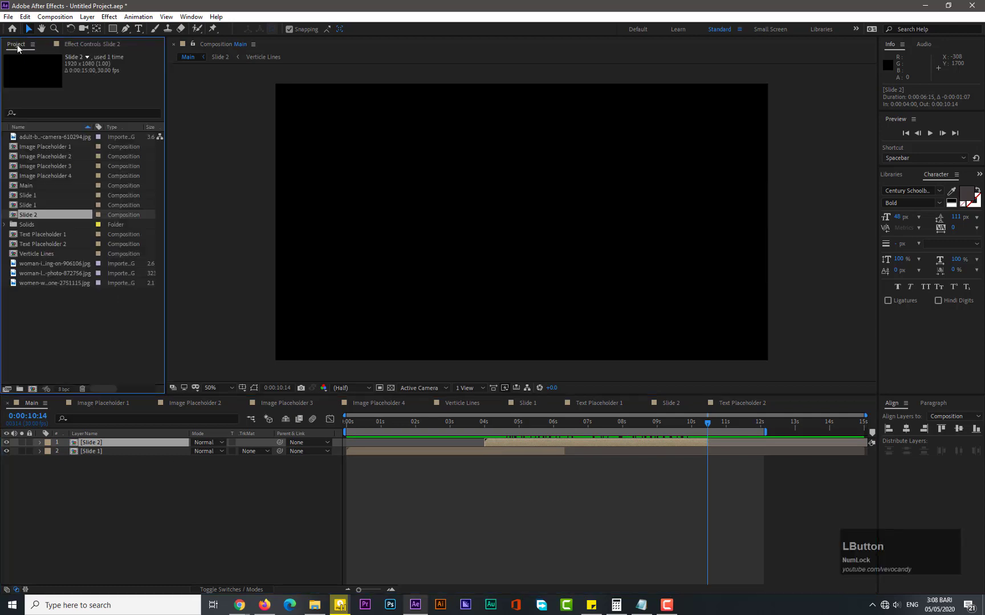
click(60, 174)
click(60, 164)
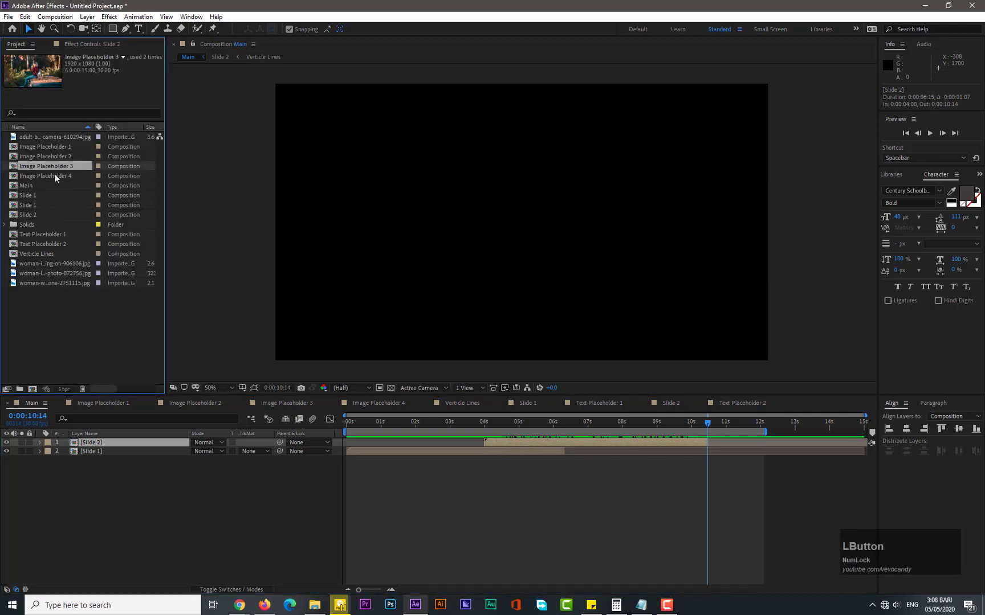
click(54, 176)
drag(54, 178, 153, 532)
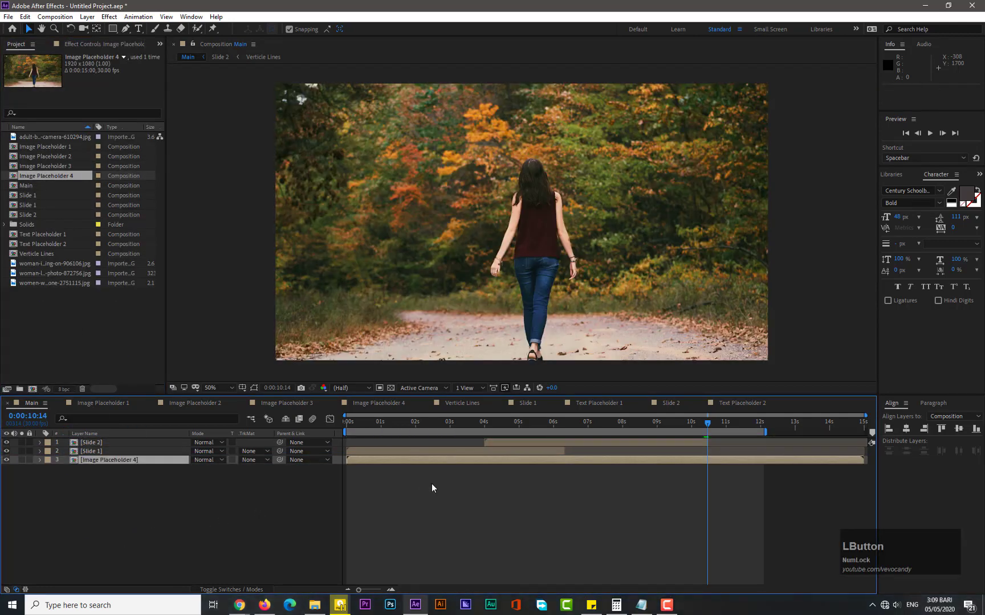
- Trim the Image Placeholder 4 layer to run from 0:00:10:14 to 0:00:12:02
drag(352, 464, 618, 464)
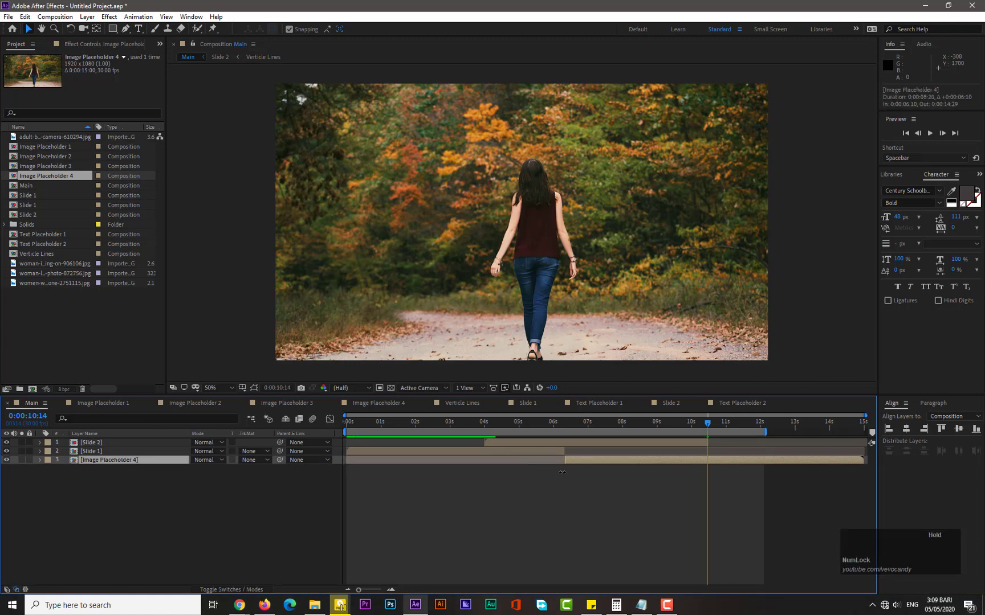
drag(860, 460, 761, 469)
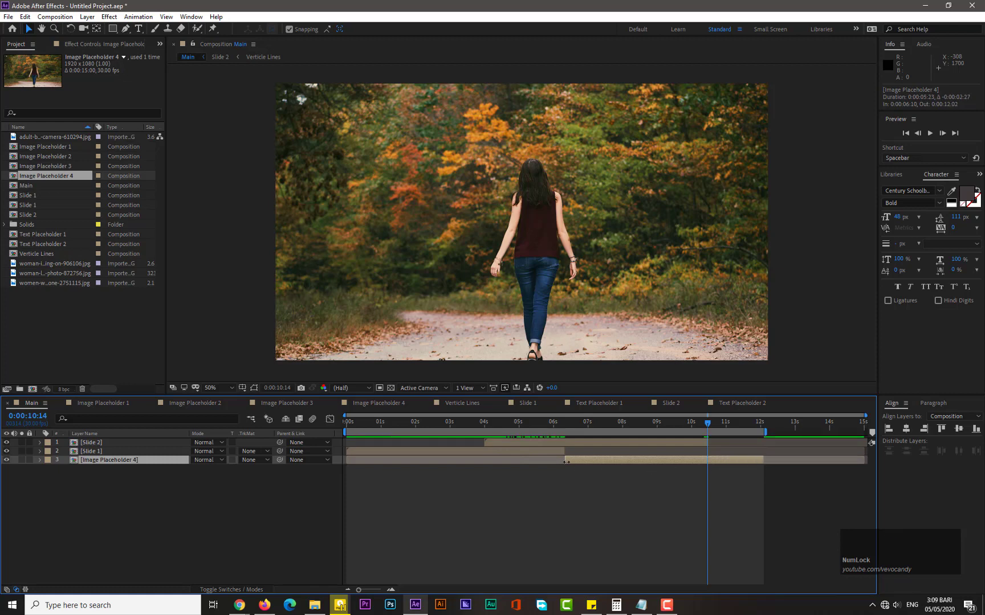
drag(566, 462, 647, 464)
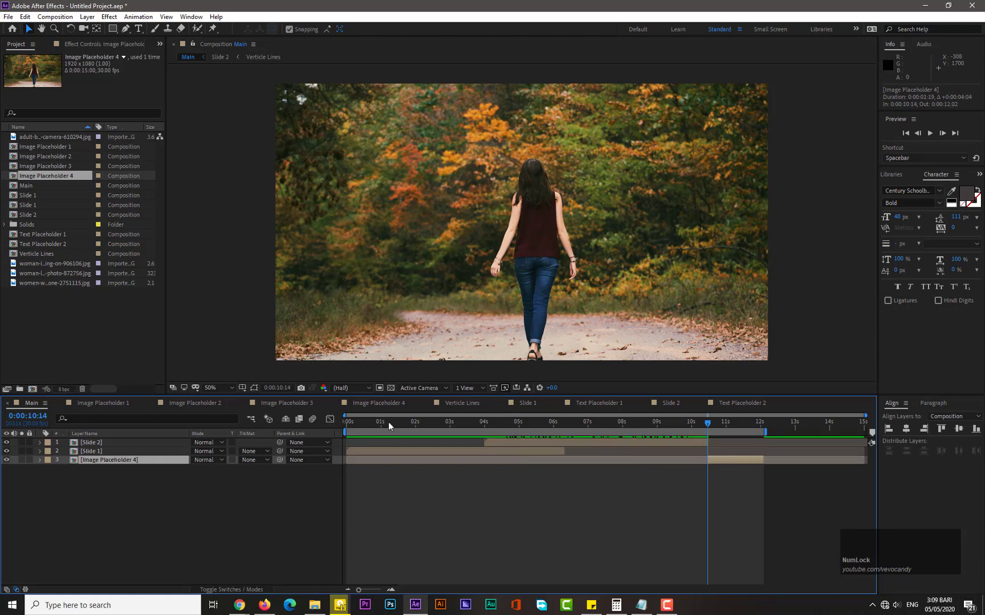
- Preview Main from the beginning and extend the start of Image Placeholder 4 back to 0:00:04:00, where Slide 2 begins
drag(388, 422, 326, 427)
key(KP_0)
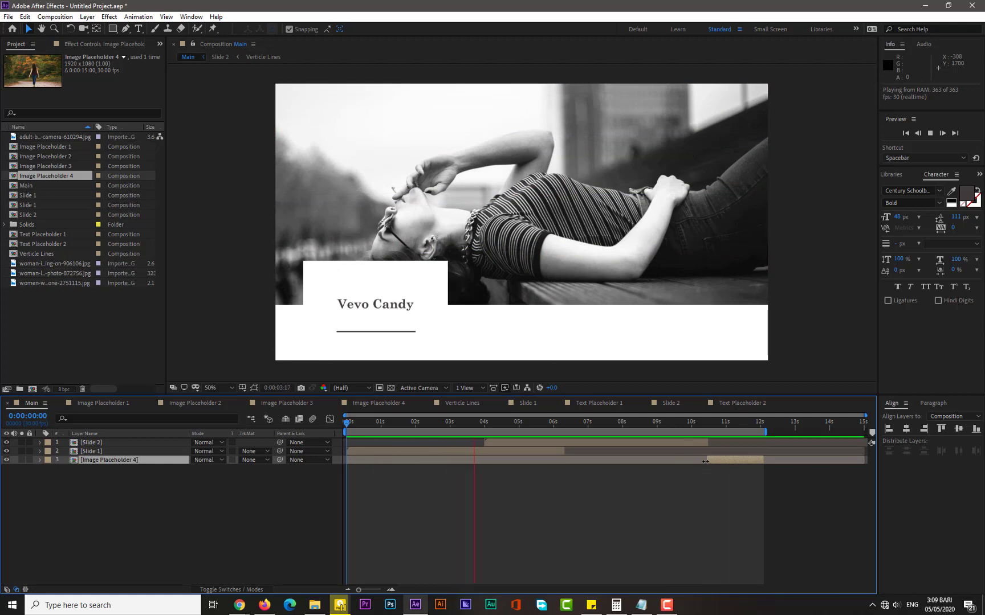
drag(707, 461, 551, 471)
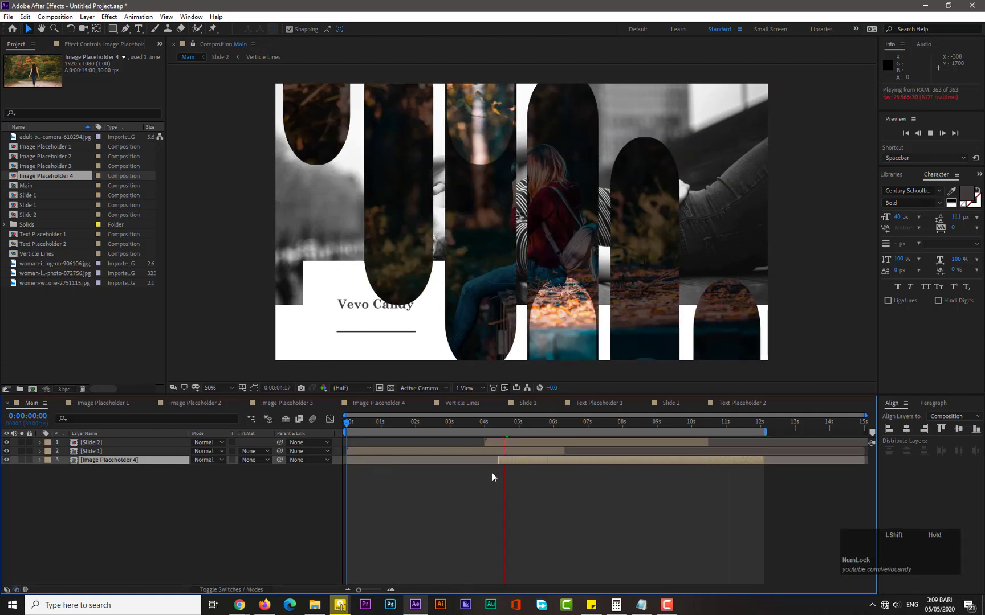
drag(492, 472, 492, 472)
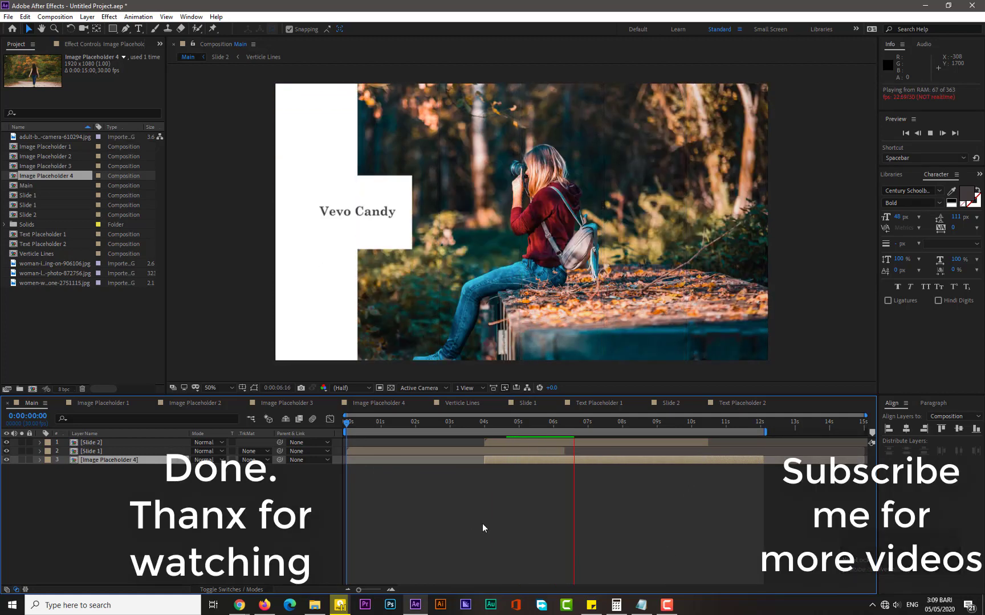